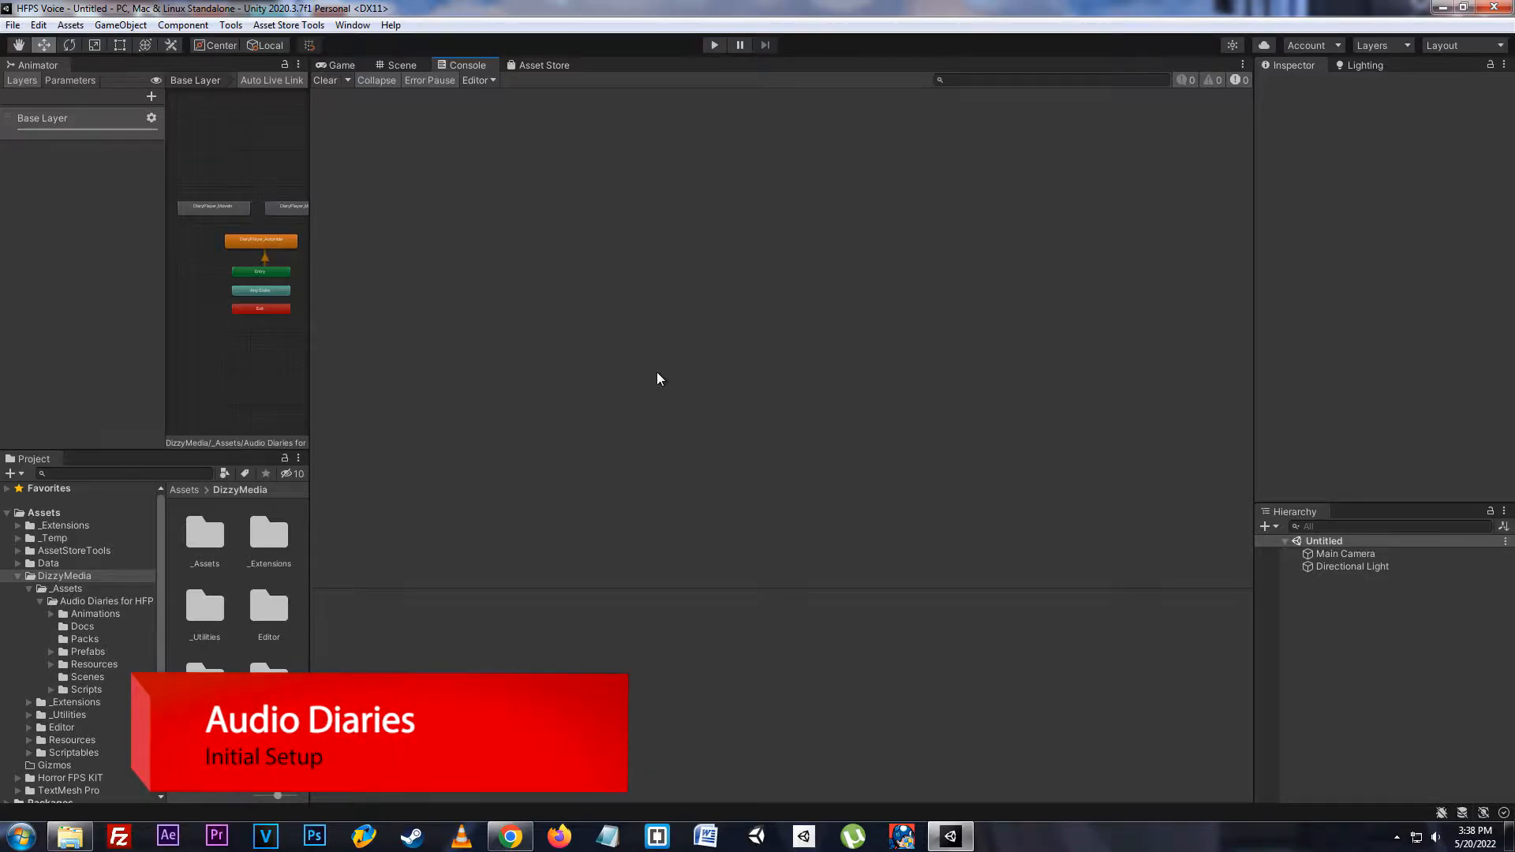
- Open the Audio Diaries welcome window and locate the asset's documentation in the project
click(230, 25)
mouse_move(266, 42)
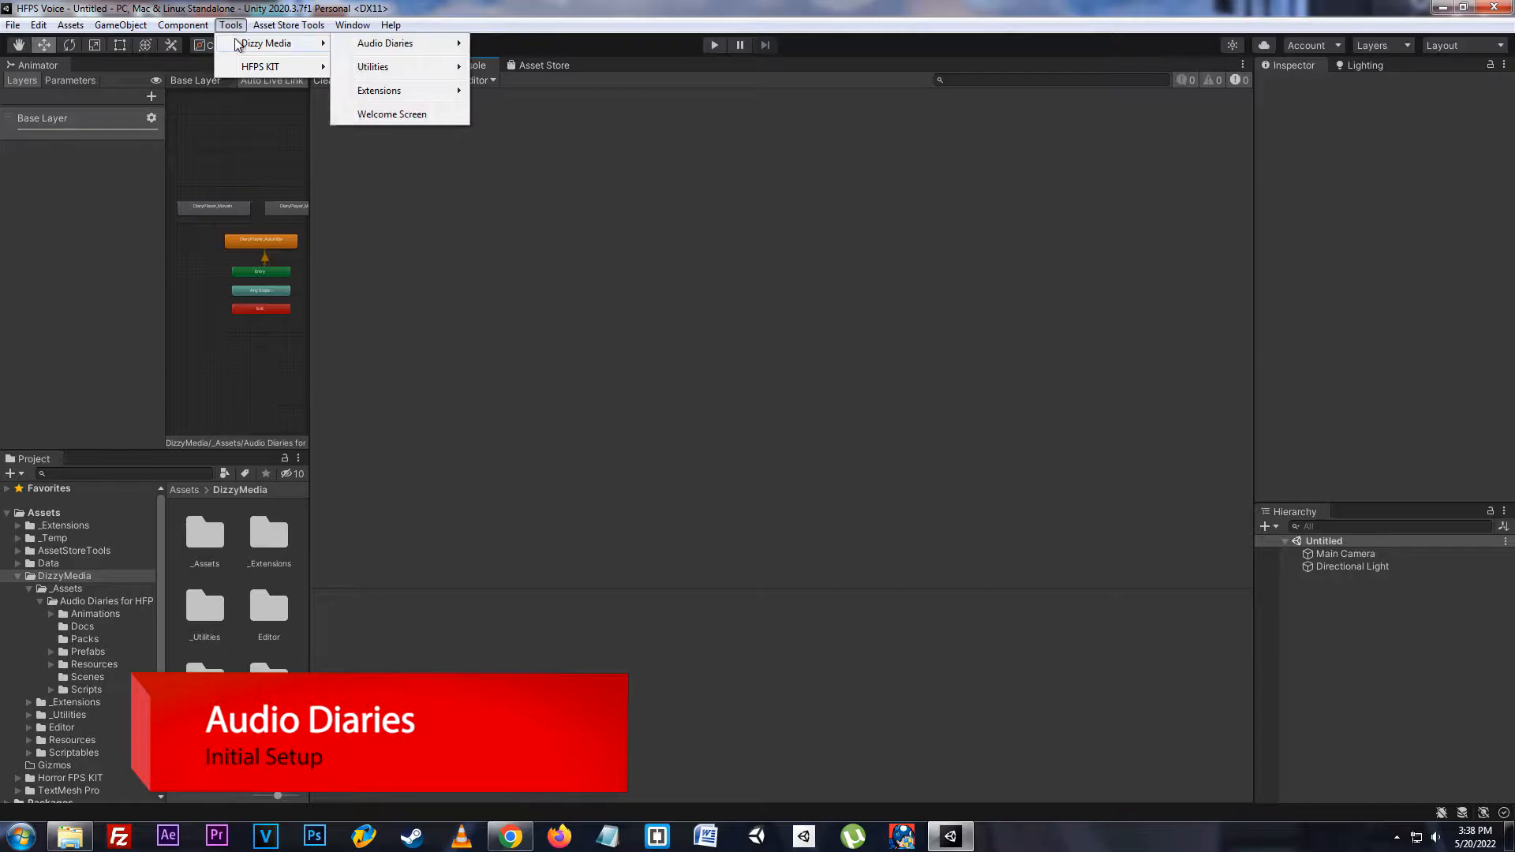
mouse_move(418, 49)
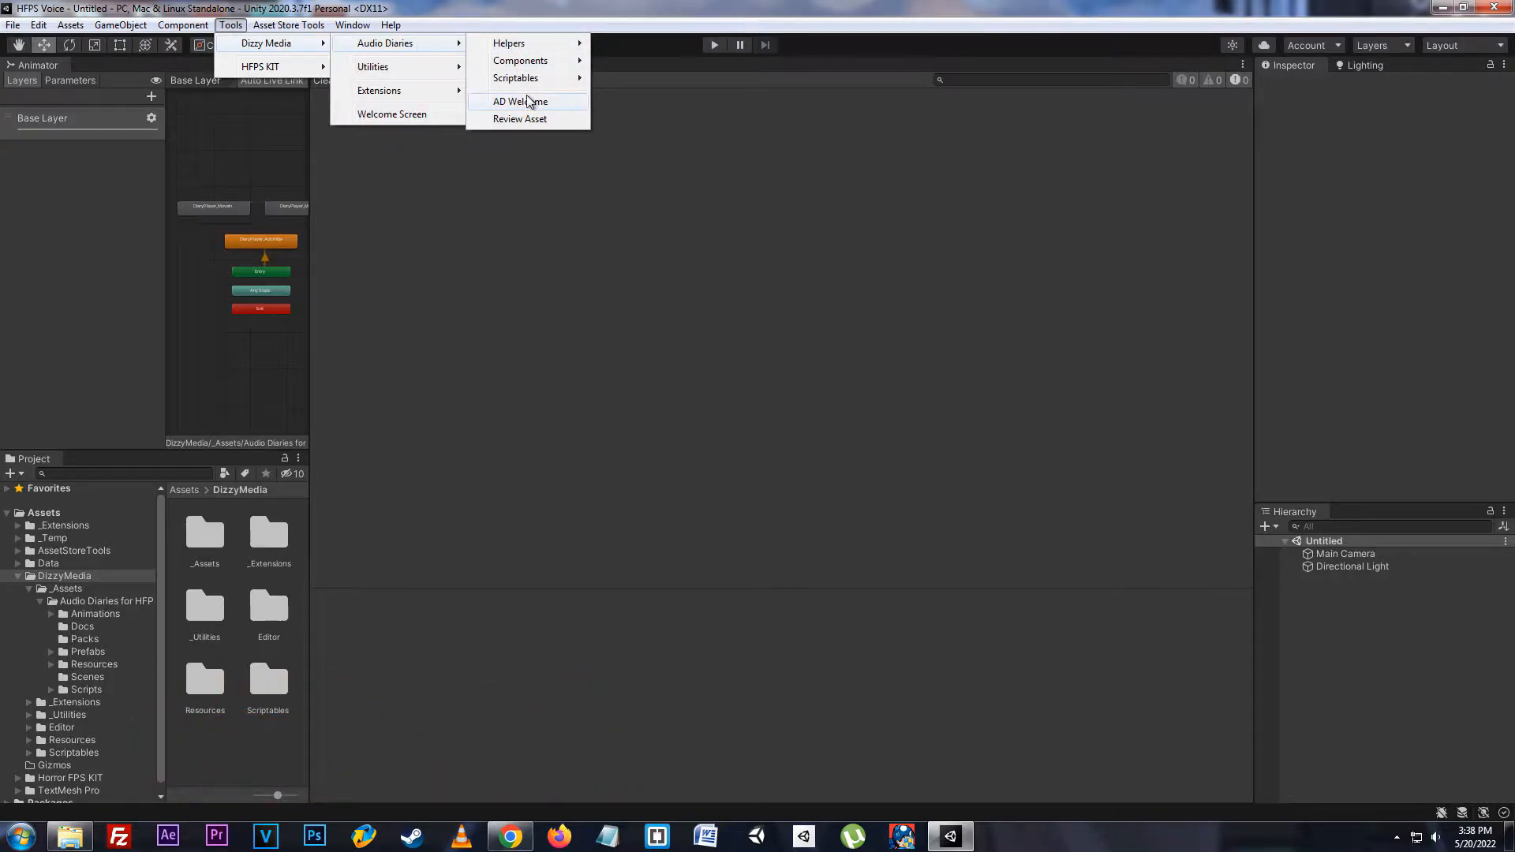
click(529, 104)
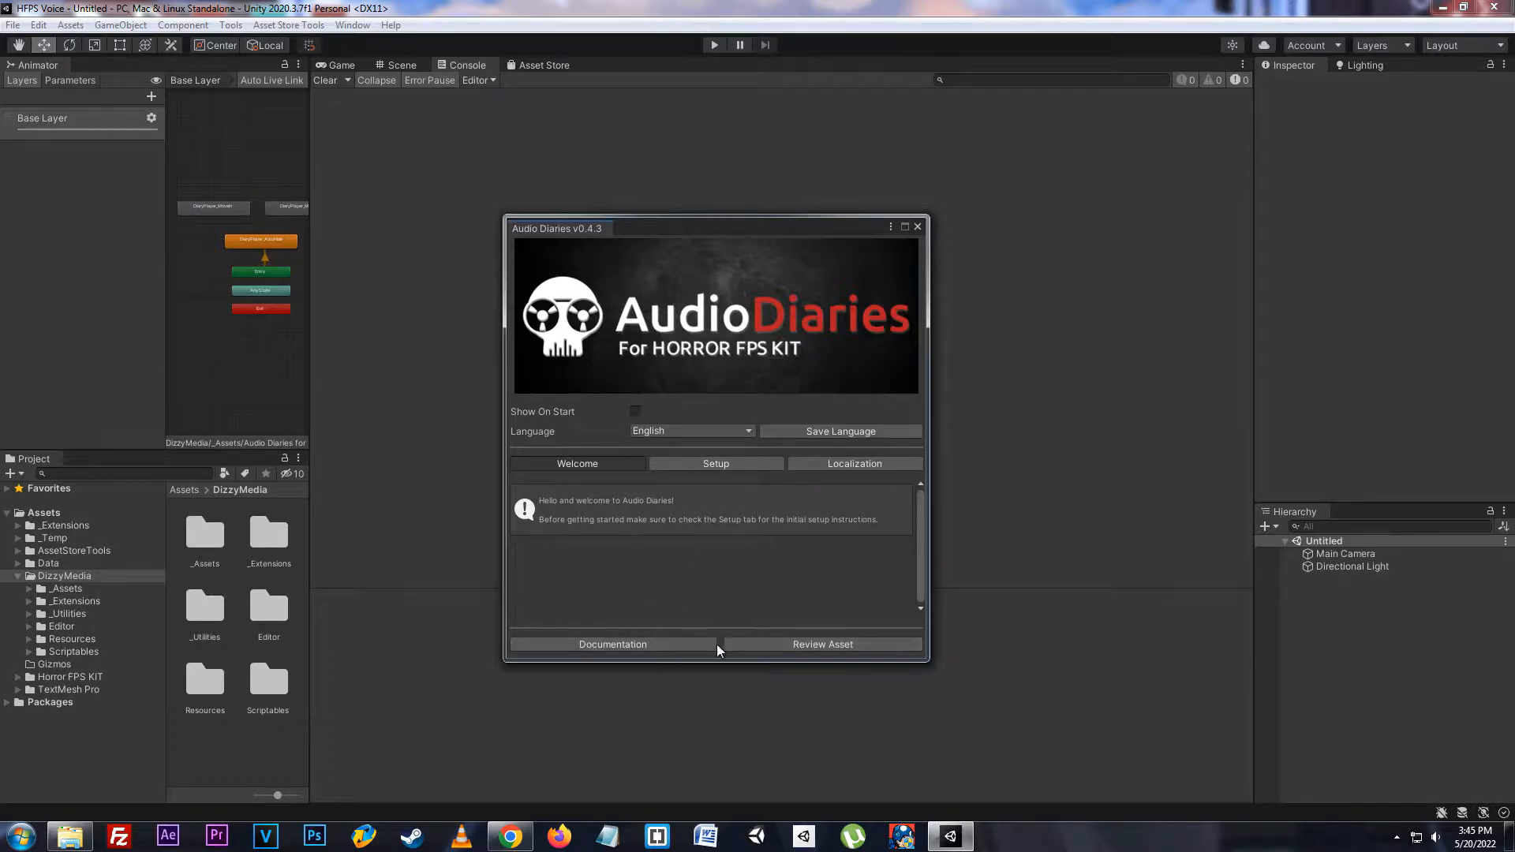
click(655, 644)
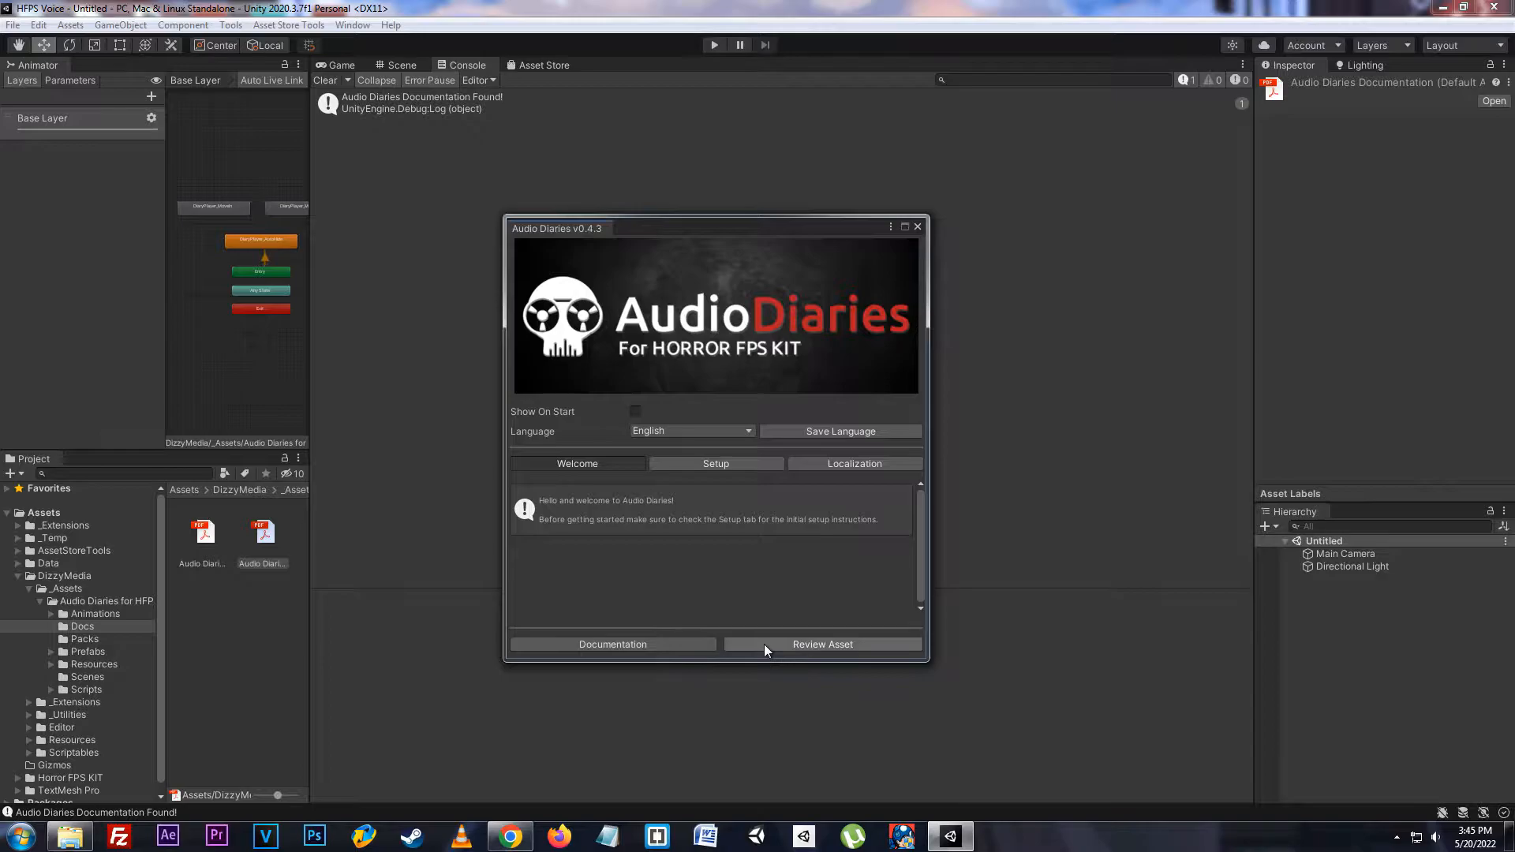
- Import the Audio Diaries gizmos from the setup page, confirming the move, and view the project's Gizmos folder
click(716, 464)
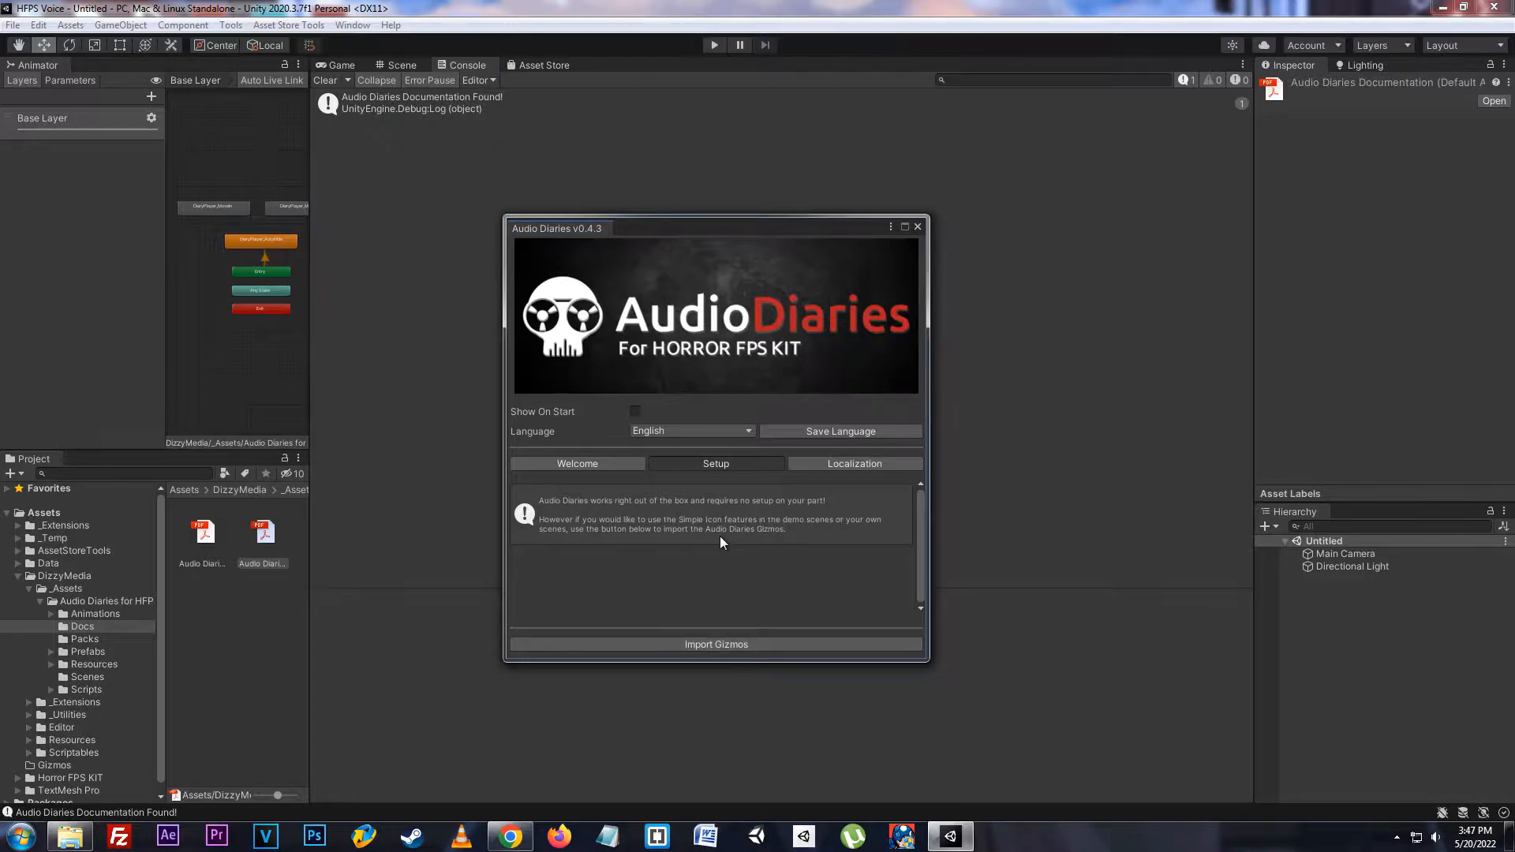
click(715, 645)
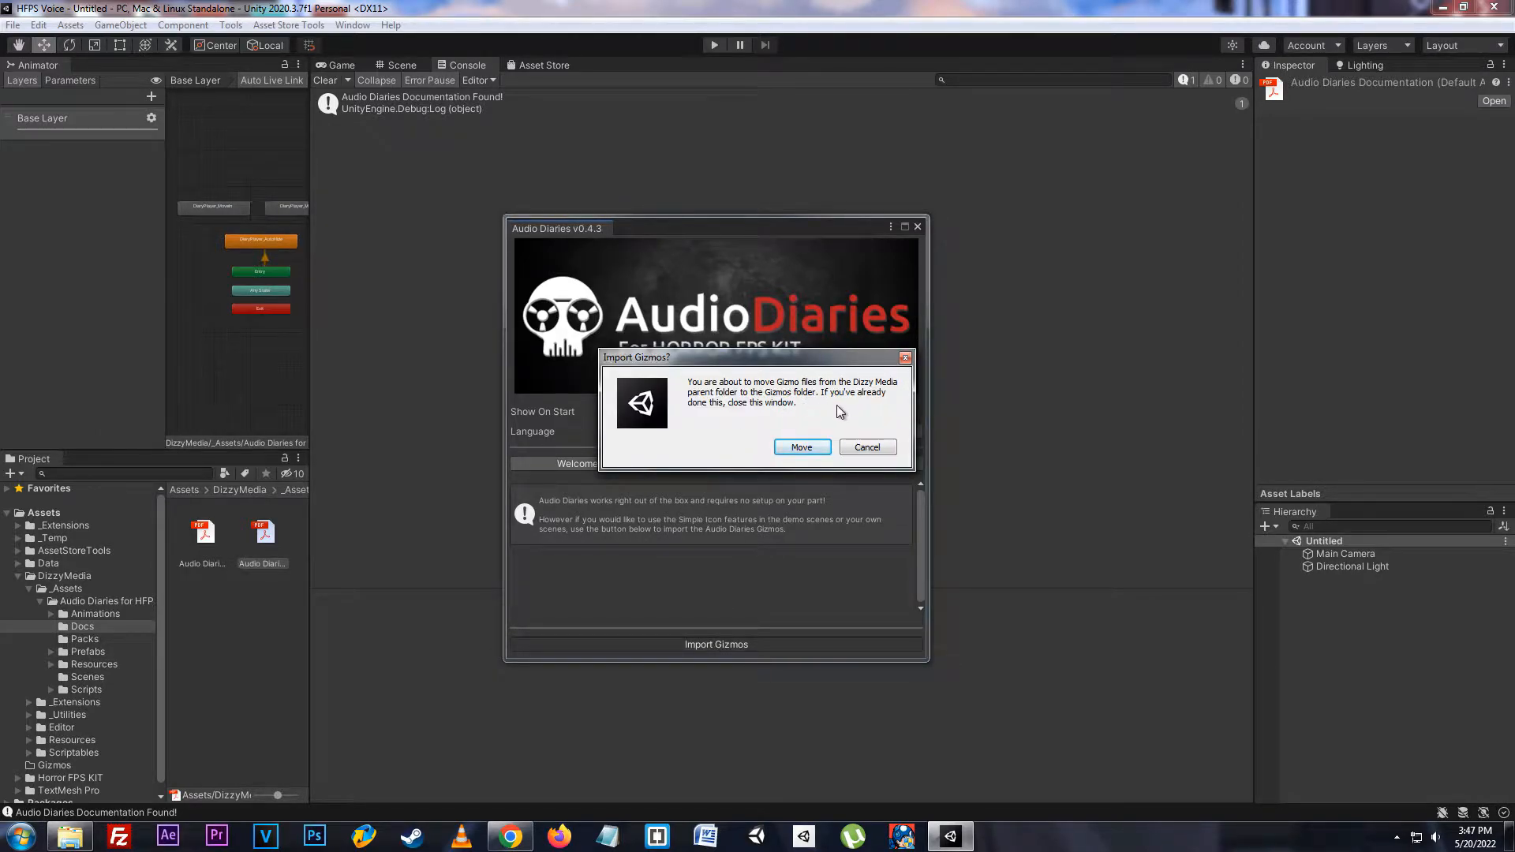
click(802, 447)
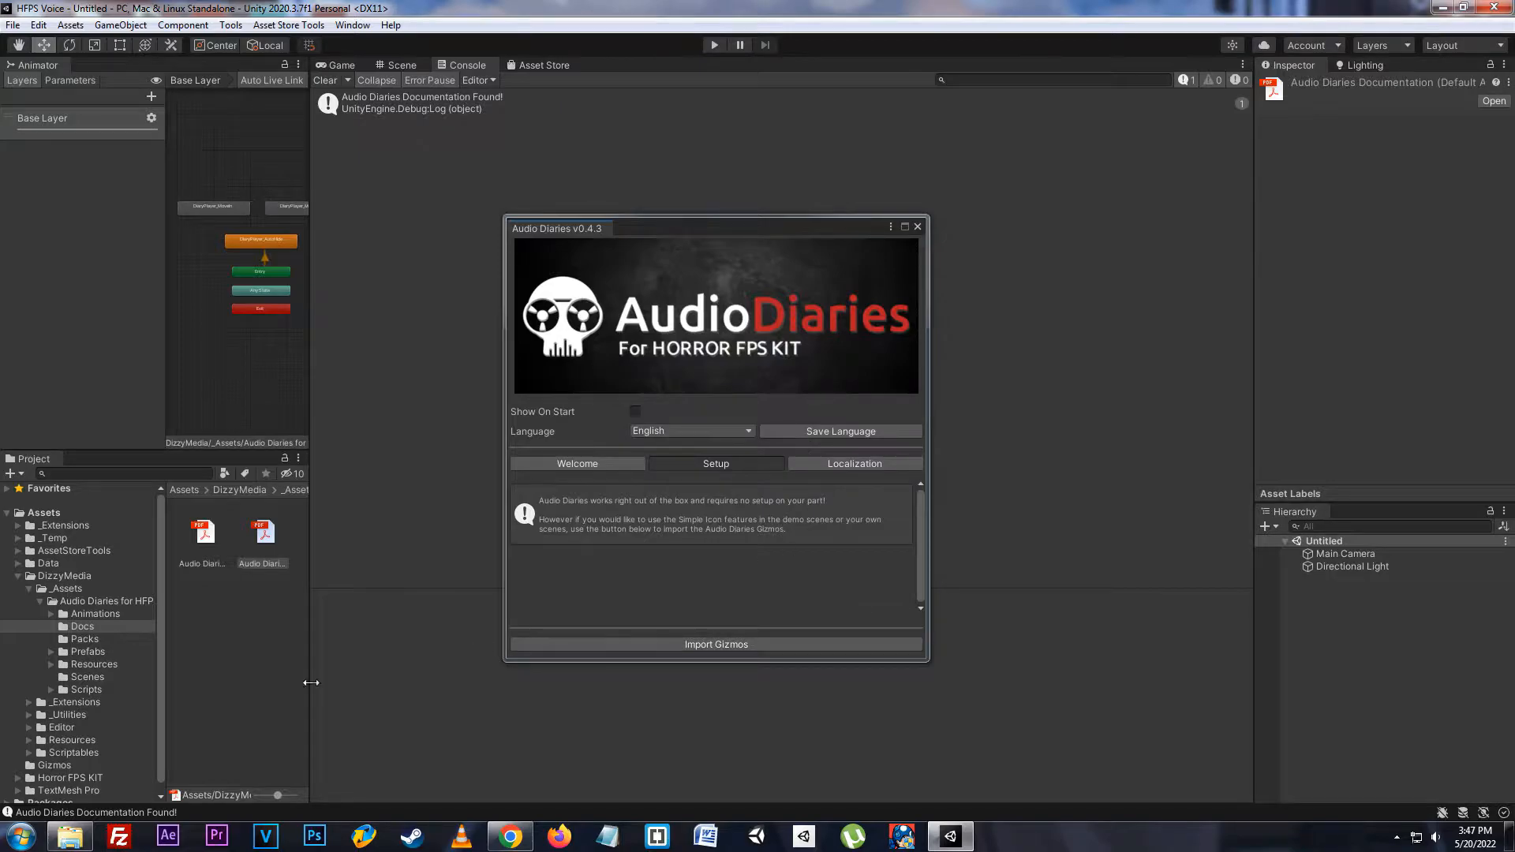
click(55, 766)
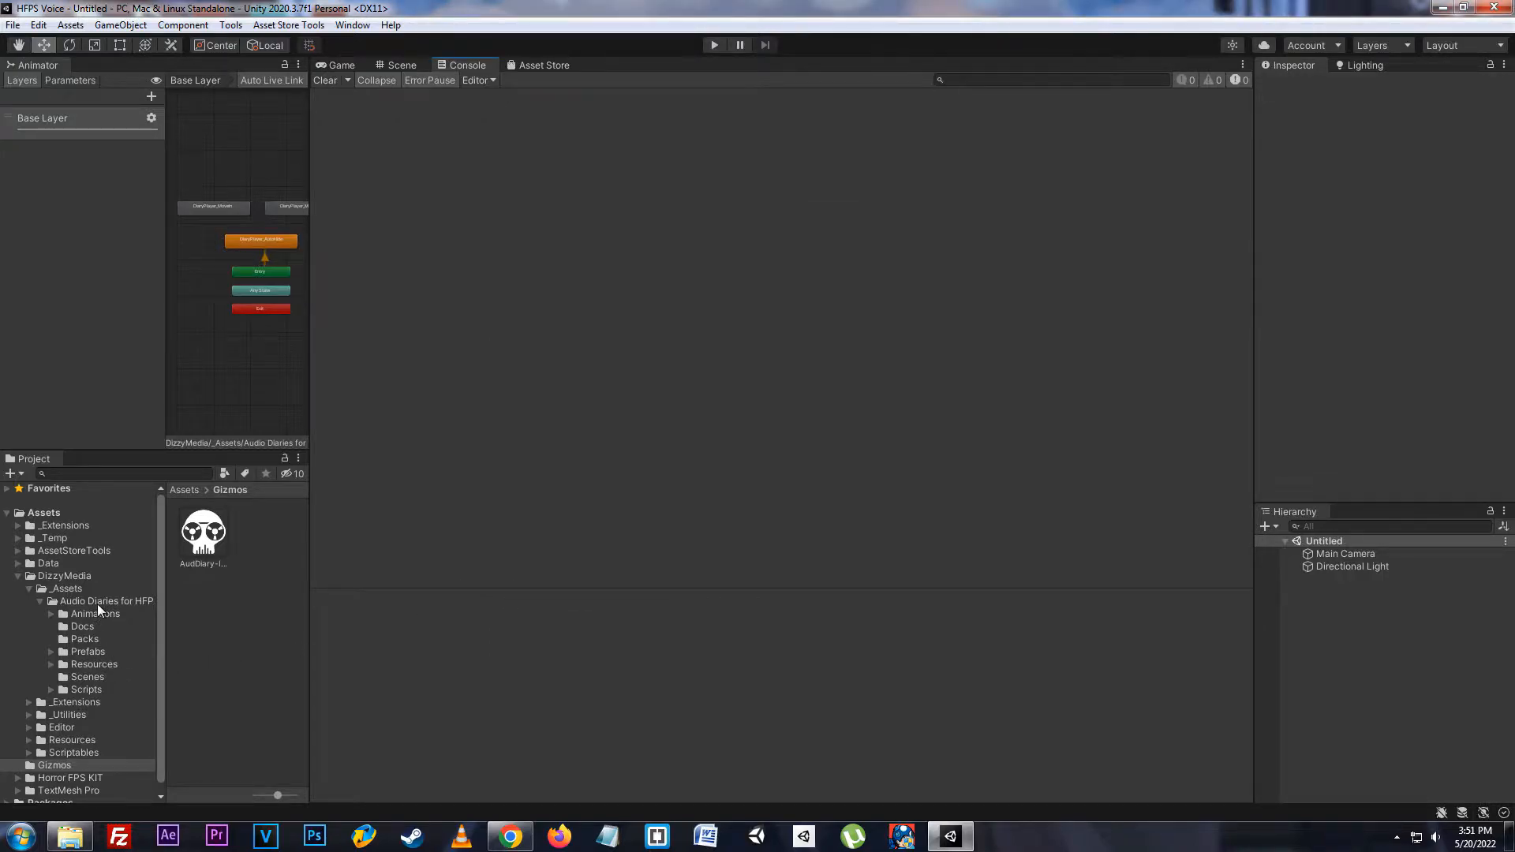
- Open the AD Demo scene and show the Diary Interaction user options for the voicebox frame on the sideboard
click(88, 677)
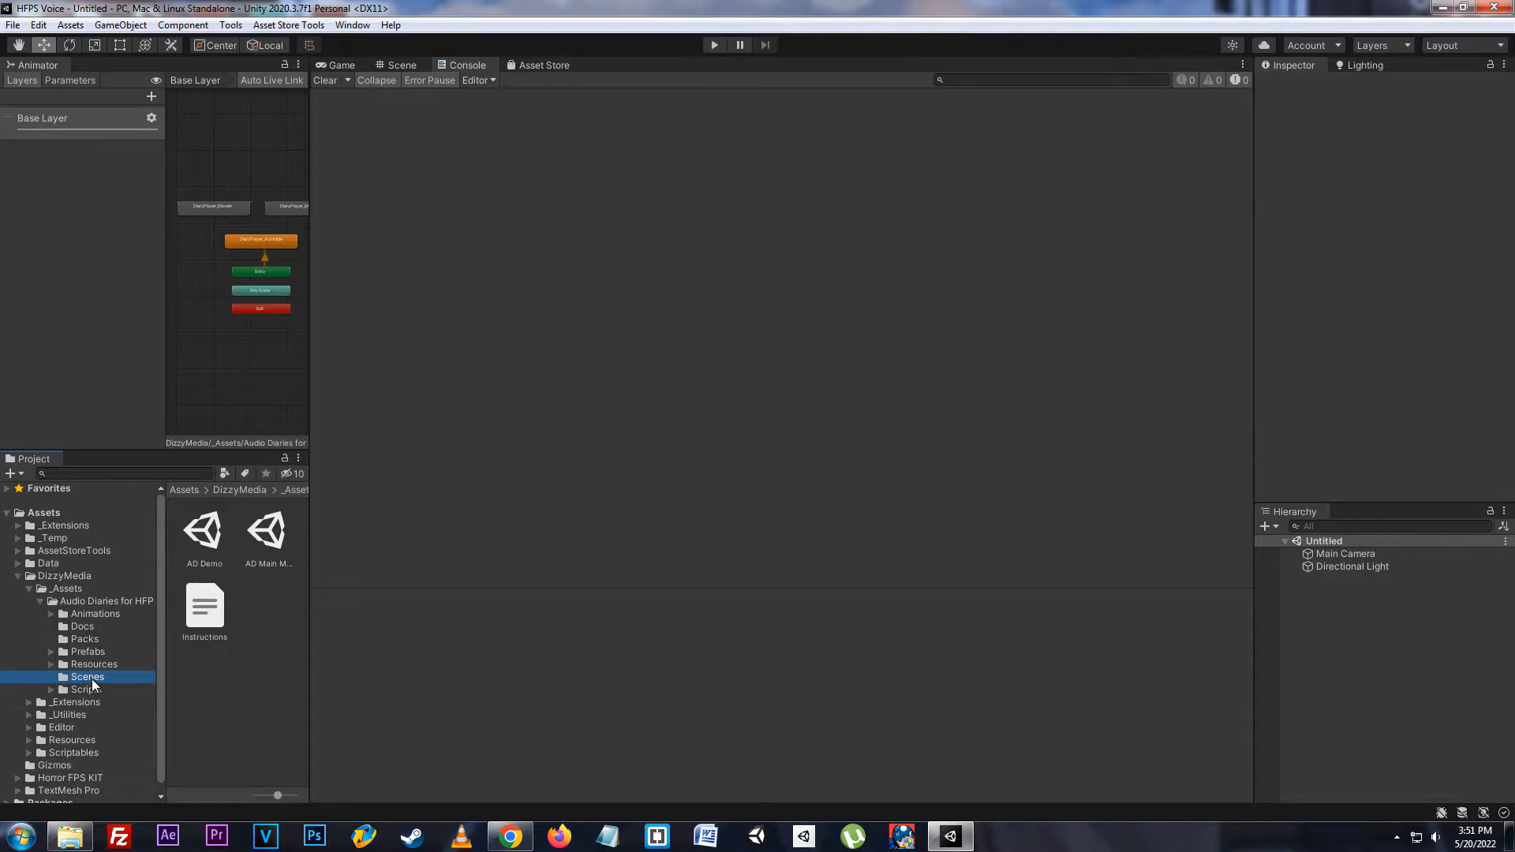
double_click(202, 533)
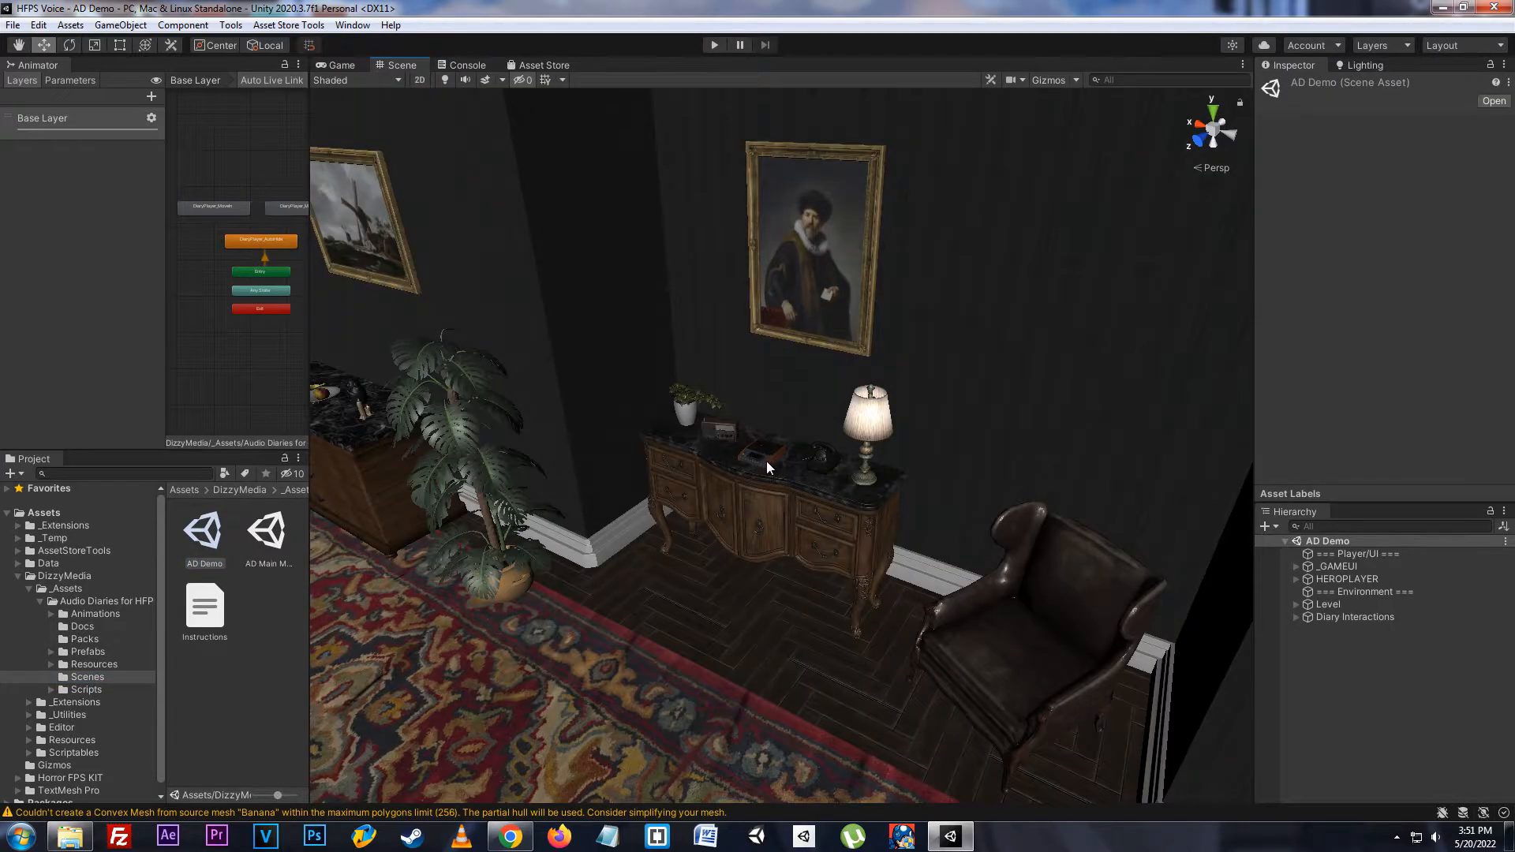
click(765, 461)
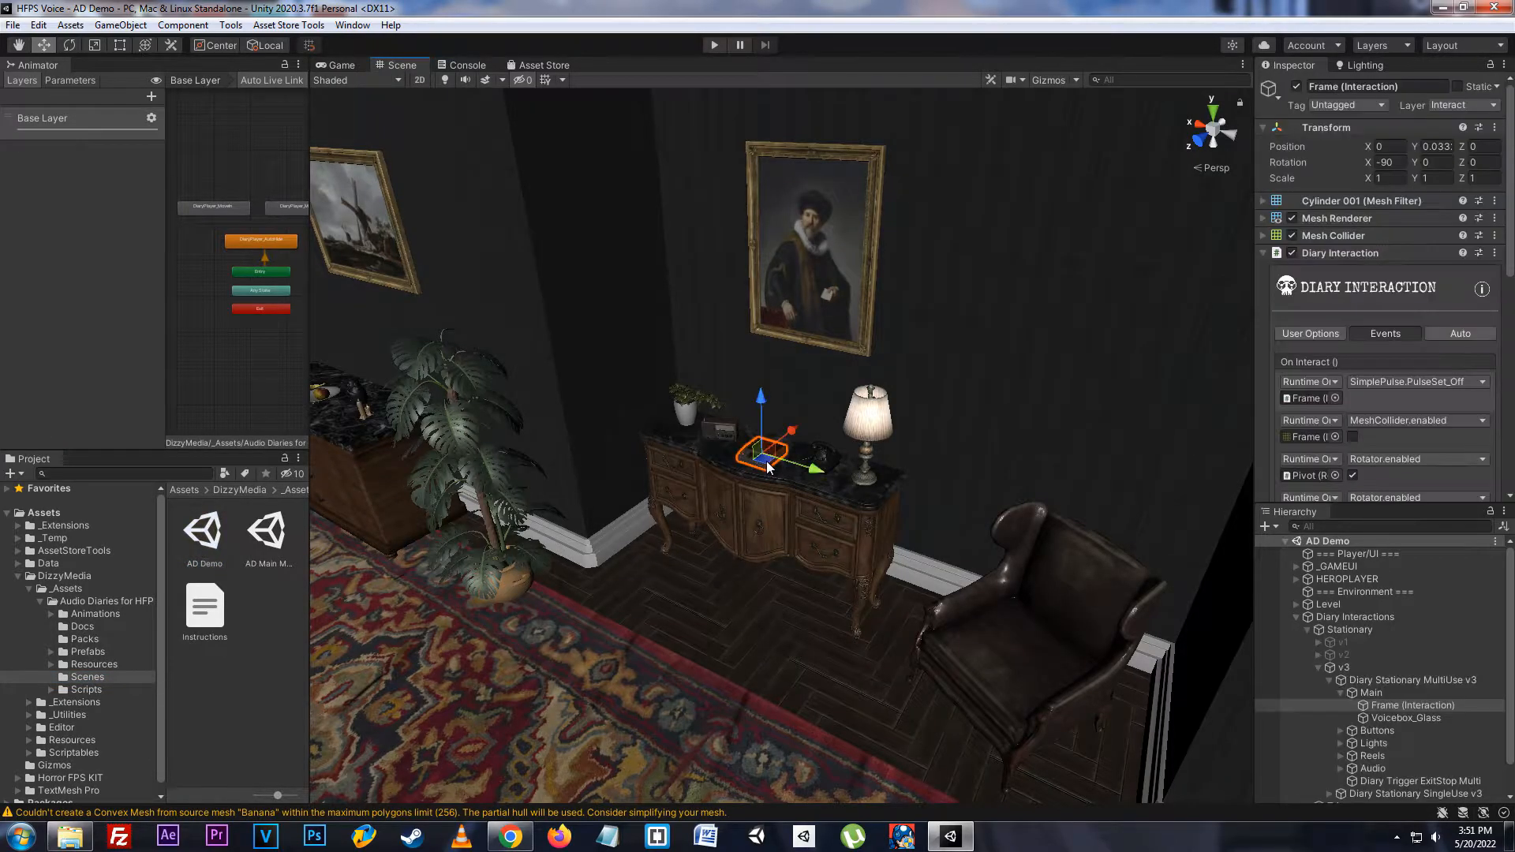
click(1300, 333)
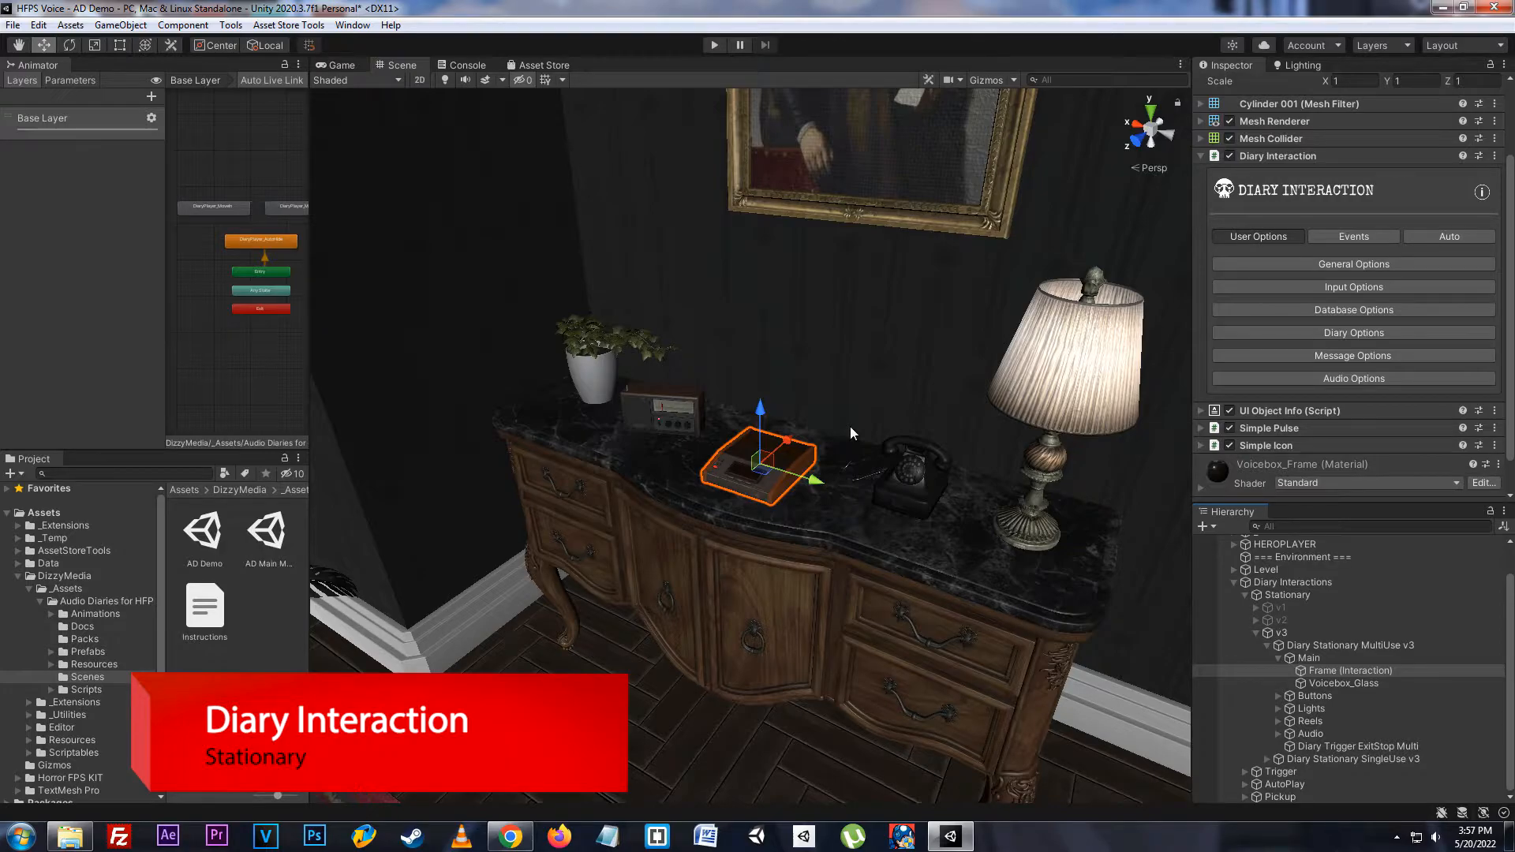
- Compare the components of the telephone, the antique radio and the diary voicebox frame, including the frame's Mesh Collider
click(911, 482)
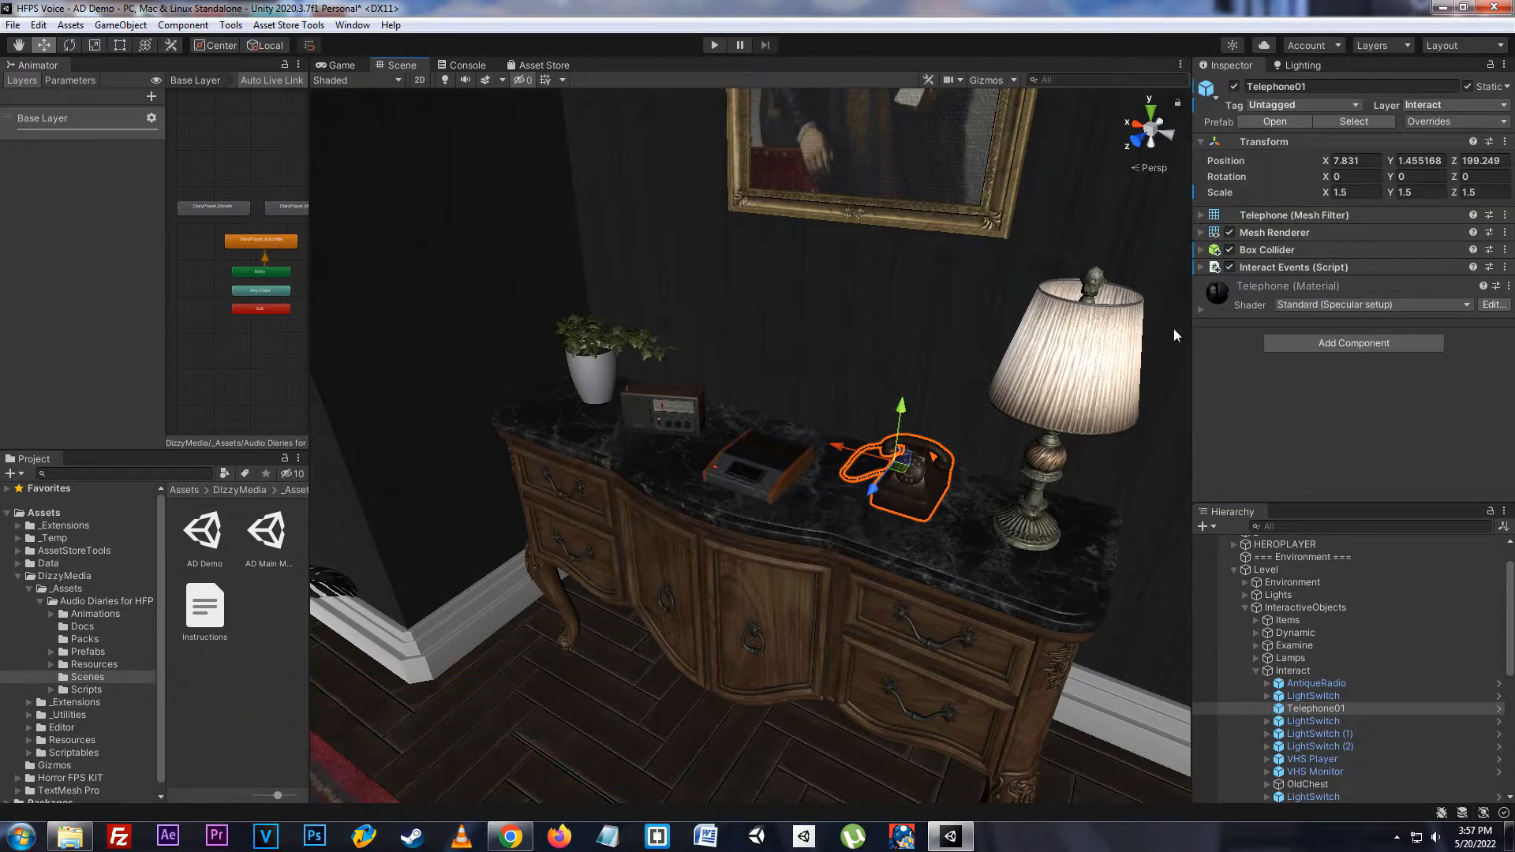
click(685, 392)
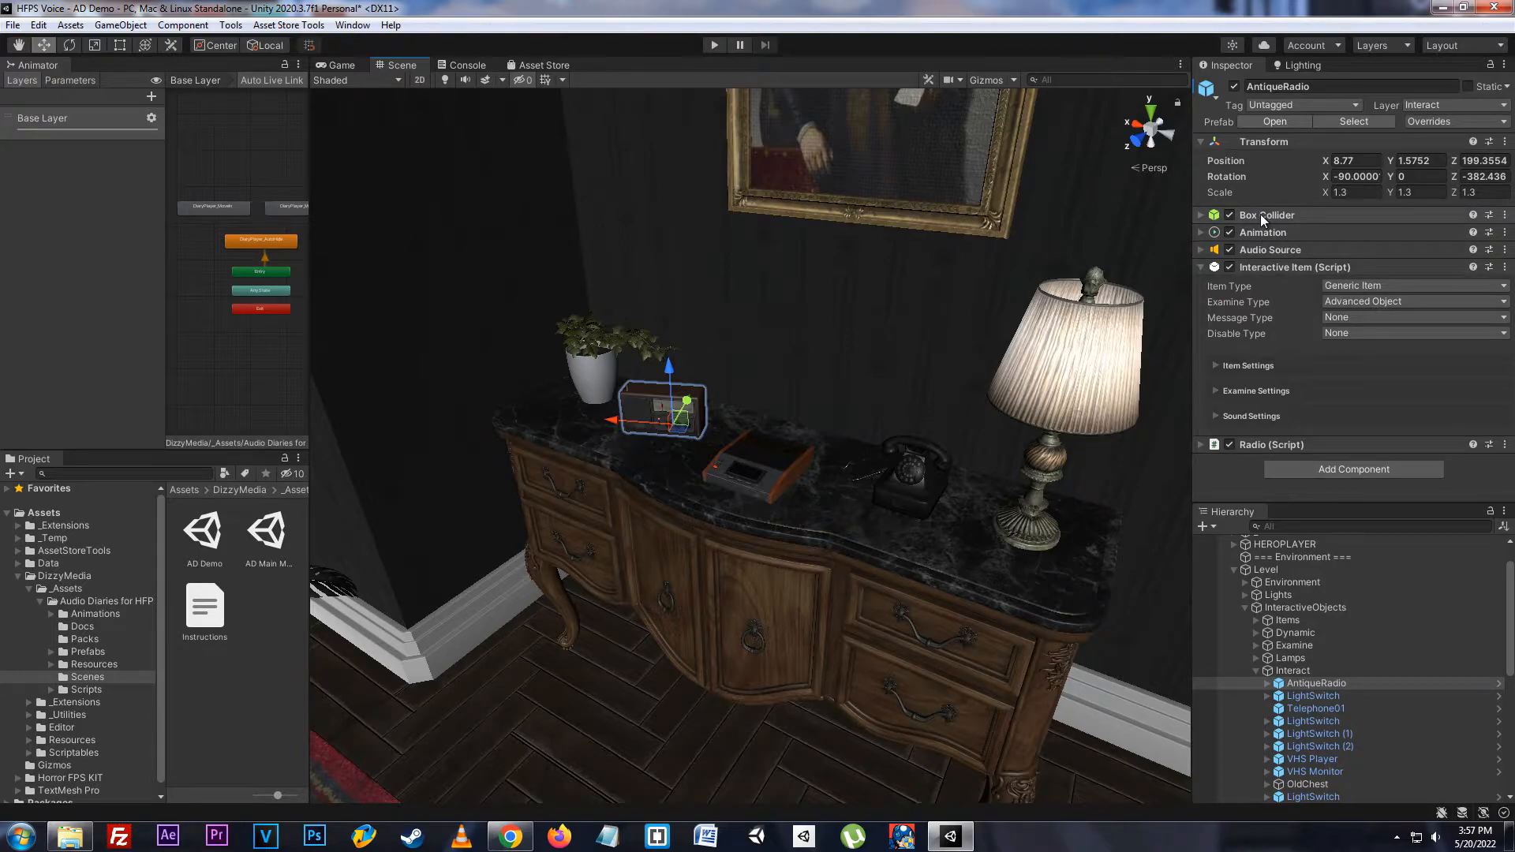
click(791, 476)
scroll(1334, 261, down, 2)
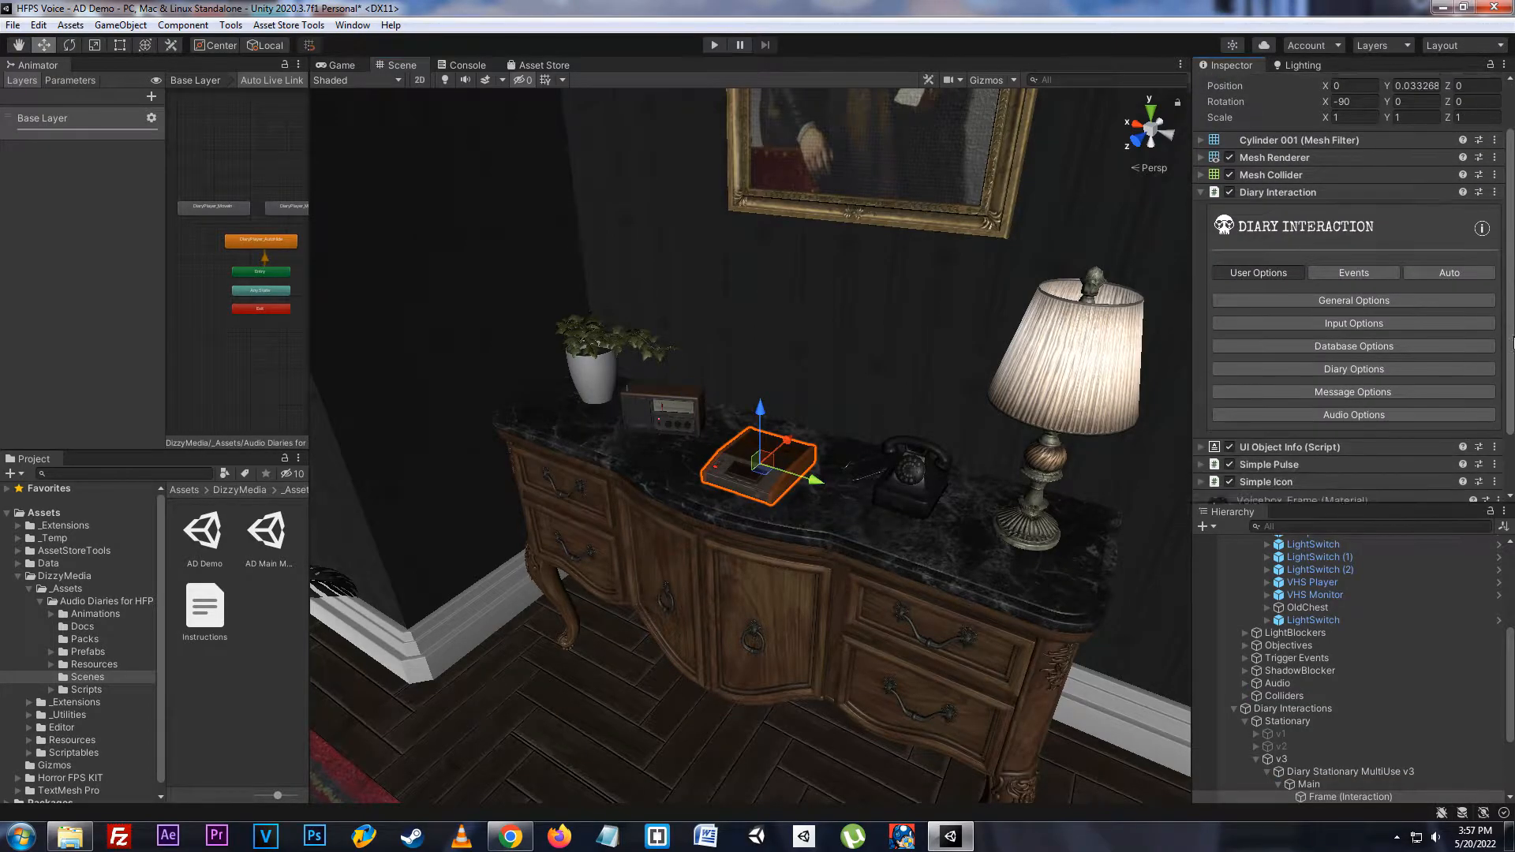
click(1266, 168)
click(1266, 168)
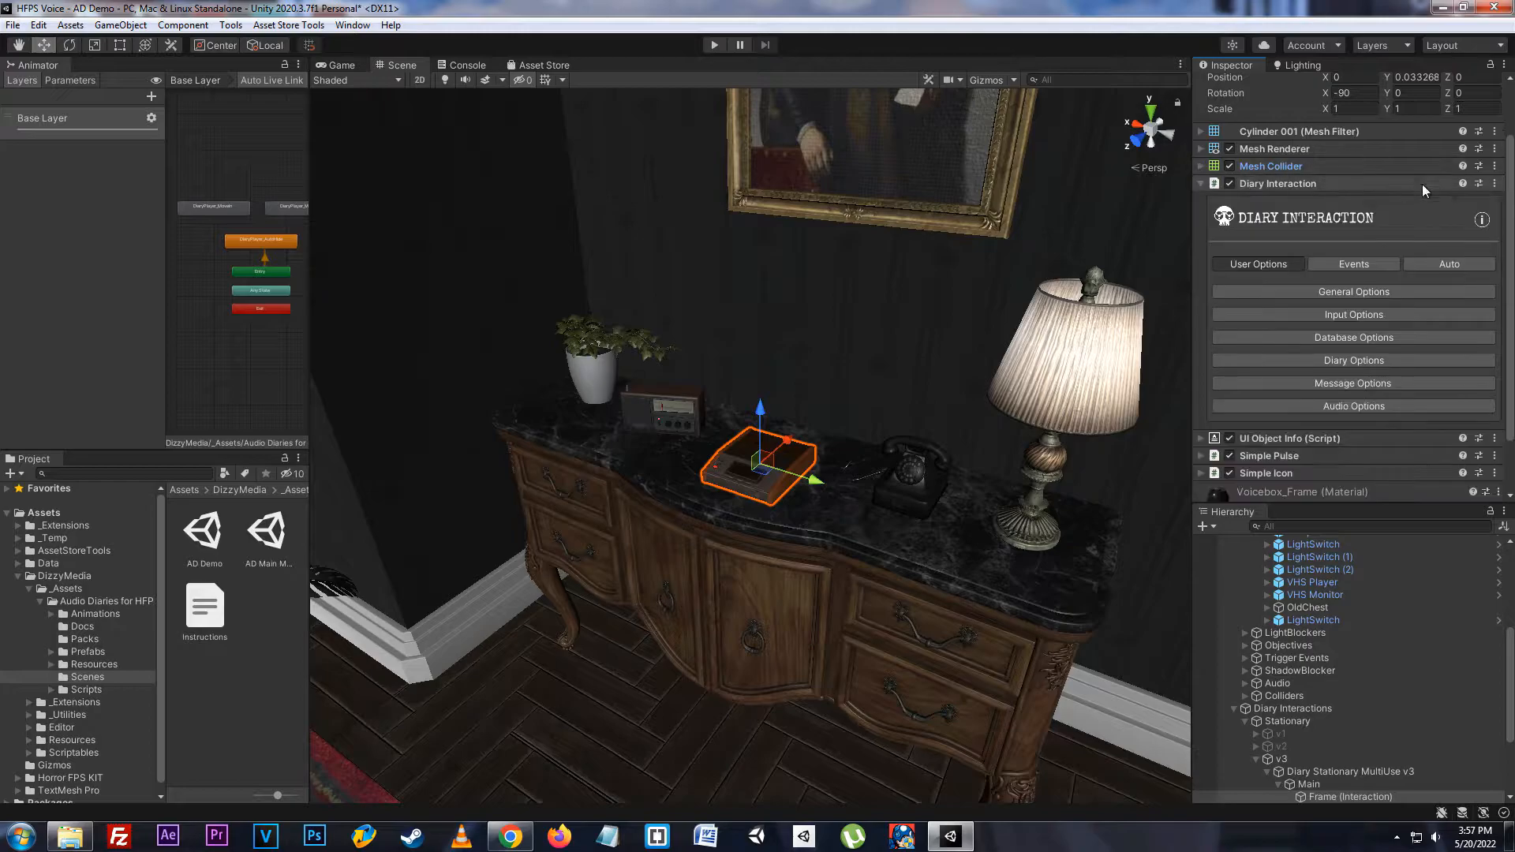
drag(1511, 404, 1510, 408)
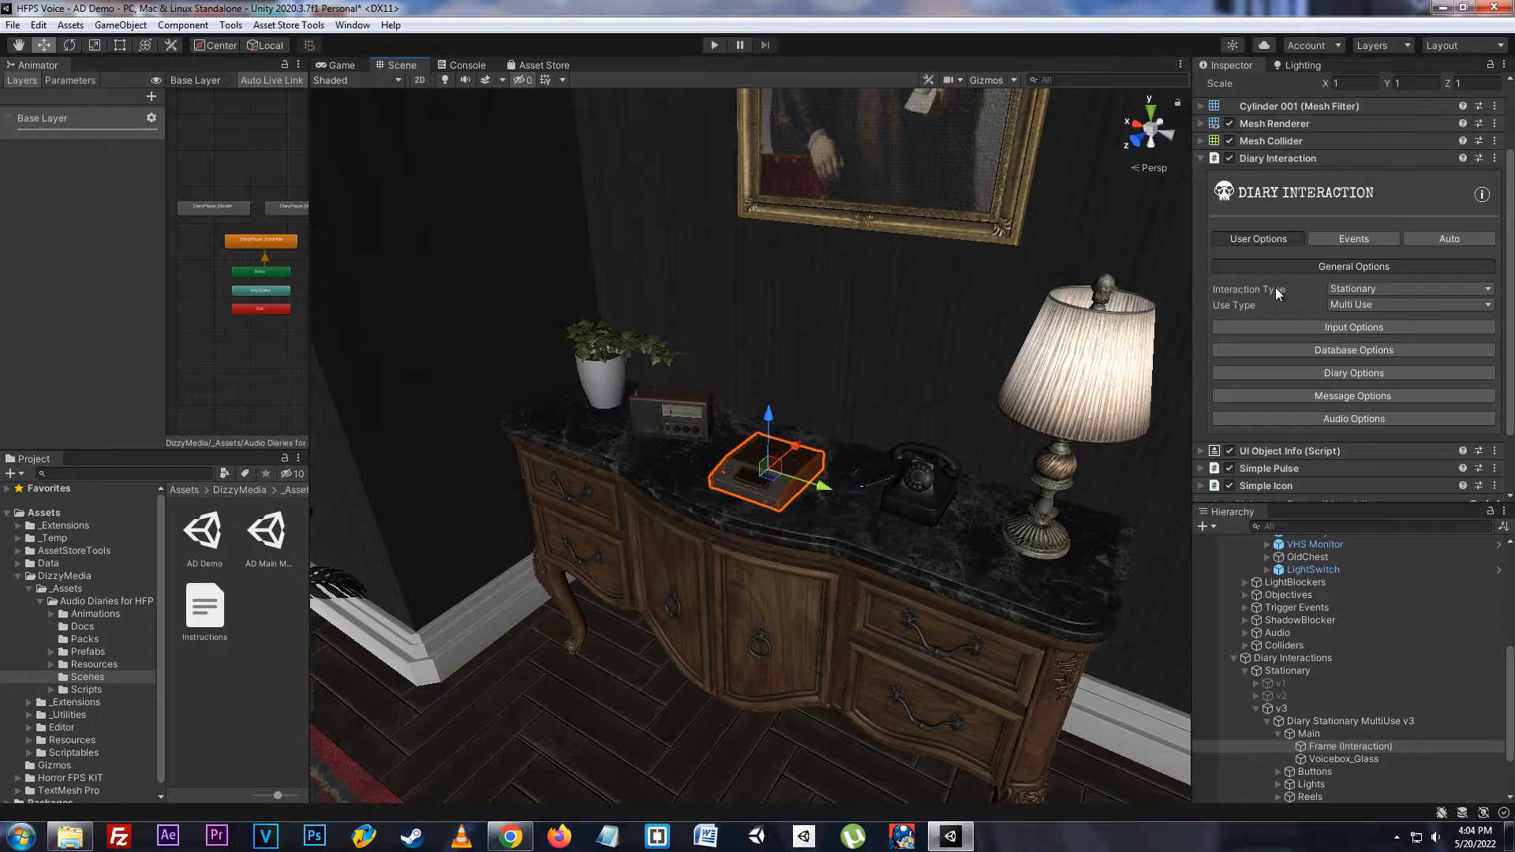
- Review the diary's Interaction Type choices, and switch its Use Type to Single Use and back to Multi Use
click(1428, 292)
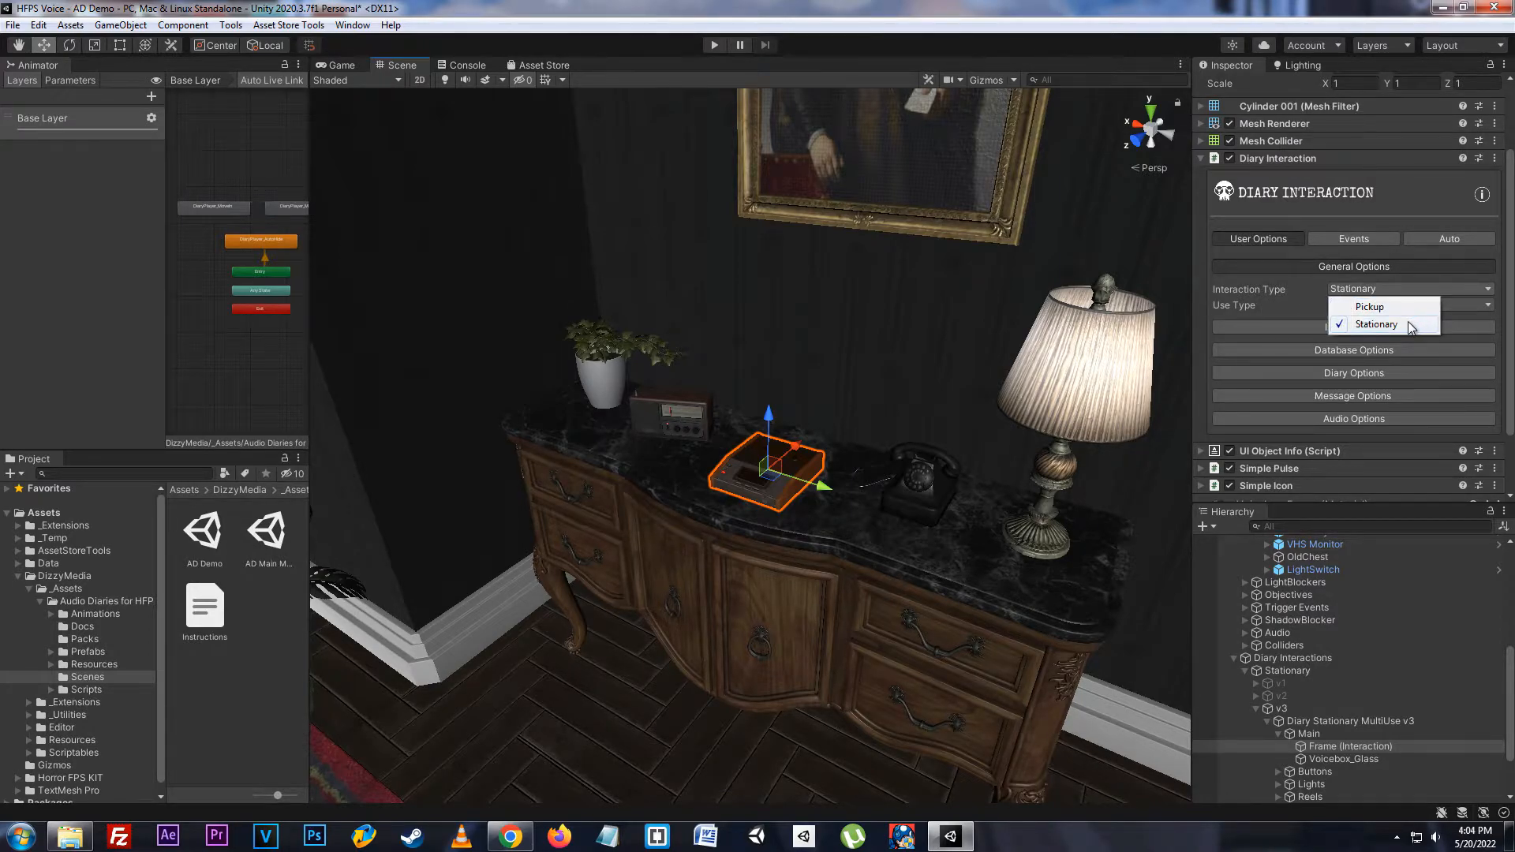
click(1053, 358)
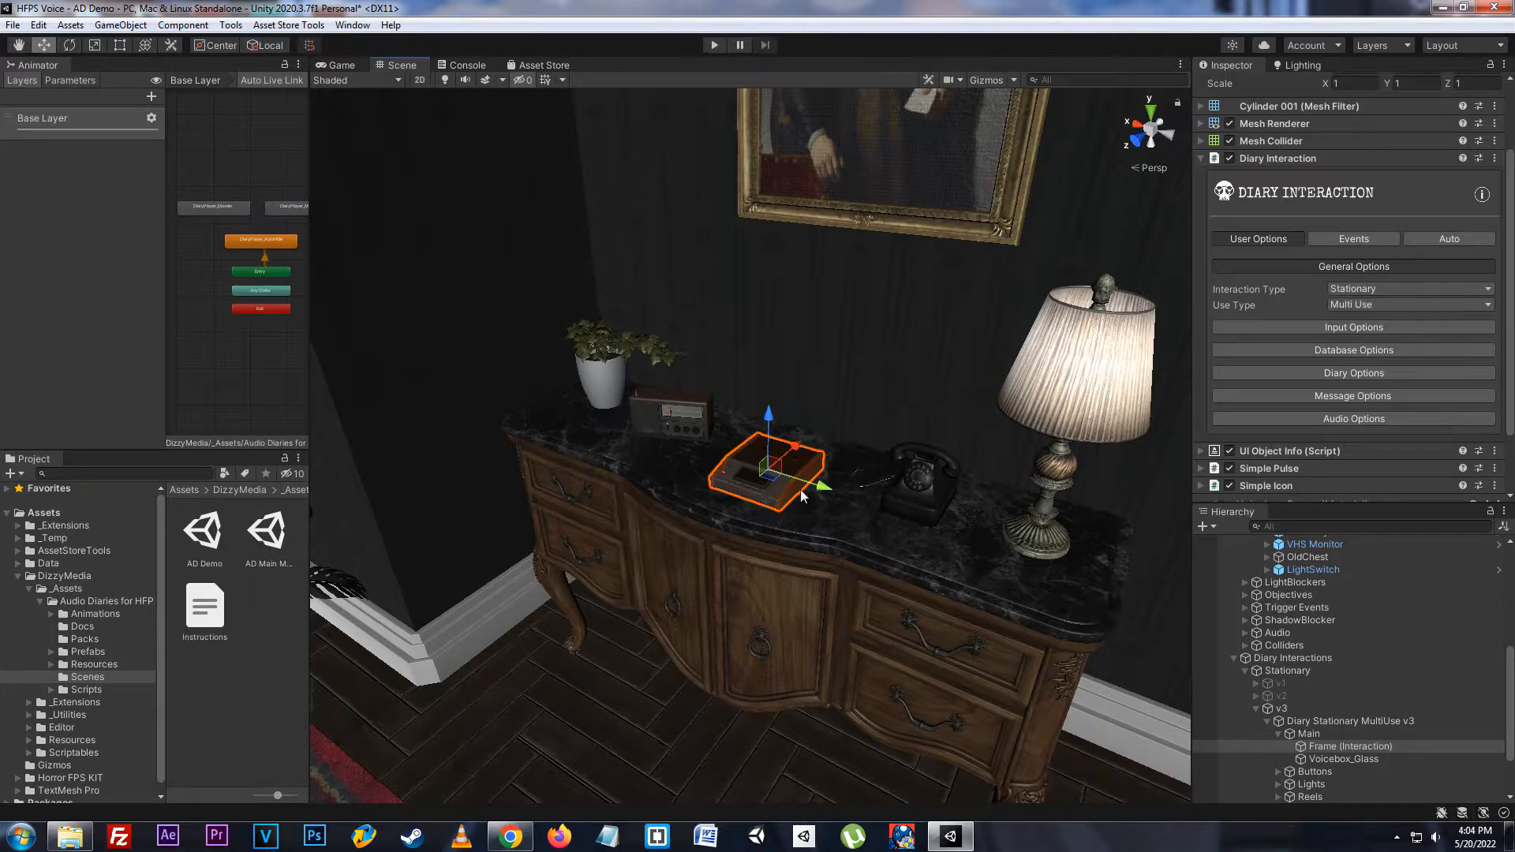
click(1363, 306)
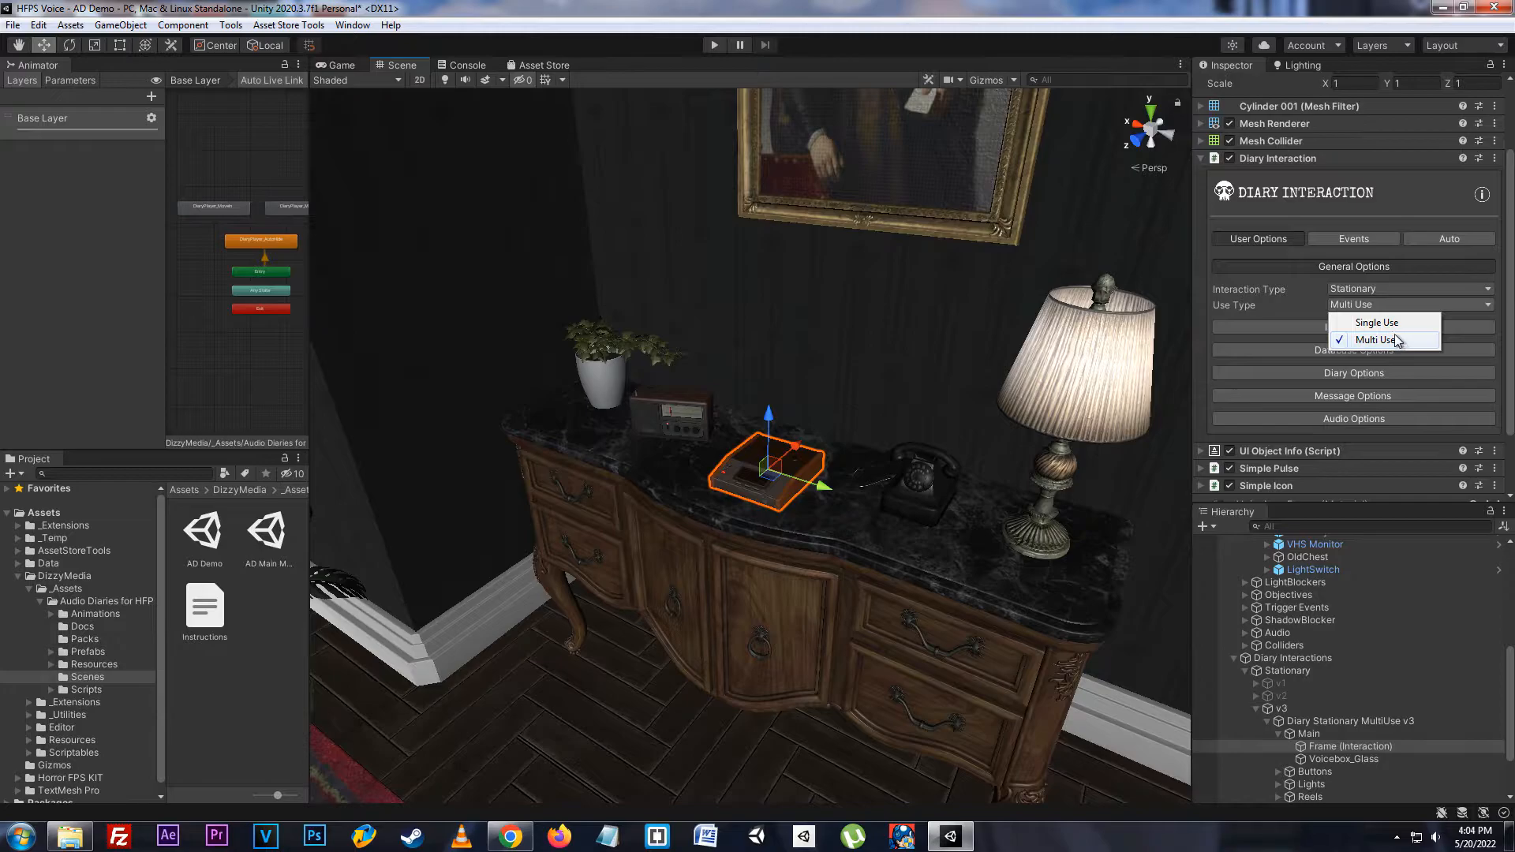
click(1393, 328)
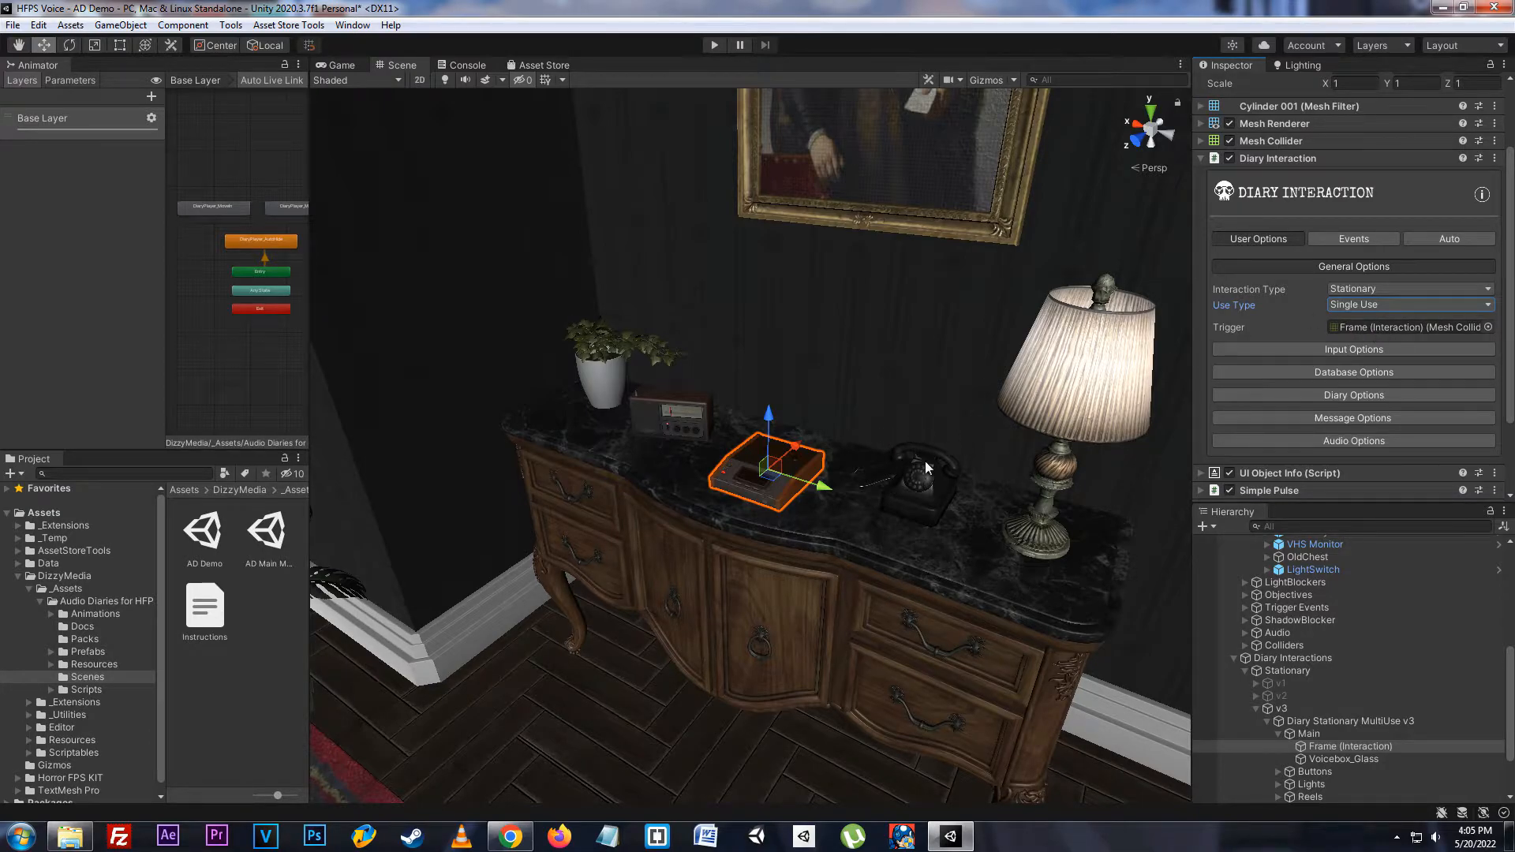
click(1358, 303)
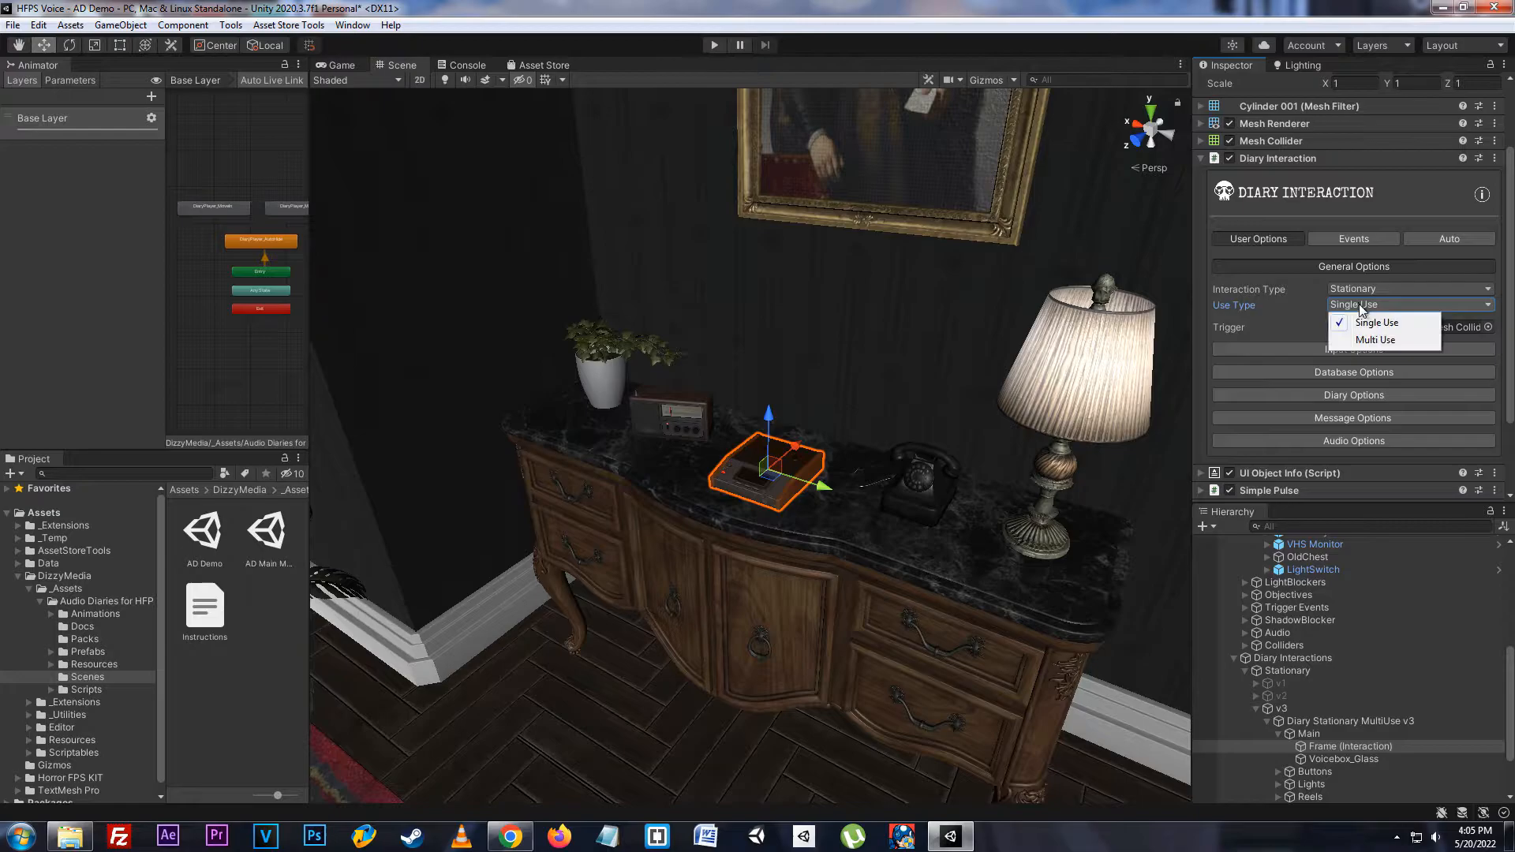
click(1361, 335)
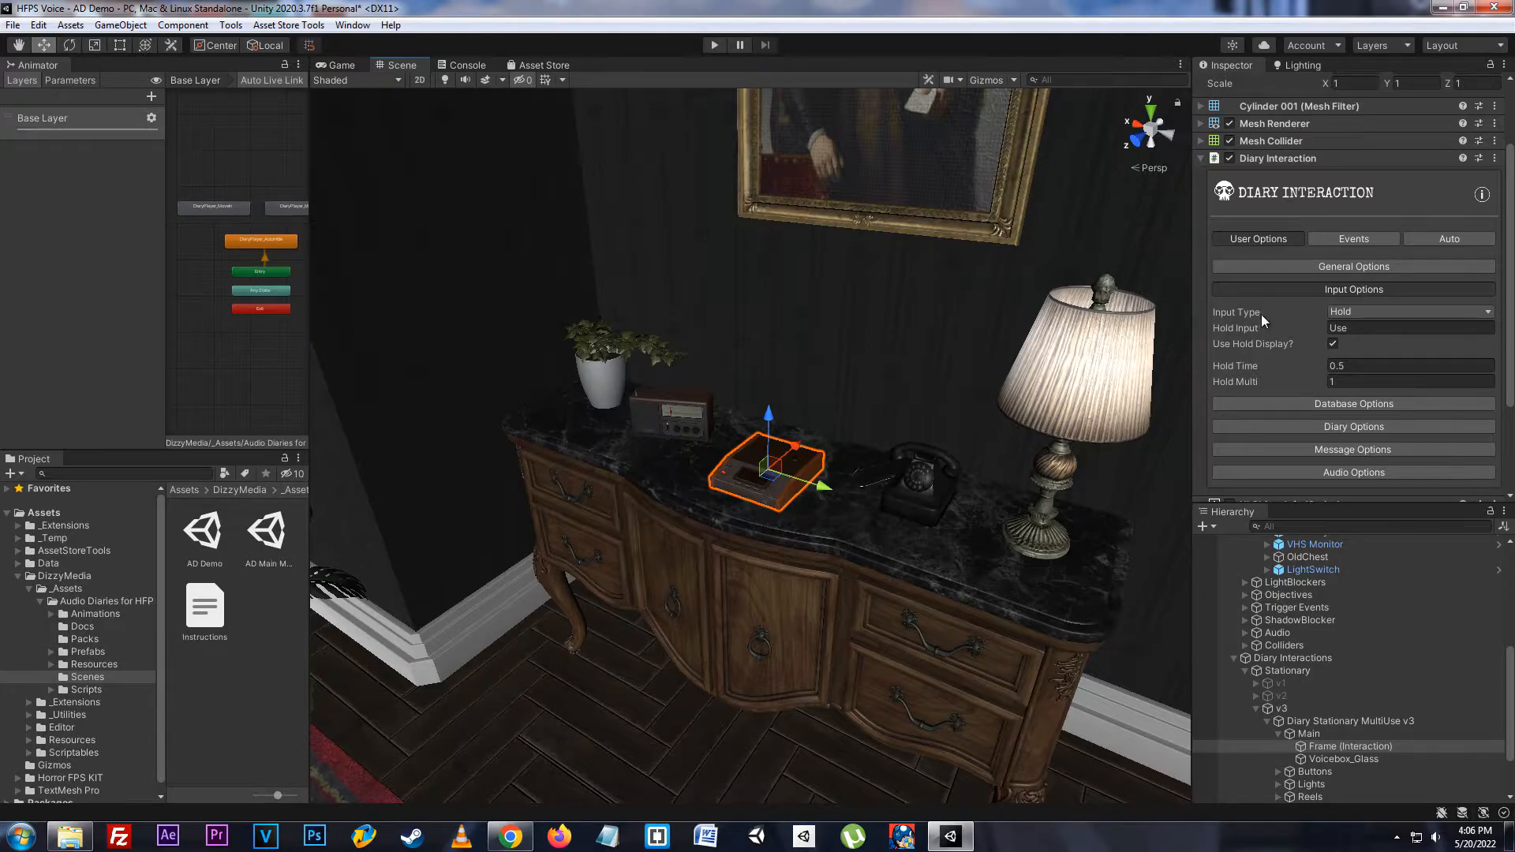
- Switch the diary's Input Type to Press and back to Hold
click(1383, 312)
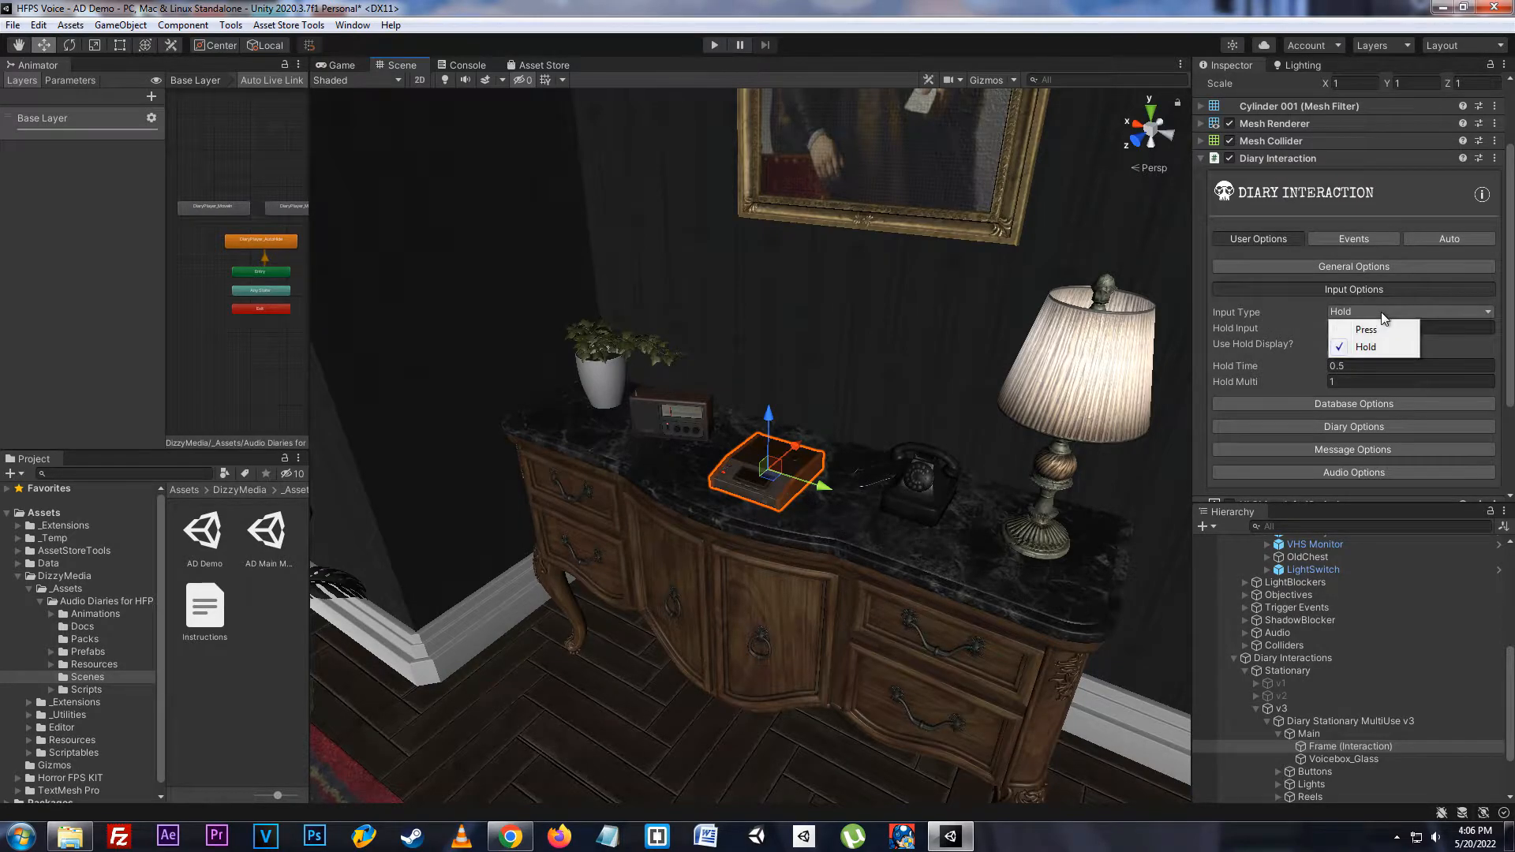
click(1373, 329)
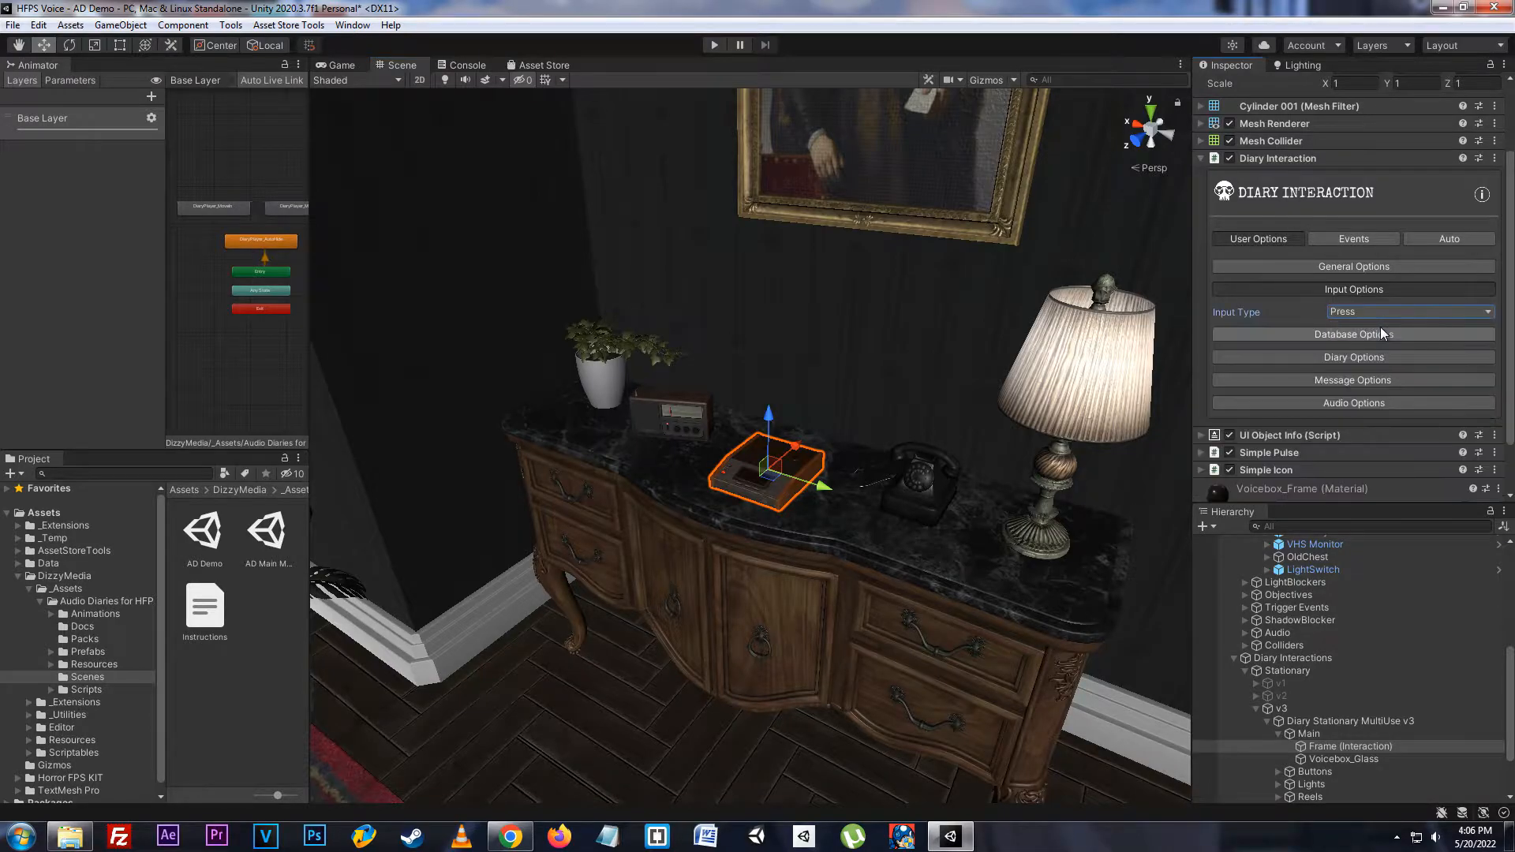
click(1375, 314)
click(1372, 346)
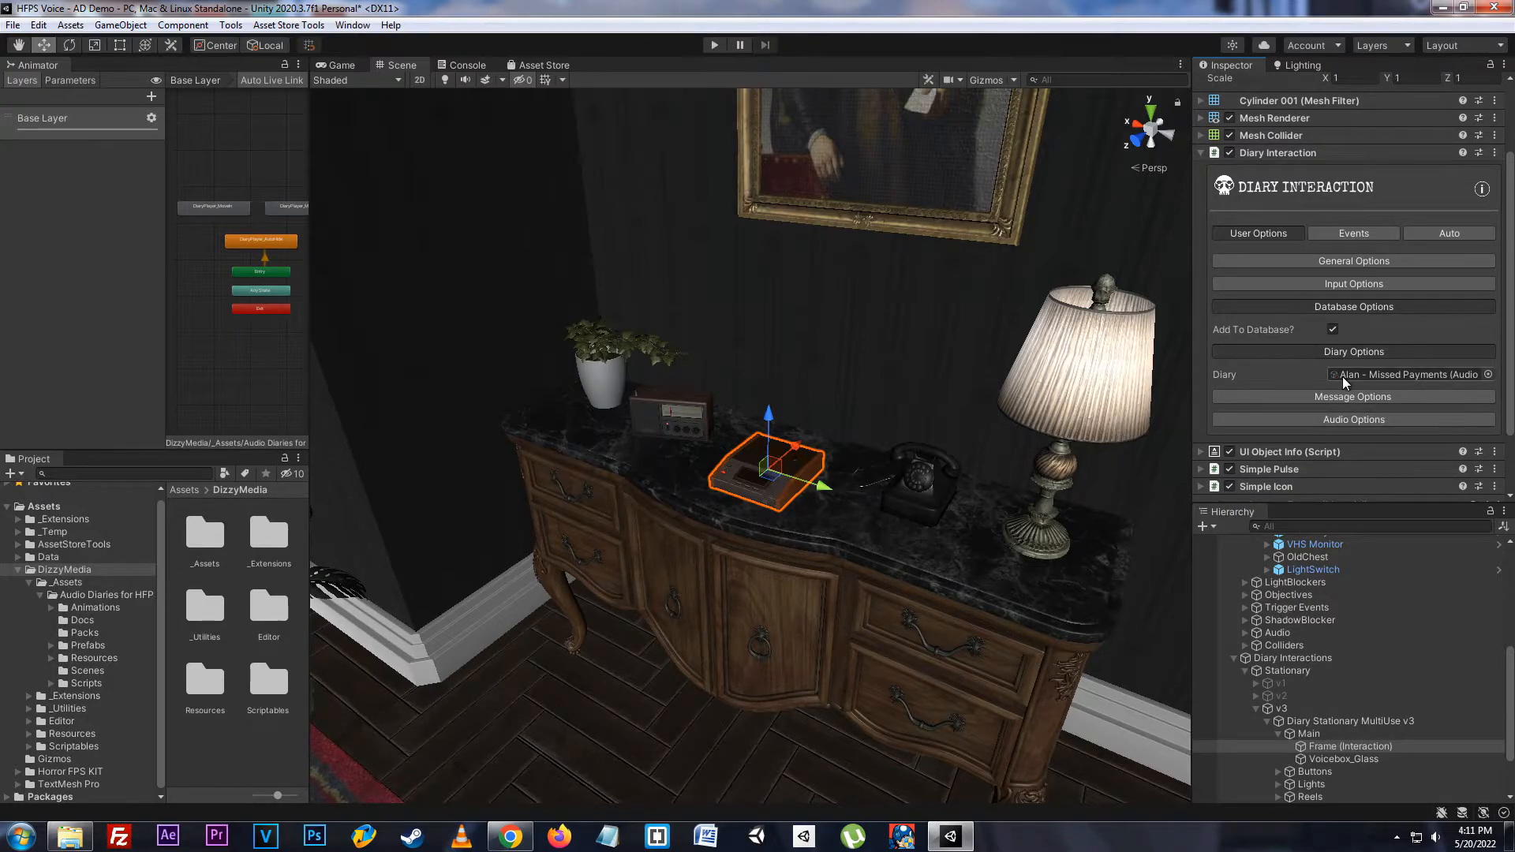
- Locate the diary asset assigned in Diary Options, inspect it, and toggle Show QuickMessage in the Message Options
click(1367, 374)
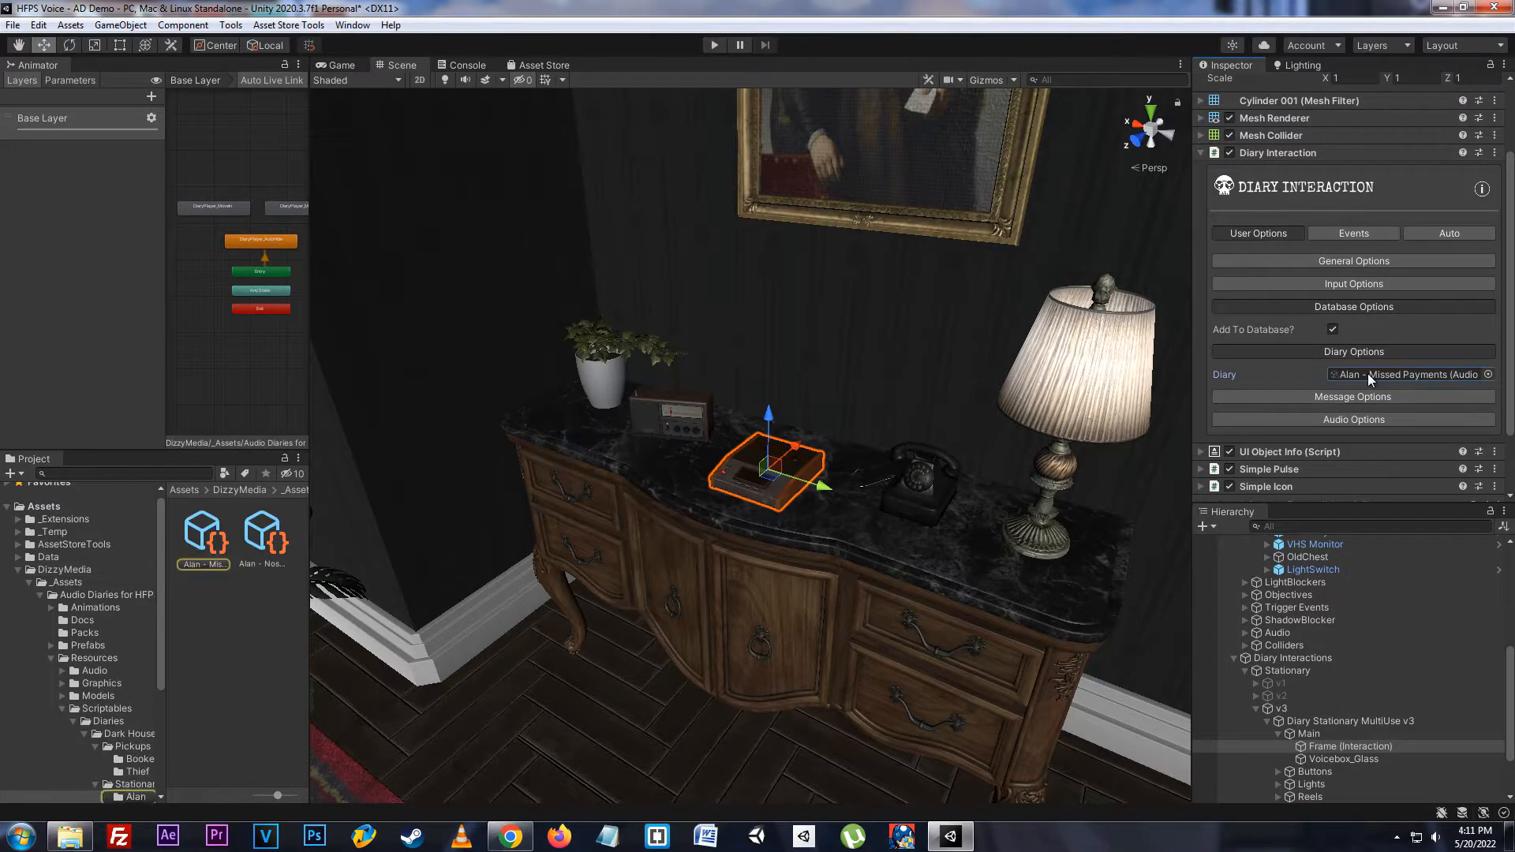
click(204, 536)
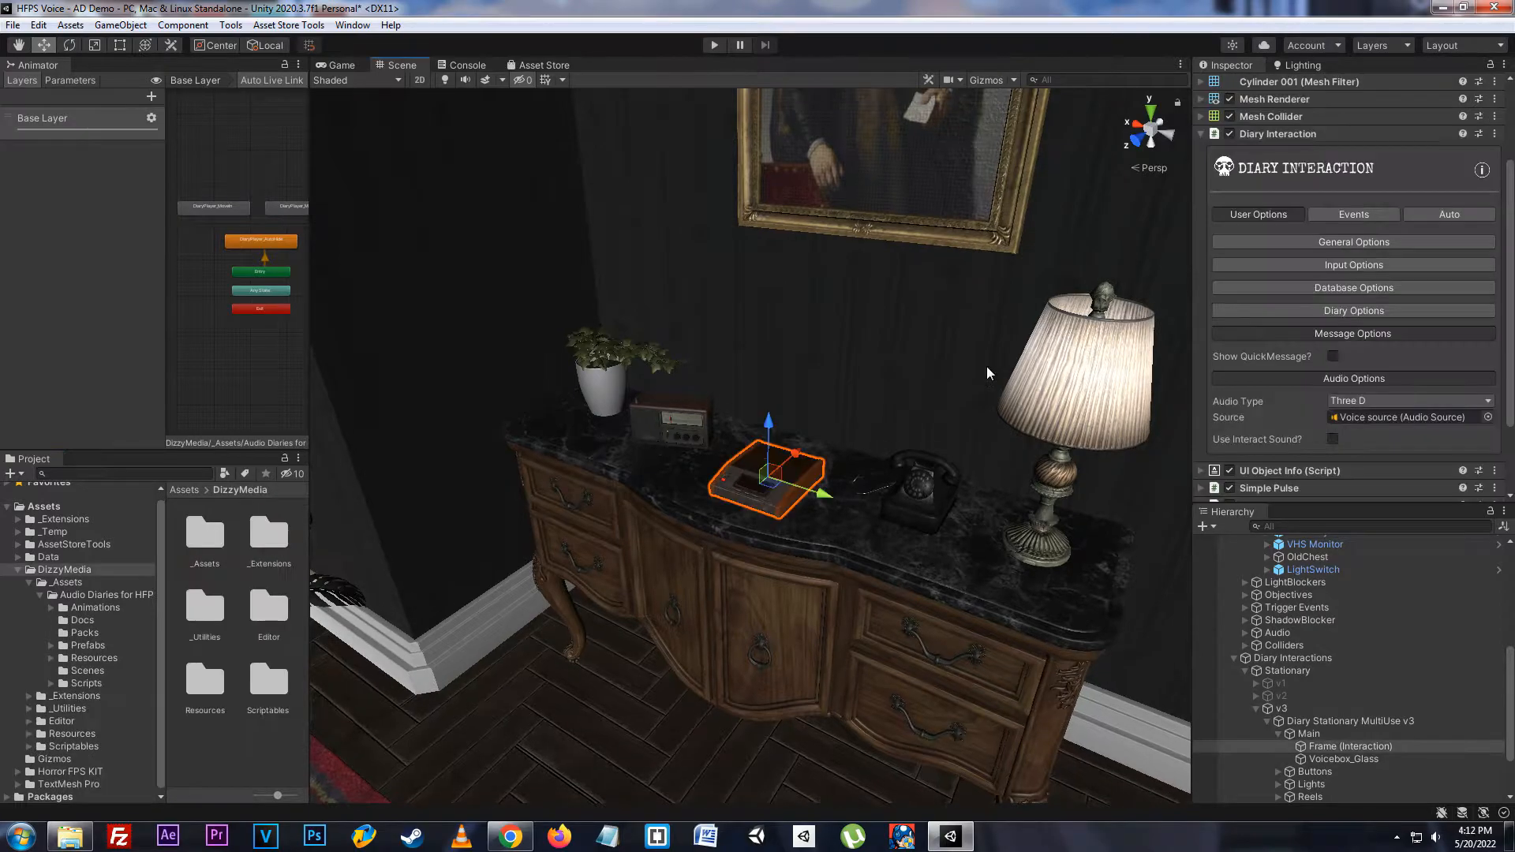
click(1334, 357)
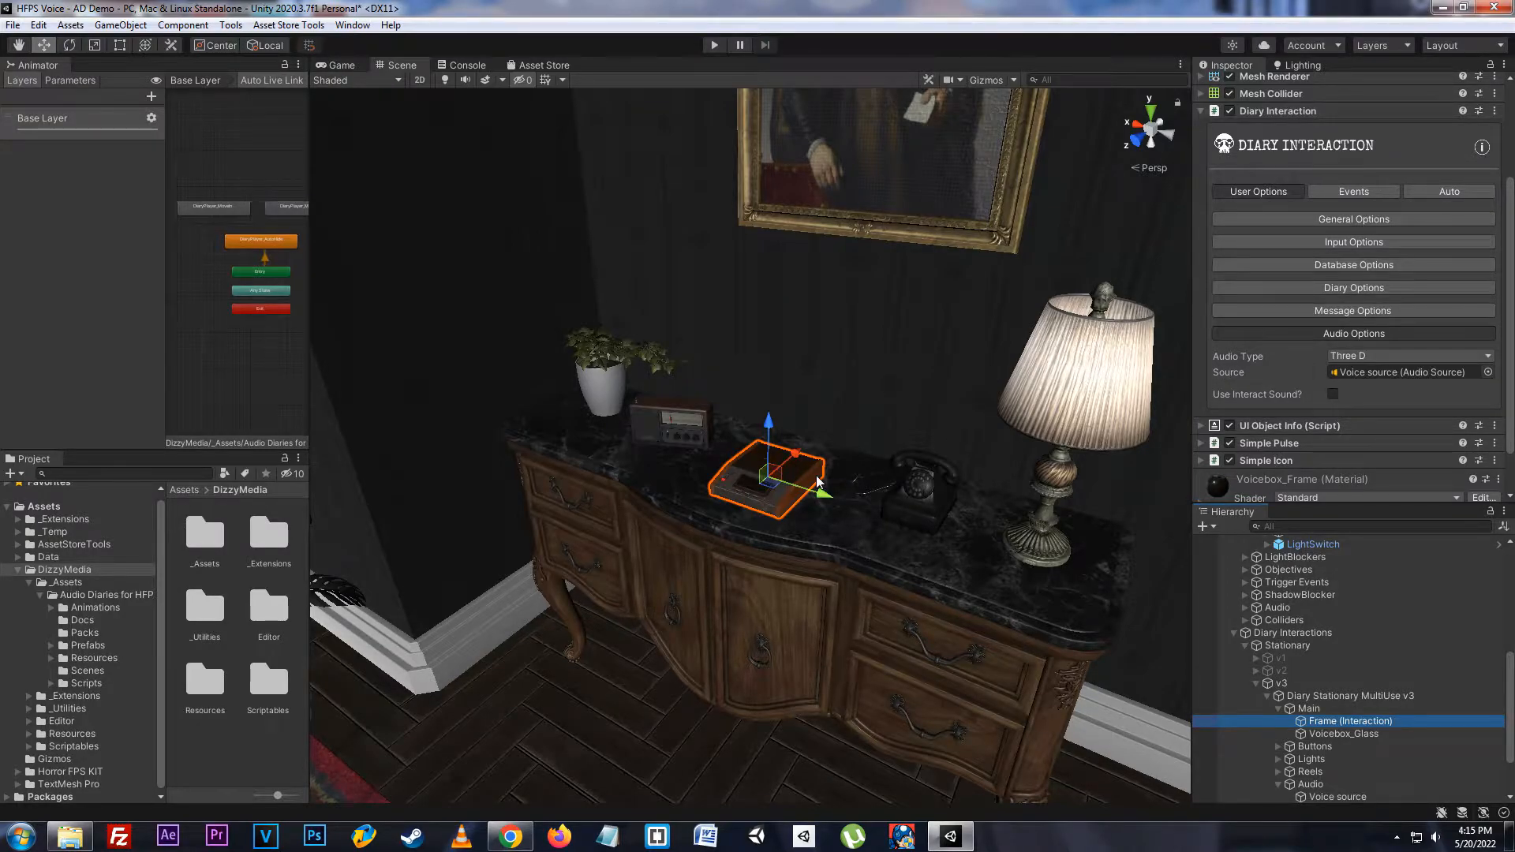
- Keep the Audio Type on Three D and examine the assigned Voice source's settings and range, showing scene gizmos temporarily
click(1395, 356)
click(1385, 390)
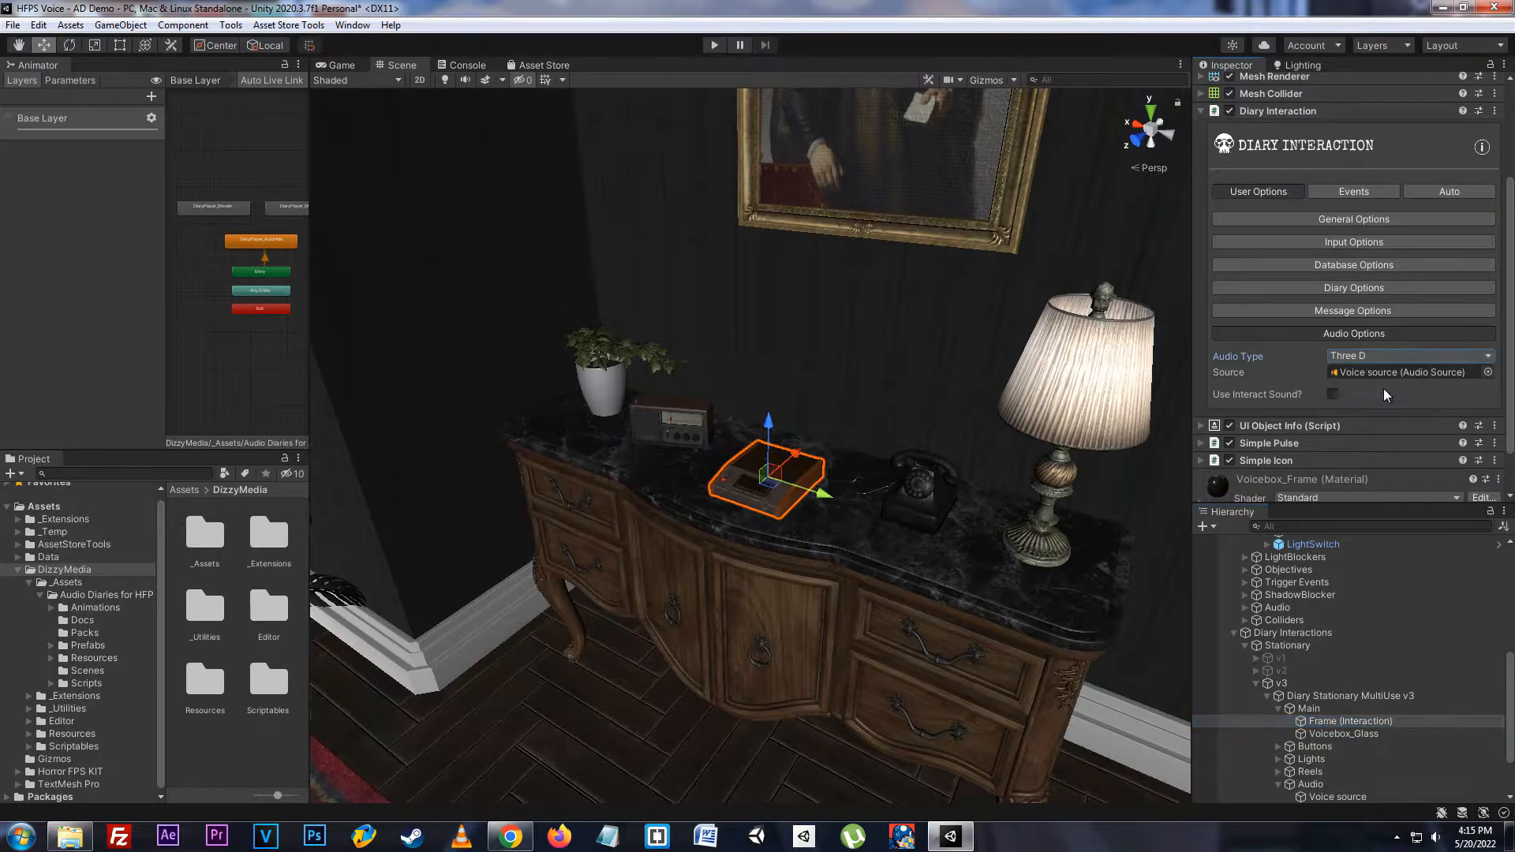
click(1371, 371)
click(1336, 796)
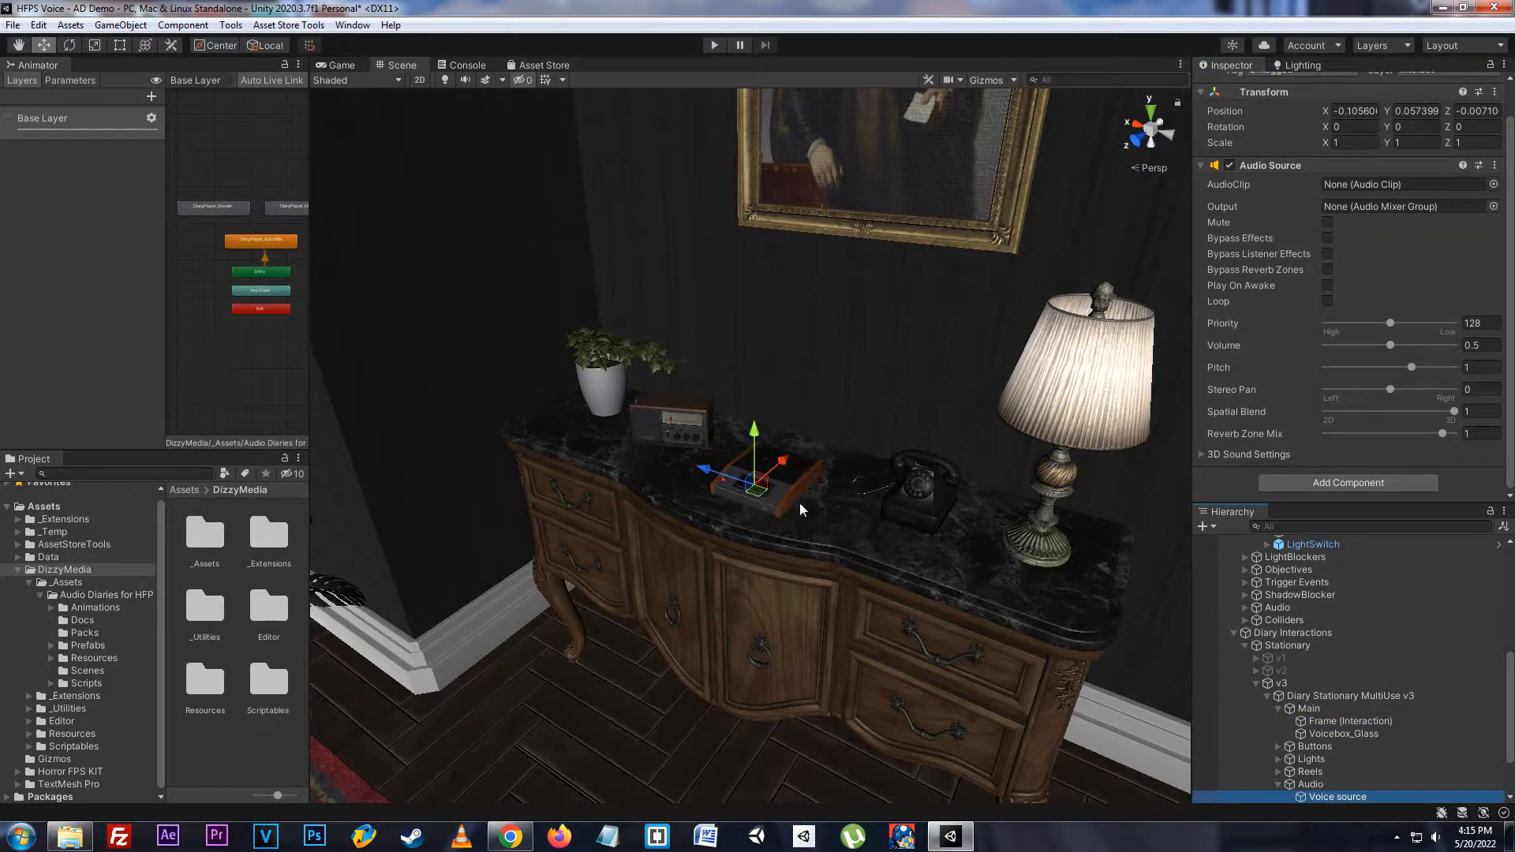
click(986, 79)
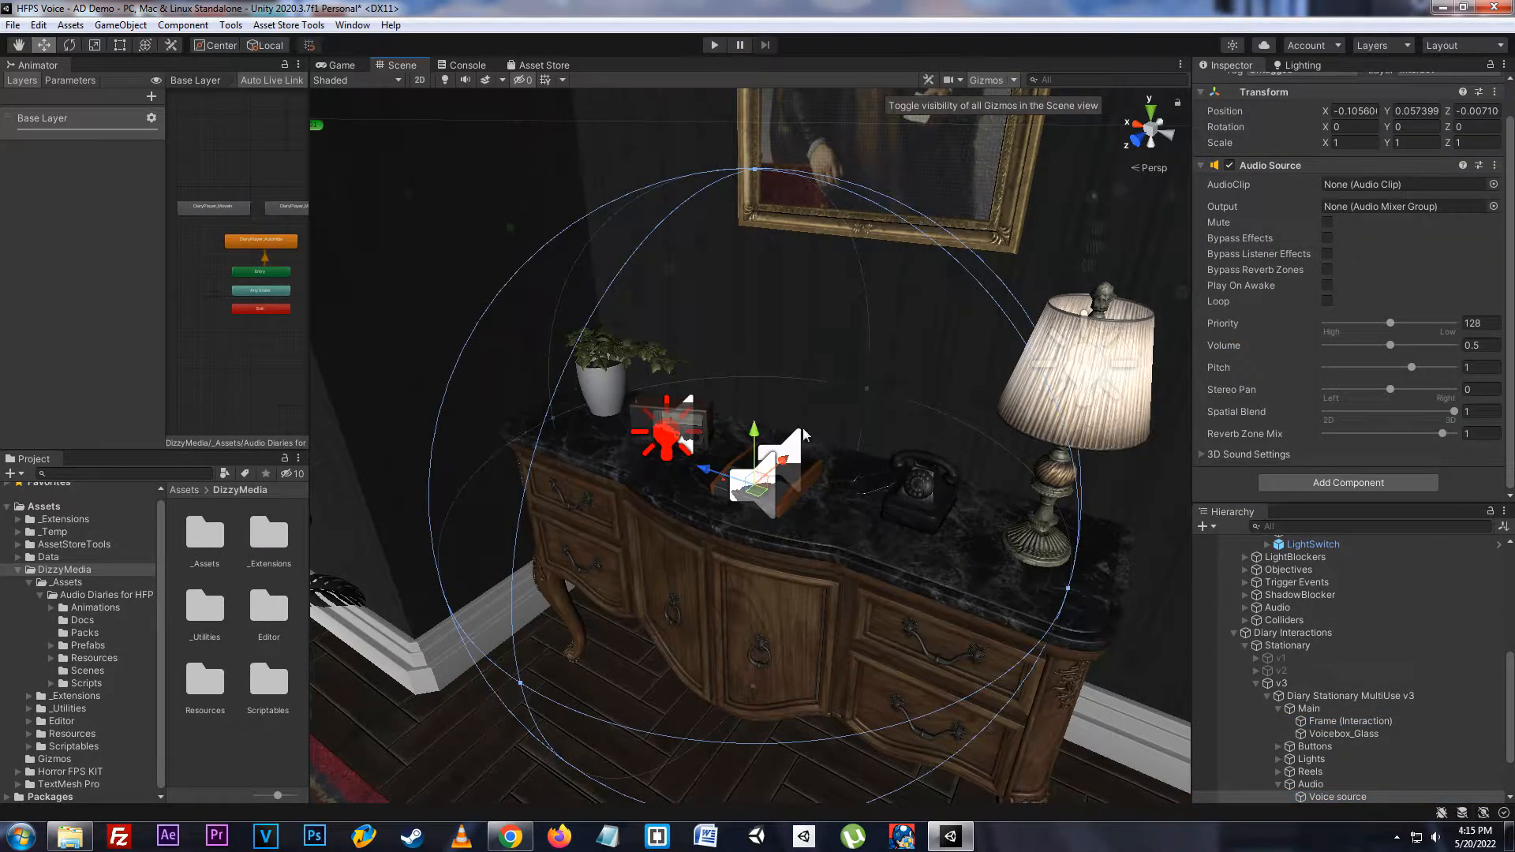
click(986, 80)
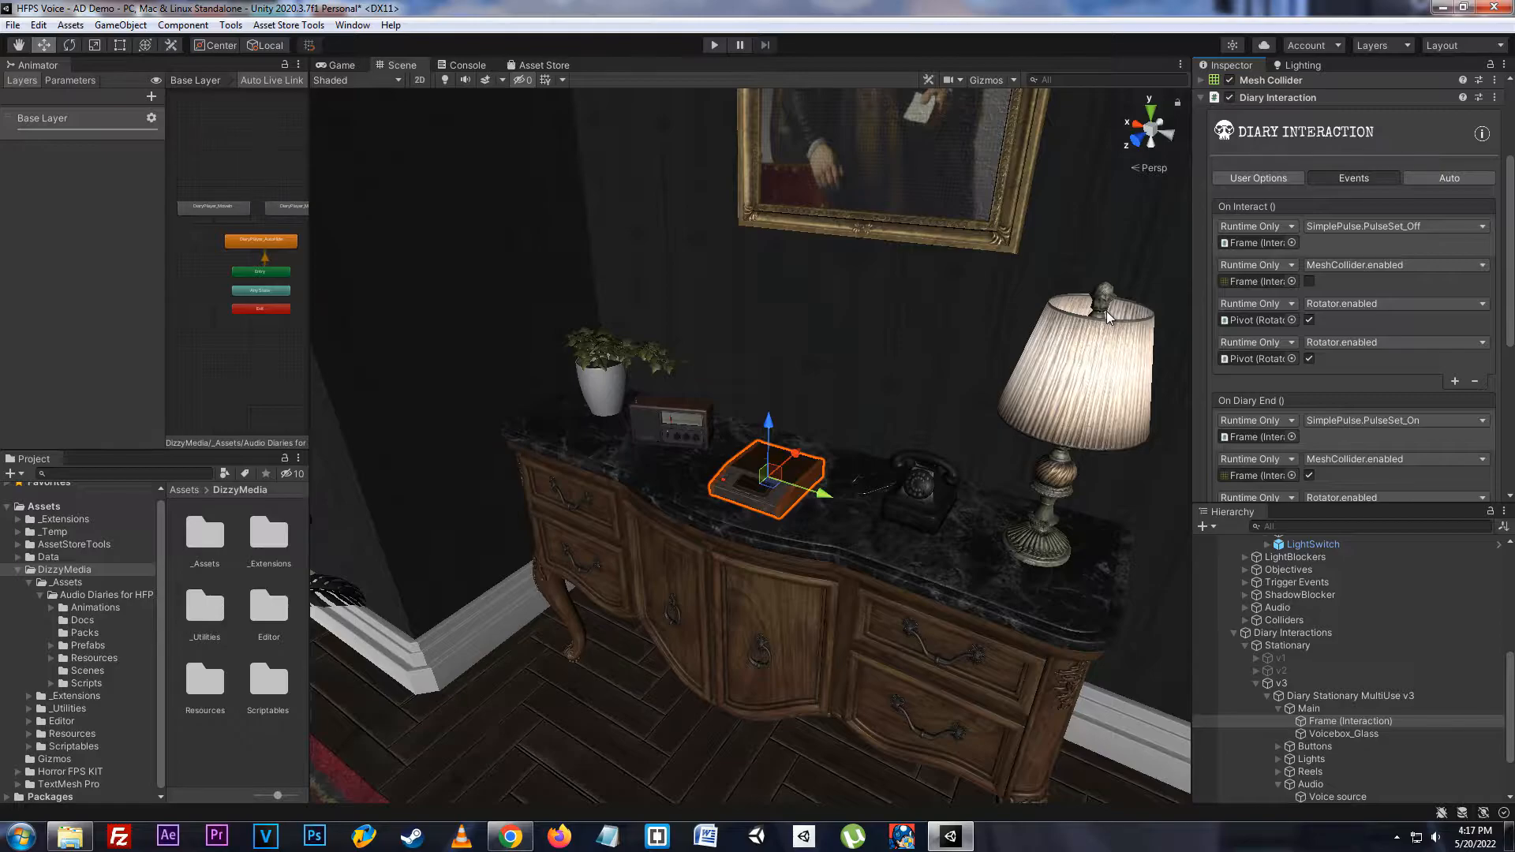
- Review the voicebox frame's Diary Interaction events, from On Interact through On Diary End to On Locked Load
scroll(1472, 272, down, 3)
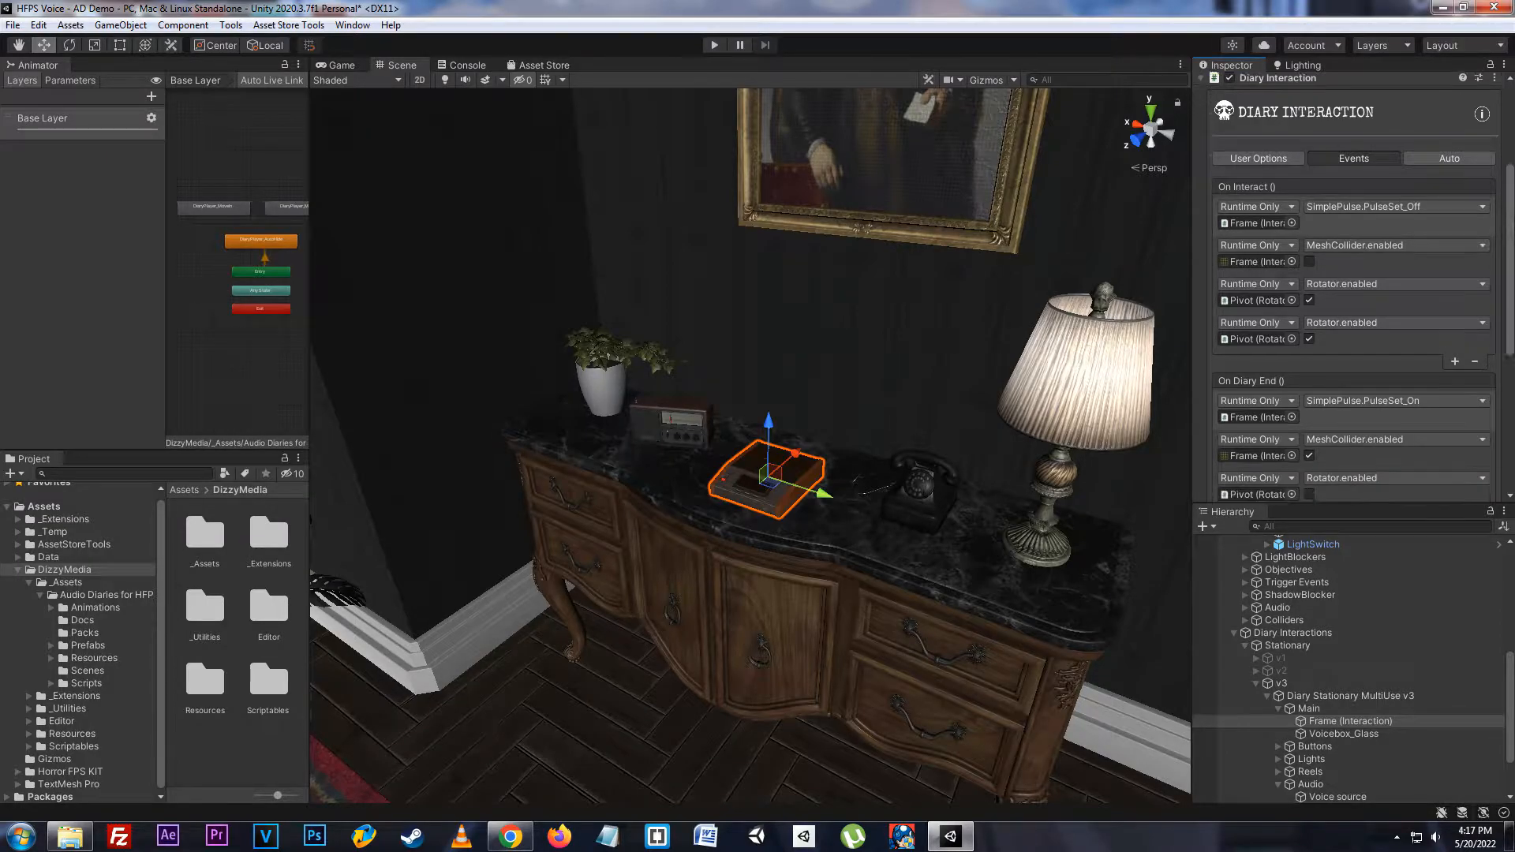
scroll(1354, 289, down, 3)
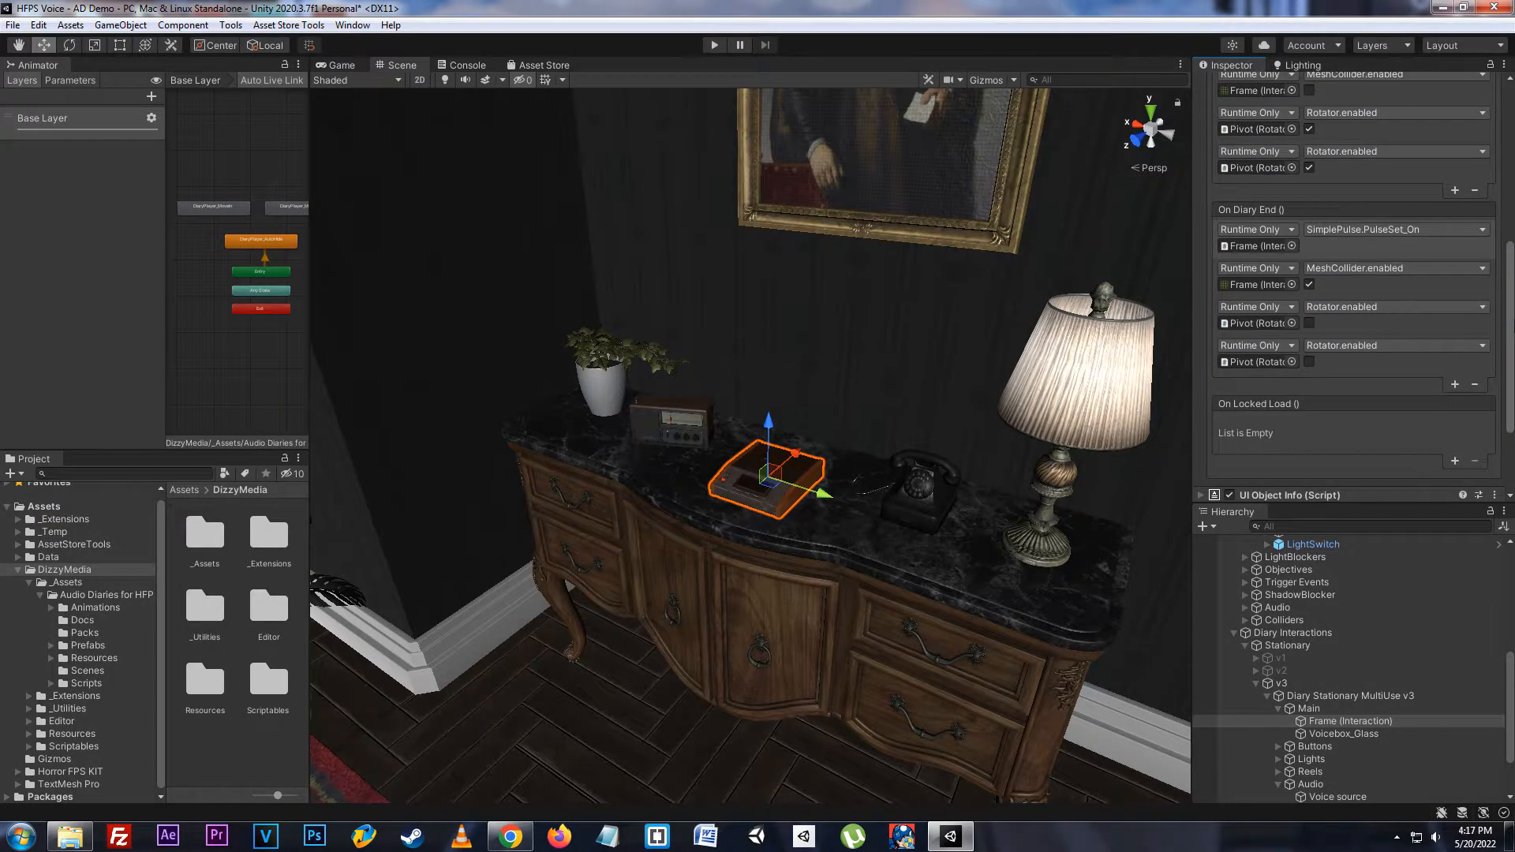
- Recheck the event actions assigned to On Interact, On Diary End and On Locked Load for the stationary voicebox frame
scroll(1354, 284, up, 4)
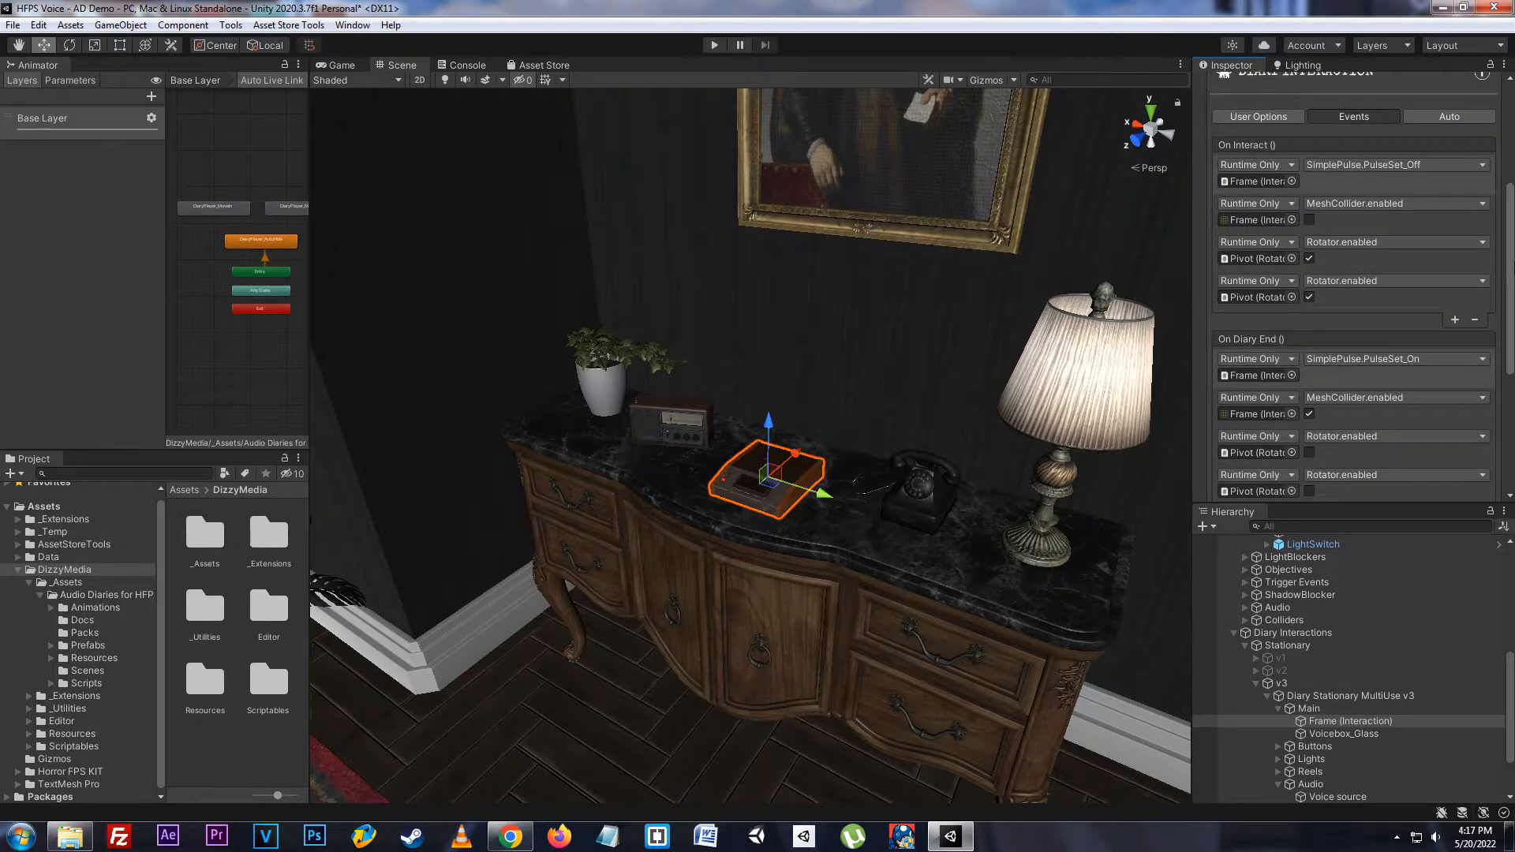
drag(1512, 271, 1513, 324)
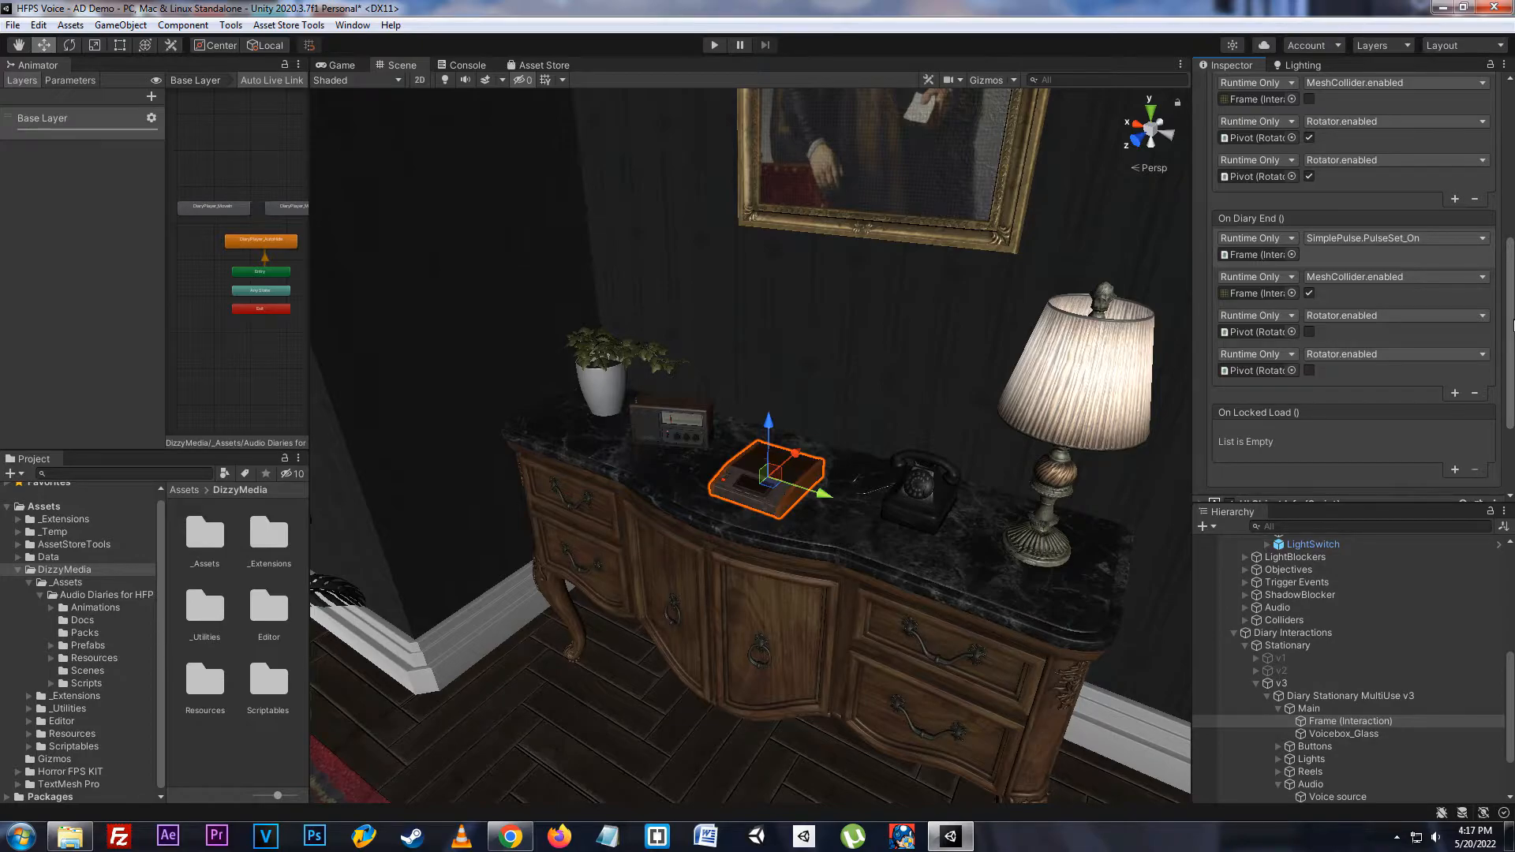
scroll(1514, 323, down, 1)
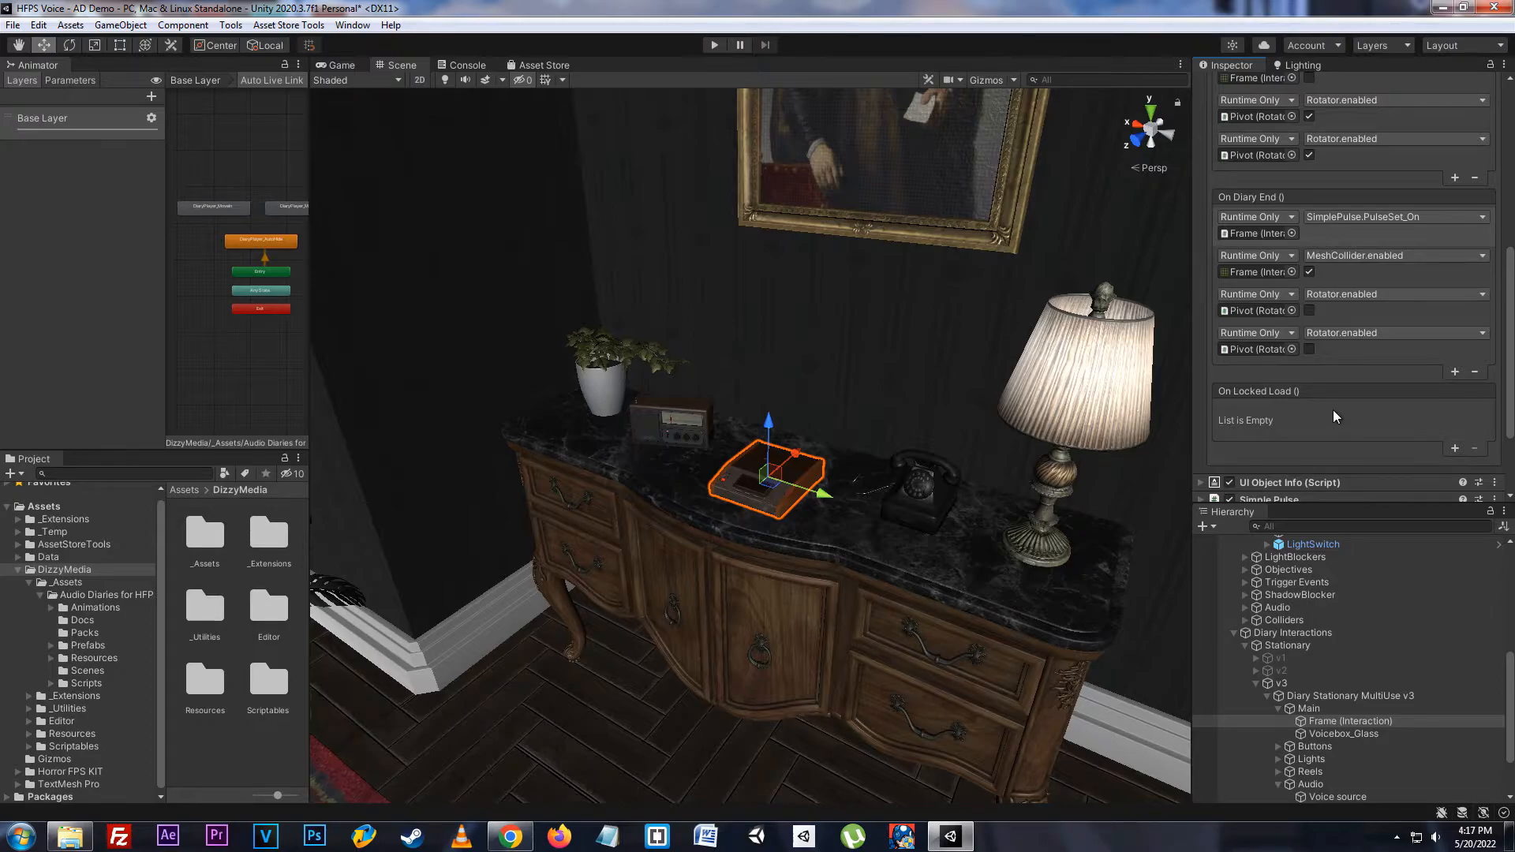
scroll(1333, 416, up, 8)
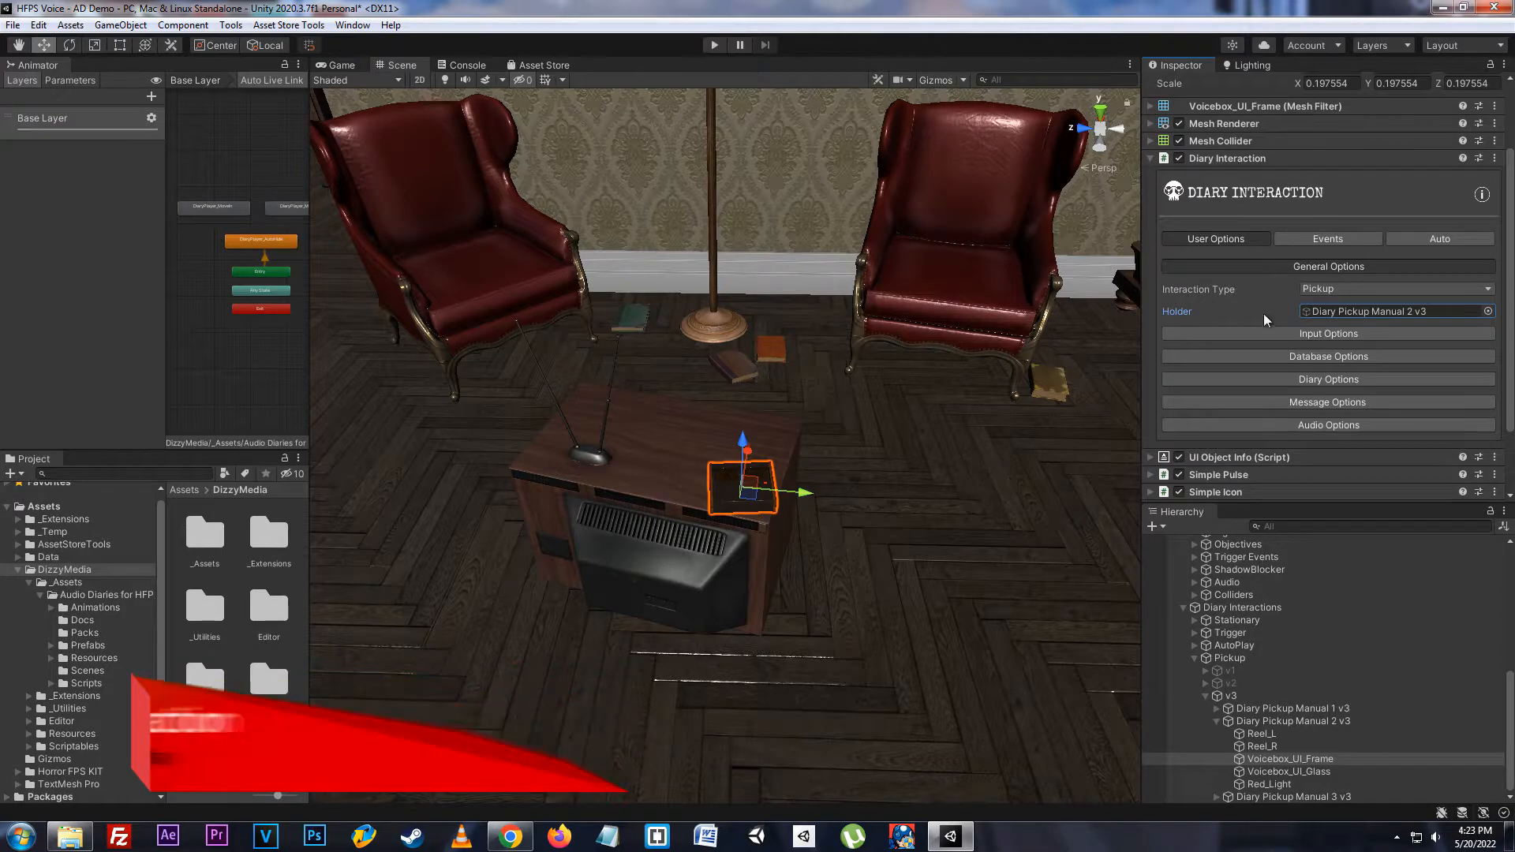
- Keep the pickup diary's Interaction Type on Pickup, locate its assigned Holder object, and check its Input Options
click(1328, 291)
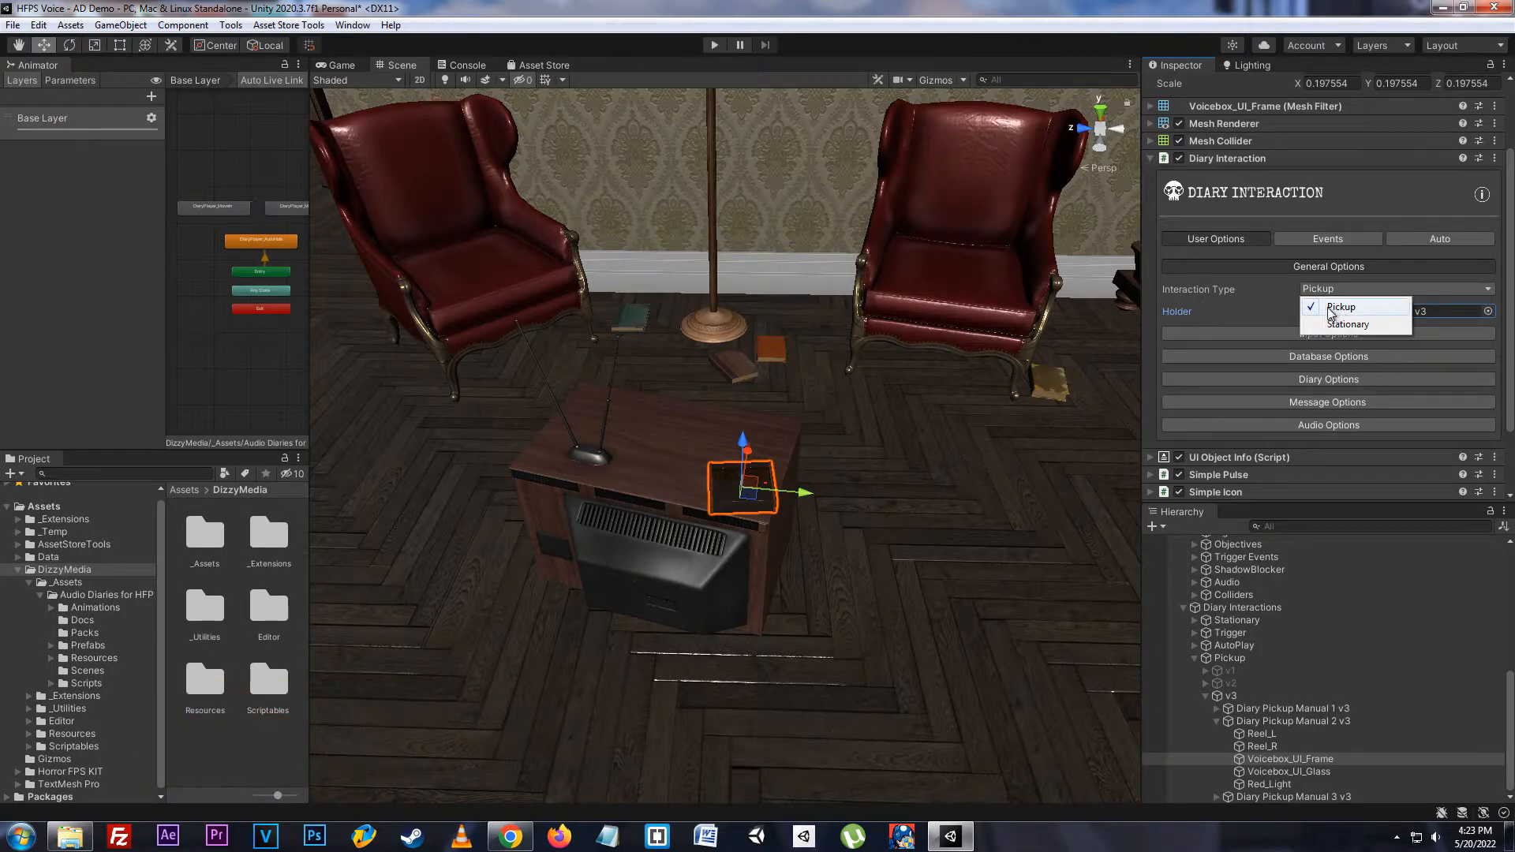
click(1341, 308)
click(1356, 313)
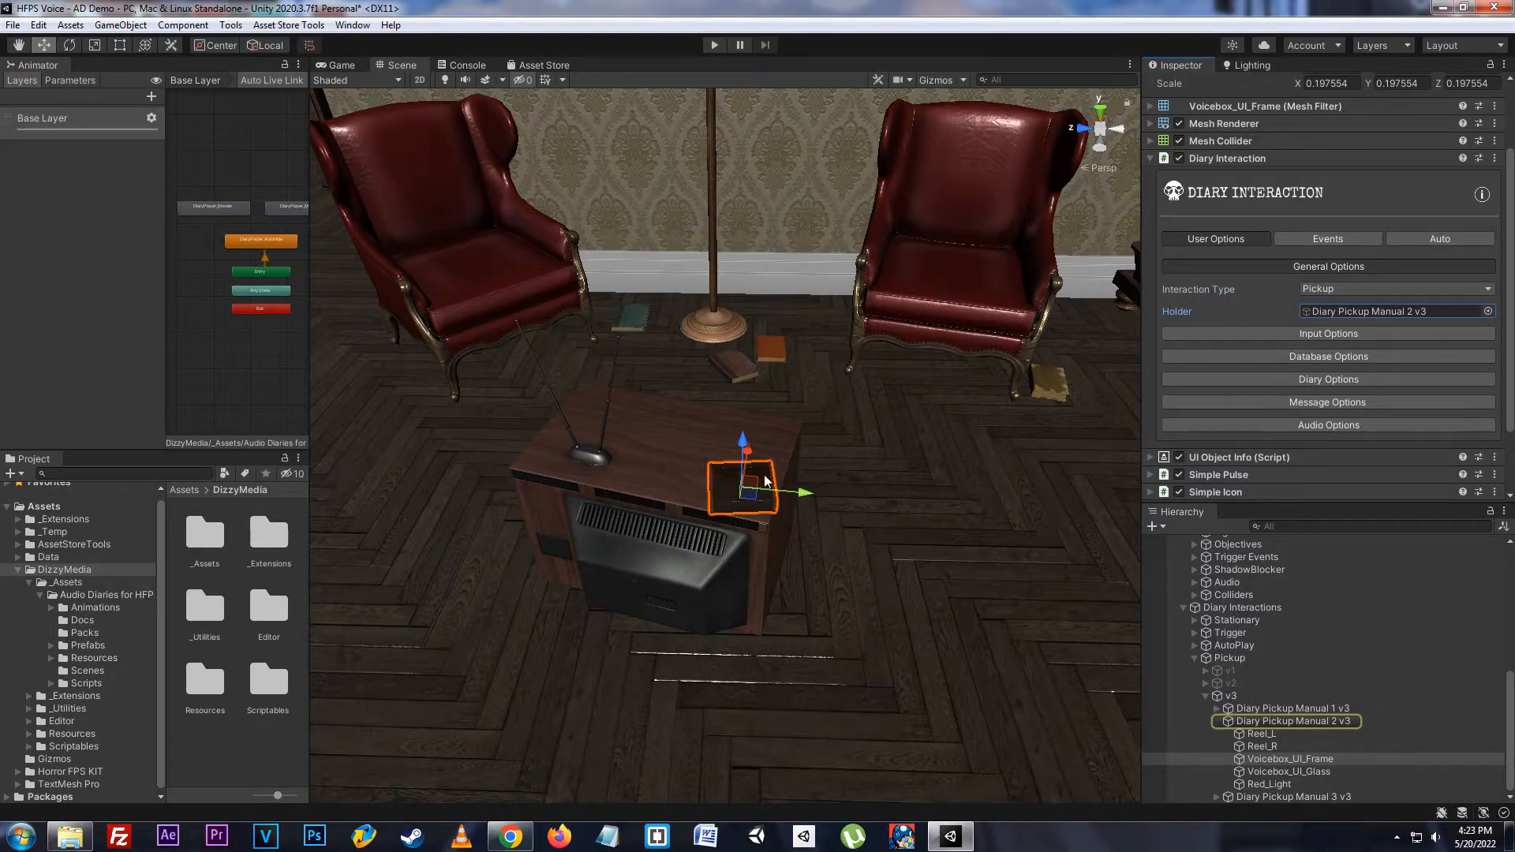
click(1289, 330)
click(1275, 267)
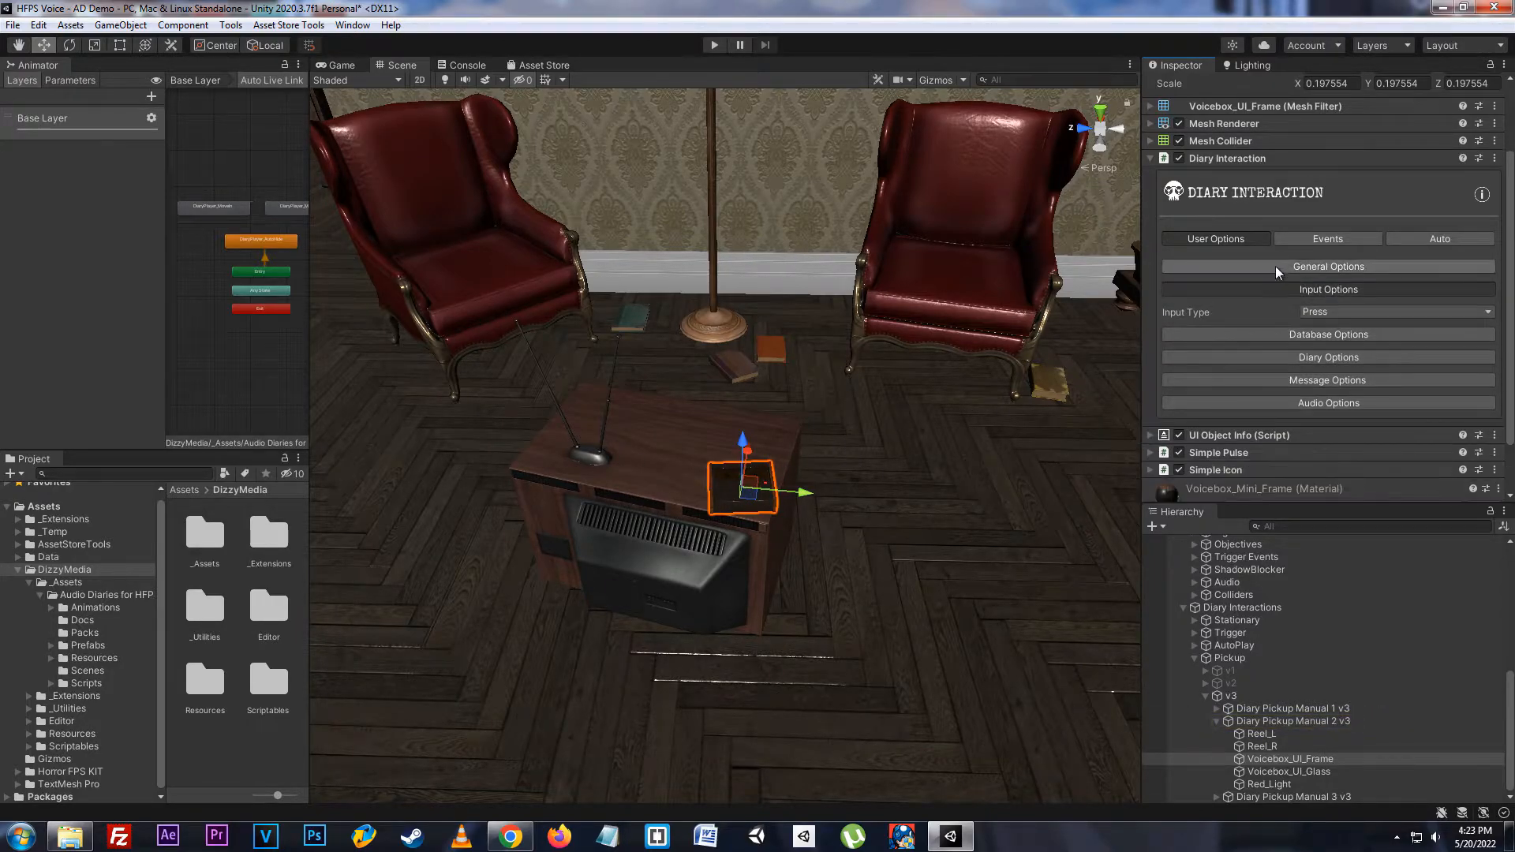
click(1290, 291)
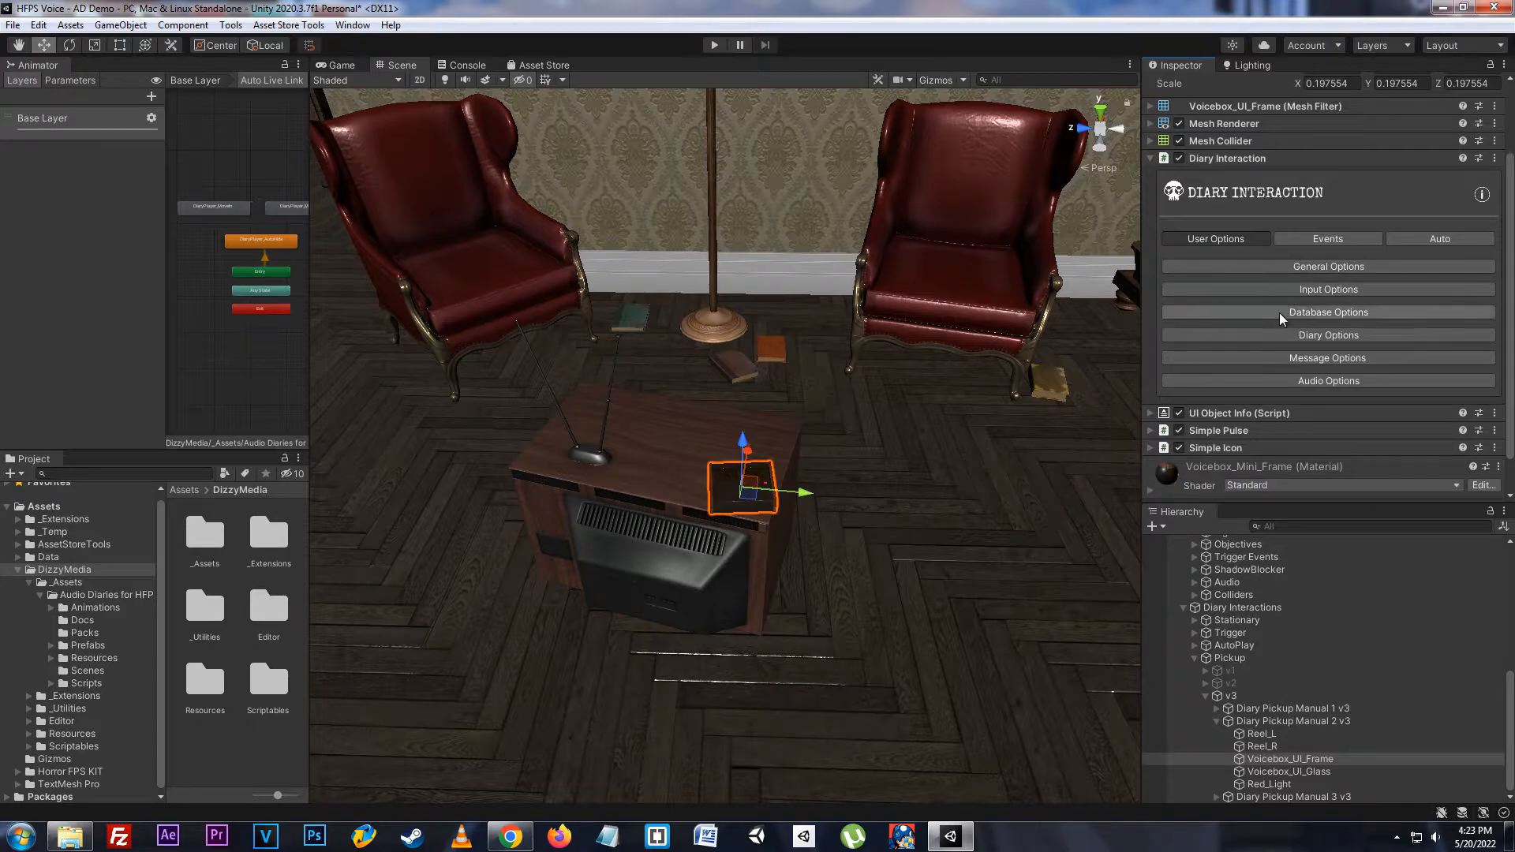
- Review the pickup diary's Database, Diary, Message and Audio Options, including its assigned diary, quick message and interact sound
click(1281, 313)
click(1304, 314)
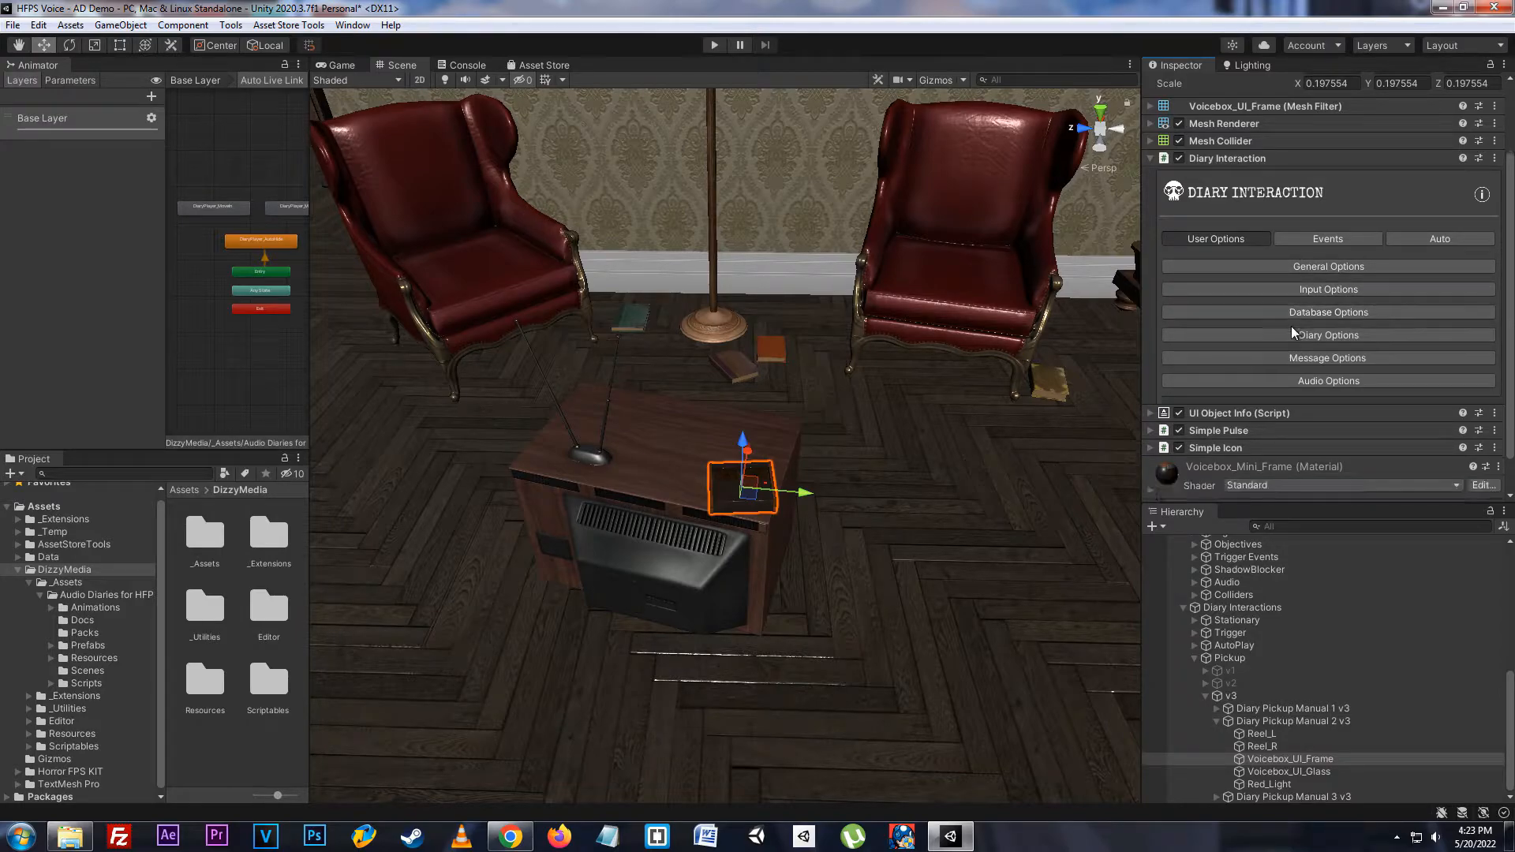
click(1279, 336)
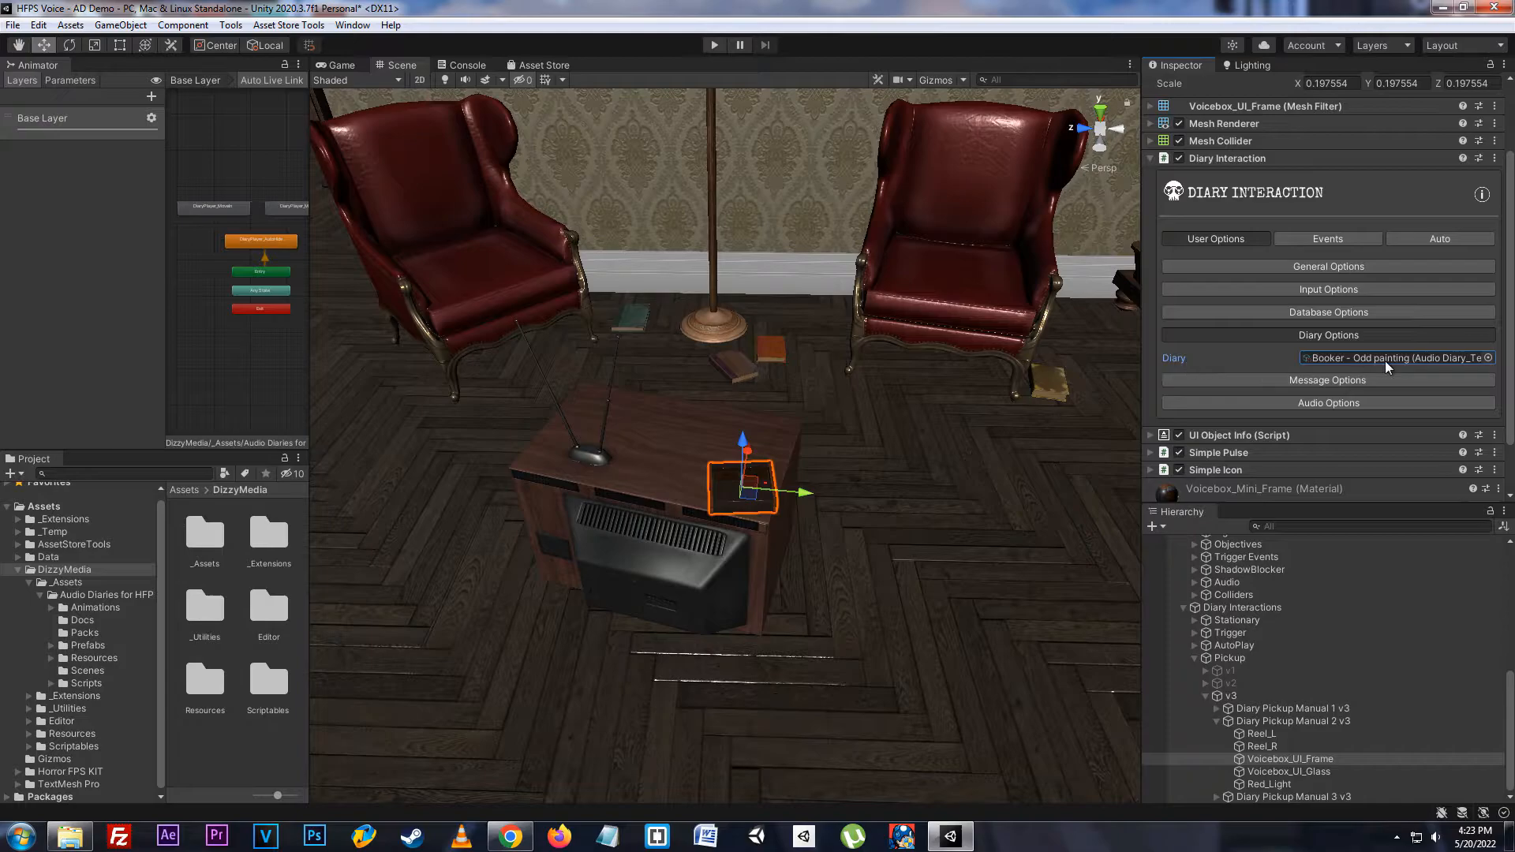
click(1271, 335)
click(1266, 352)
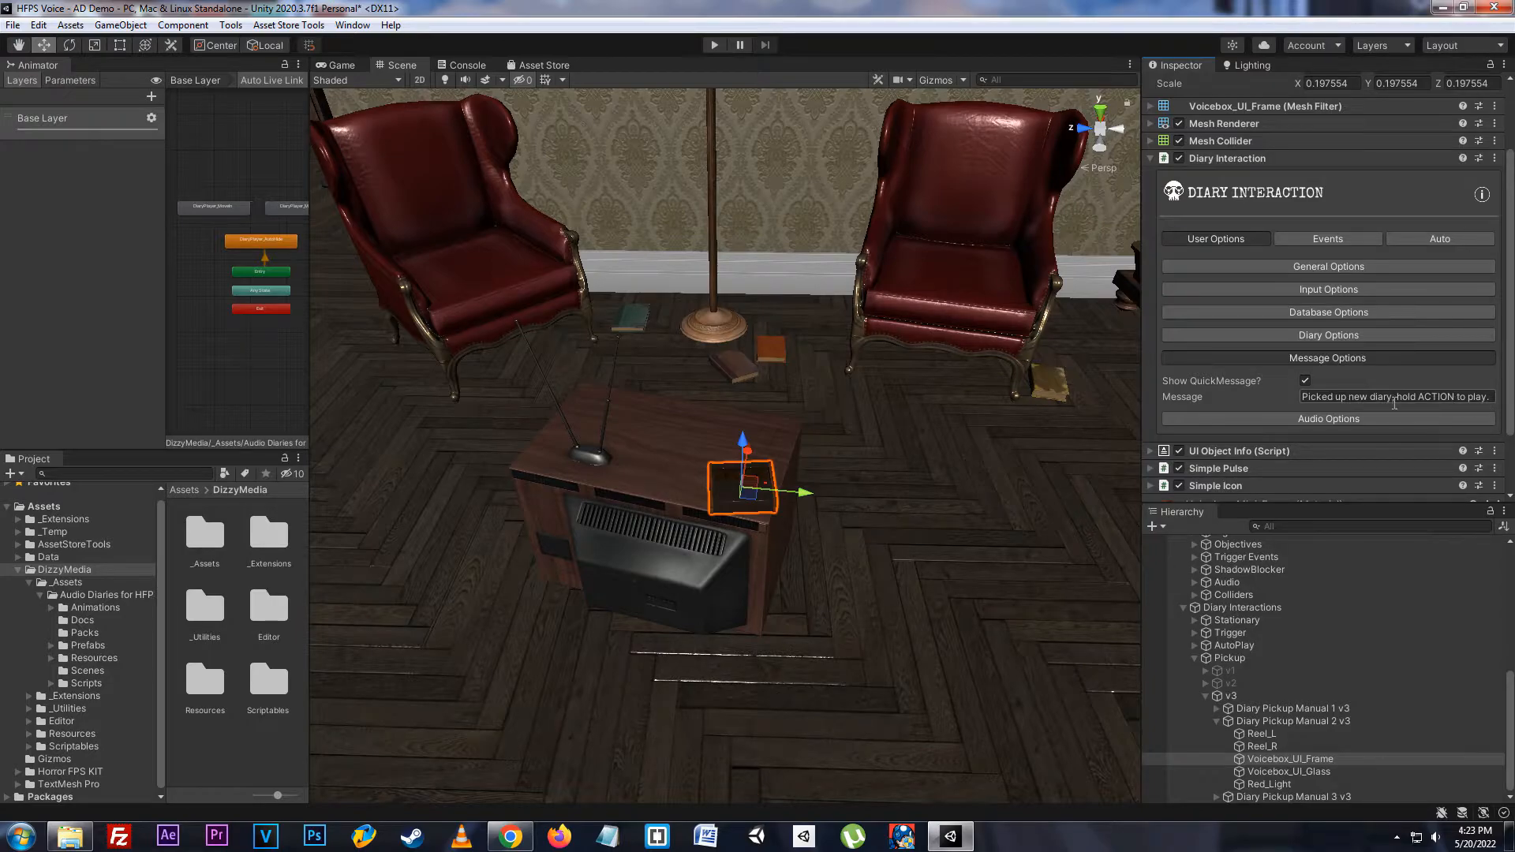
click(1289, 361)
click(1284, 381)
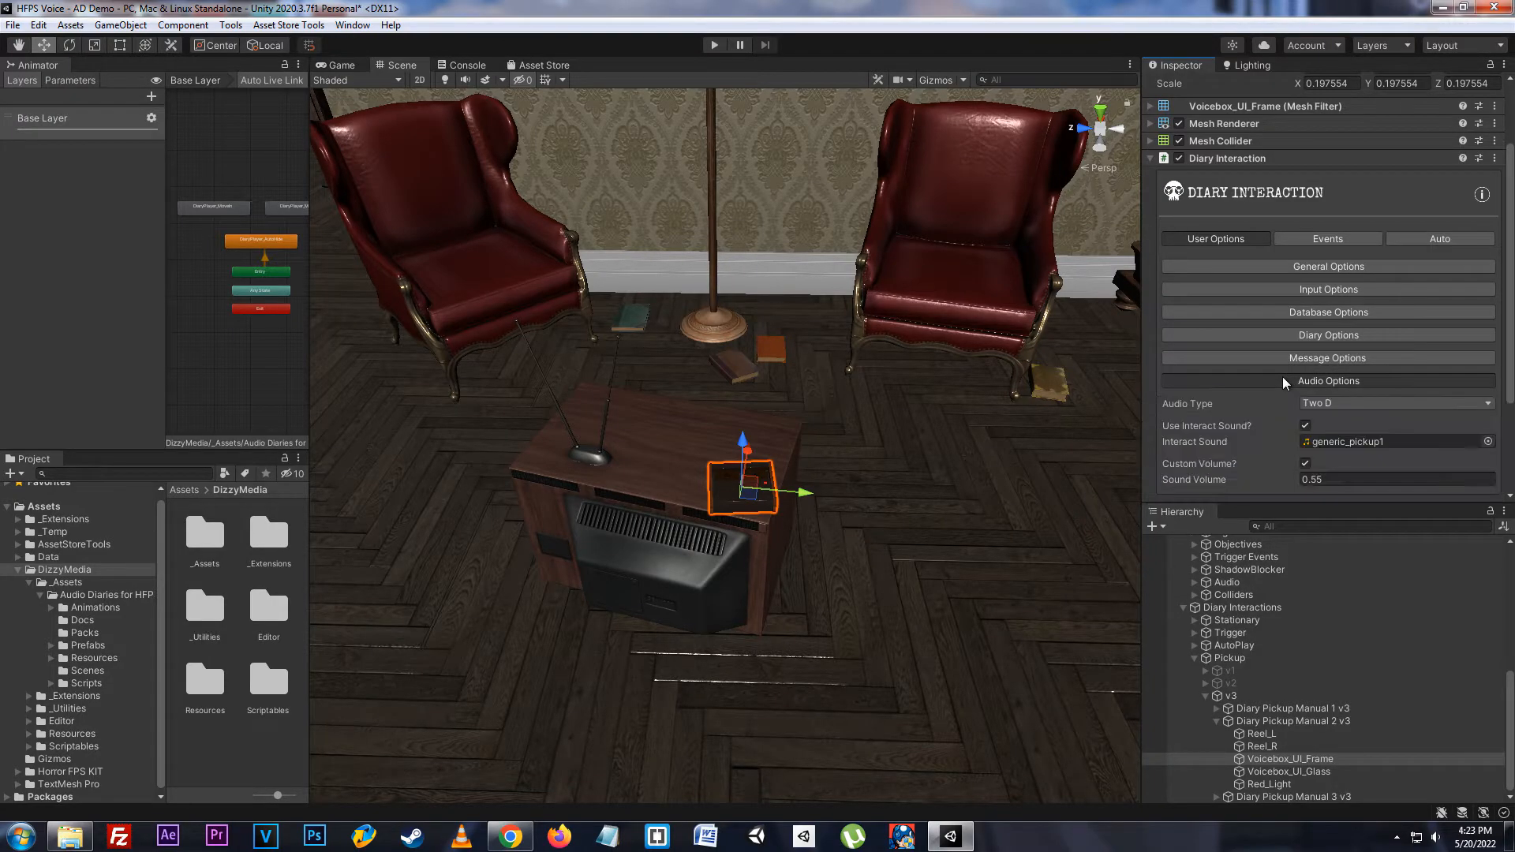
drag(1511, 335, 1512, 359)
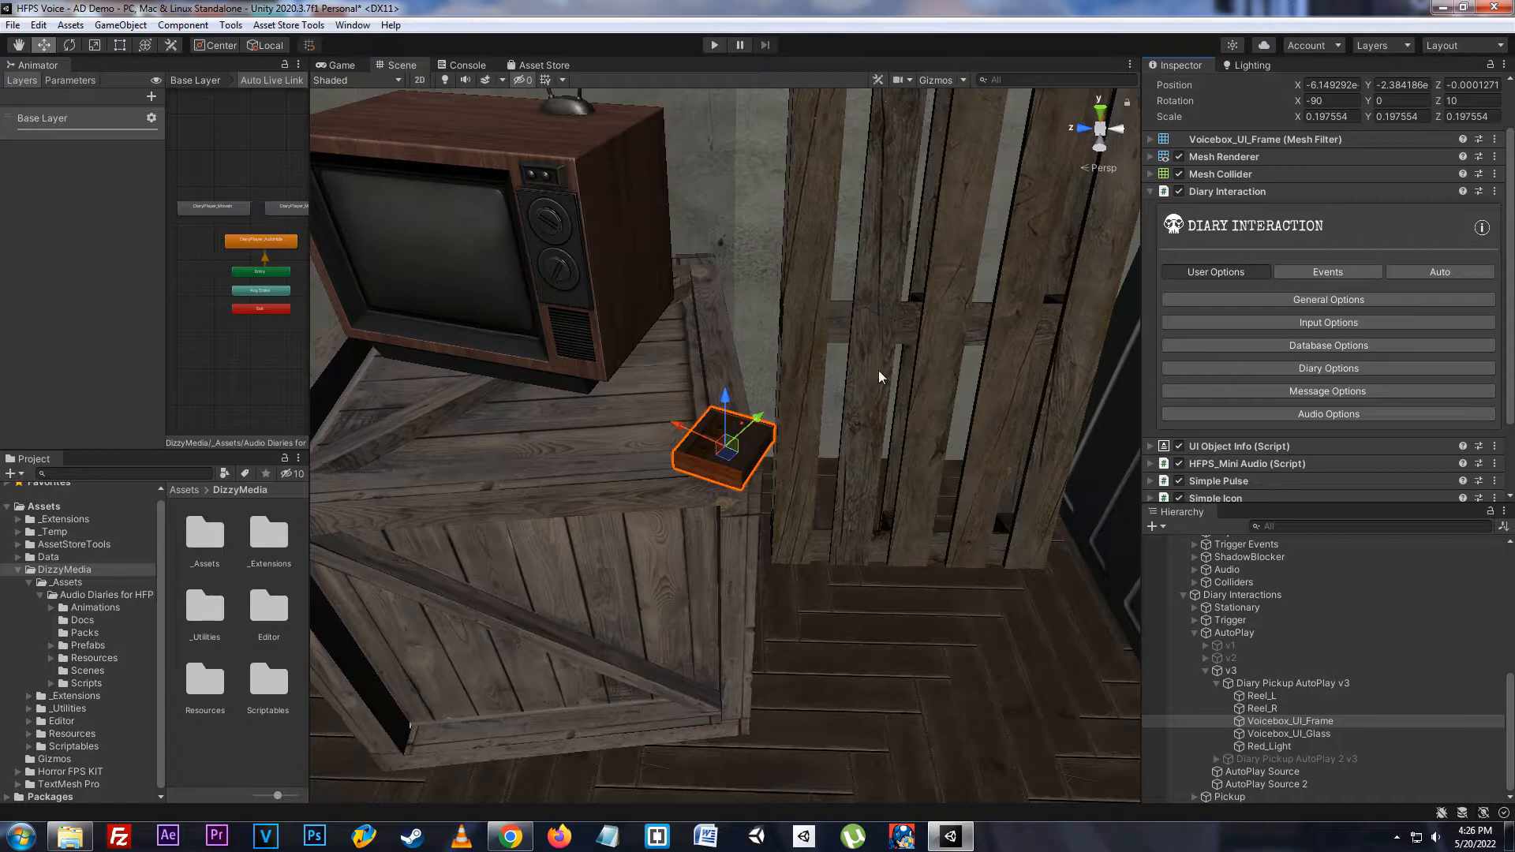
- Frame the AutoPlay pickup diary on the crate and review its General, Input, Database and Diary Options
right_drag(1036, 440, 749, 403)
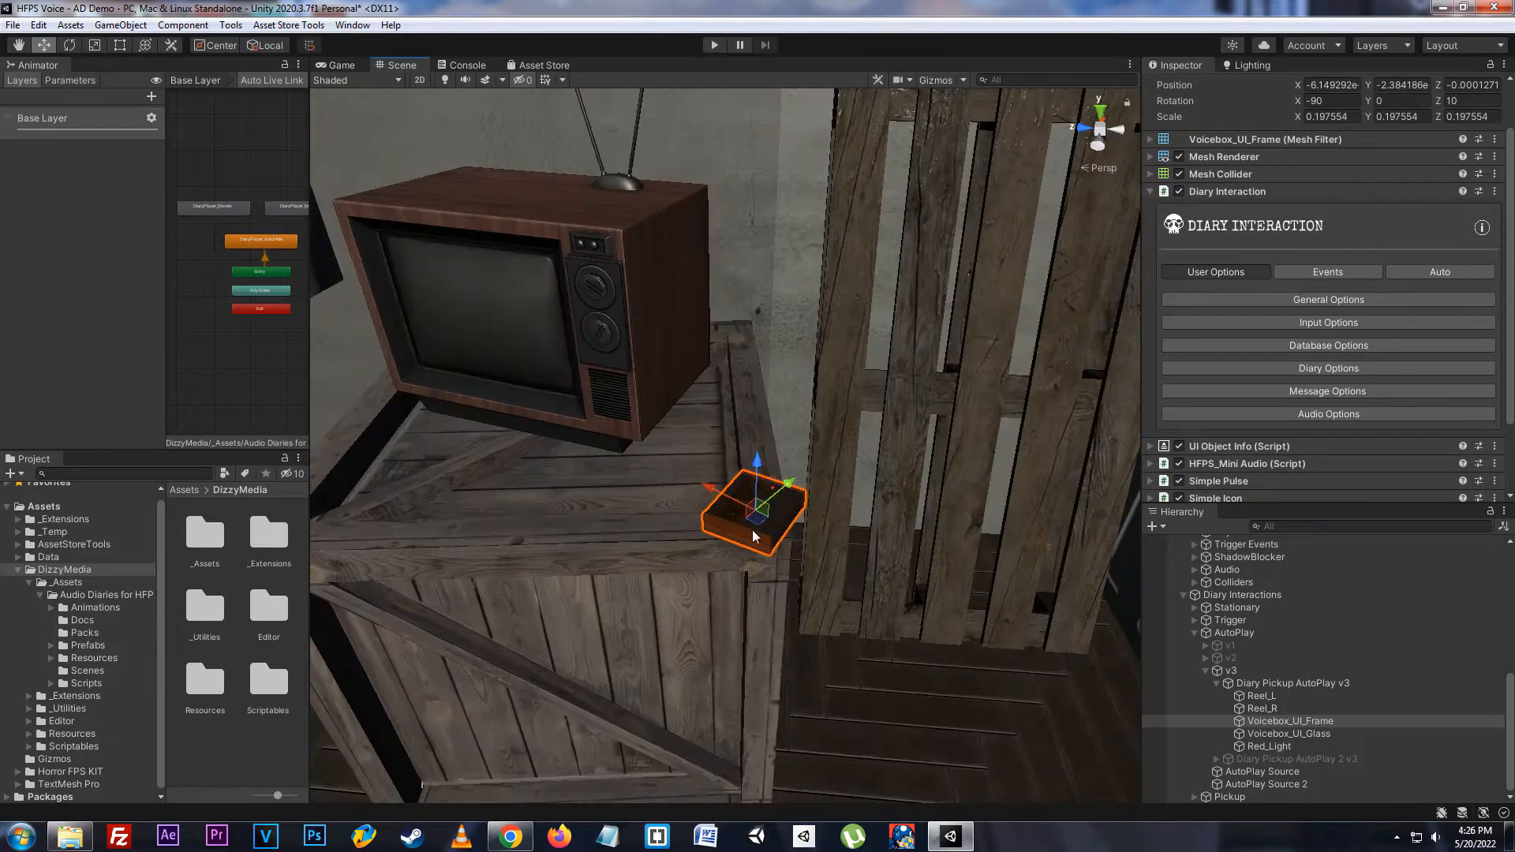
click(1267, 302)
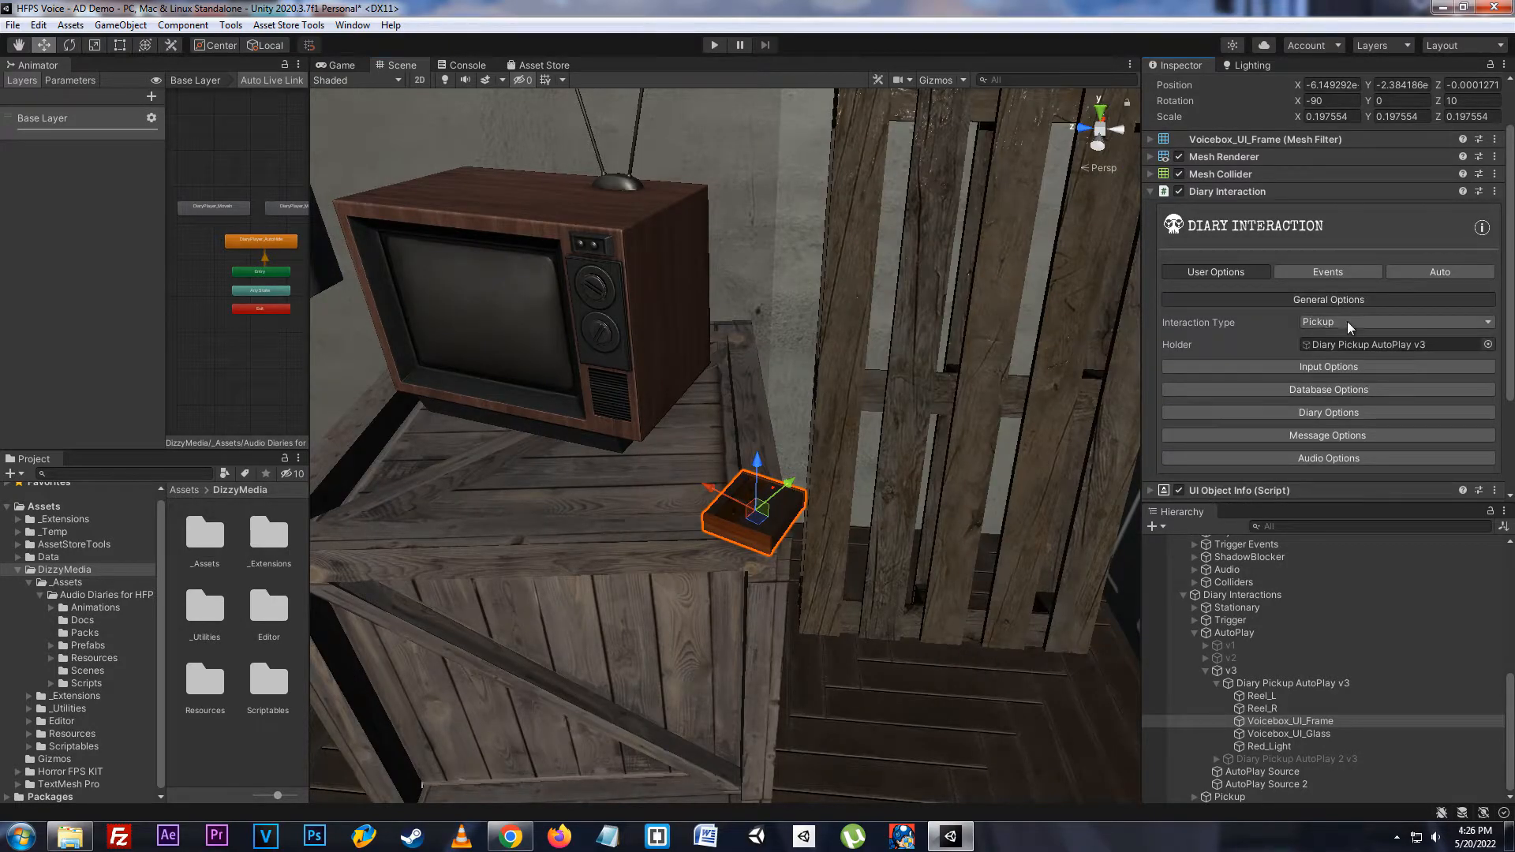
click(1281, 300)
click(1277, 323)
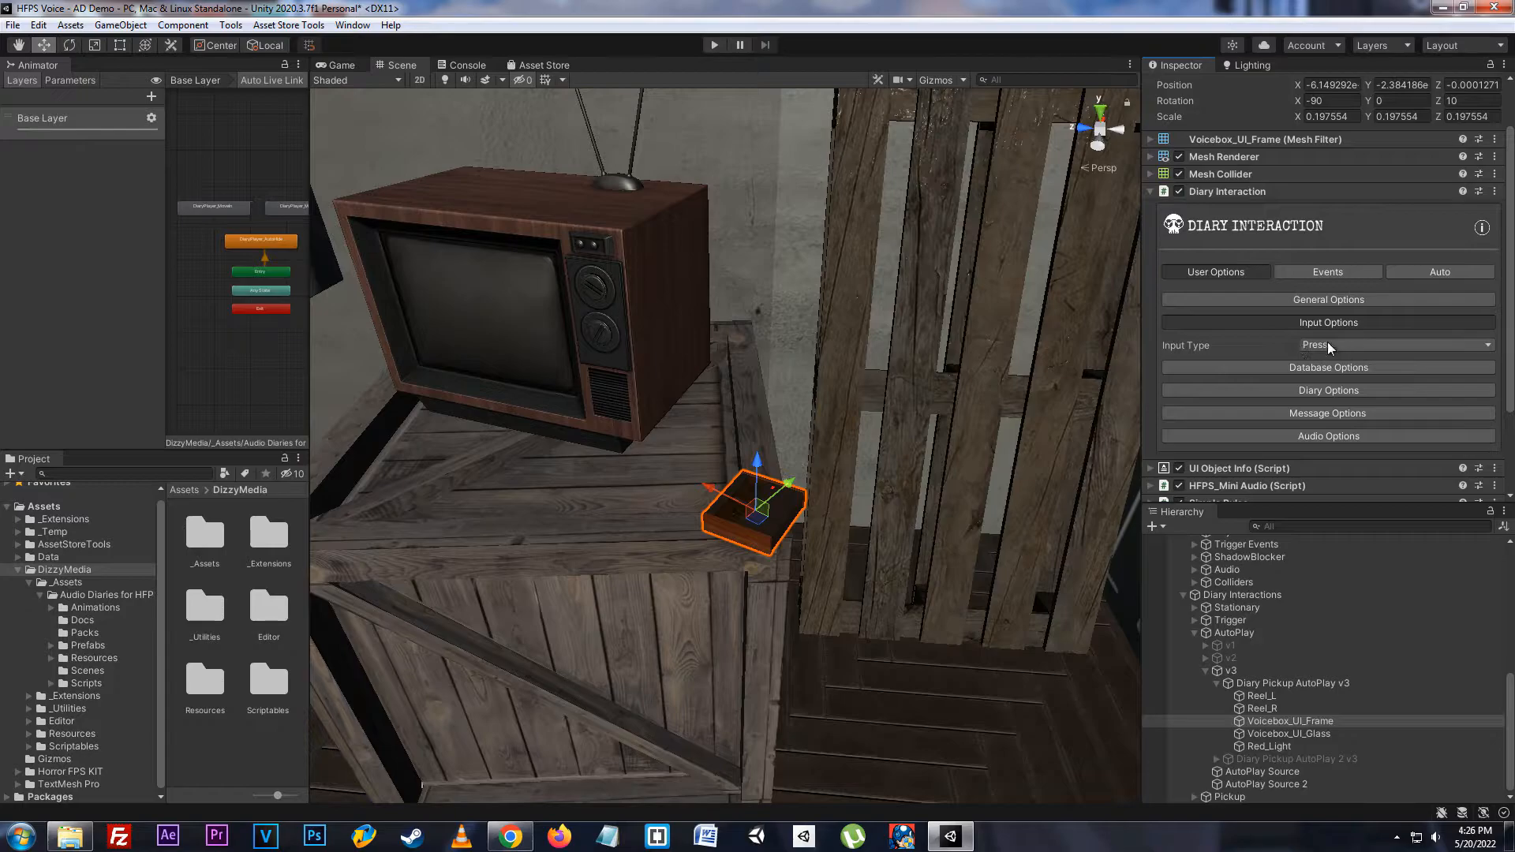
click(1288, 322)
click(1283, 346)
click(1284, 345)
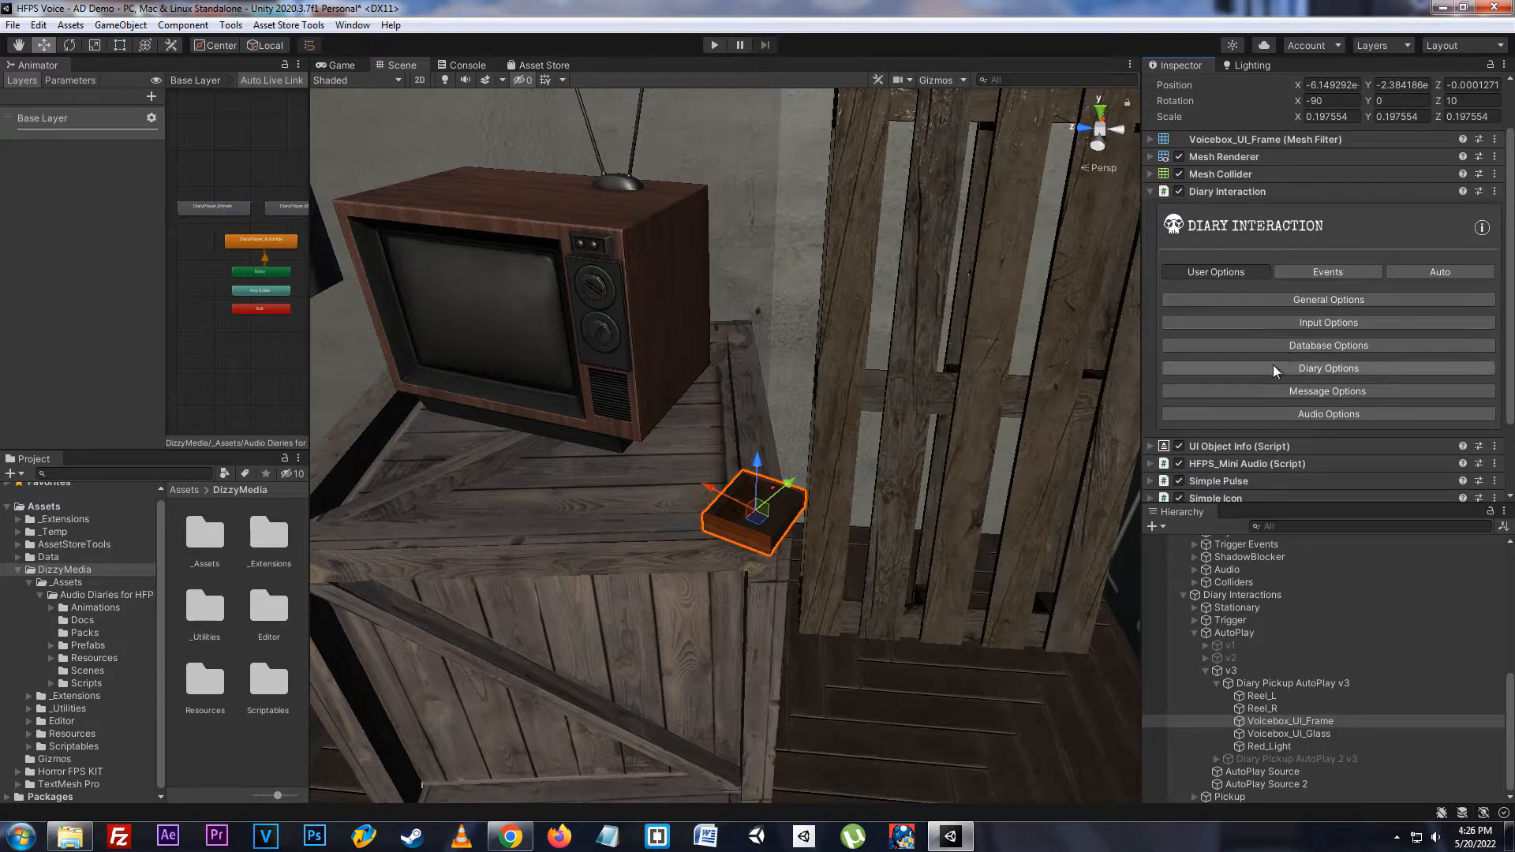
click(1272, 367)
click(1298, 369)
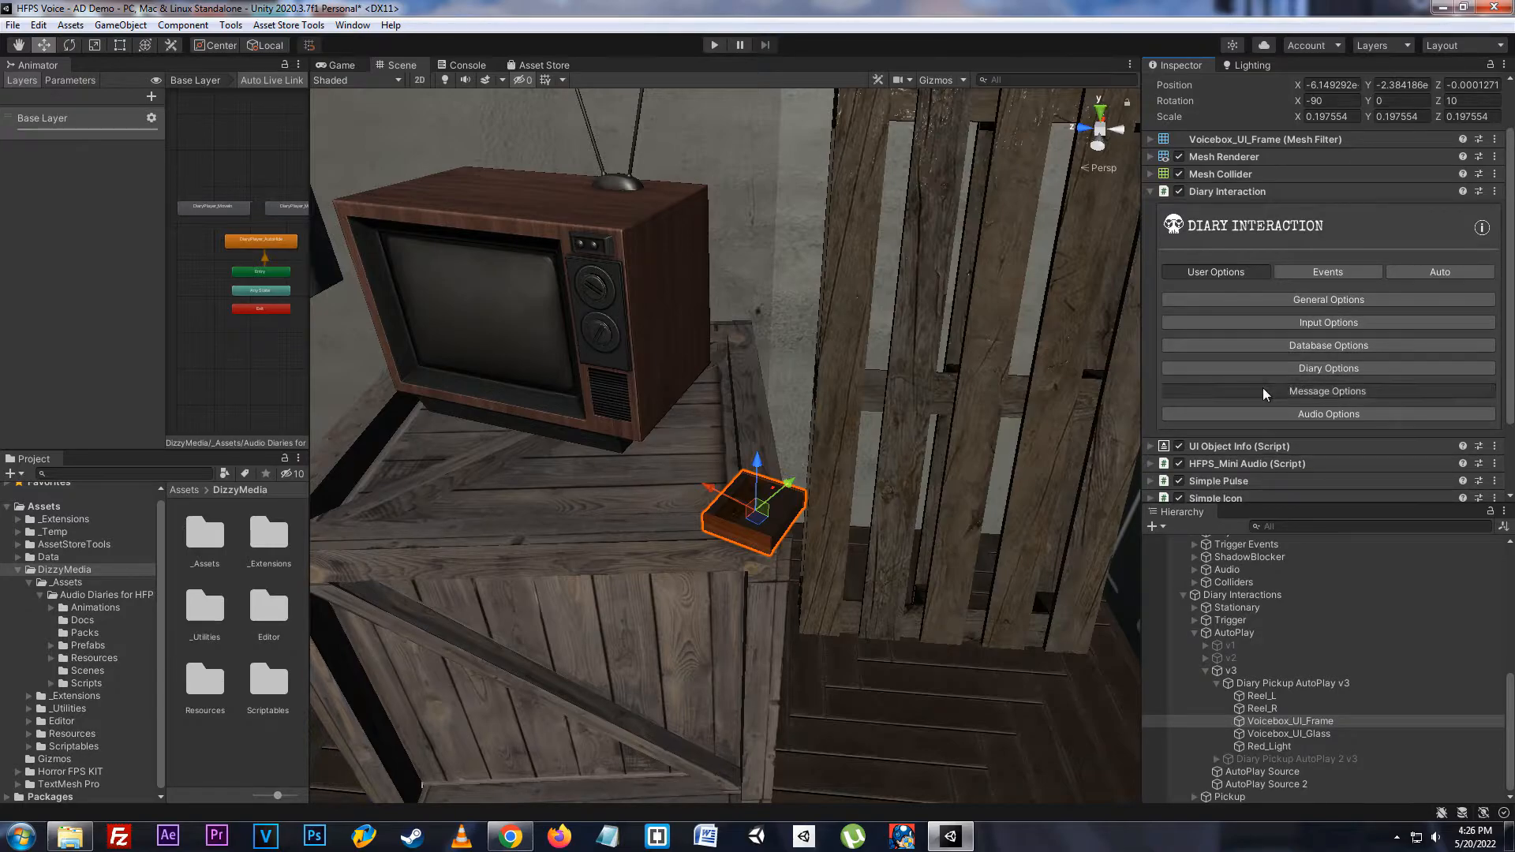
- Review the AutoPlay diary's Message and Audio Options, then select the AutoPlay Source object in the scene
click(1264, 390)
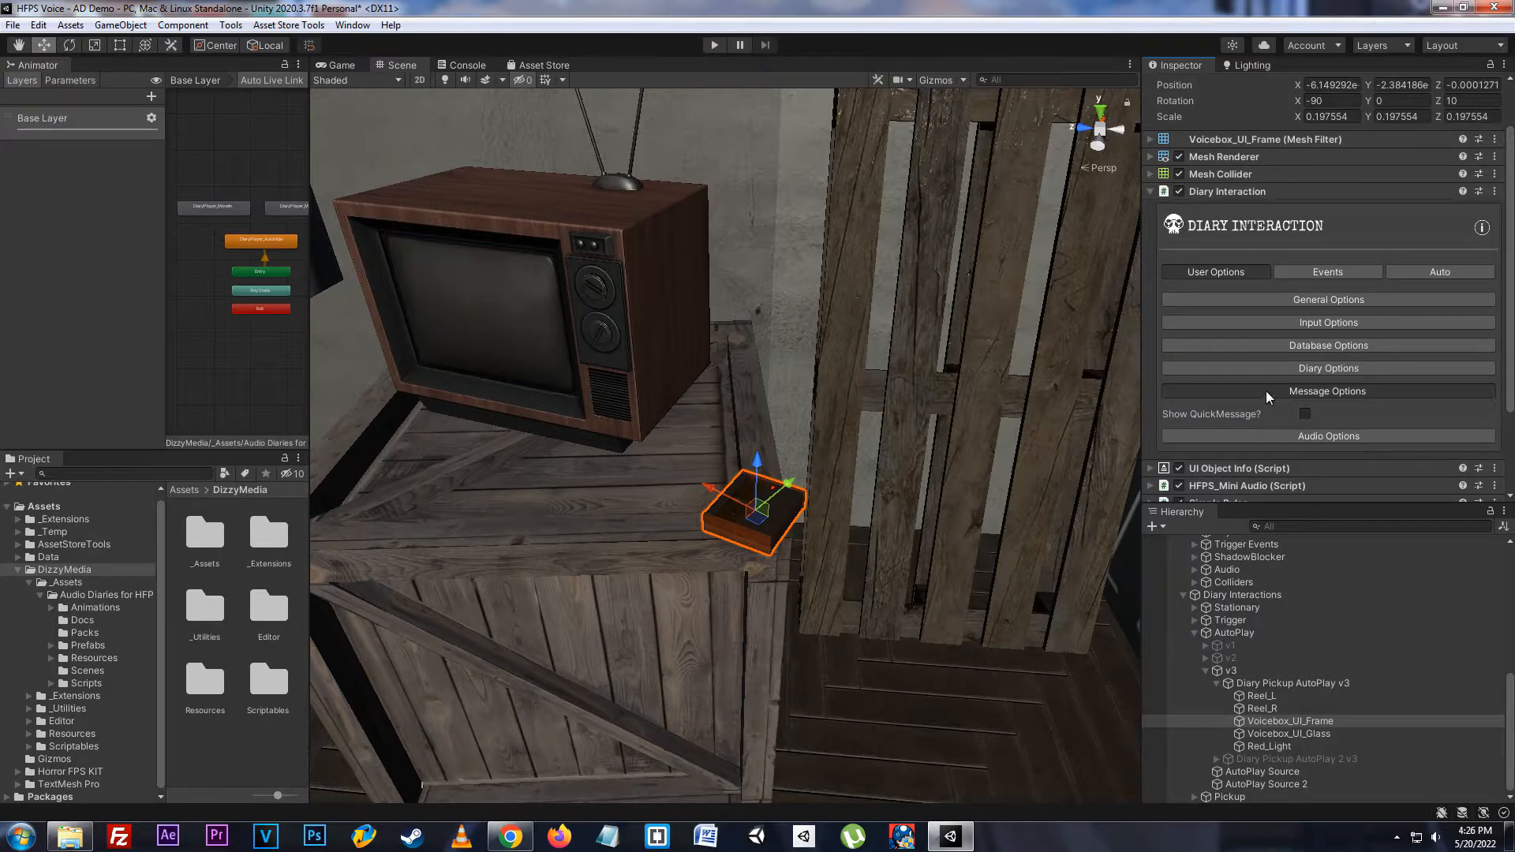
click(1267, 390)
click(1266, 412)
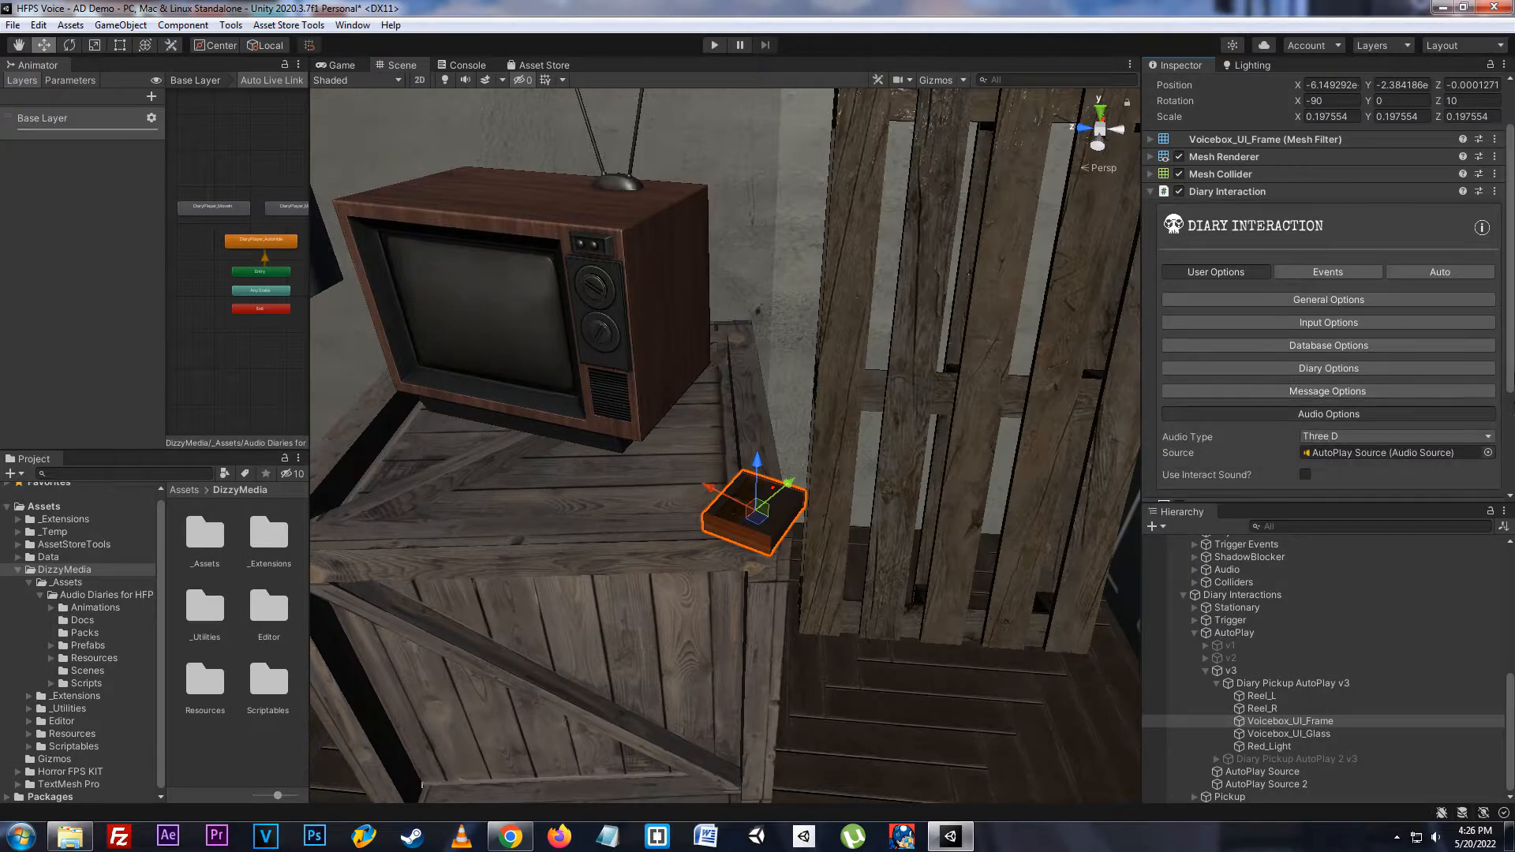
scroll(1263, 387, down, 2)
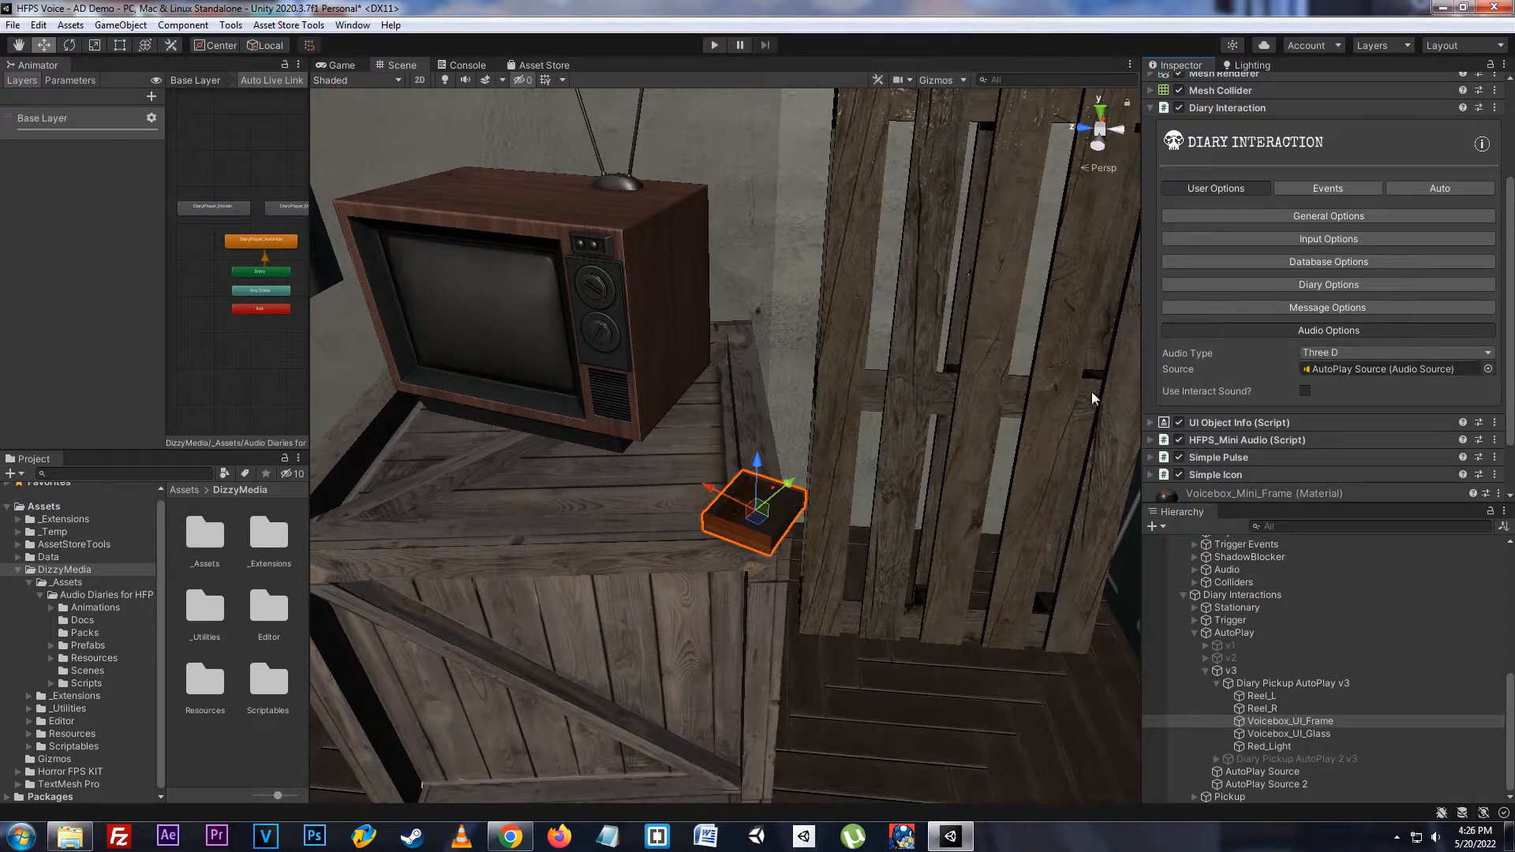
right_drag(1090, 487, 843, 476)
click(1269, 773)
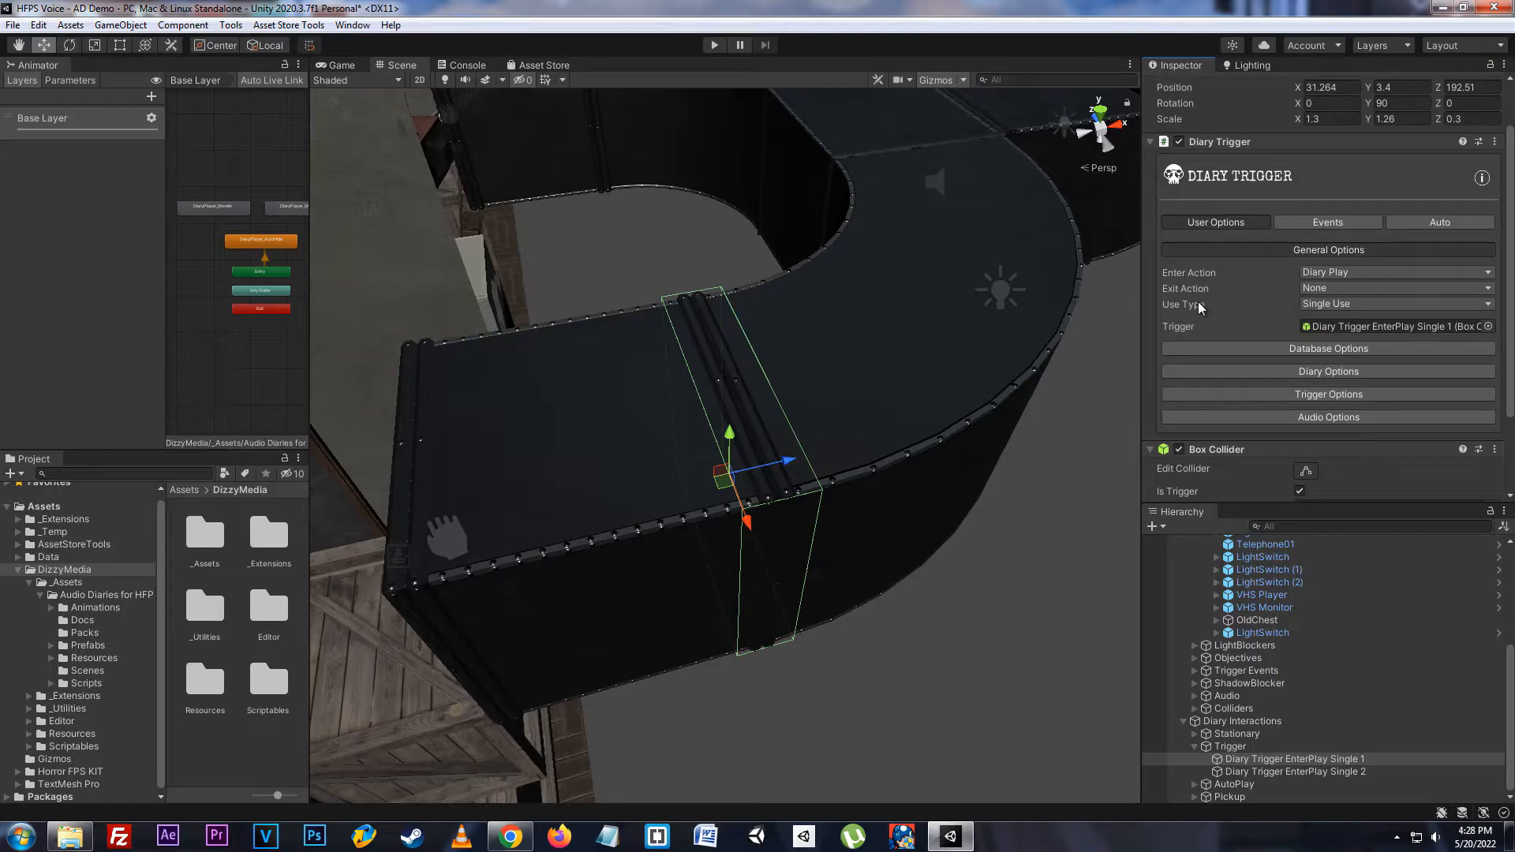
- Examine the Diary Trigger's Enter Action, Exit Action and Use Type choices, keeping Diary Play, None and Single Use
click(1372, 272)
right_click(1250, 271)
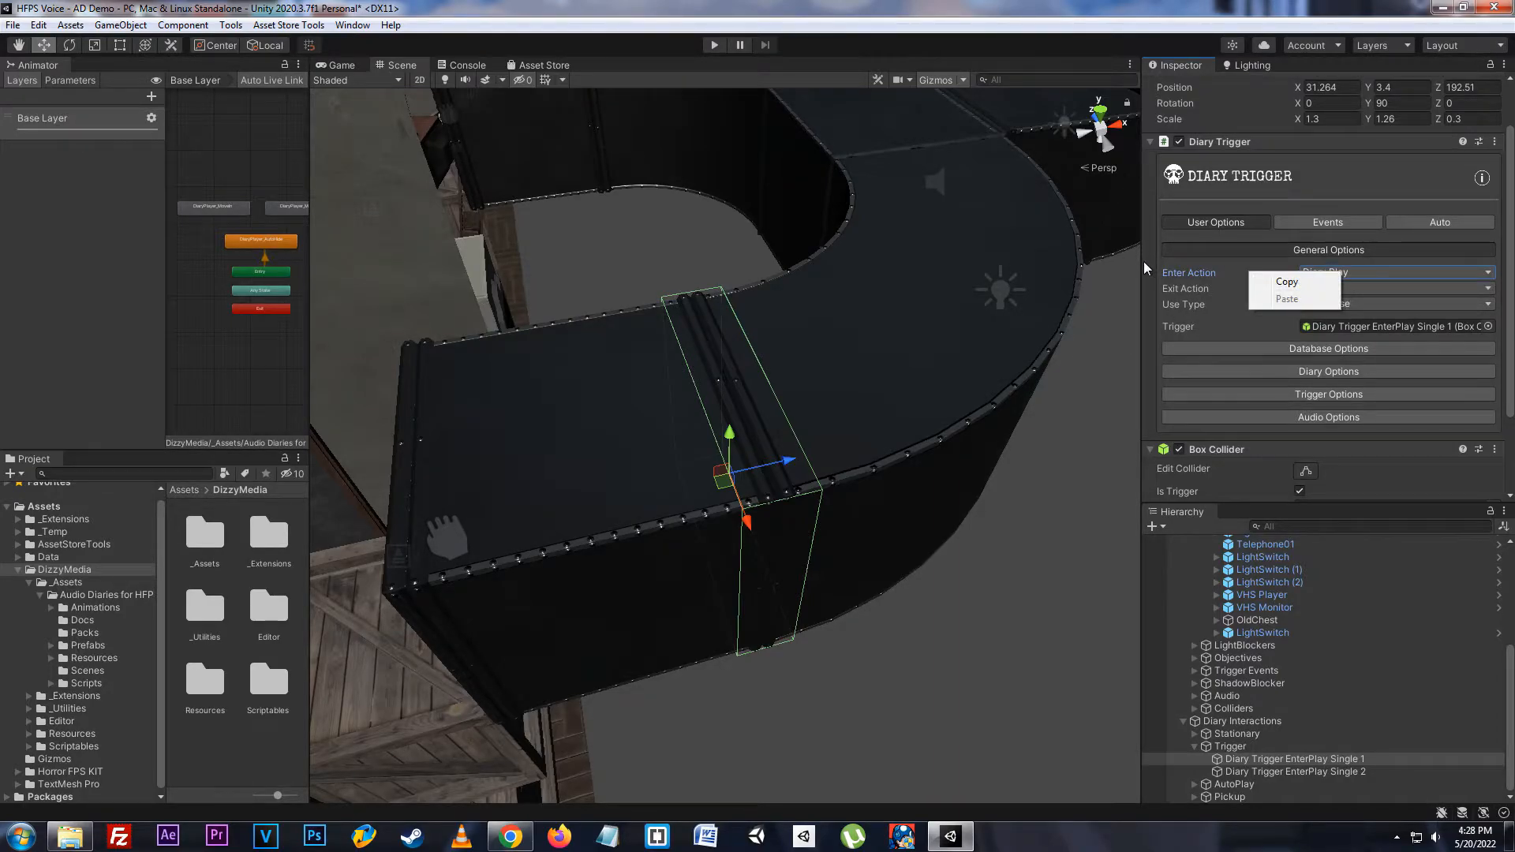
click(1191, 272)
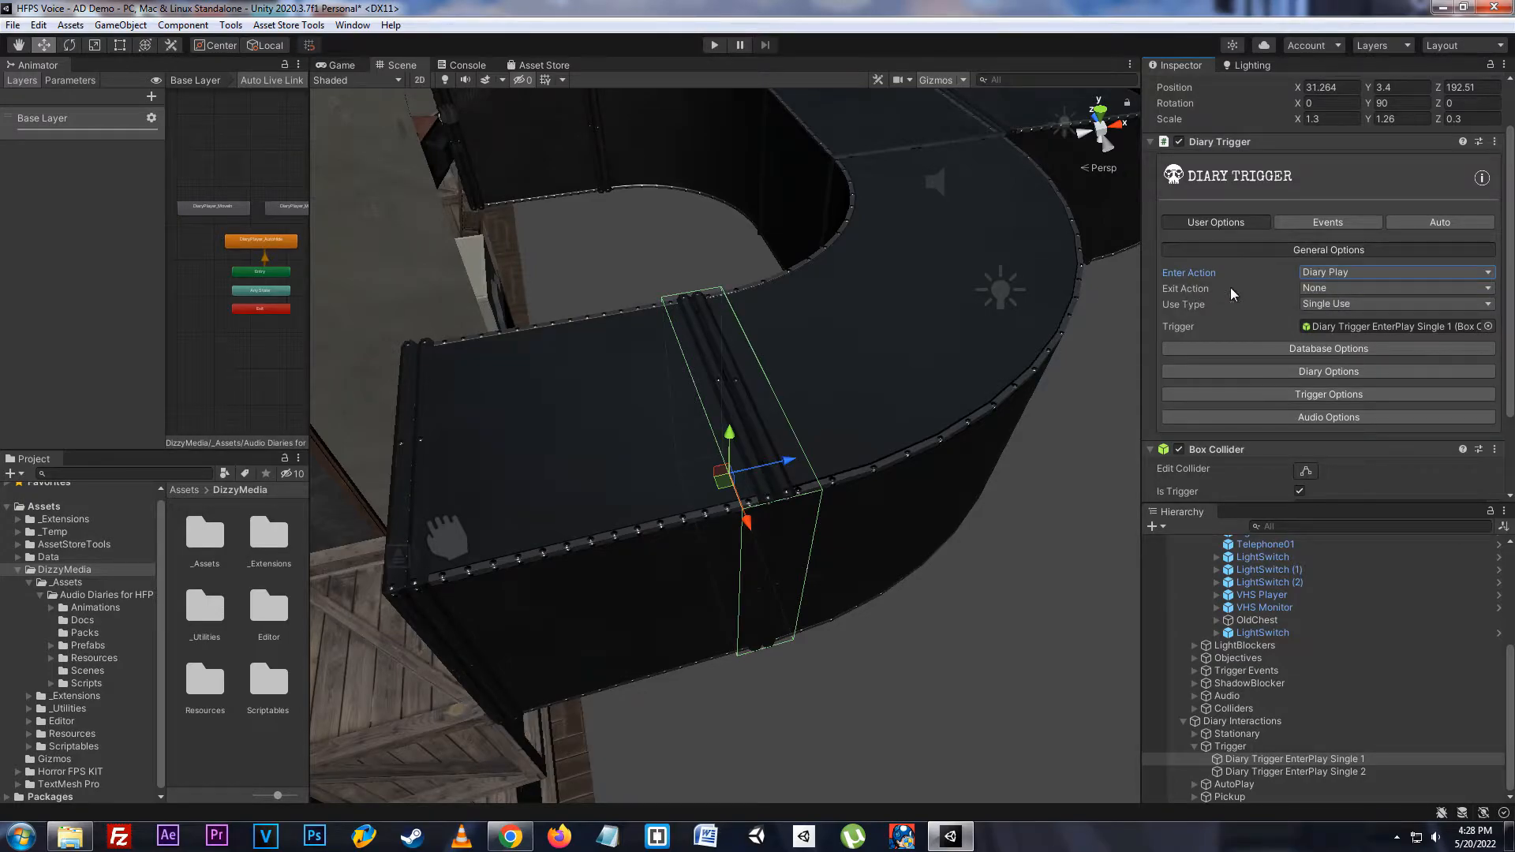
click(1333, 289)
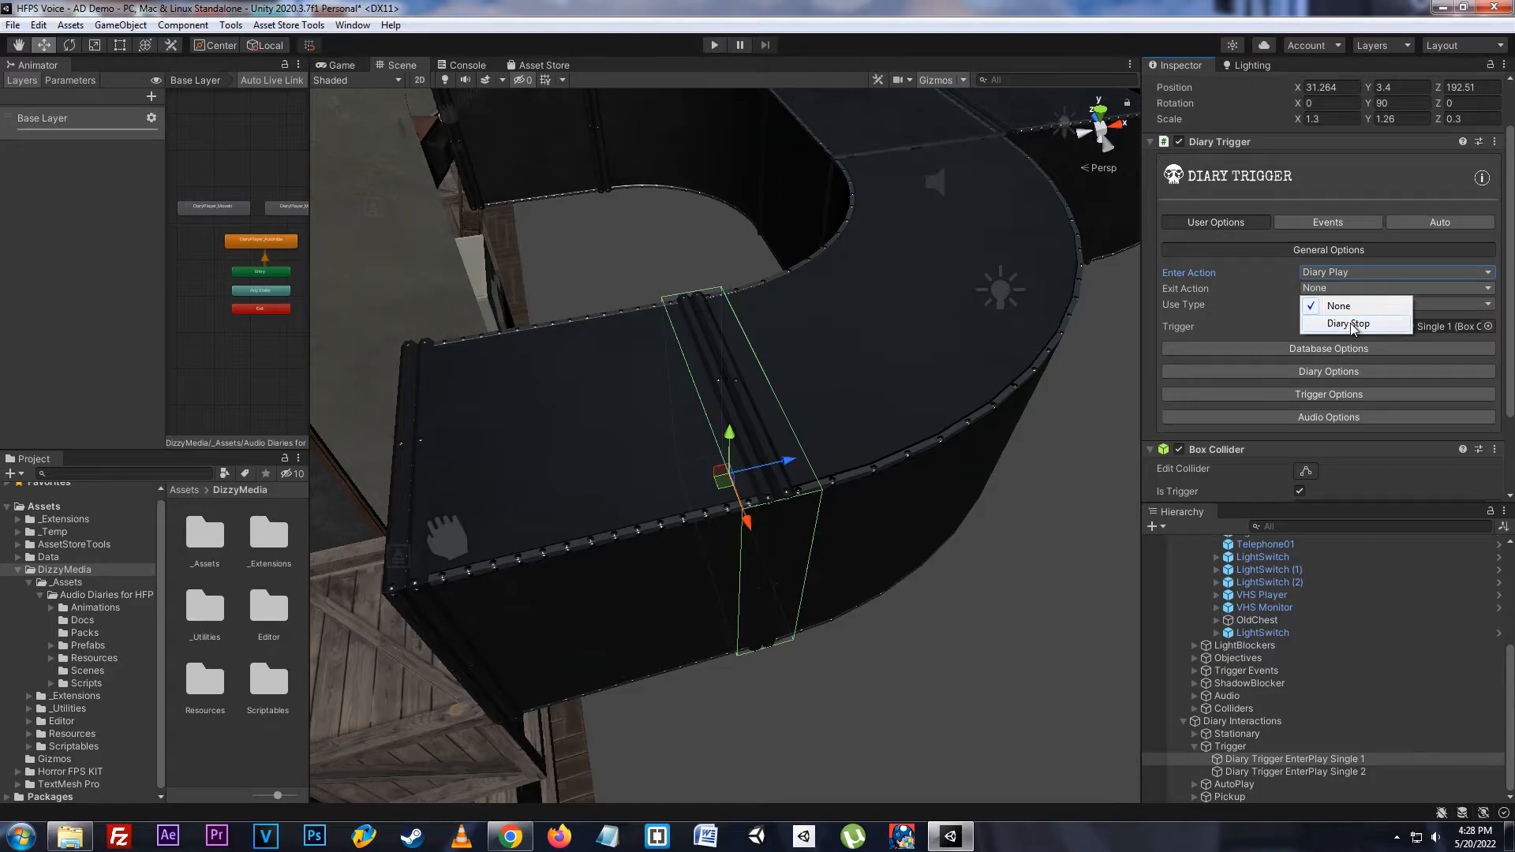
click(1358, 312)
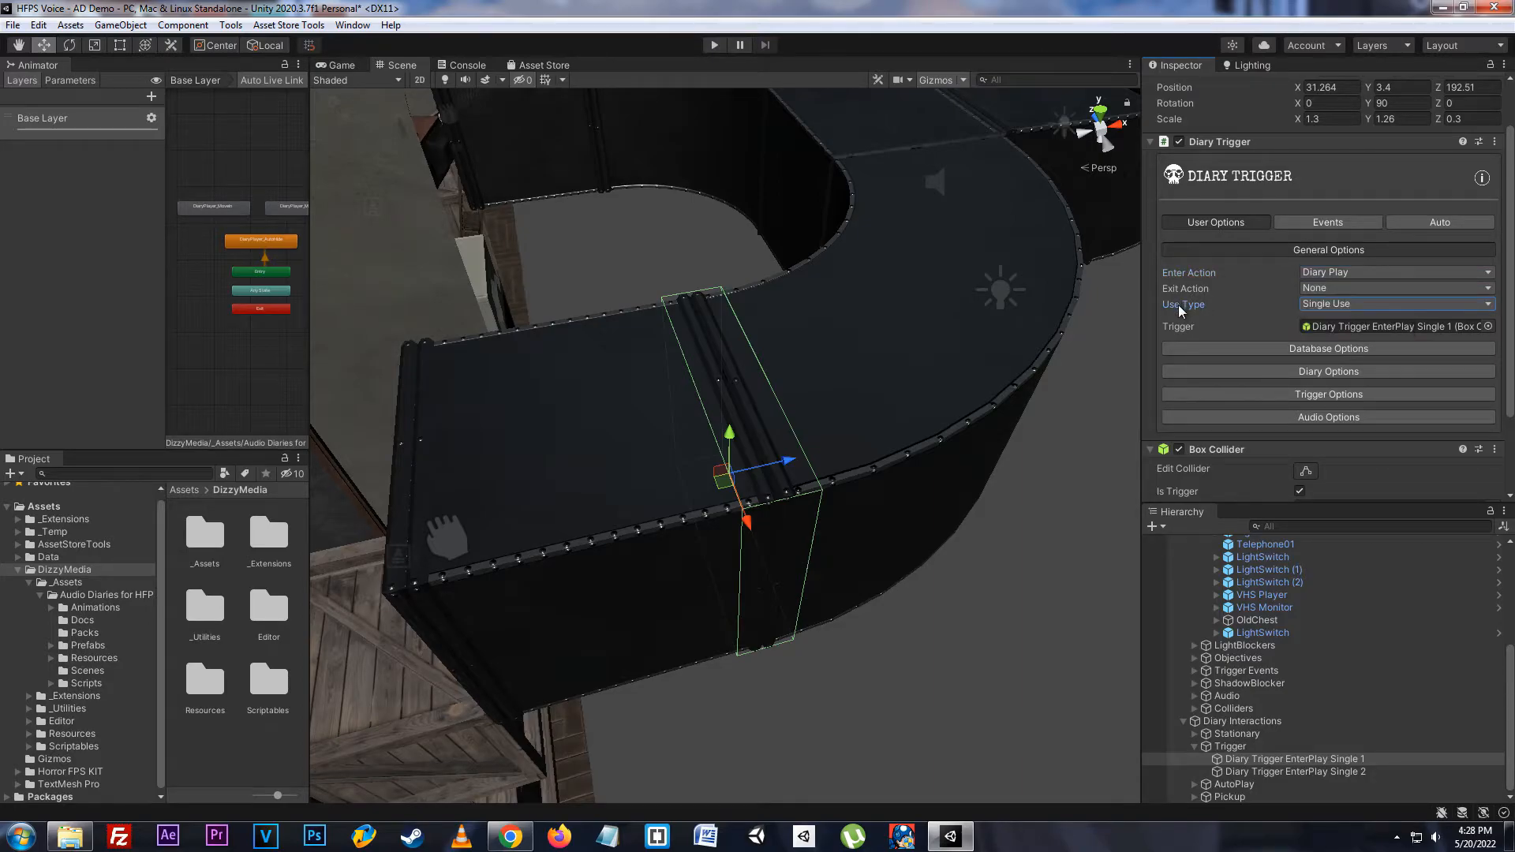
click(1359, 307)
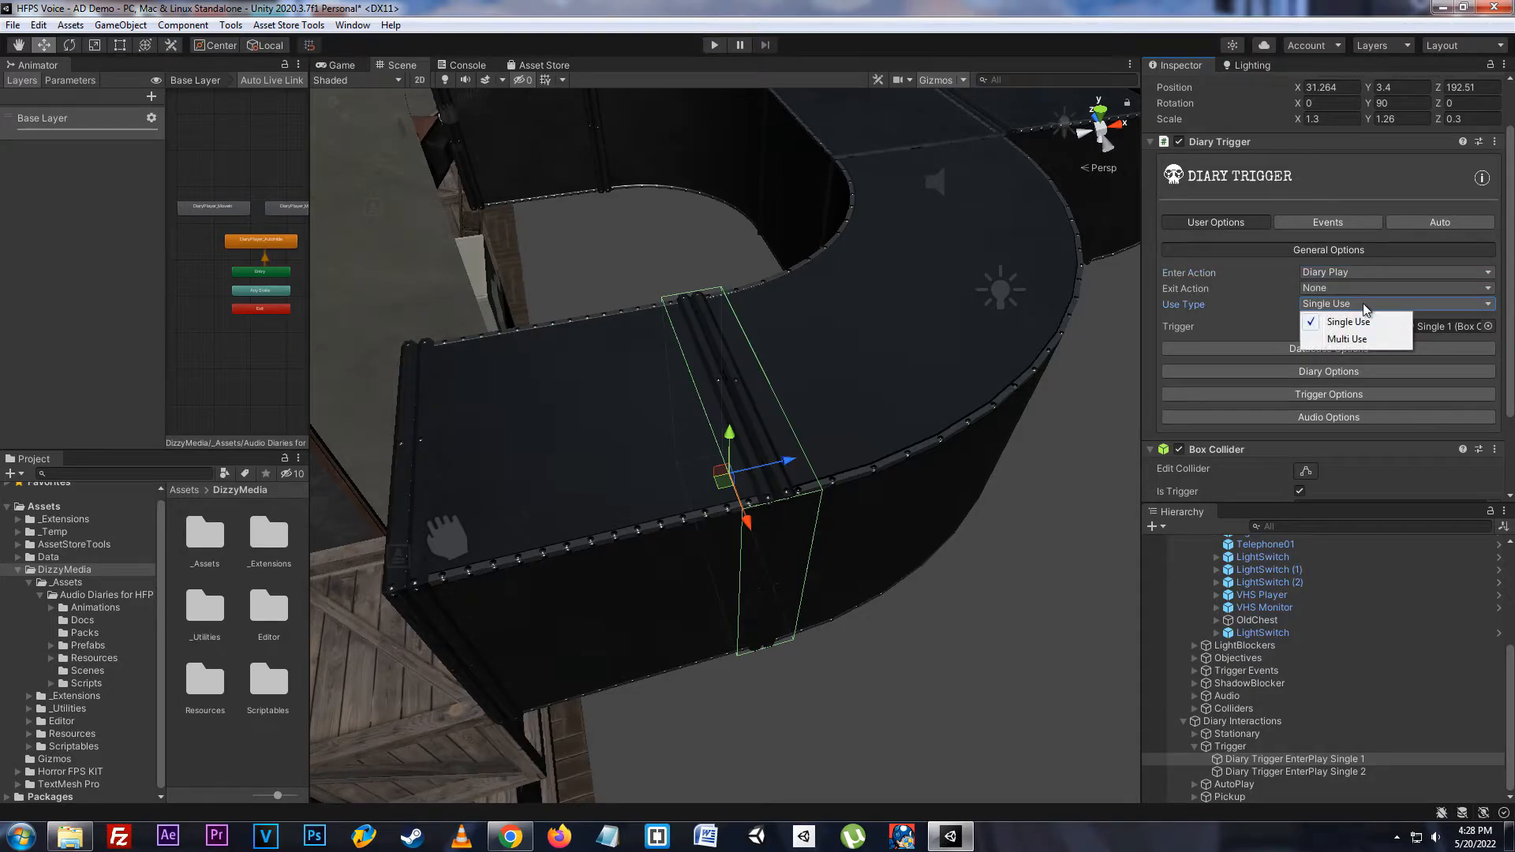
click(1207, 306)
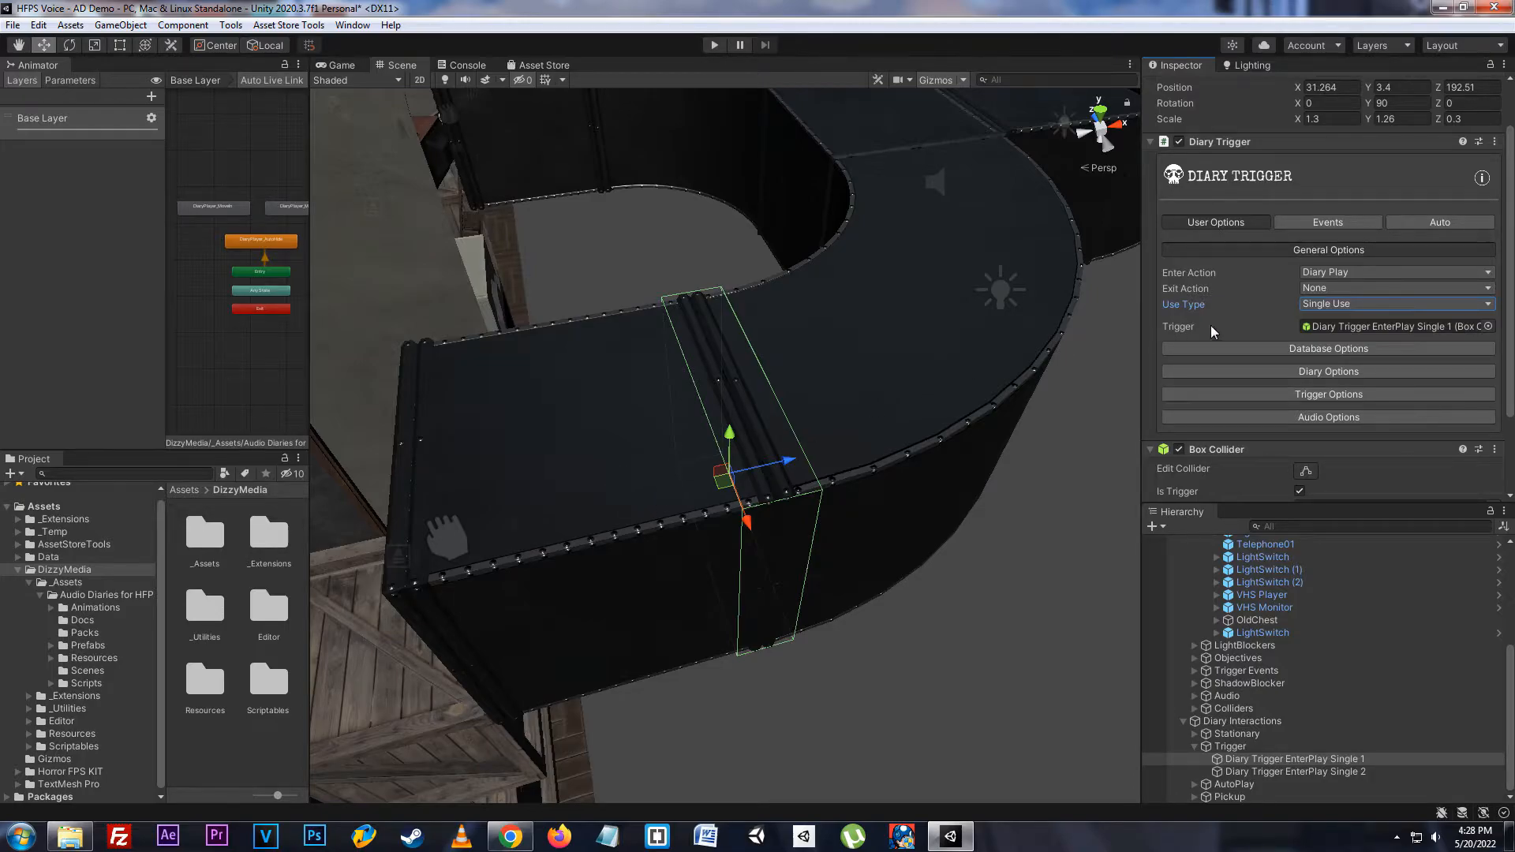
- Switch the trigger's Use Type to Multi Use and back to Single Use, and locate its assigned Trigger collider
click(1315, 305)
click(1323, 339)
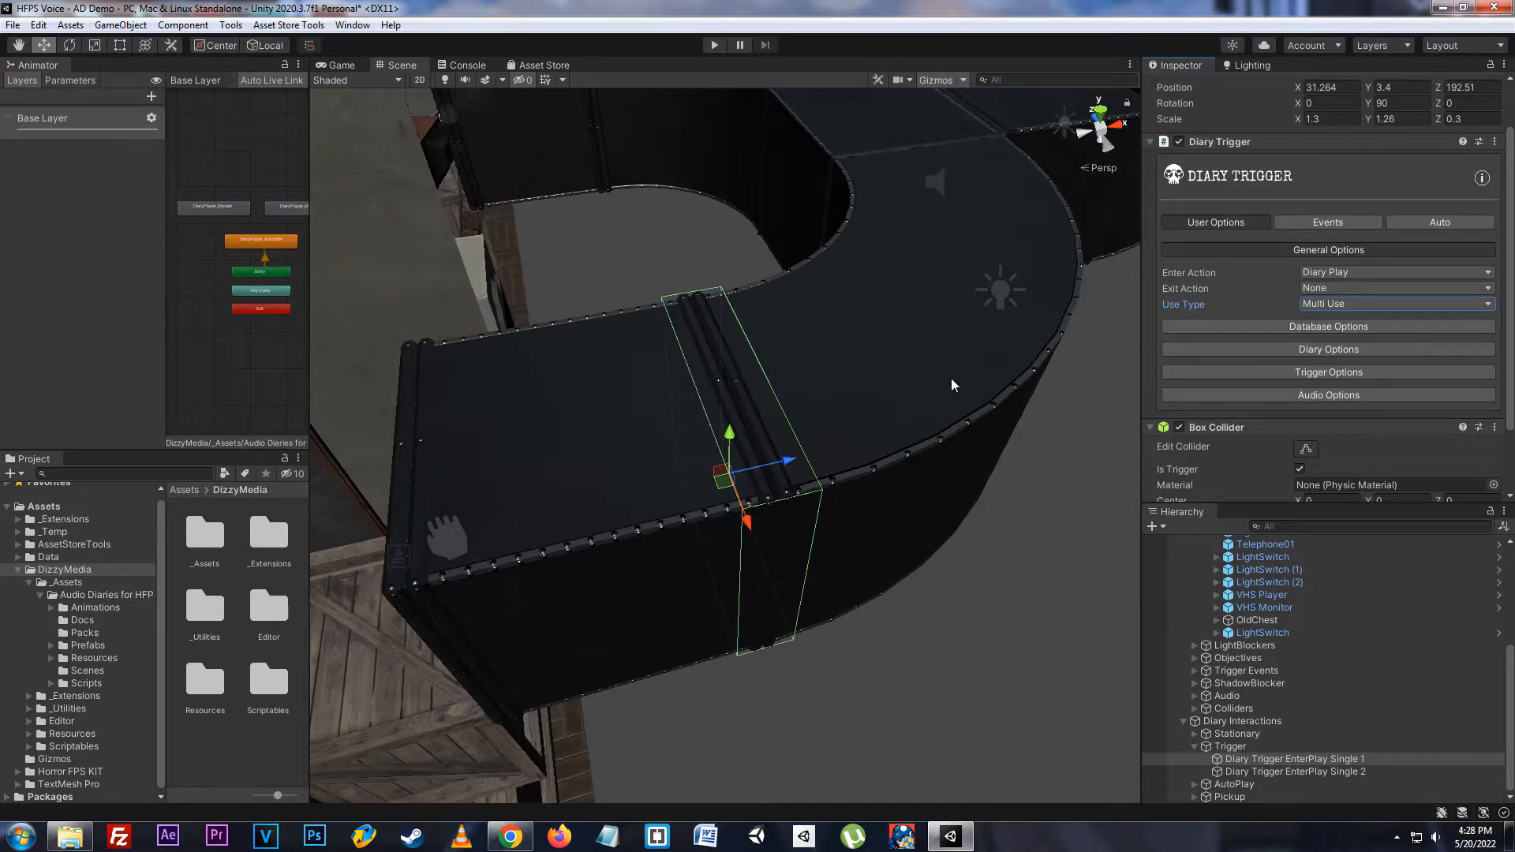
click(1340, 304)
click(1334, 317)
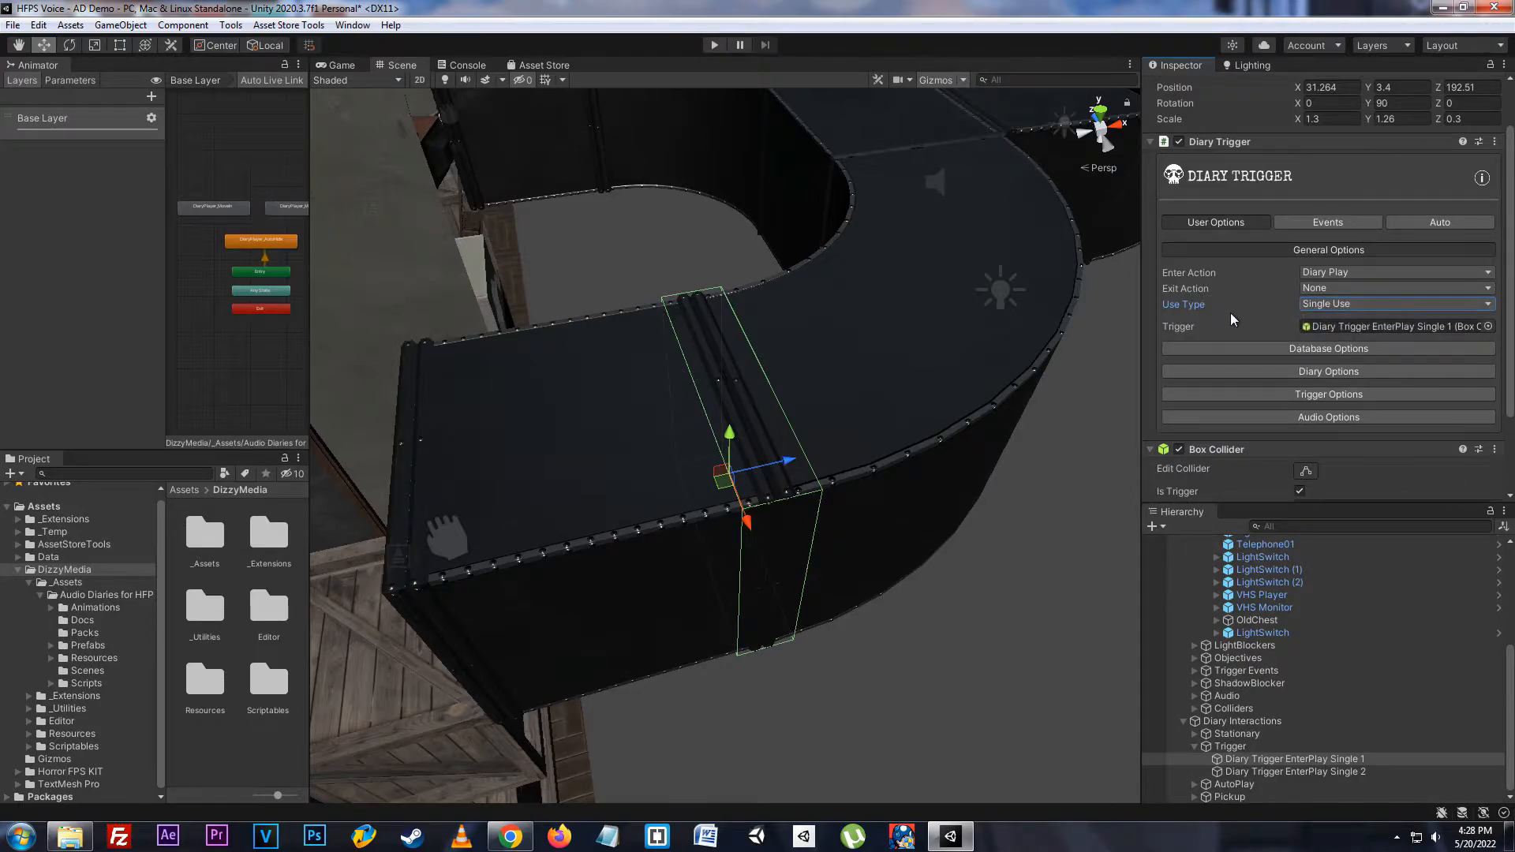
click(1352, 329)
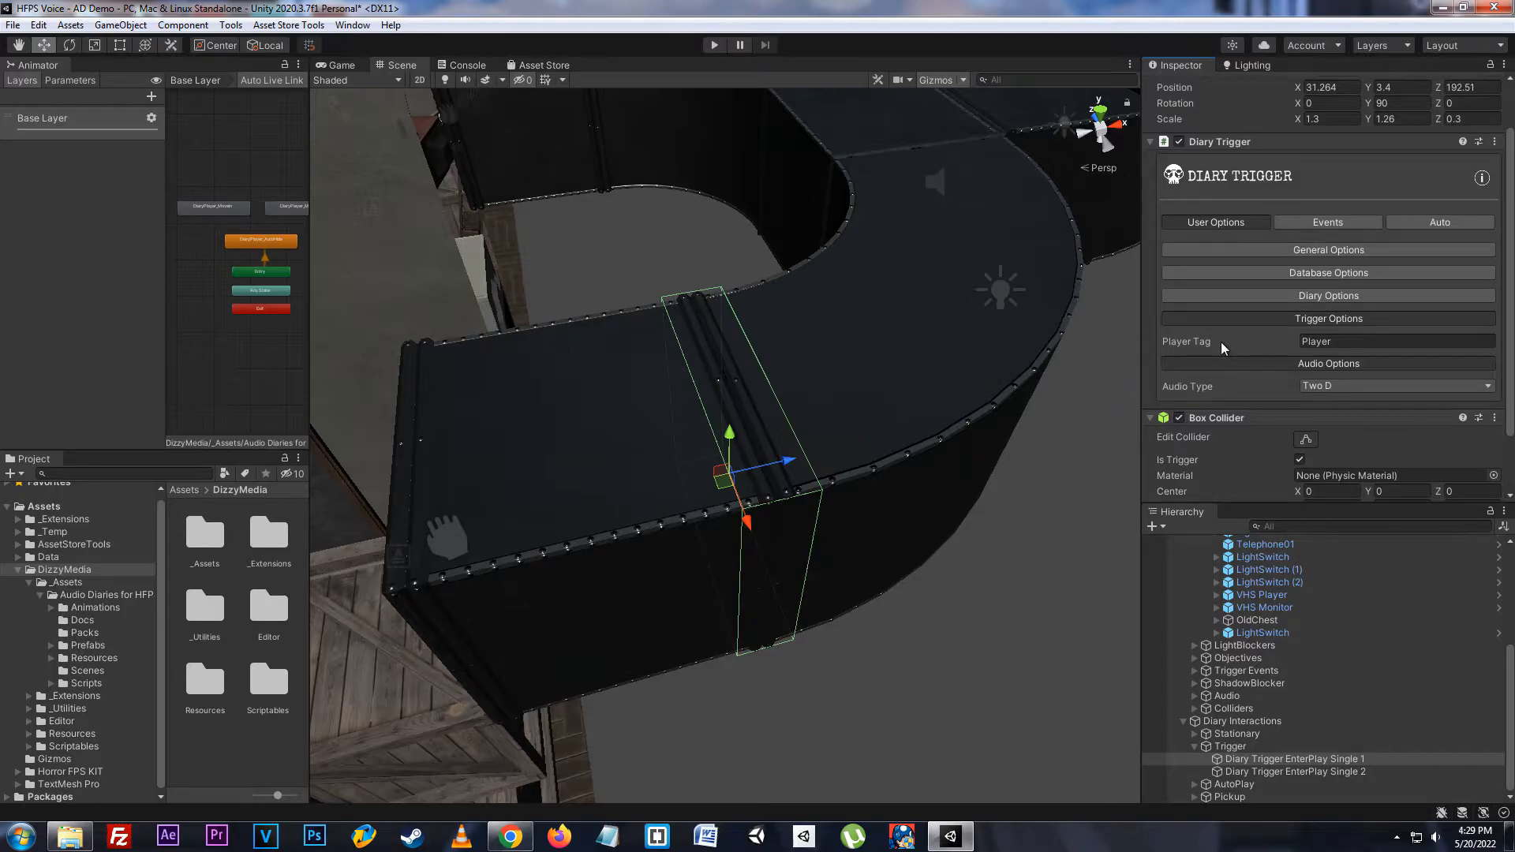
- Switch the Diary Trigger's Audio Type to Three D and back to Two D
right_click(1116, 339)
click(1316, 386)
click(1352, 421)
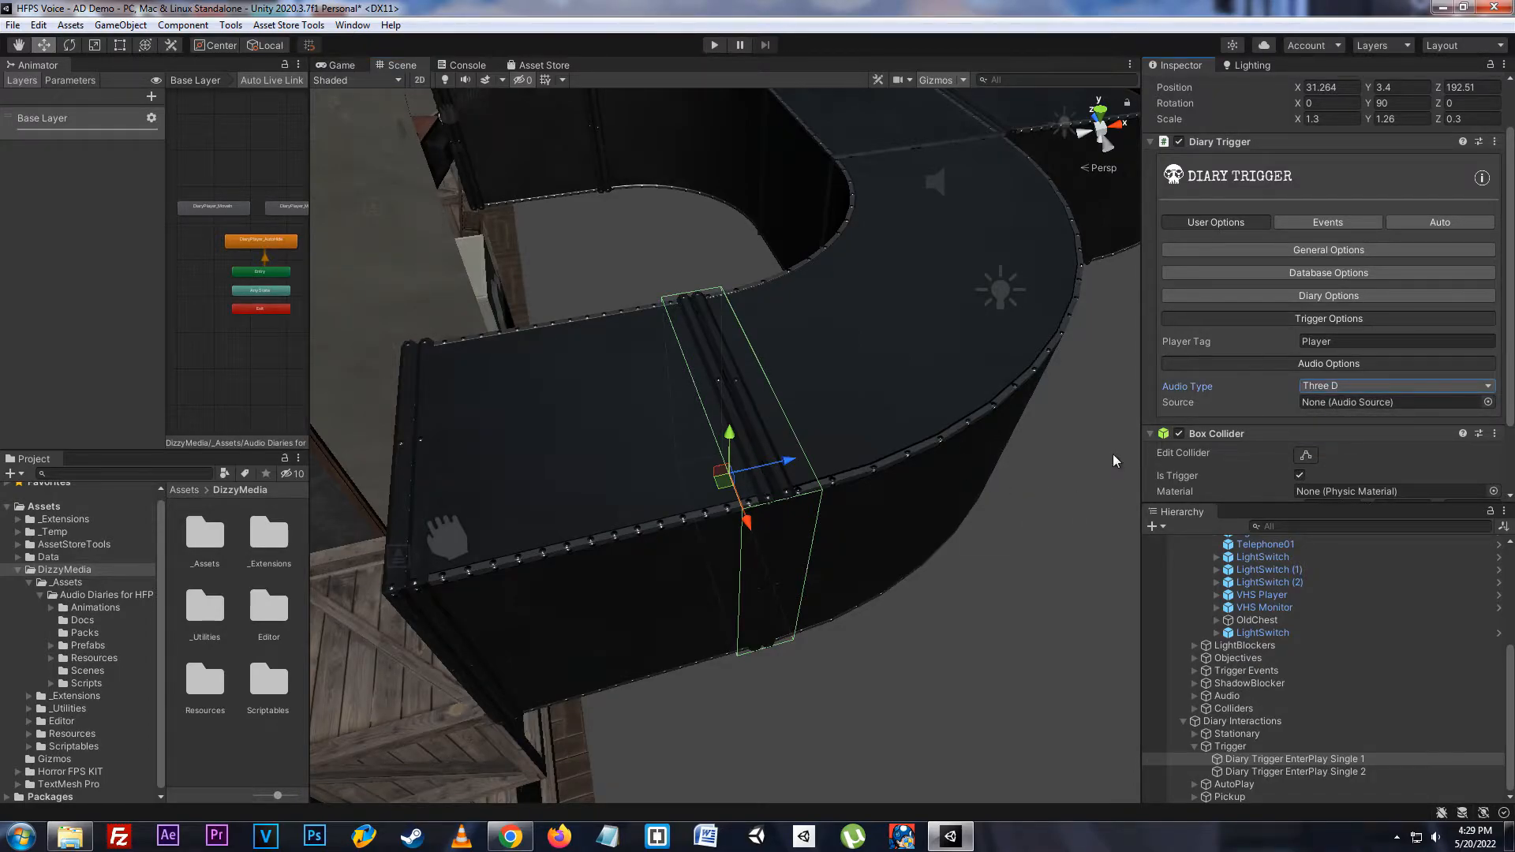
click(1334, 386)
click(1340, 404)
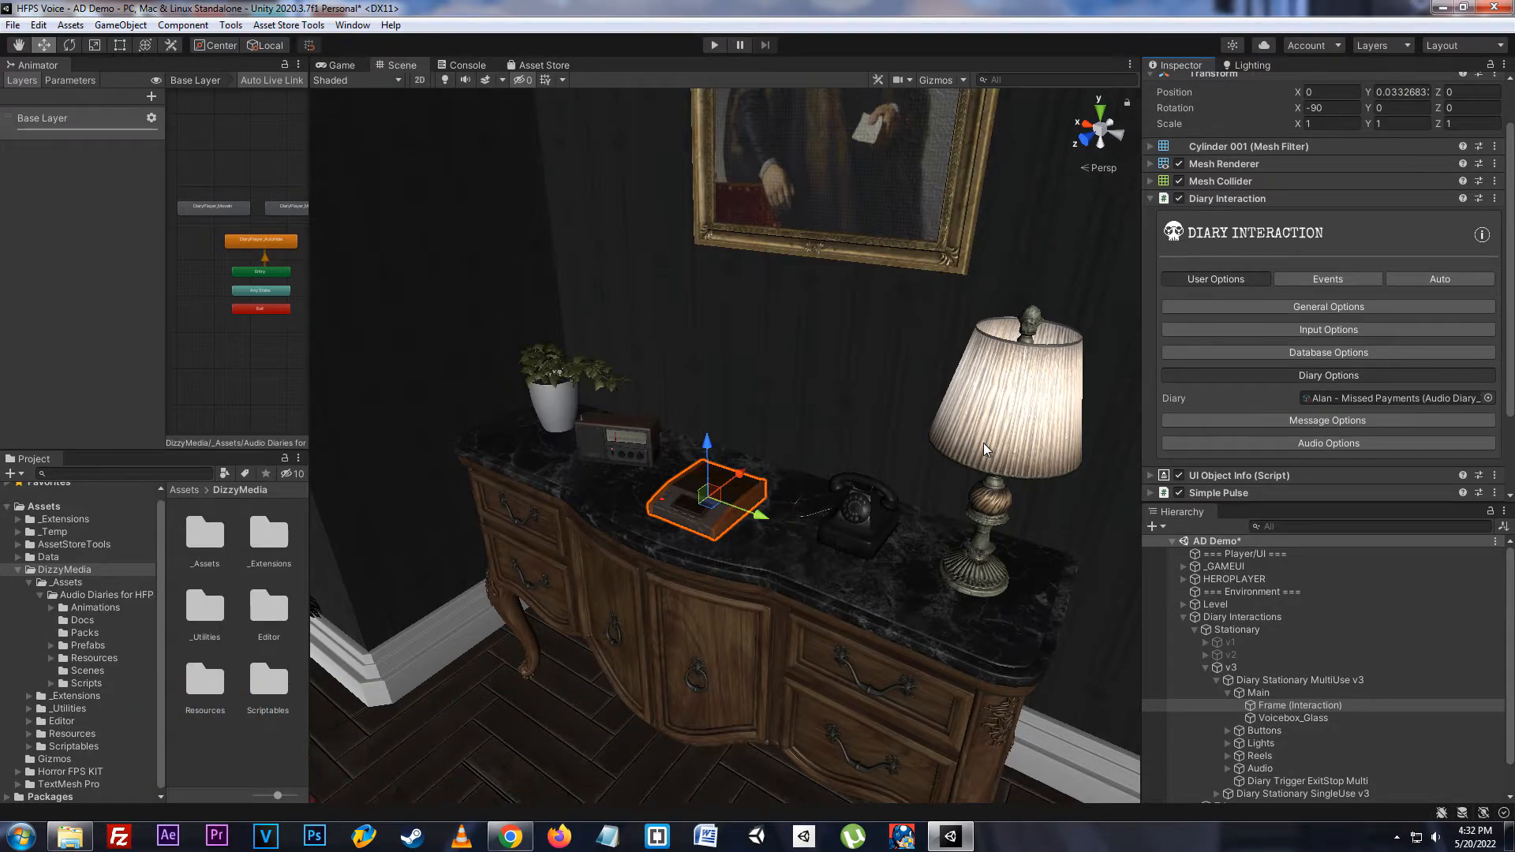
- Locate the Missed Payments diary asset assigned to the stationary voicebox frame and open its settings for inspection
click(1357, 401)
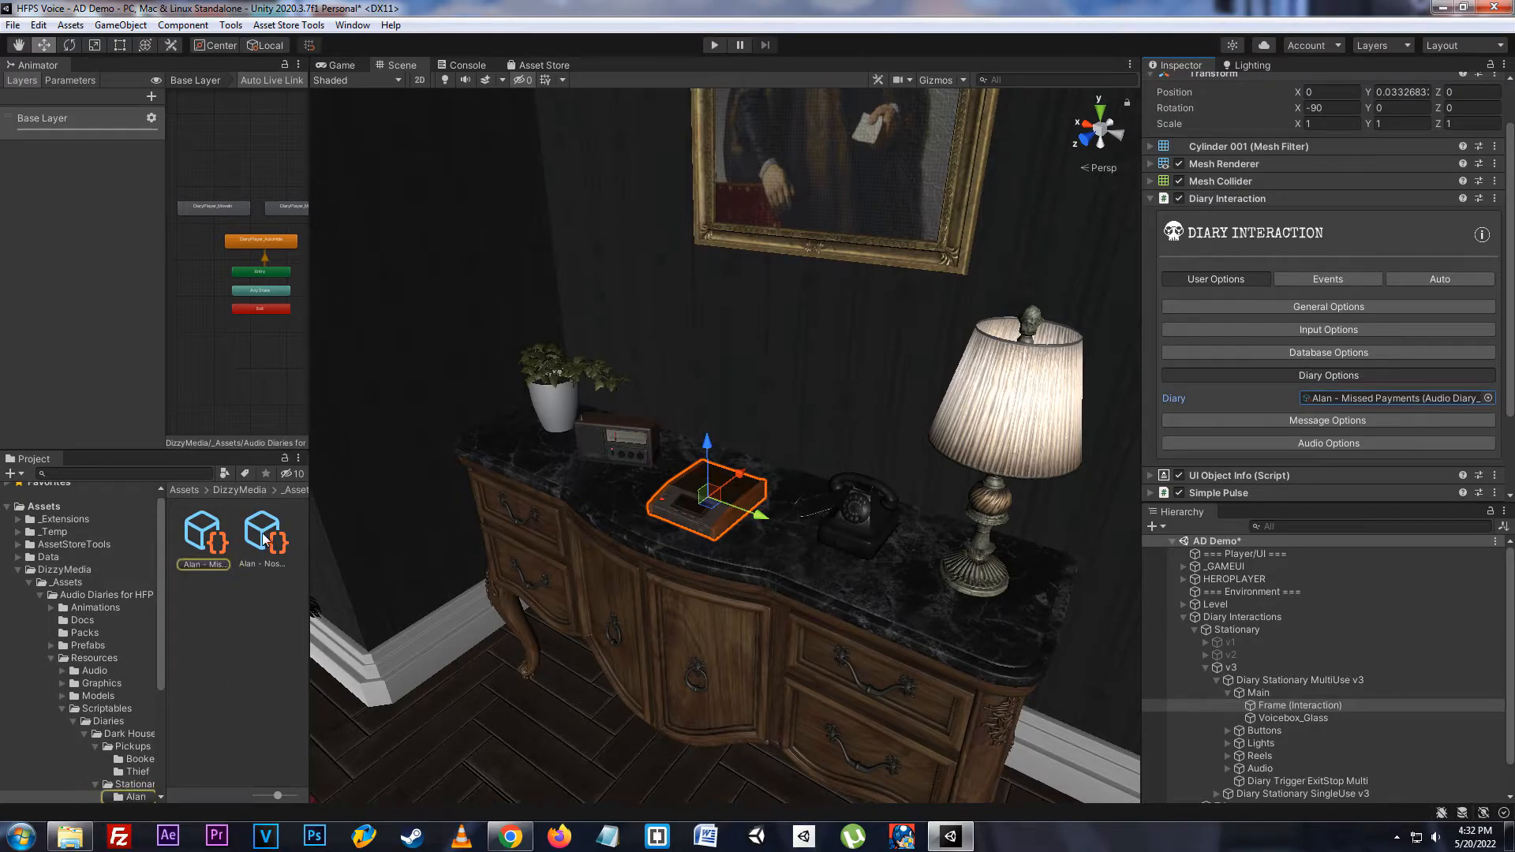
click(222, 551)
scroll(99, 691, down, 2)
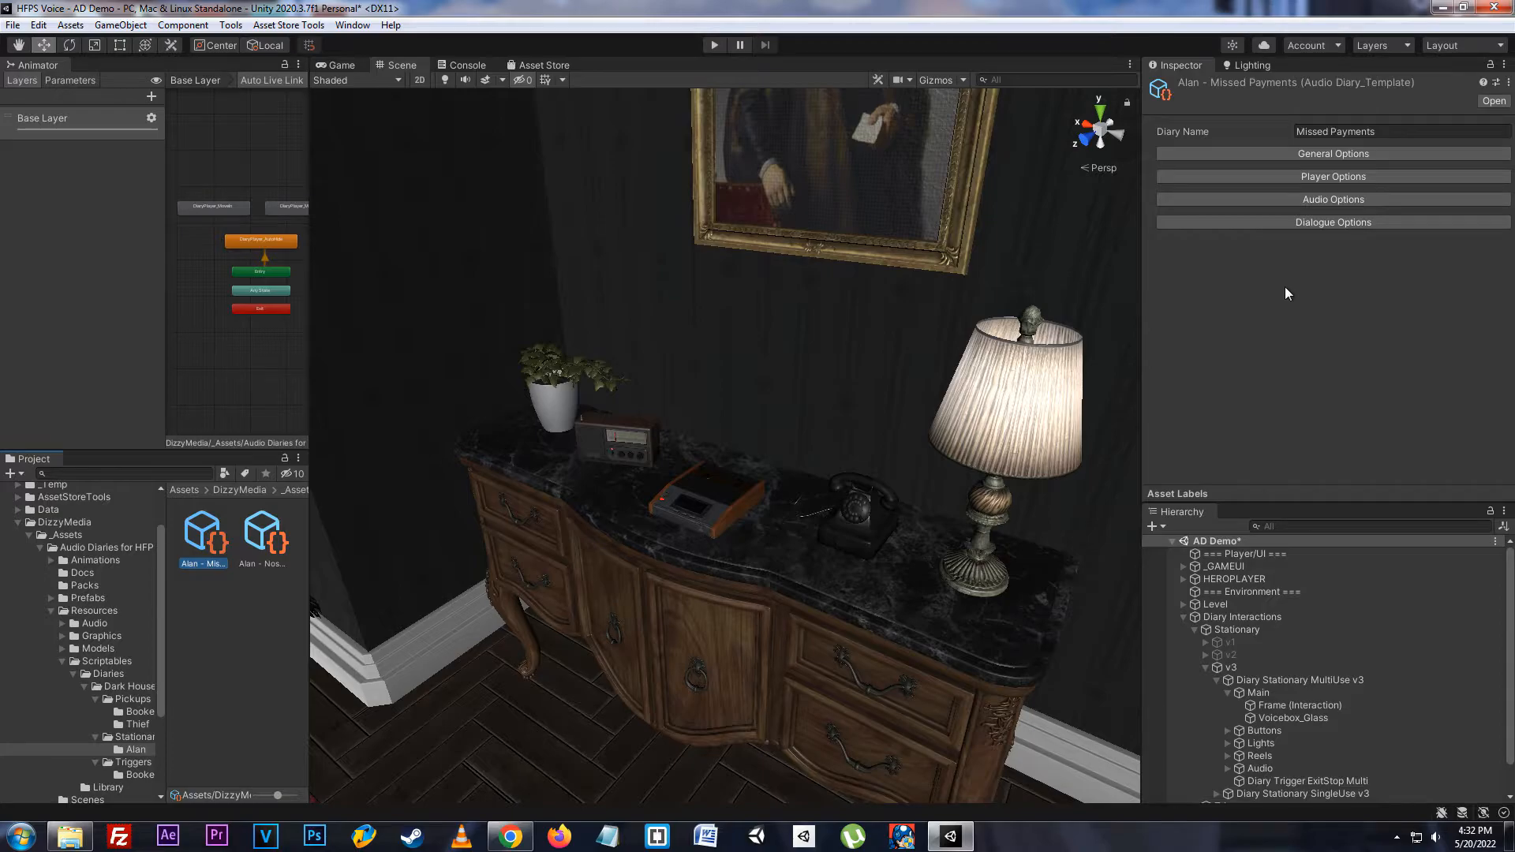
- Expand the General, Player, Audio and Dialogue Options sections of the Missed Payments diary asset
click(1272, 154)
click(1263, 215)
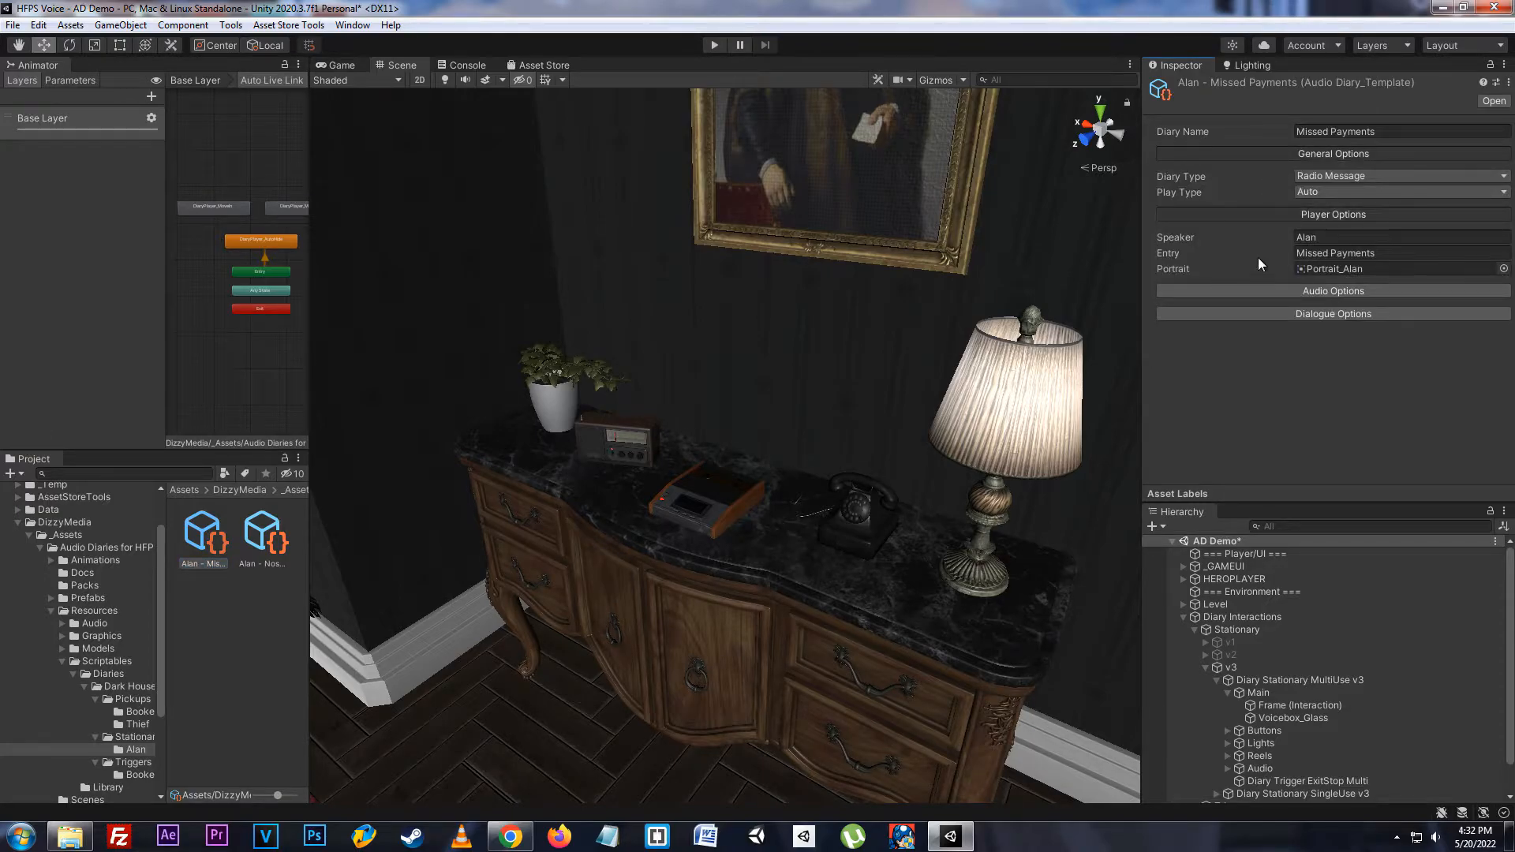
click(1253, 291)
click(1254, 352)
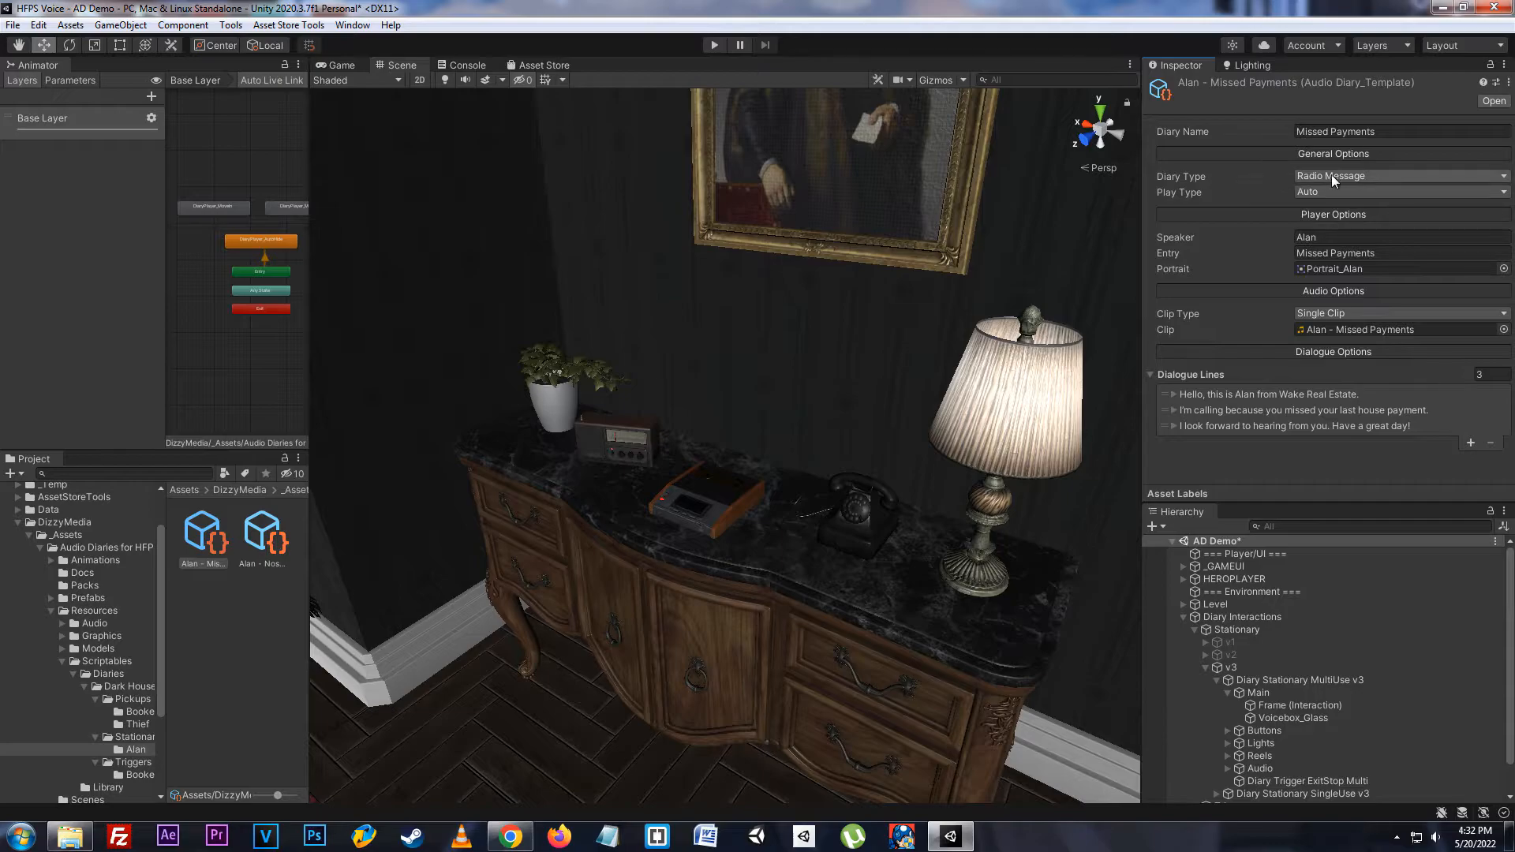
- Examine the Missed Payments diary's Diary Type and Play Type choices, keeping Radio Message and Auto
click(1387, 176)
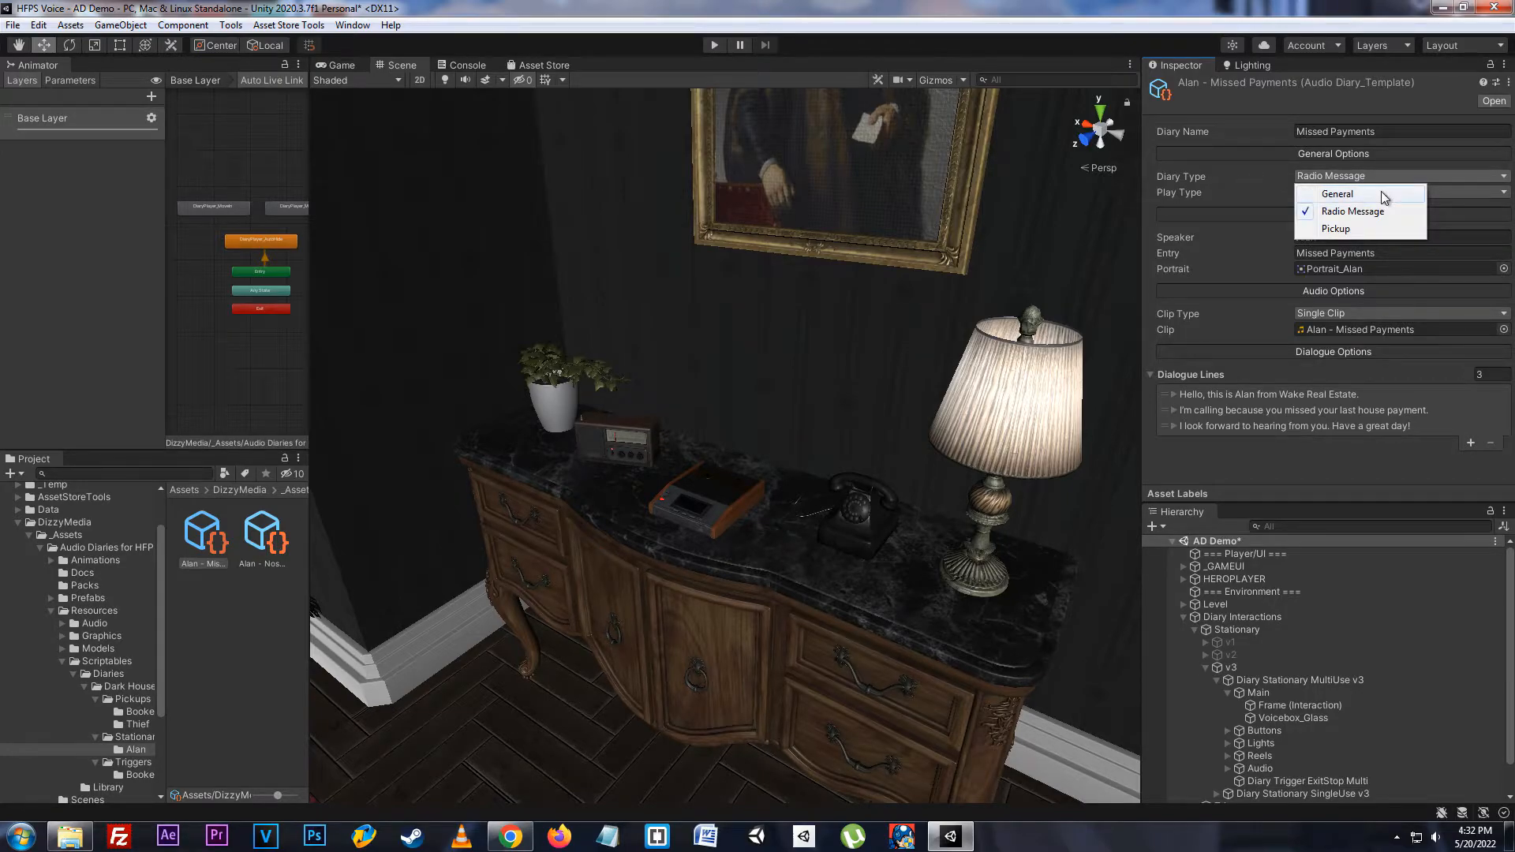
click(1208, 178)
click(1332, 177)
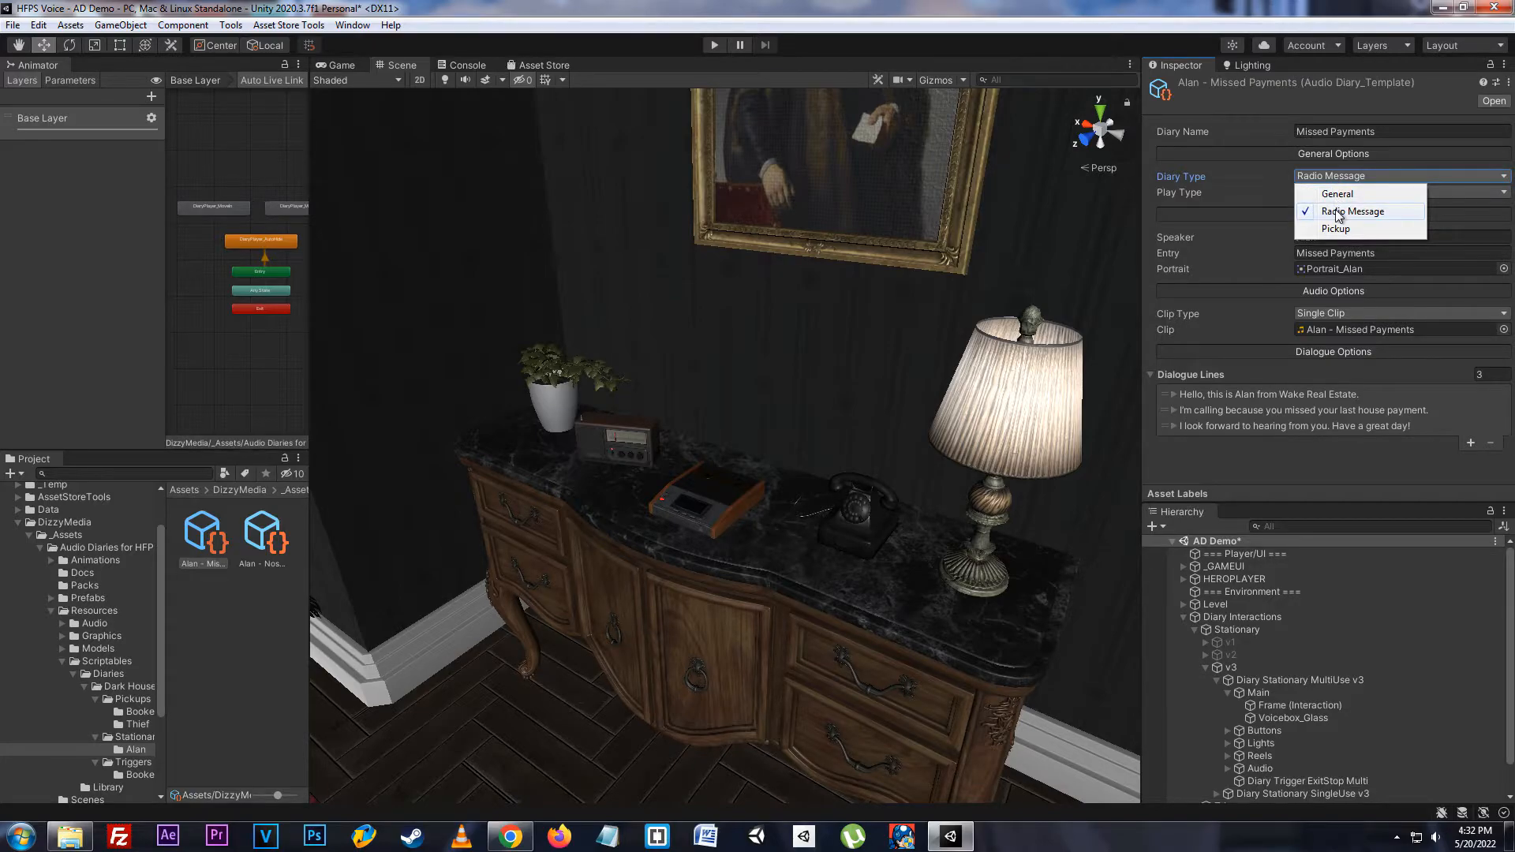
click(1212, 175)
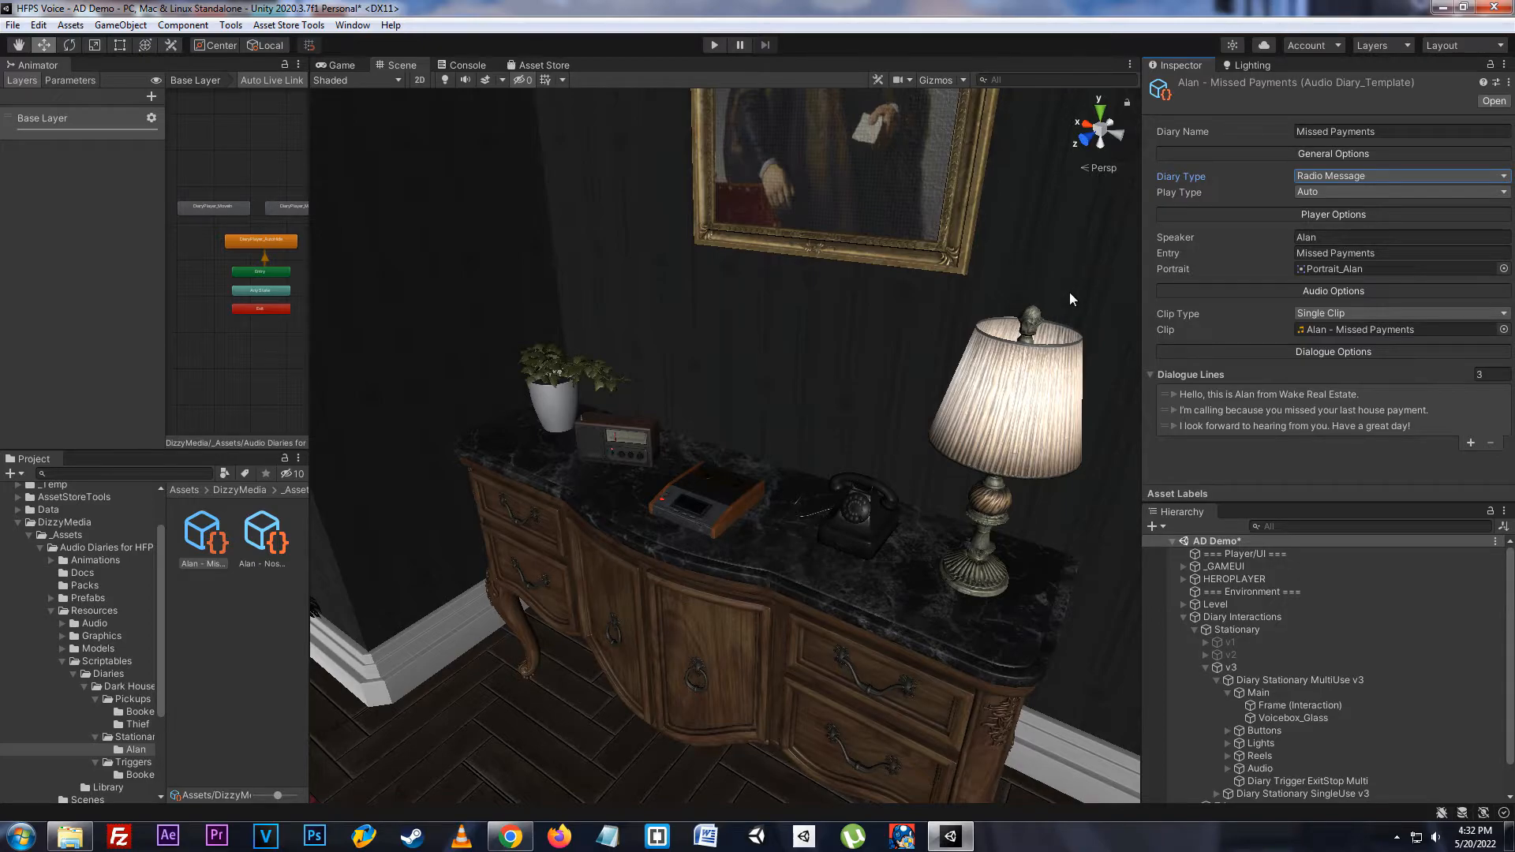
click(1346, 193)
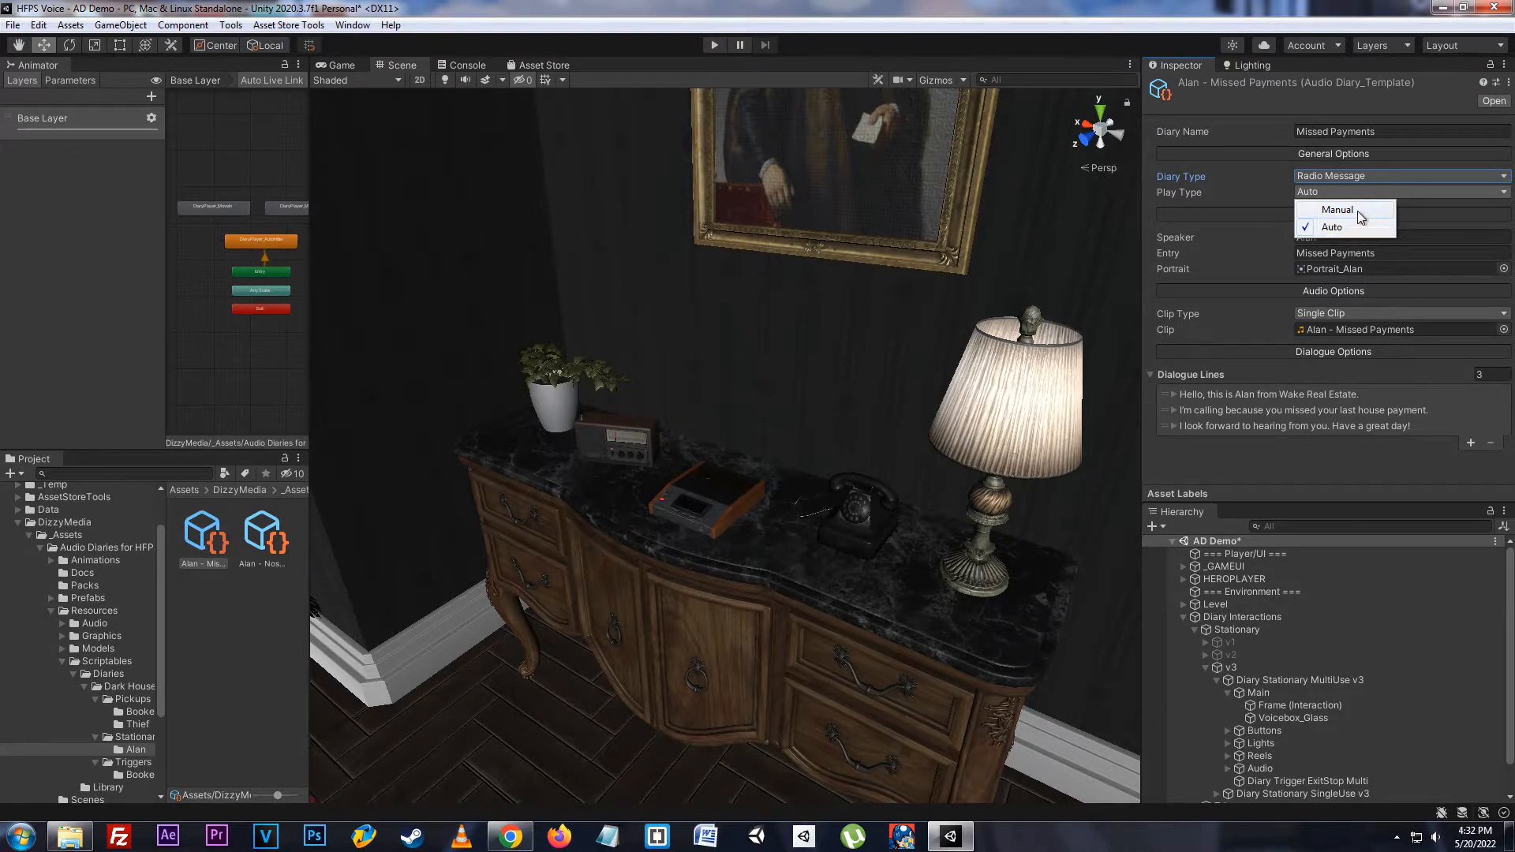
click(1100, 205)
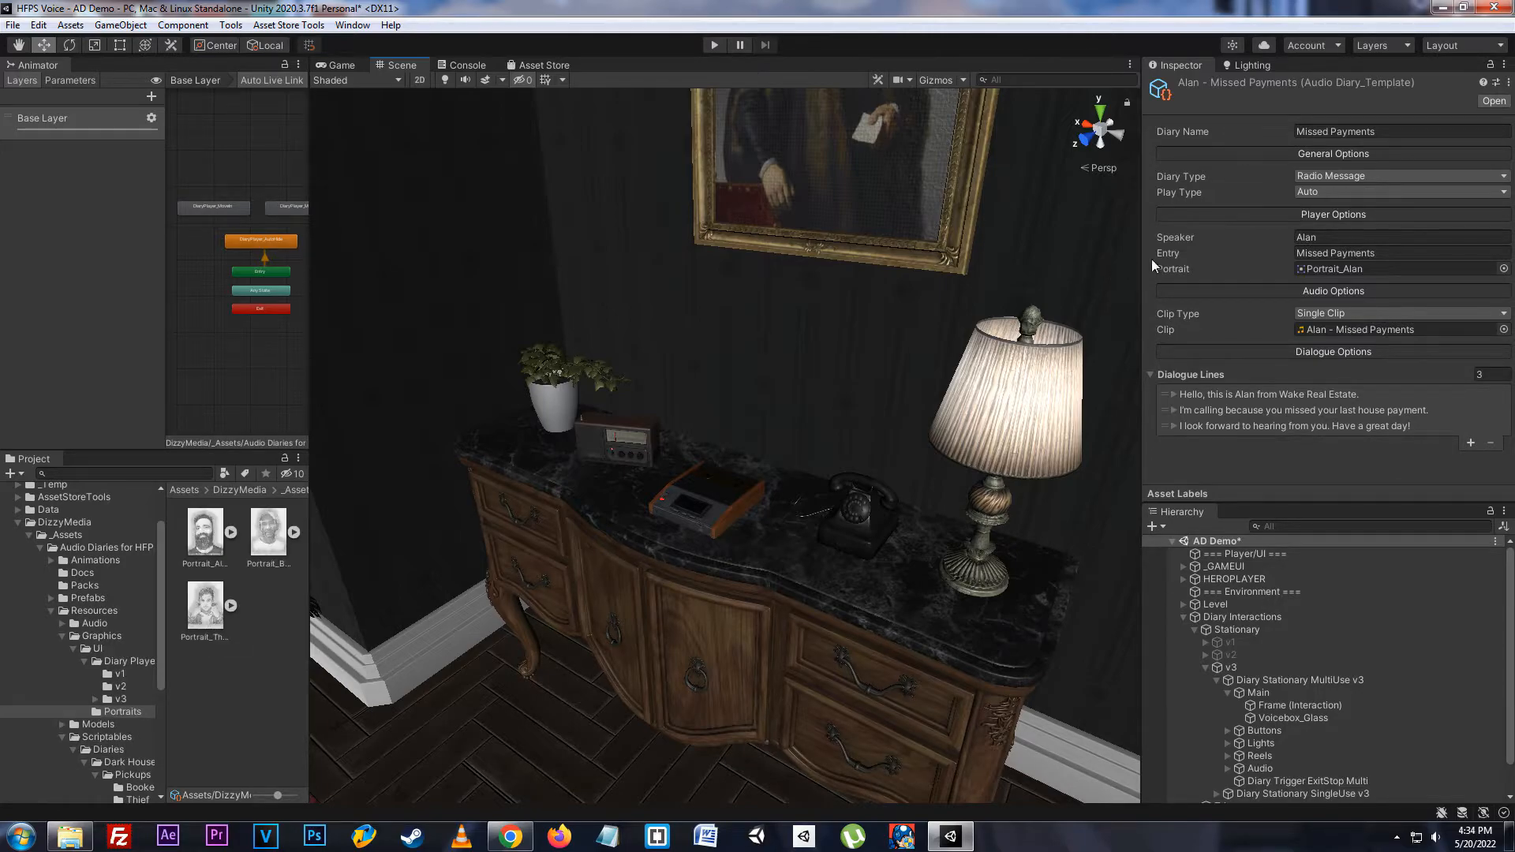
- Inspect the diary's Speaker and Entry values and locate its assigned Portrait image in the project
click(1359, 238)
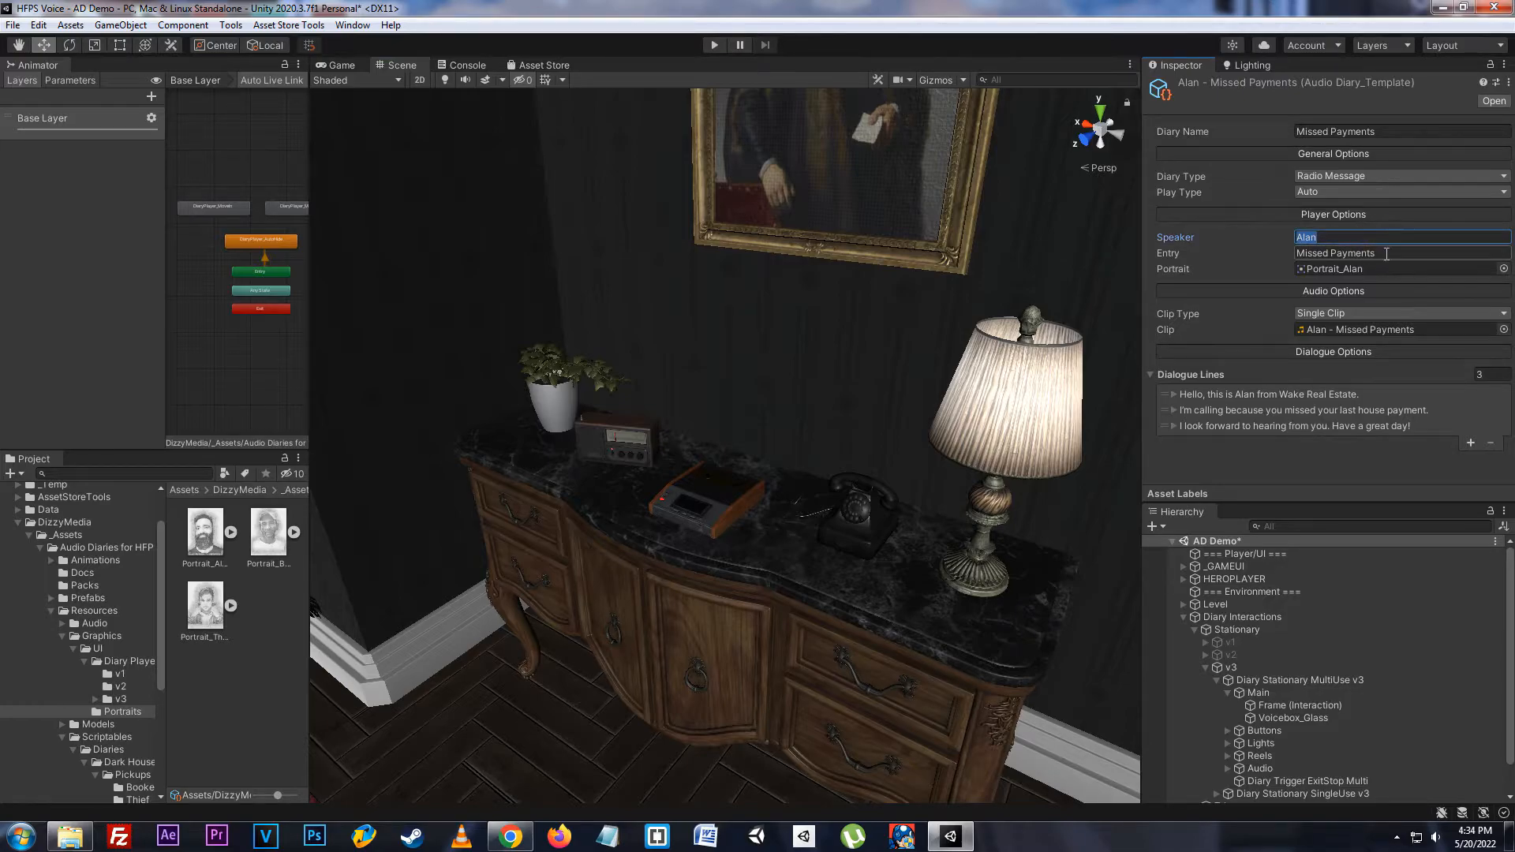
click(1385, 254)
click(1381, 270)
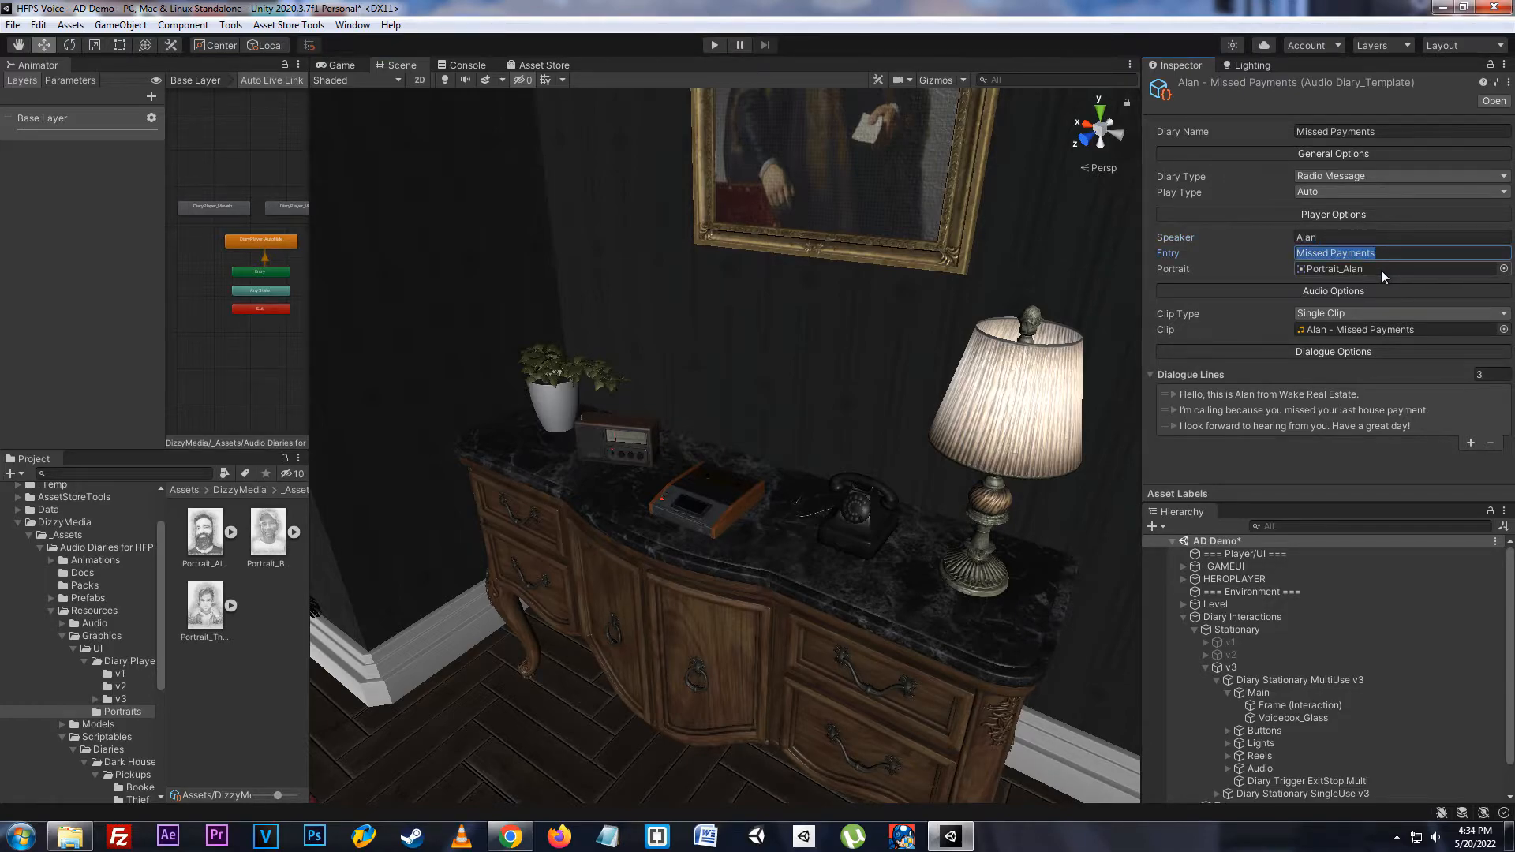
click(230, 532)
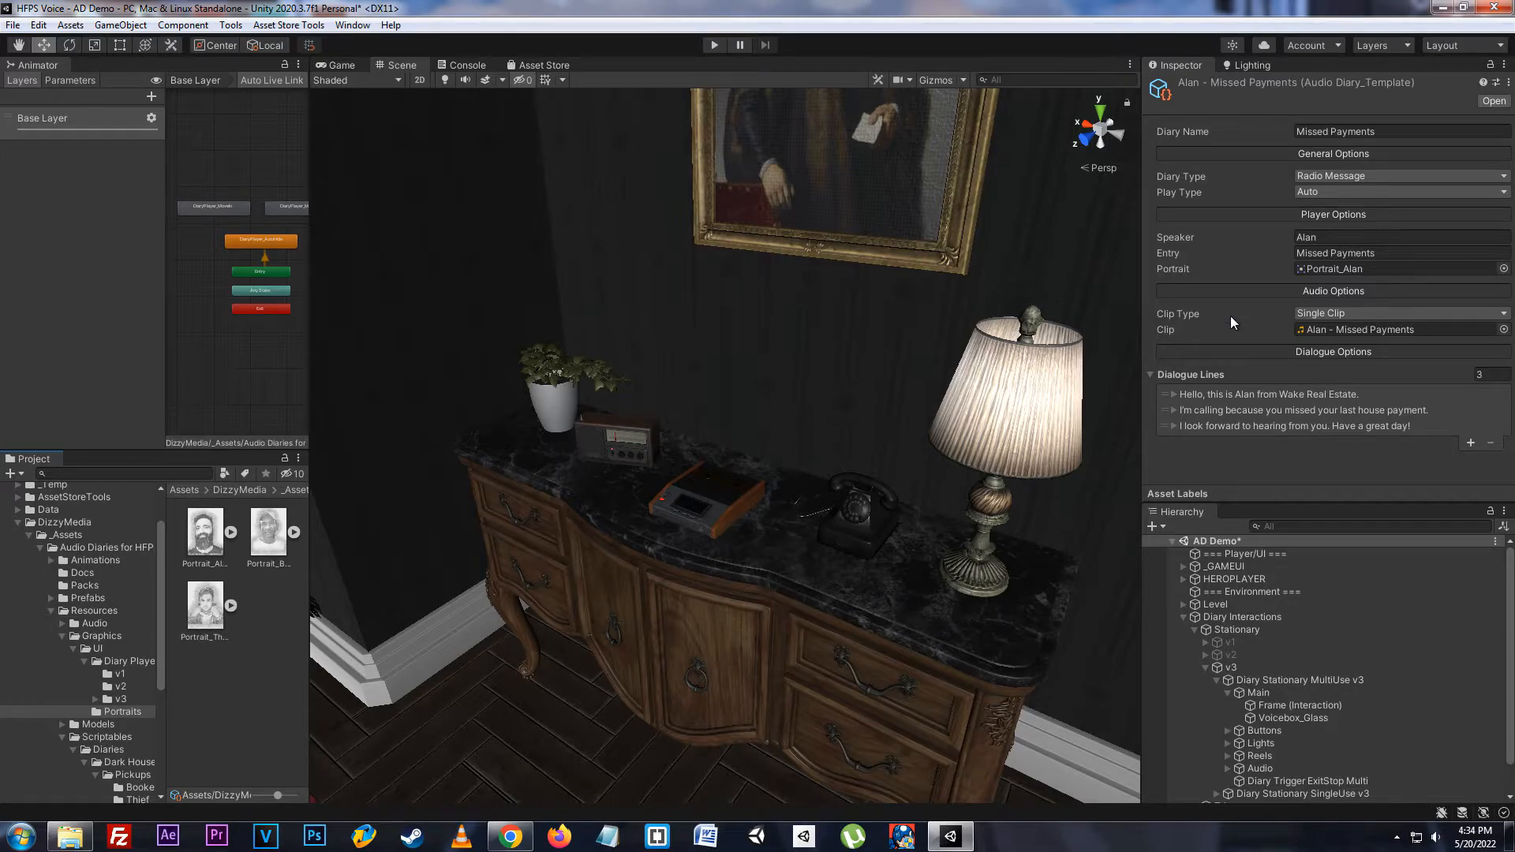
- Switch the Missed Payments diary's Clip Type to Multi Clips and back to Single Clip
click(1421, 315)
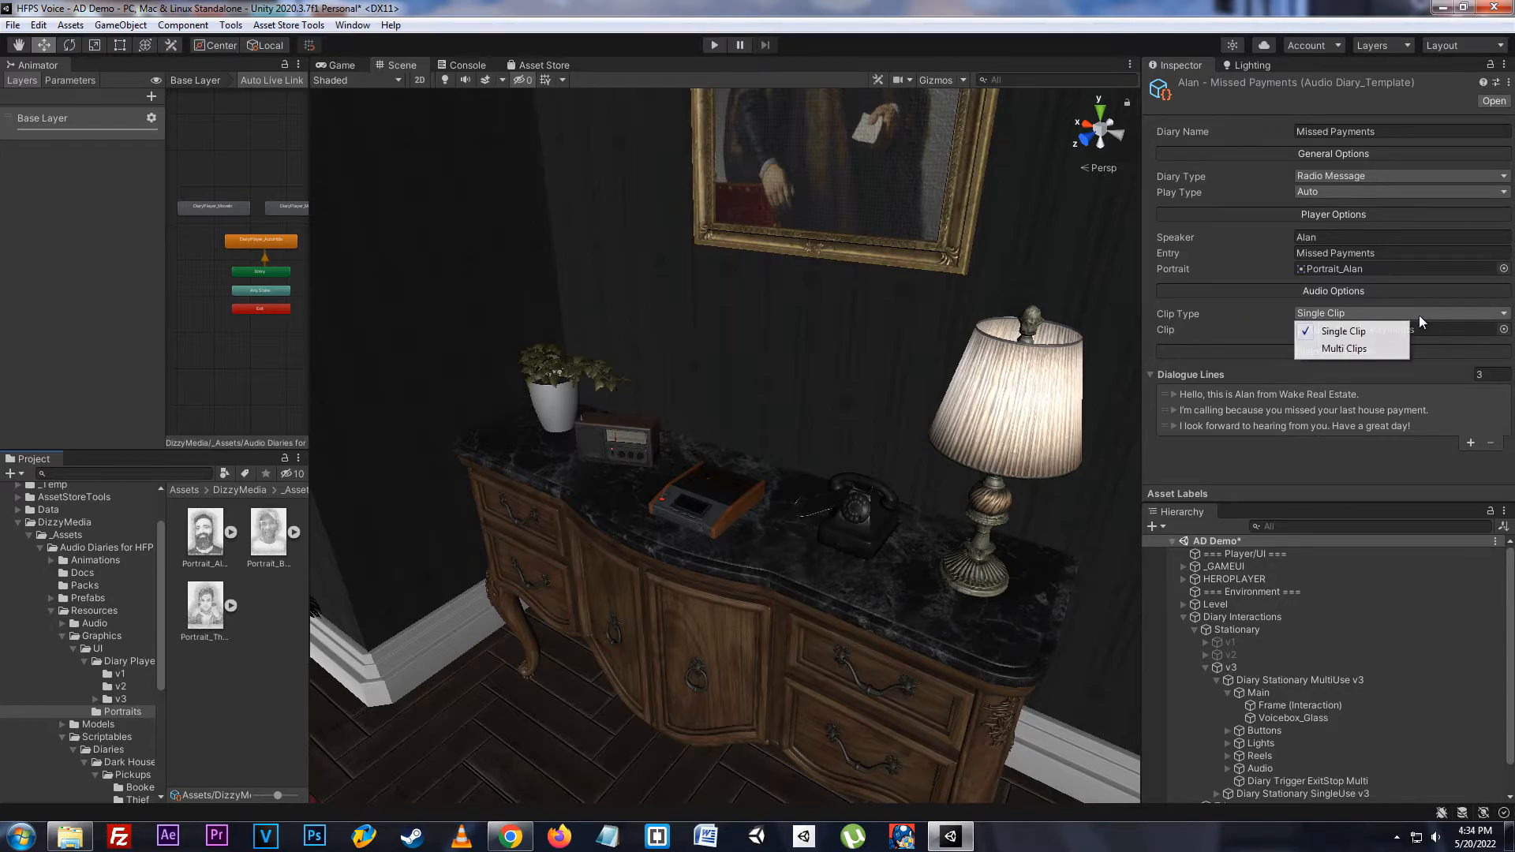
click(1372, 331)
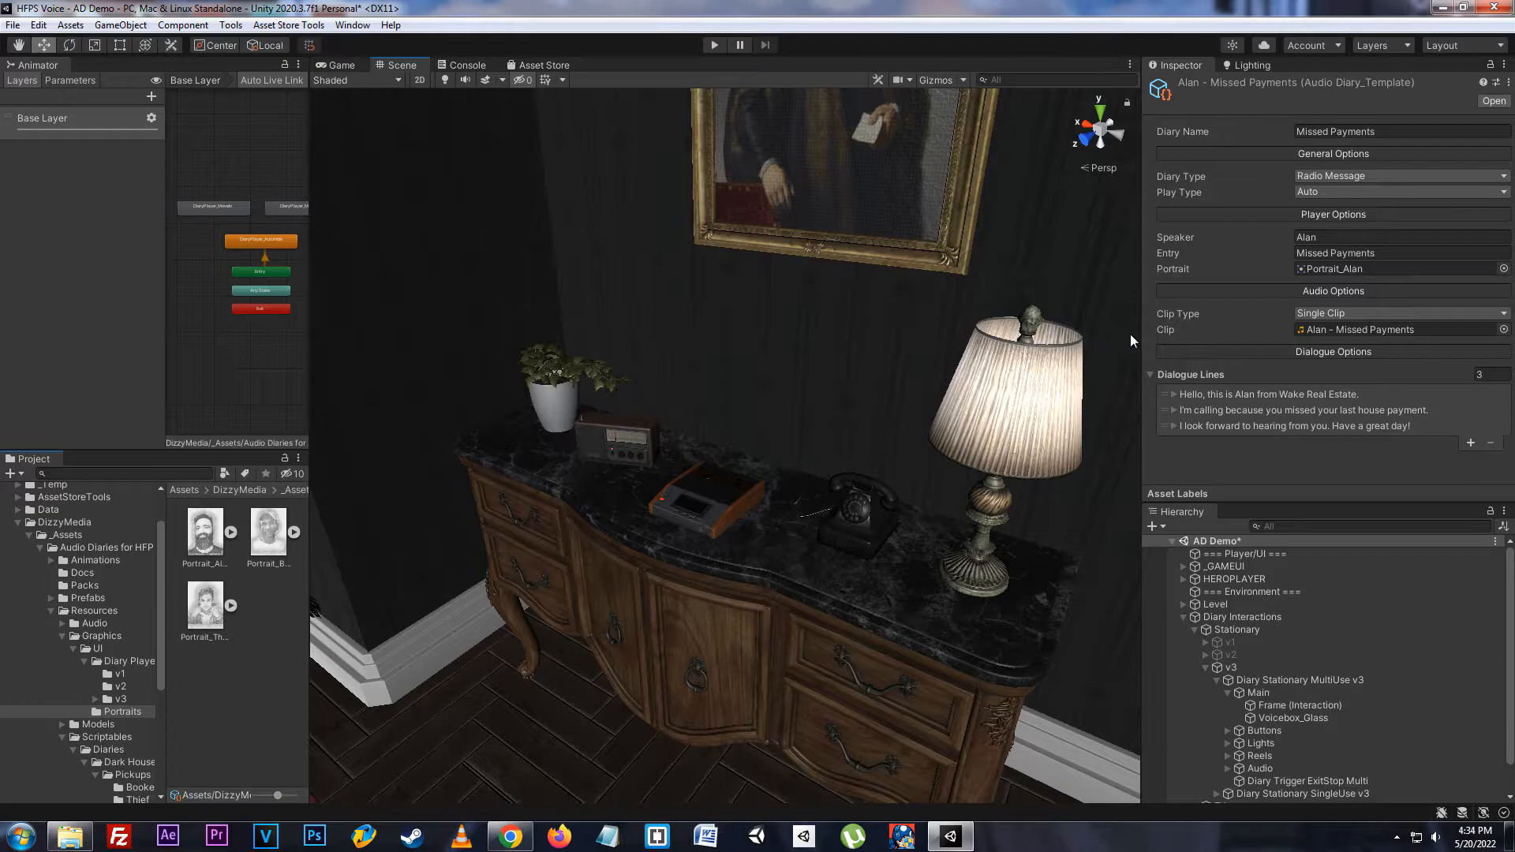
click(1330, 312)
click(1343, 349)
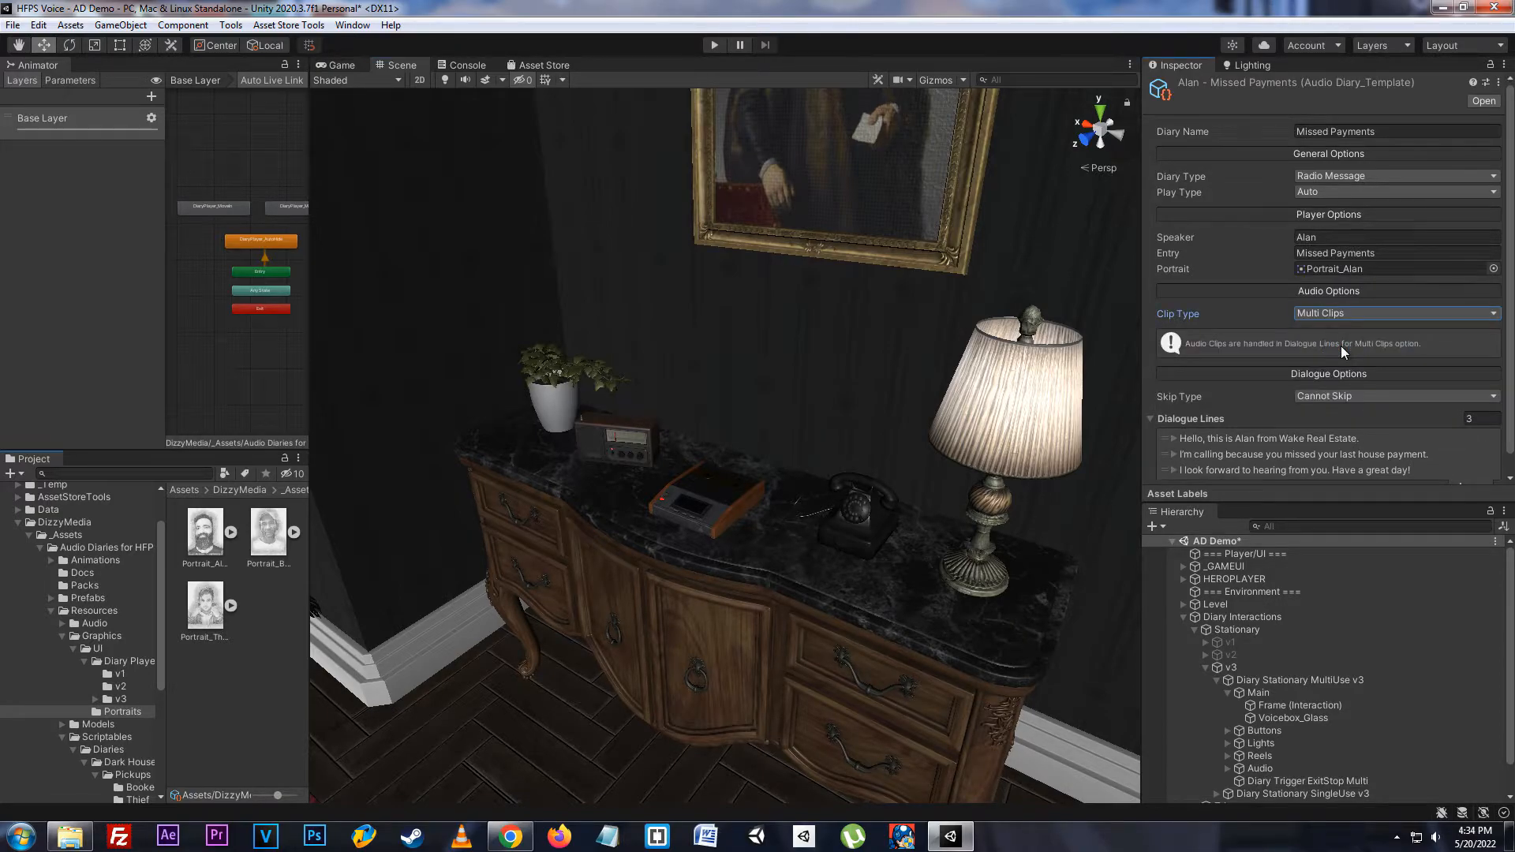
scroll(1252, 345, down, 1)
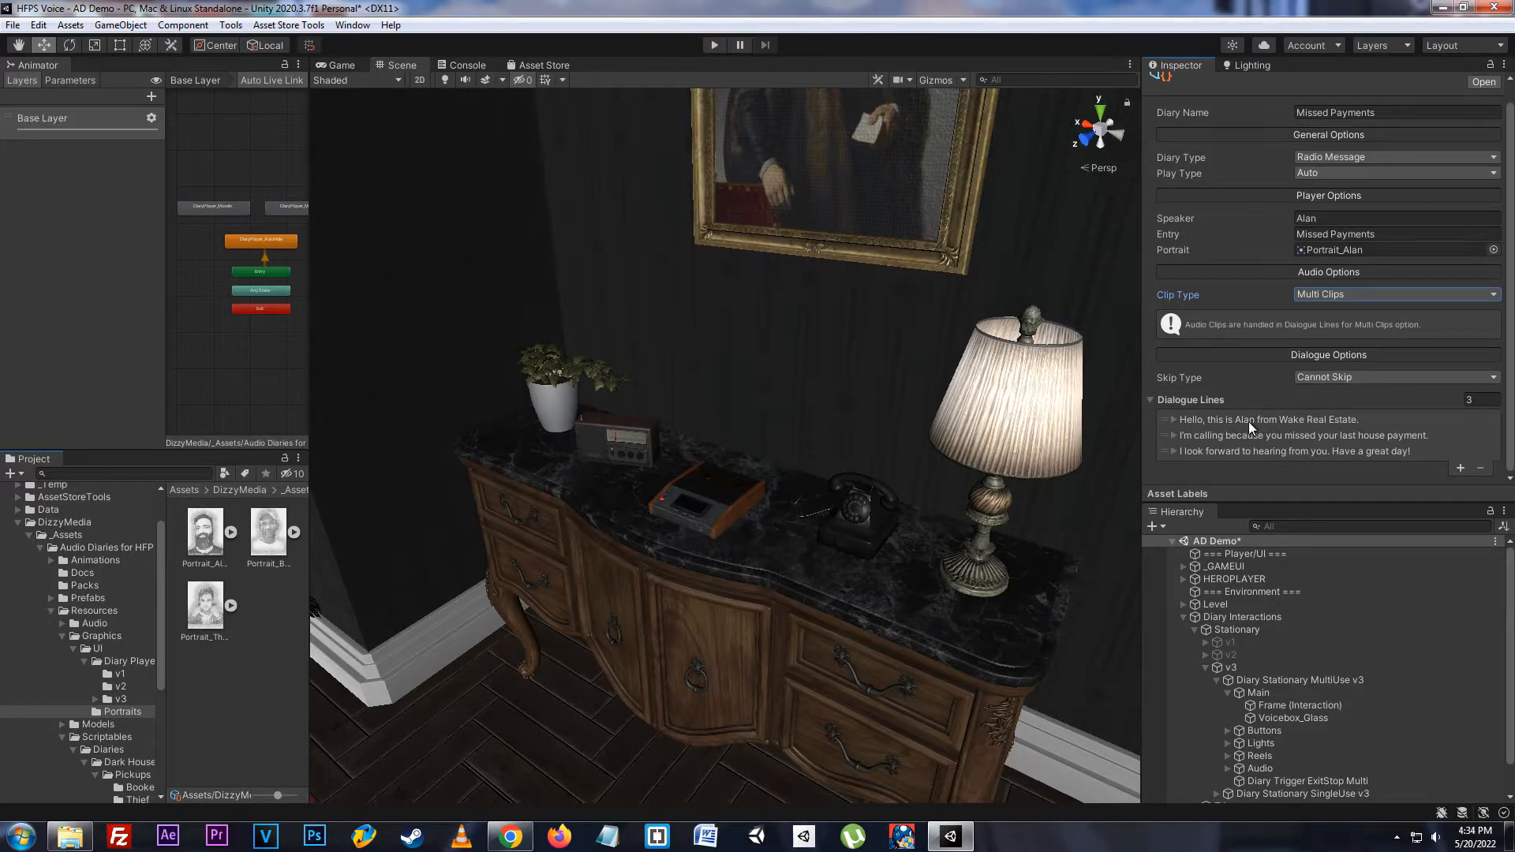
click(1326, 296)
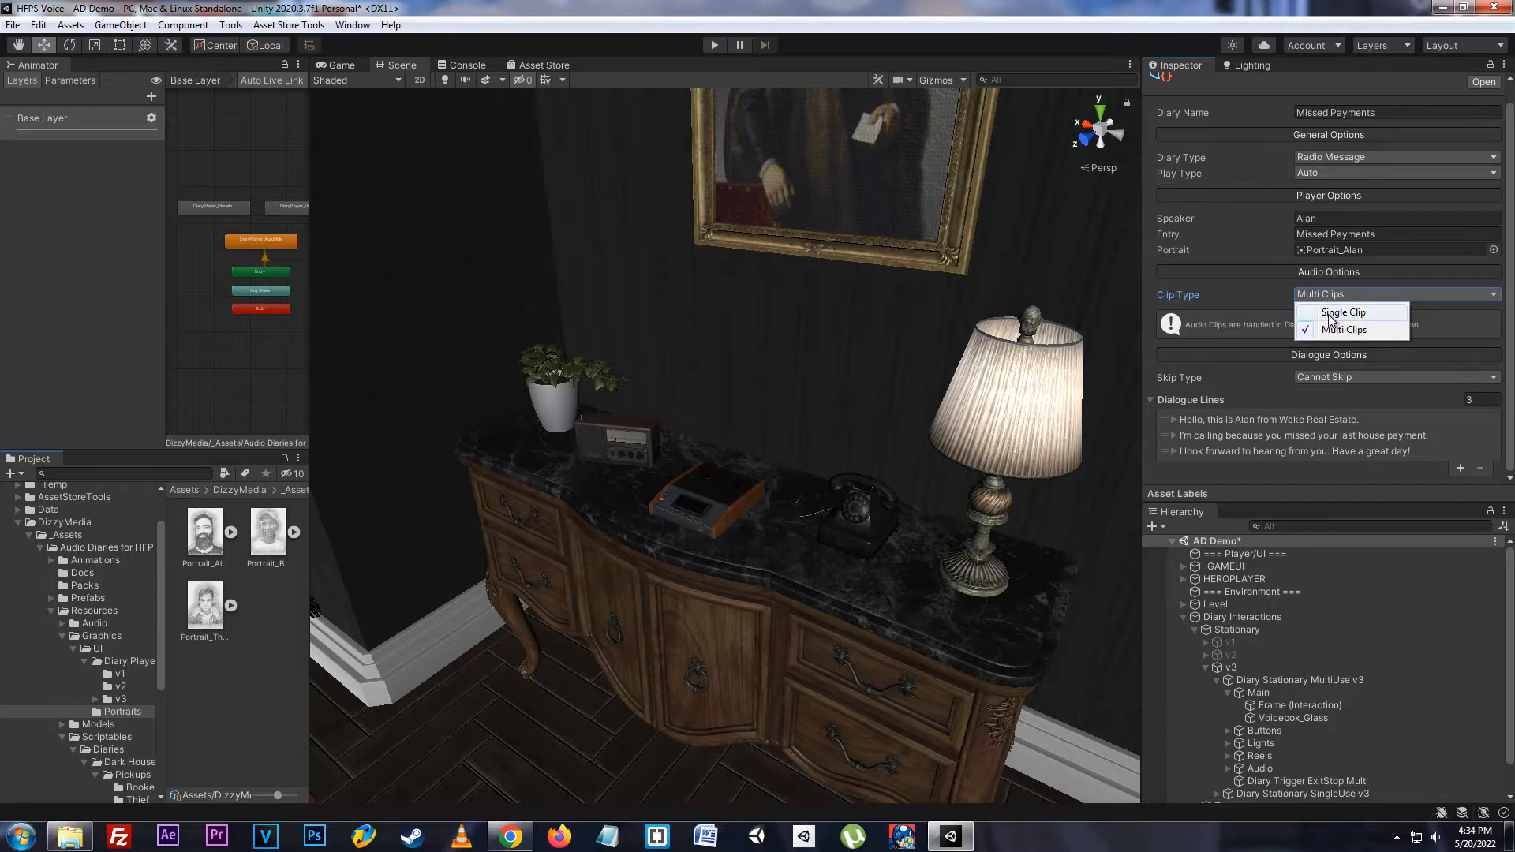
click(1329, 311)
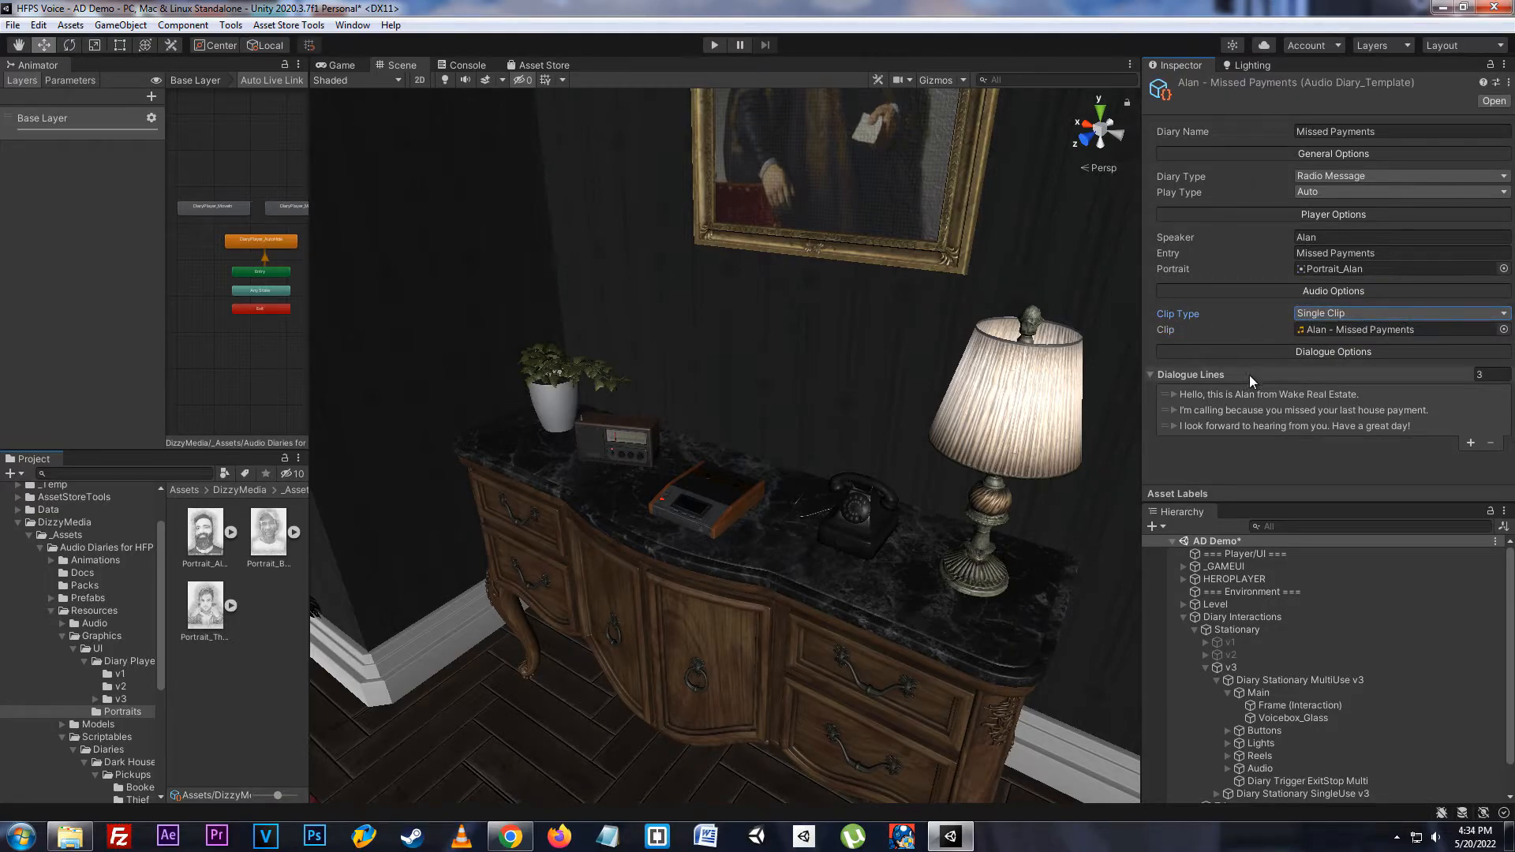
- Expand the first dialogue line of the Missed Payments diary and set the Clip Type to Multi Clips
click(1257, 393)
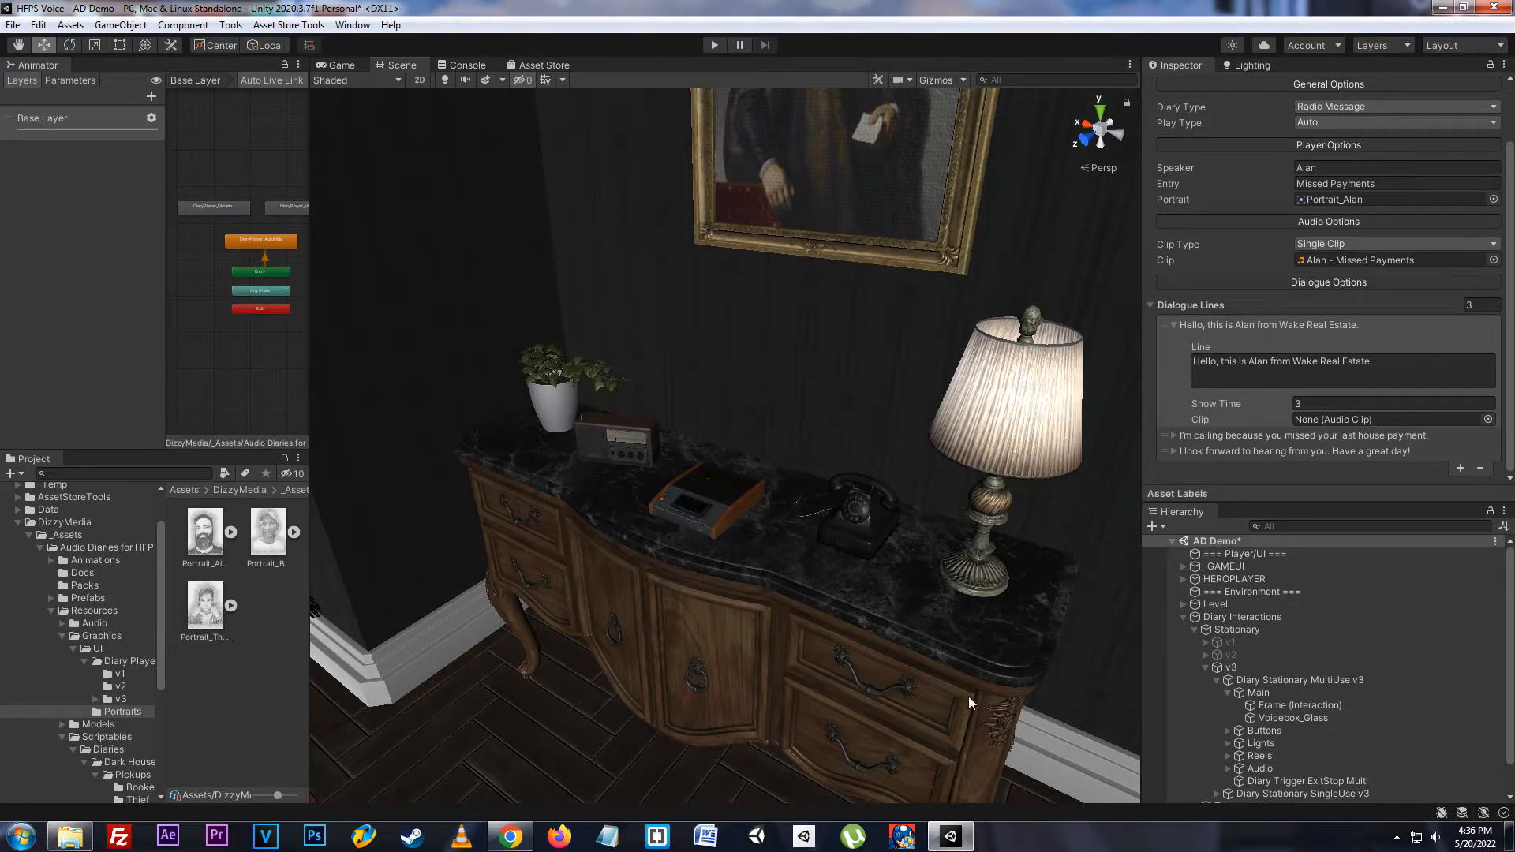
click(1346, 243)
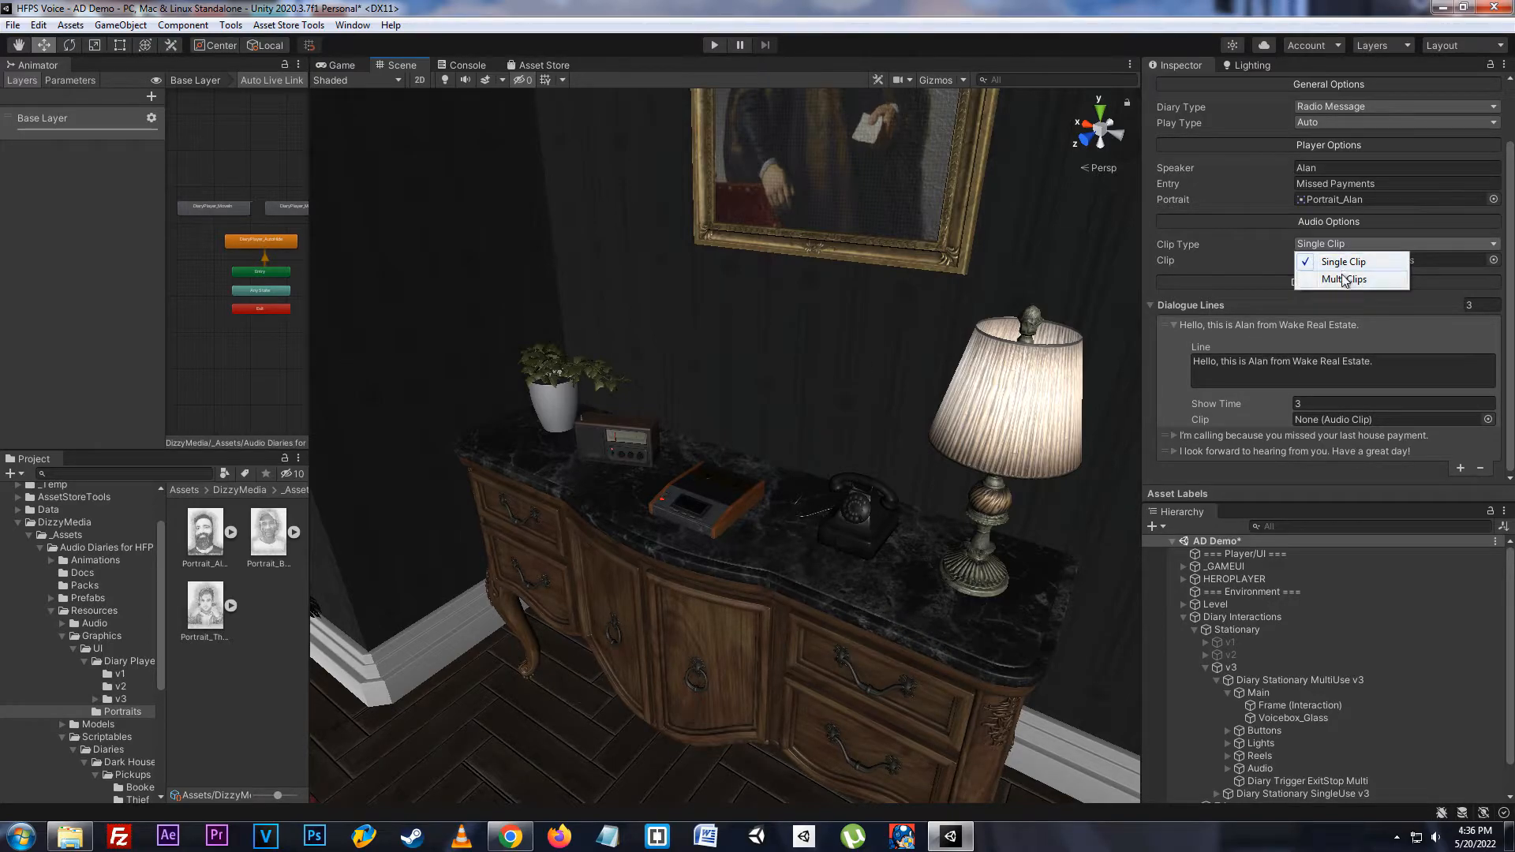
click(1342, 274)
scroll(1373, 389, down, 2)
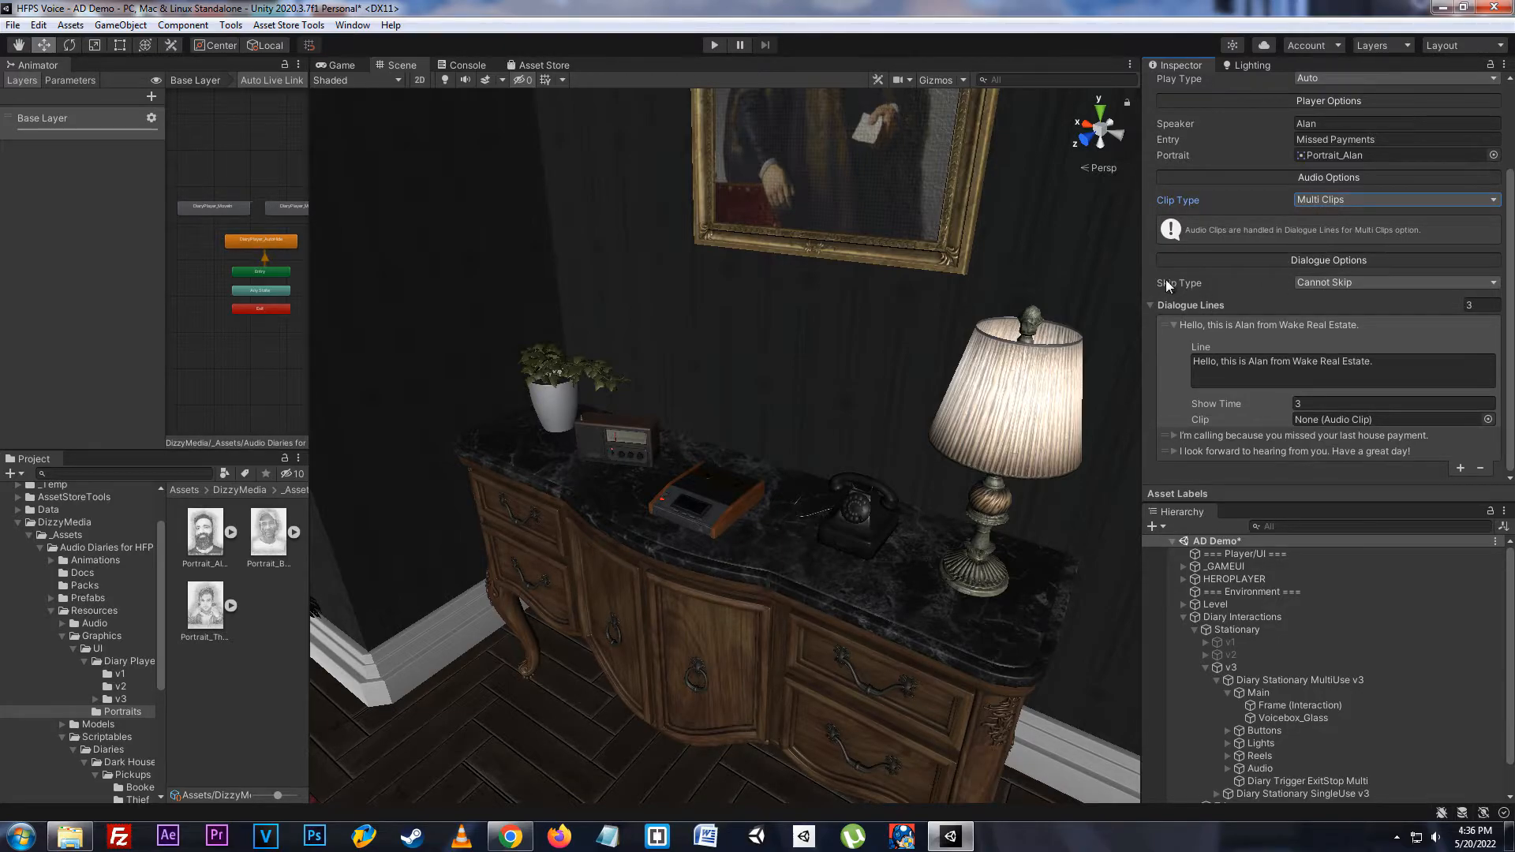
- Switch the diary's Skip Type to Can Skip and back to Cannot Skip, and return the Clip Type to Single Clip
click(1366, 283)
click(1329, 301)
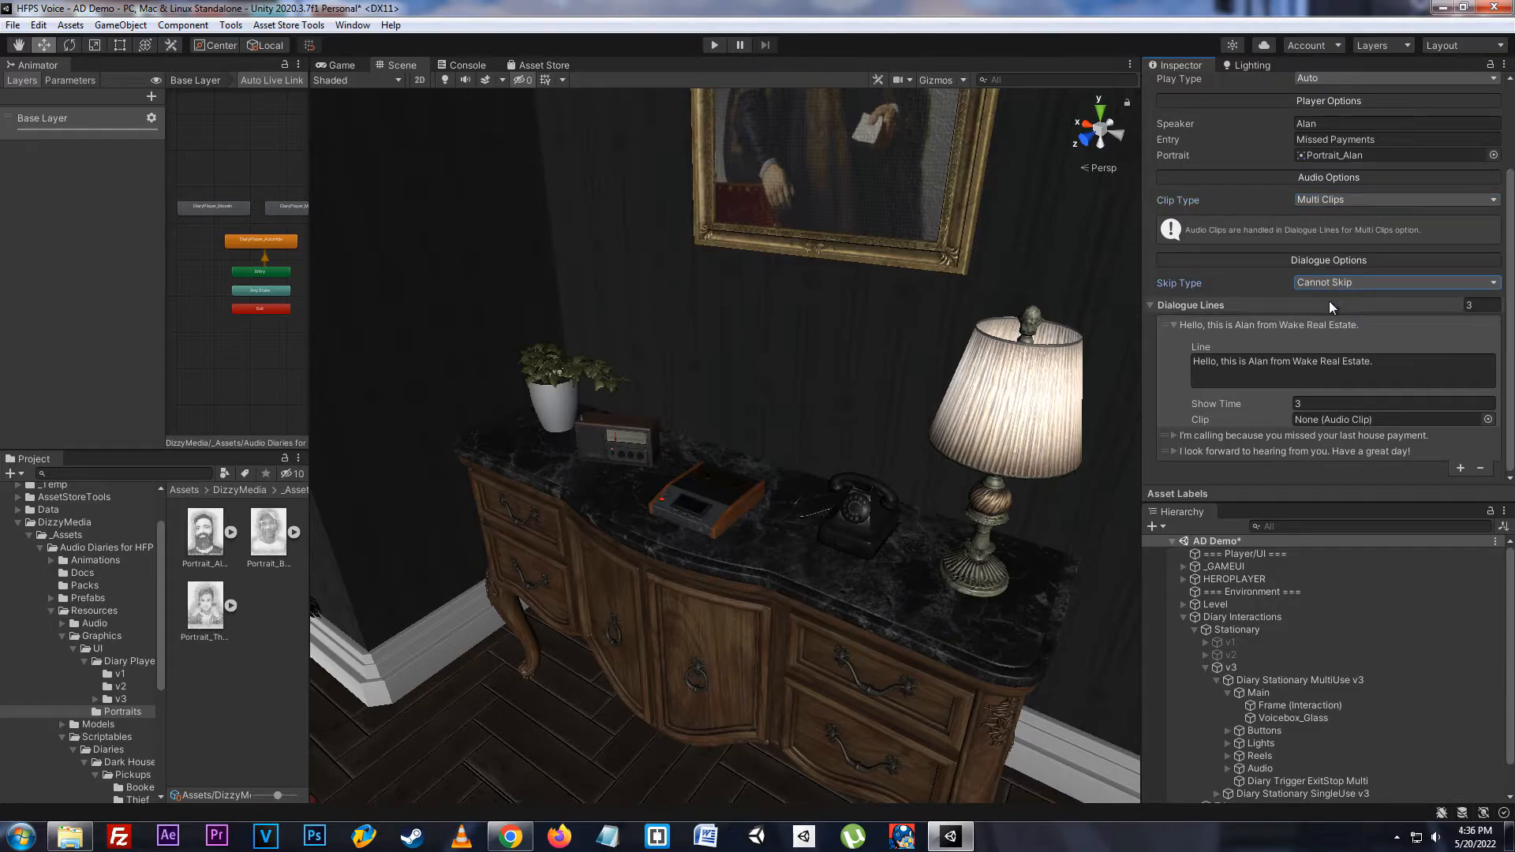
click(1340, 287)
click(1348, 319)
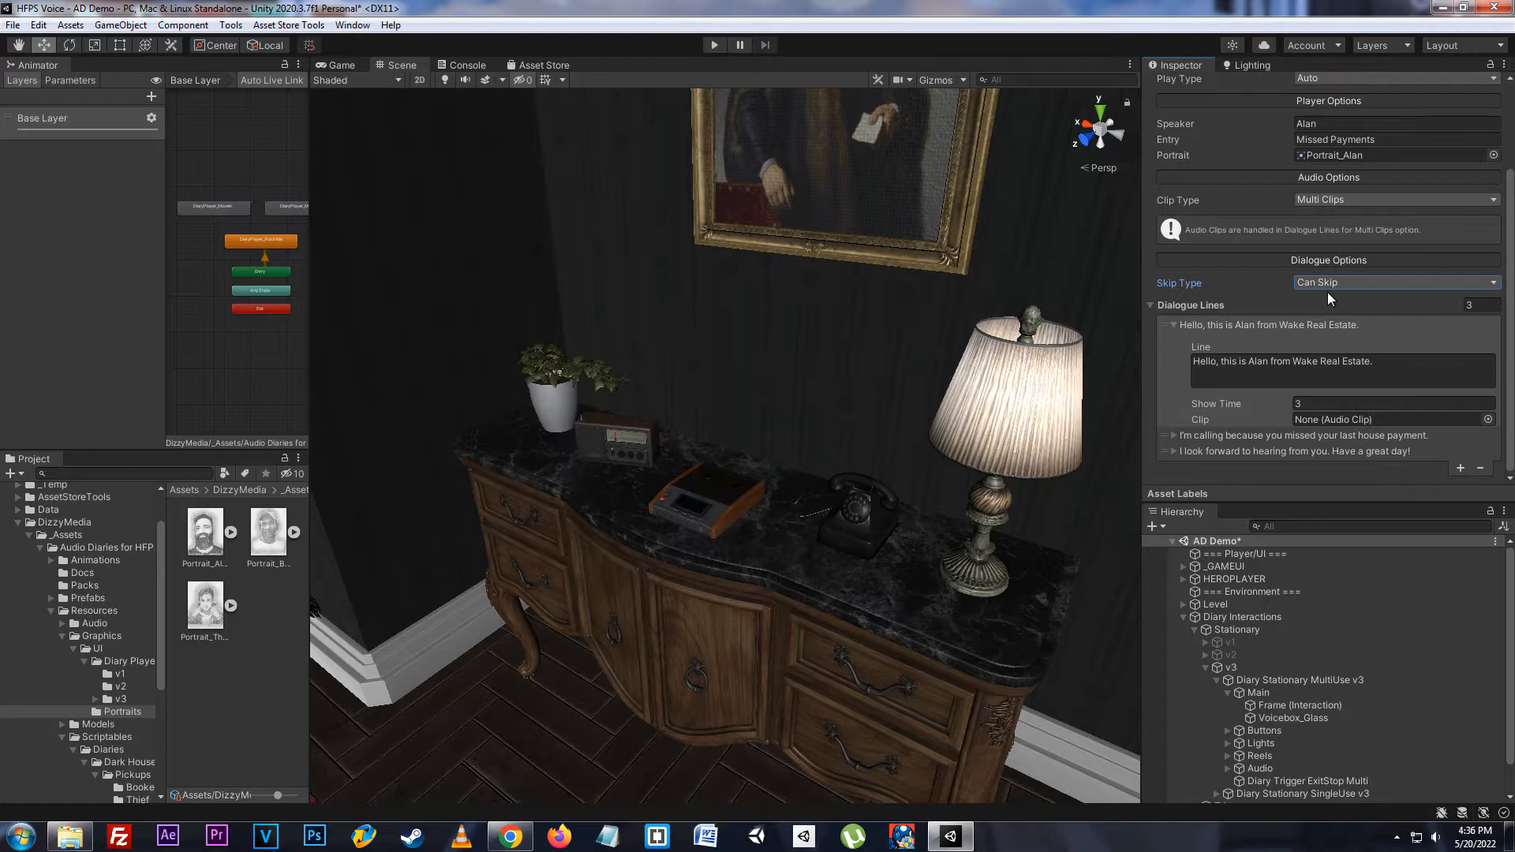
click(1328, 284)
click(1327, 297)
click(1325, 198)
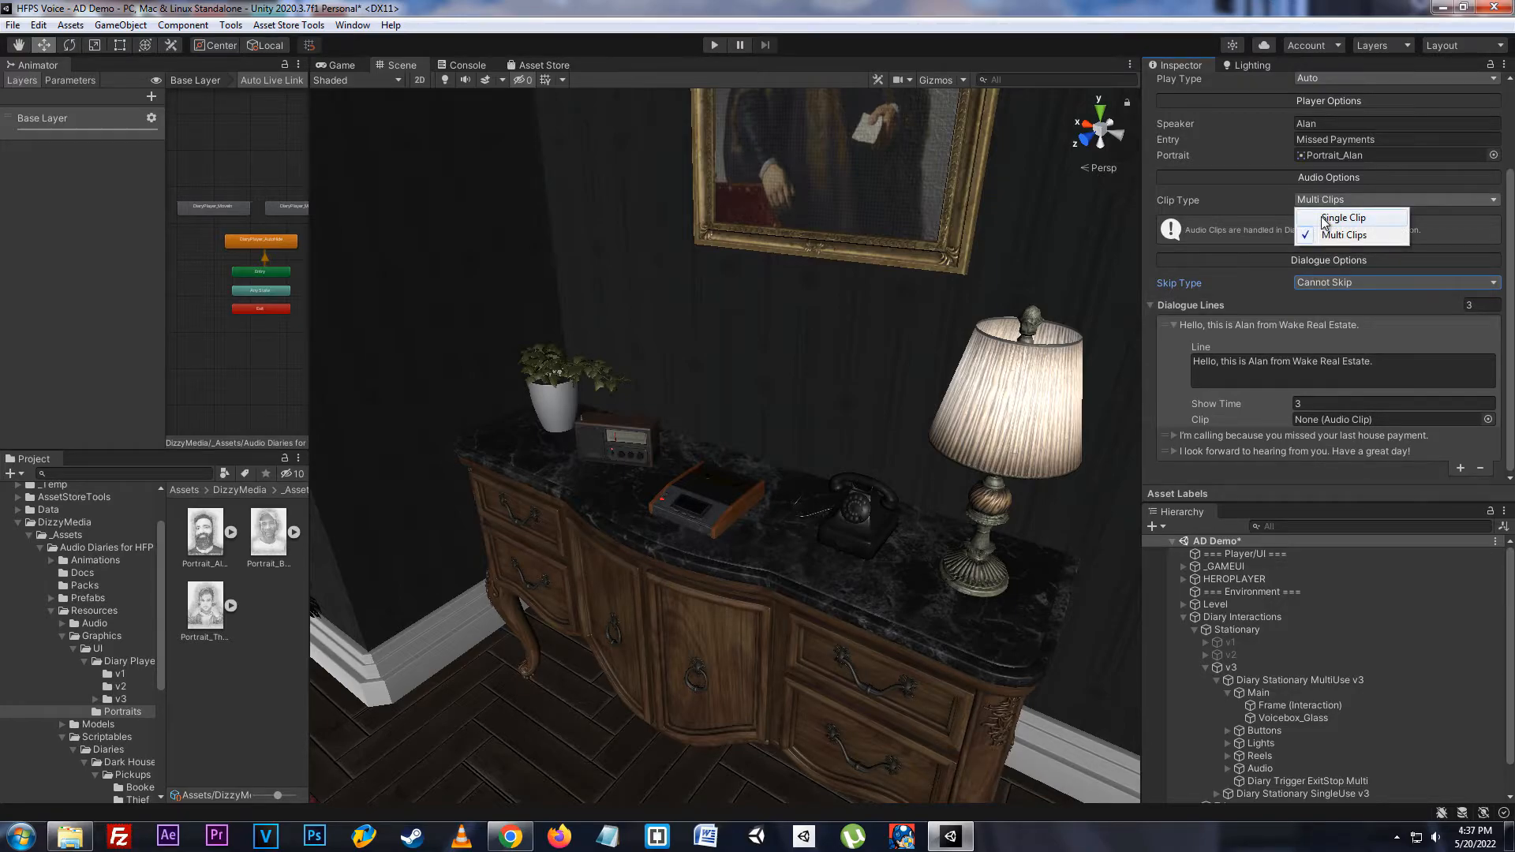
click(1321, 217)
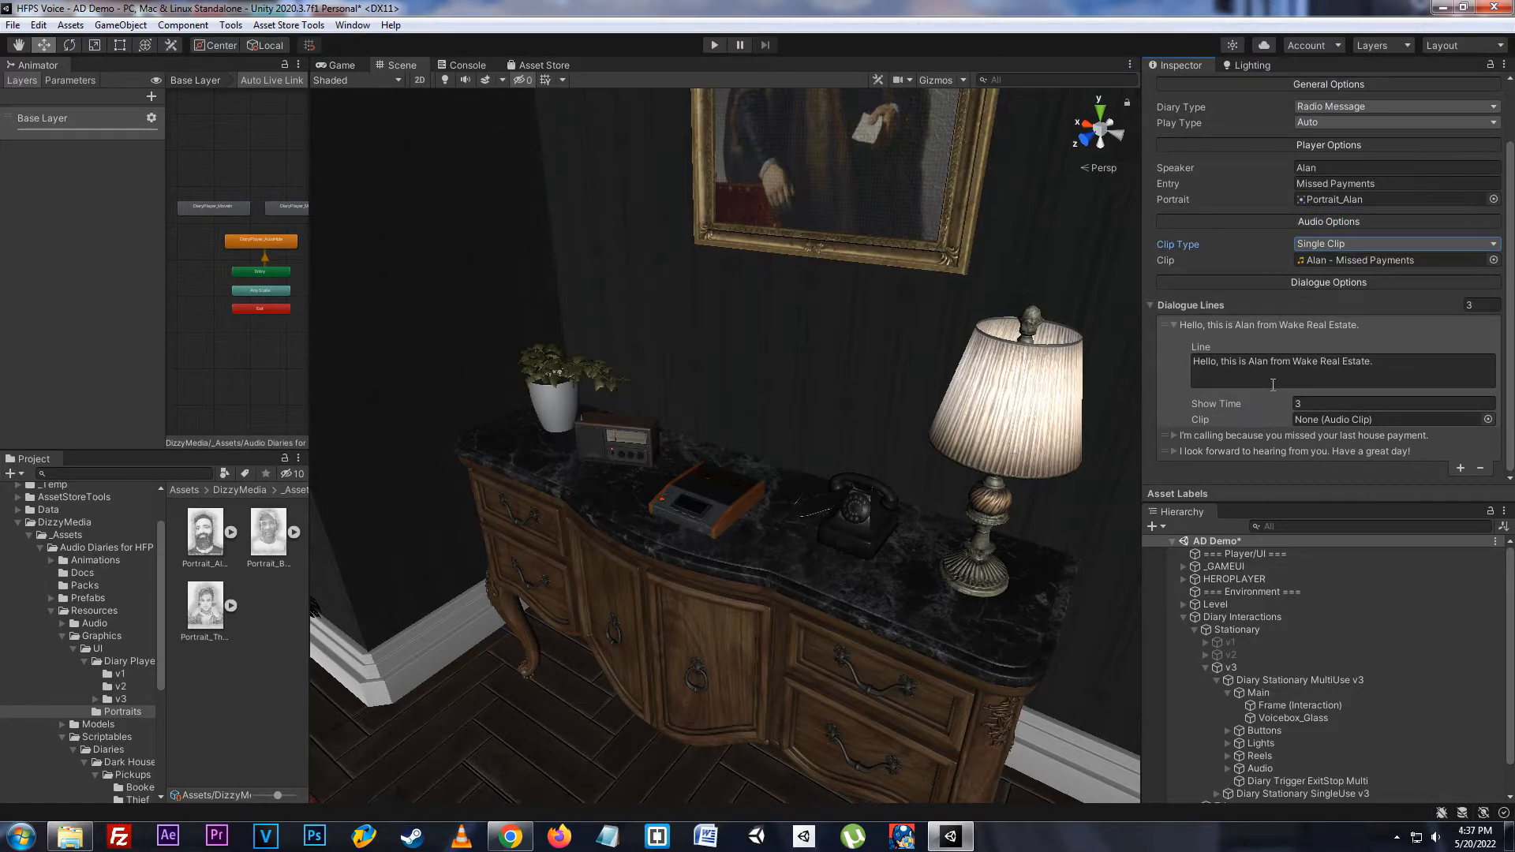
- Inspect the first dialogue line's text and enter 3 as its Show Time
click(1247, 325)
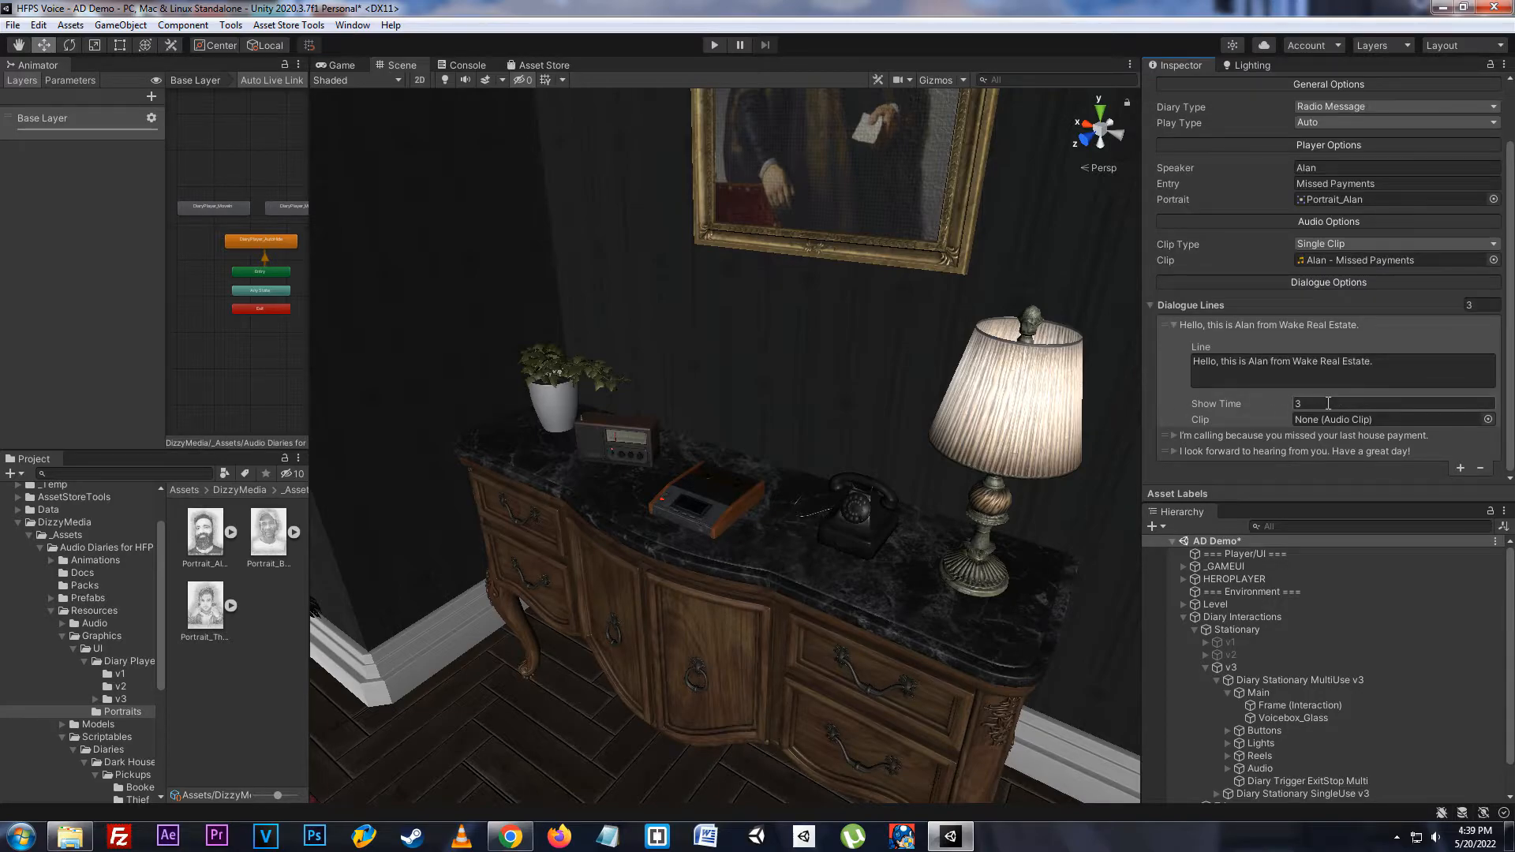
click(1376, 362)
right_click(1037, 501)
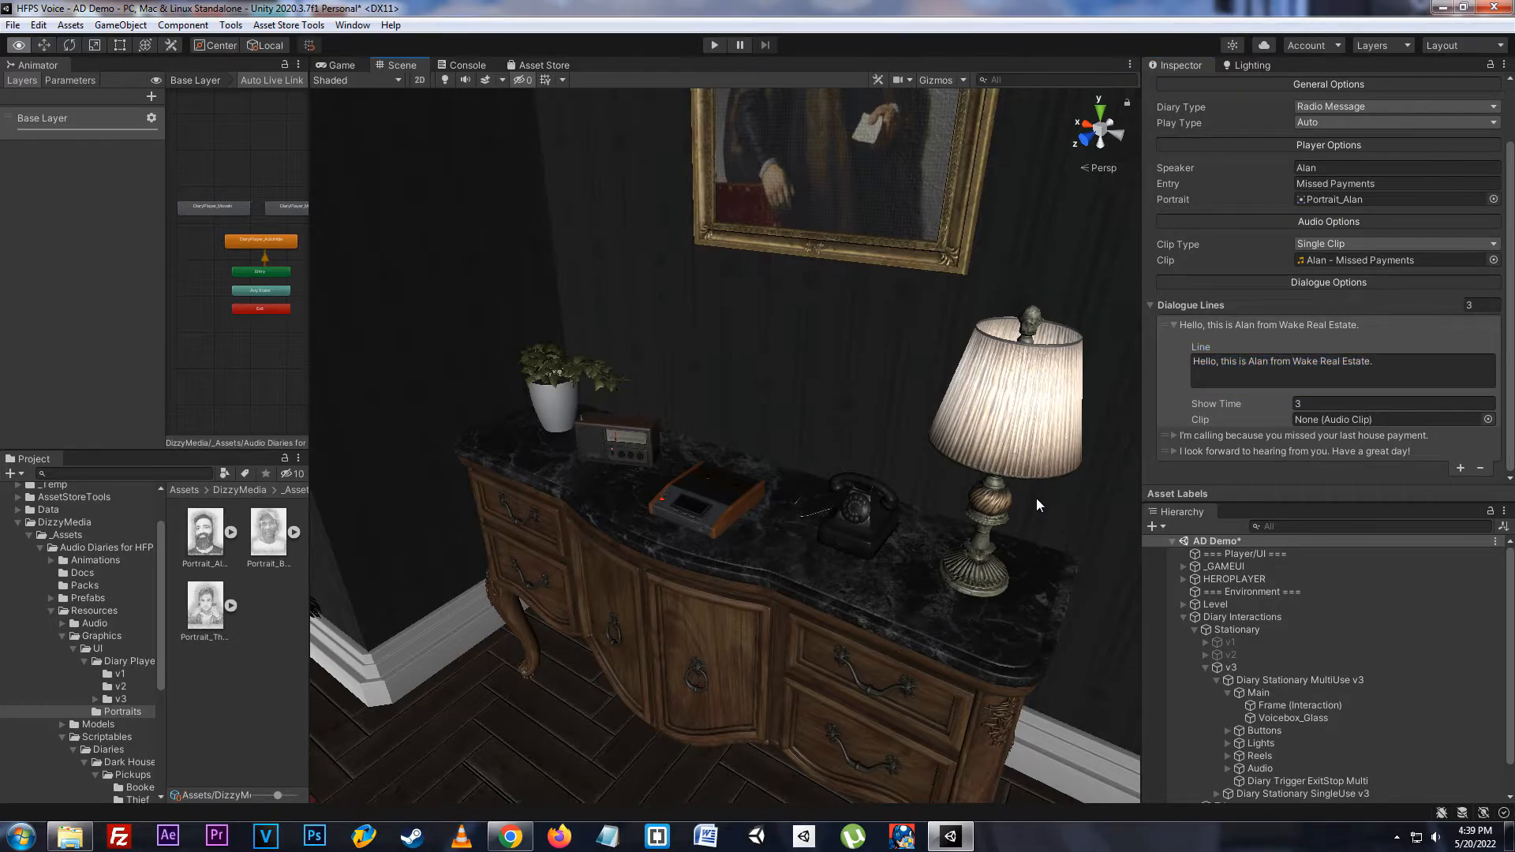
click(1314, 402)
text(3)
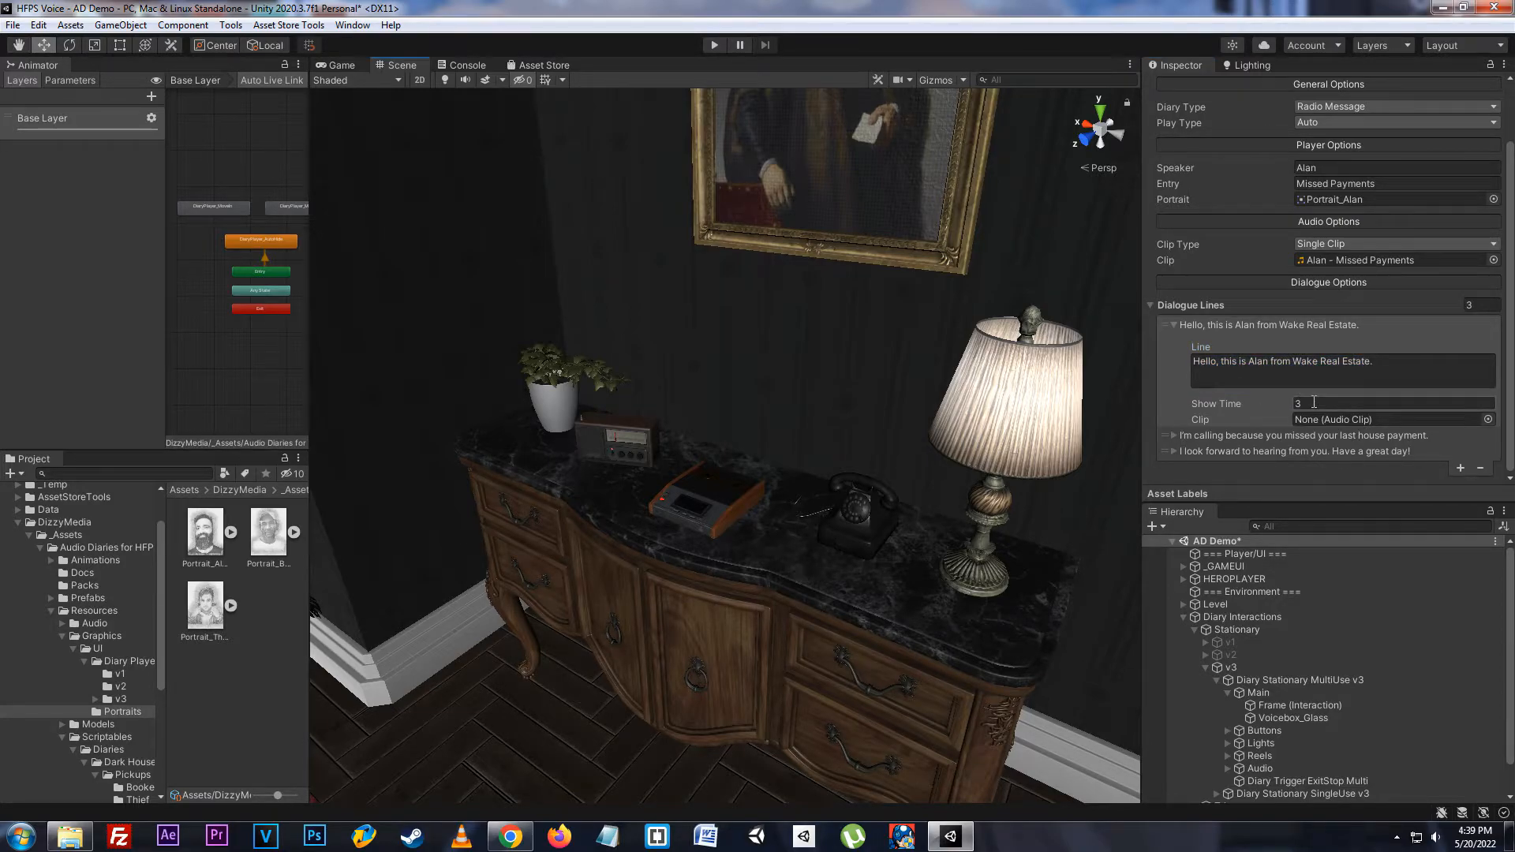
key(Return)
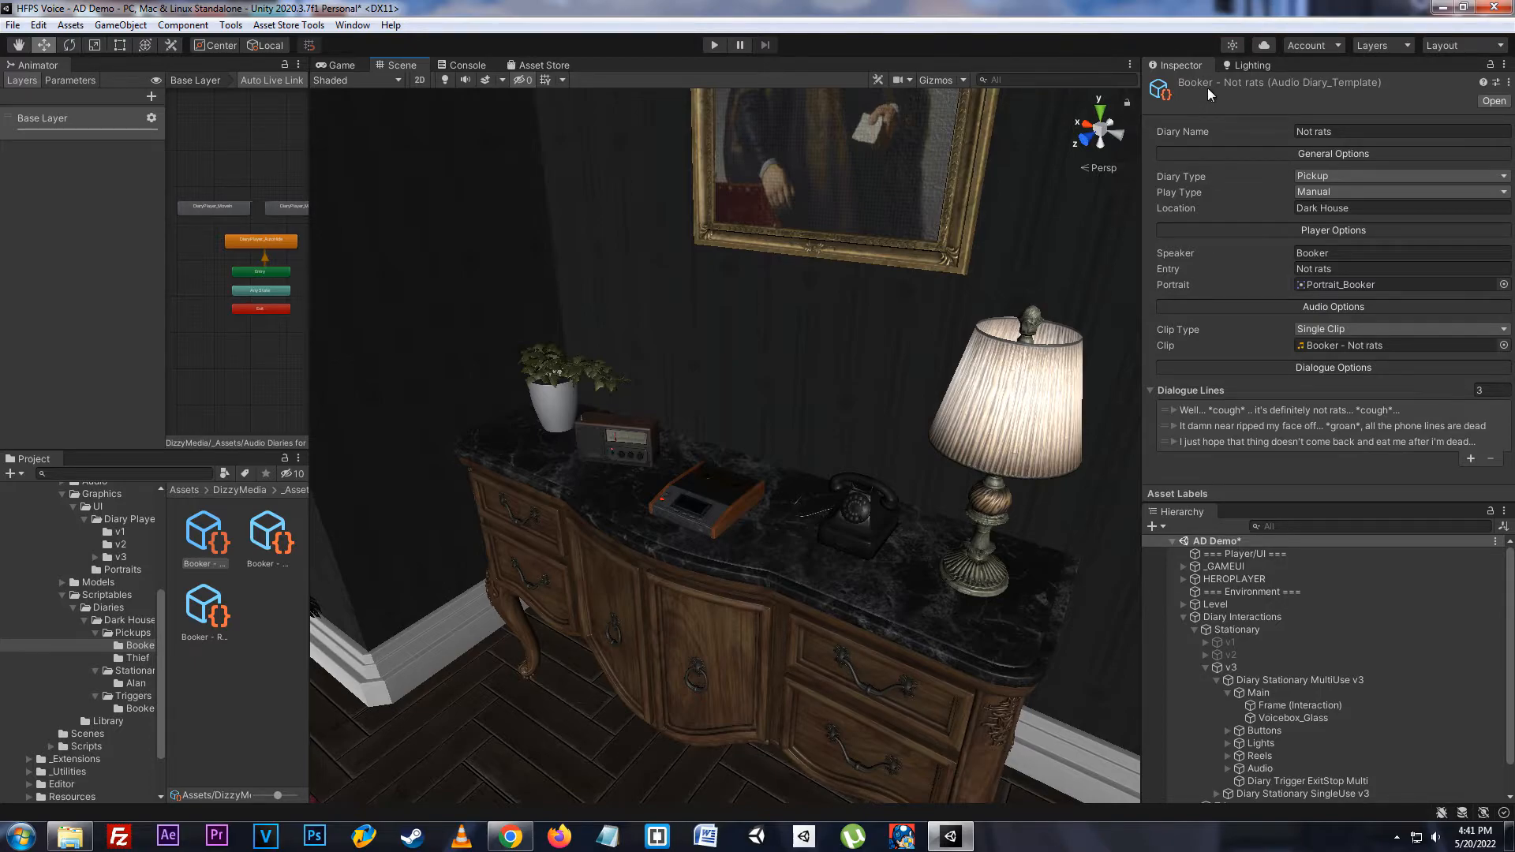
- Examine the Not rats diary's Diary Type, Play Type and Location settings, keeping Pickup, Manual and Dark House
click(1356, 176)
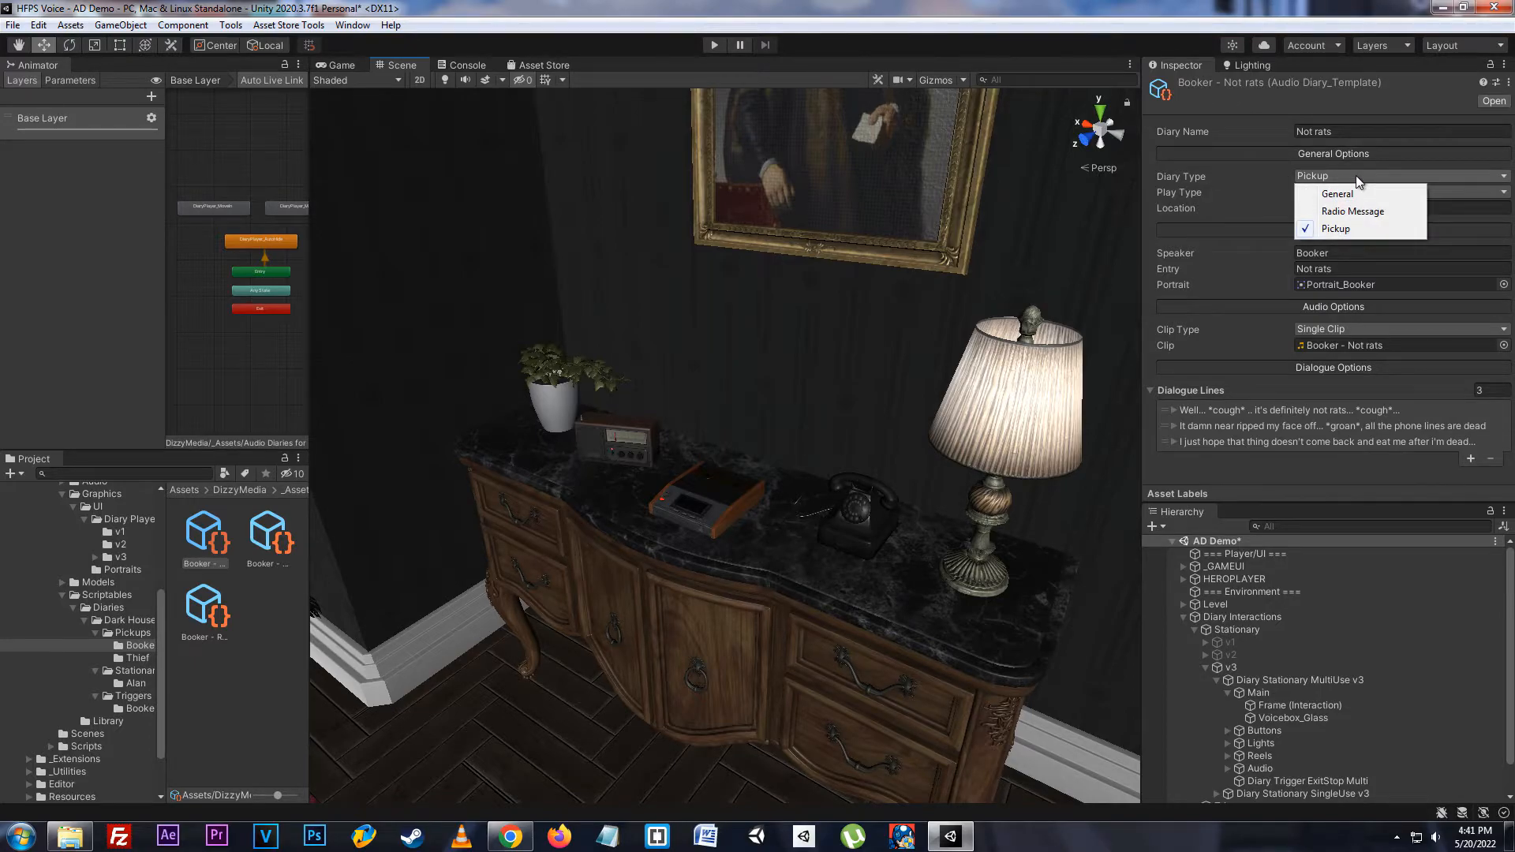
click(1274, 183)
click(1358, 191)
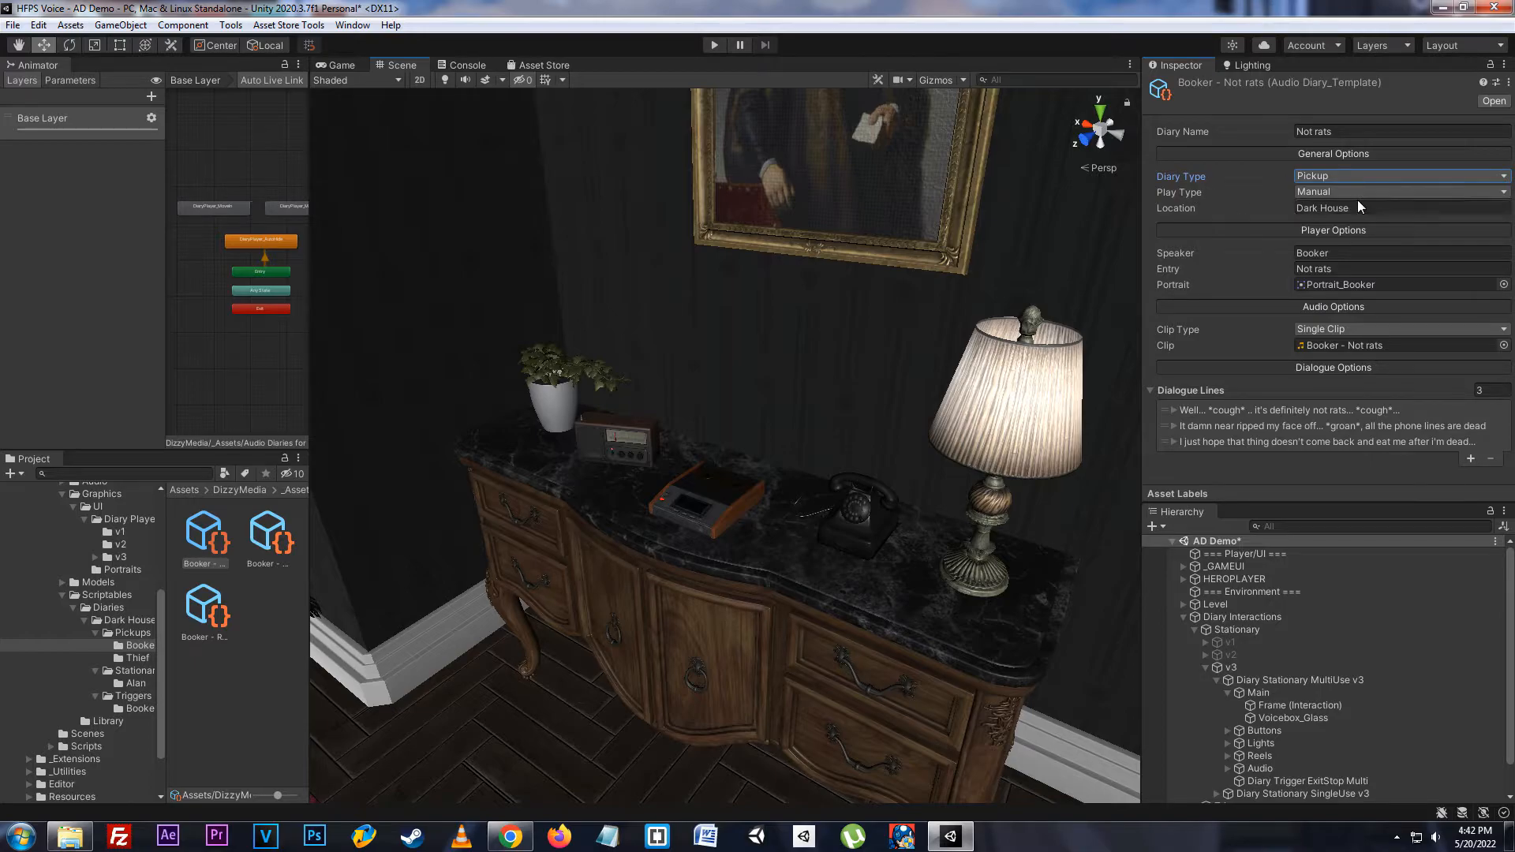
click(1236, 191)
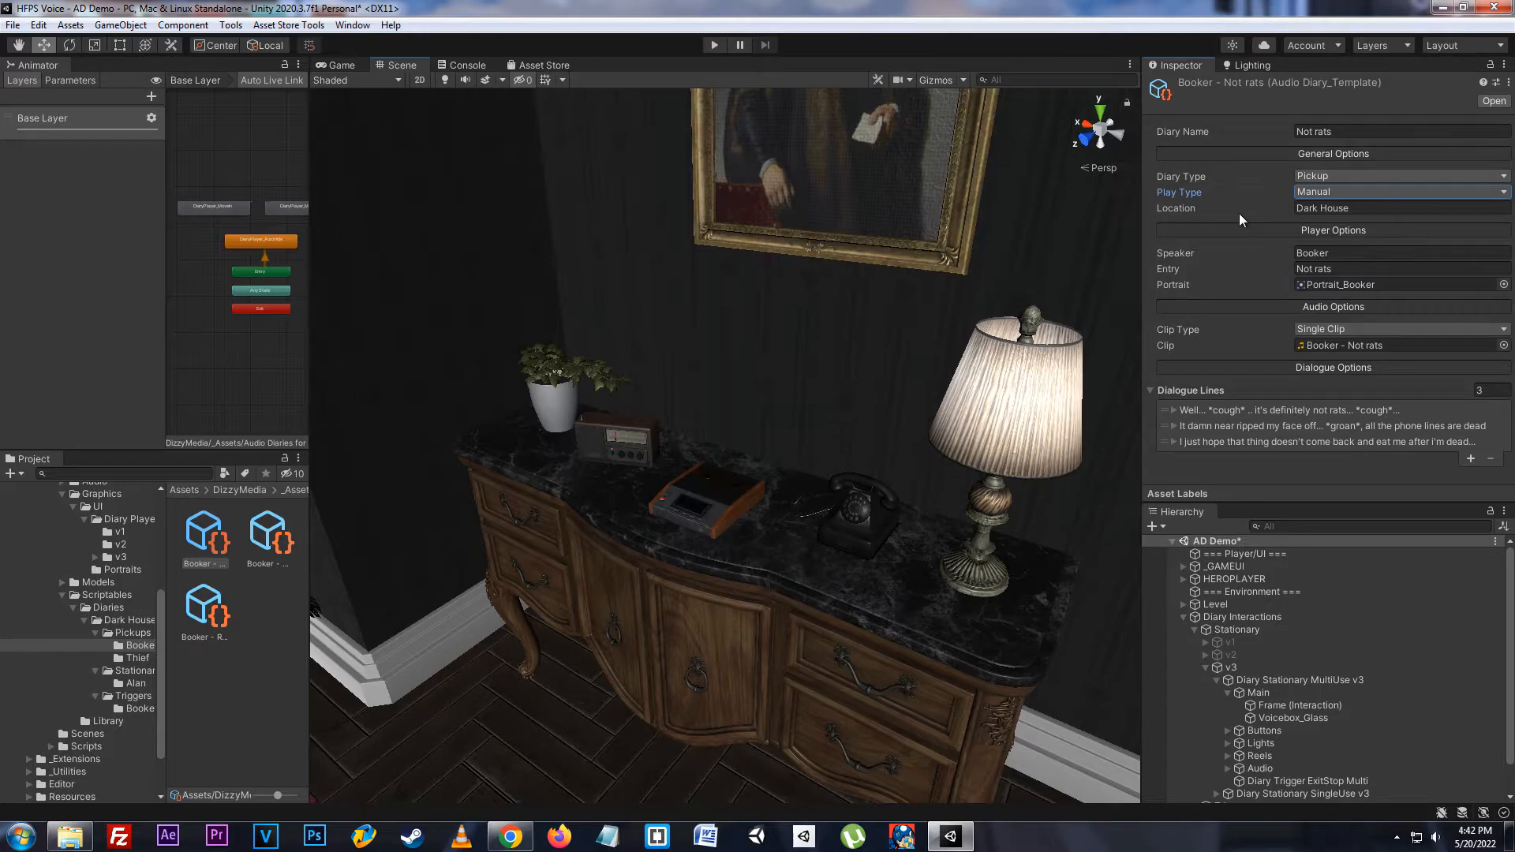
click(1393, 208)
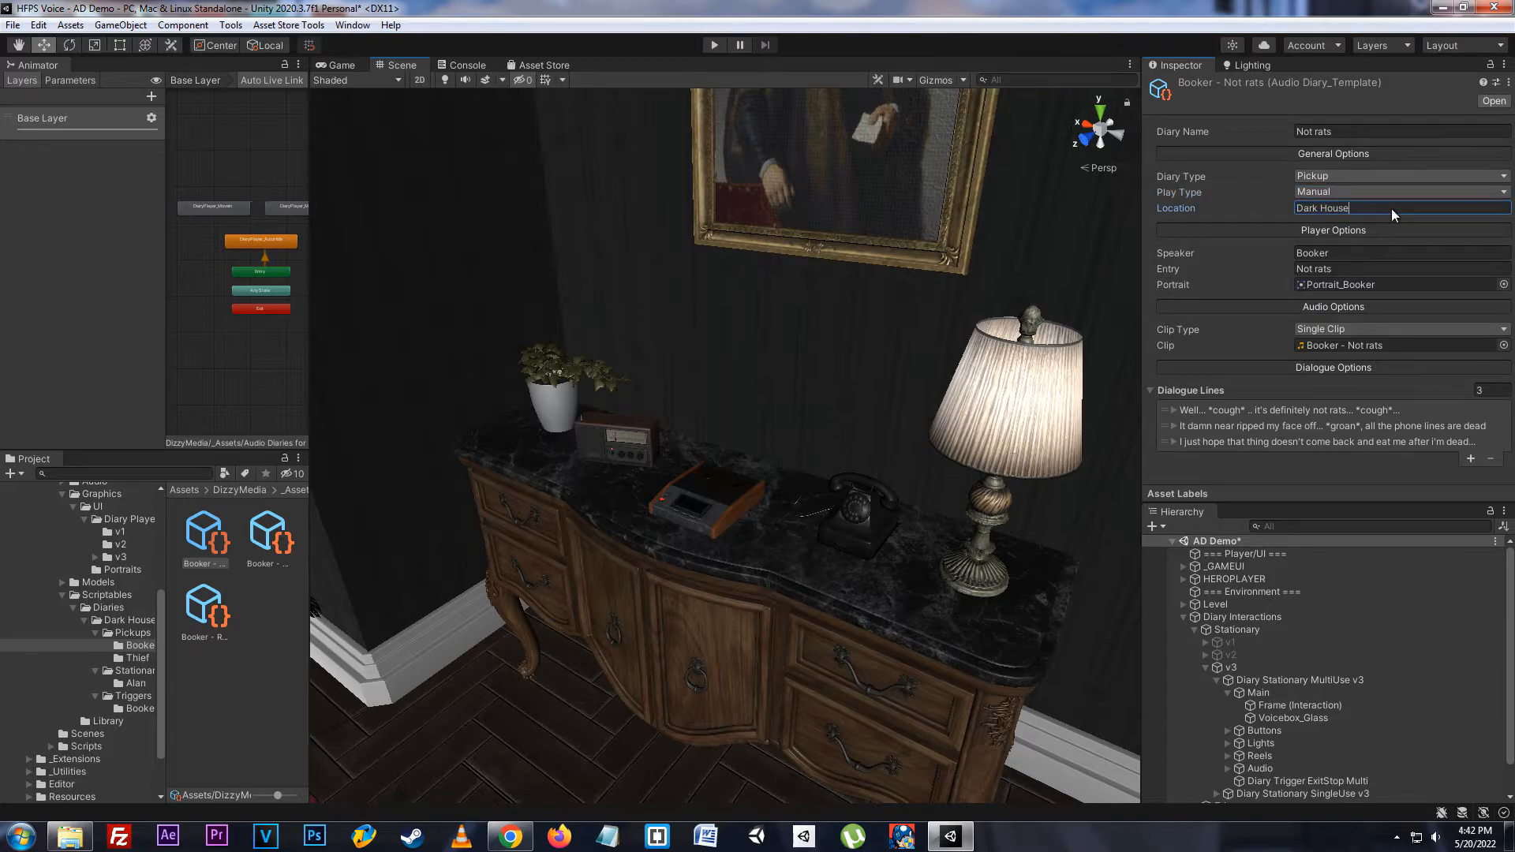
click(1110, 230)
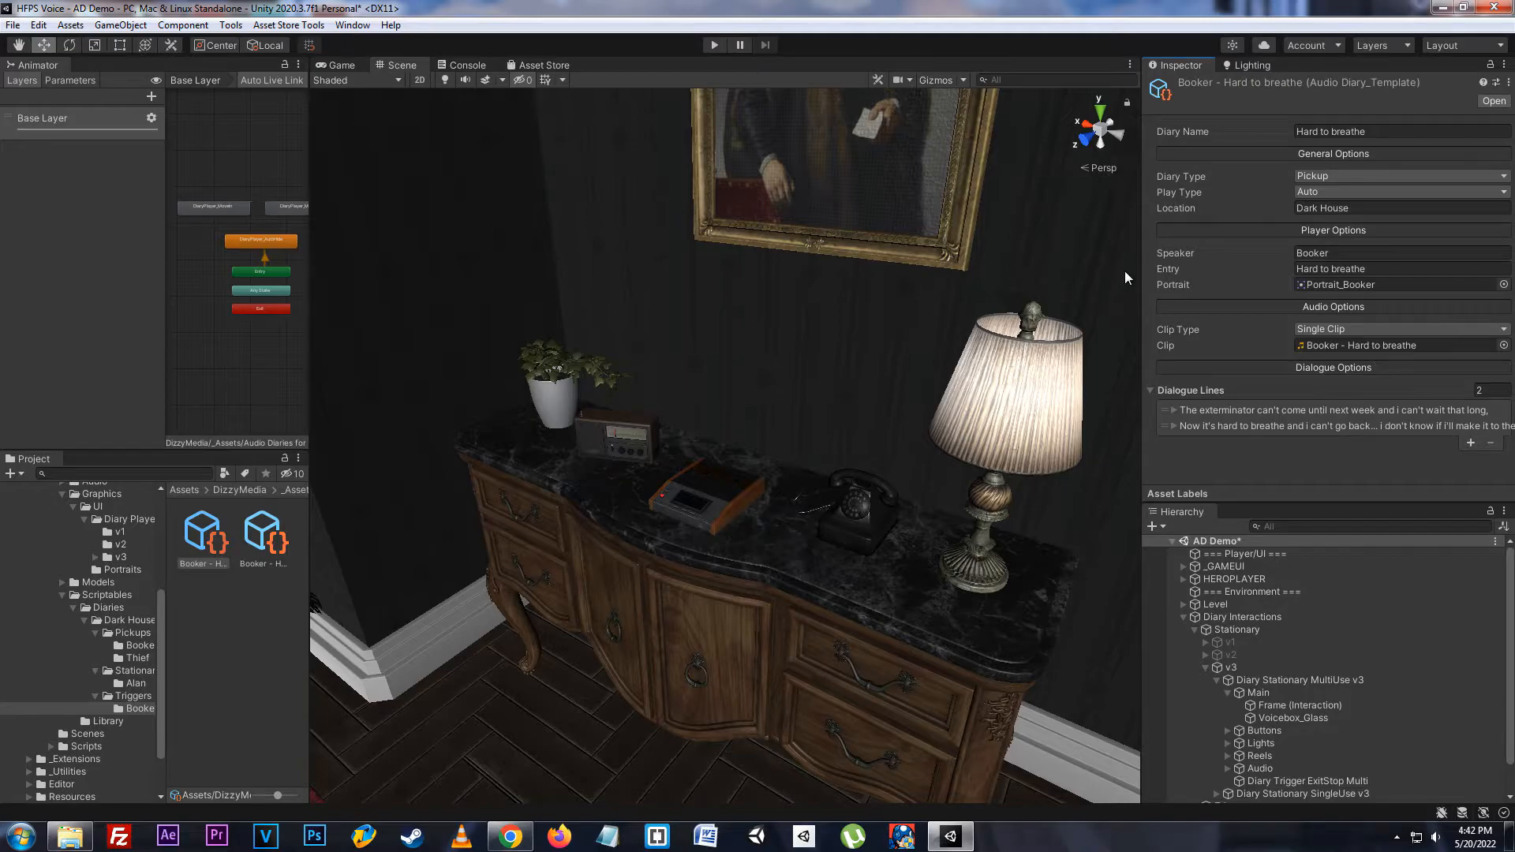
- Check the Play Type choices of the Hard to breathe trigger diary, keeping Auto
click(1324, 194)
click(1332, 227)
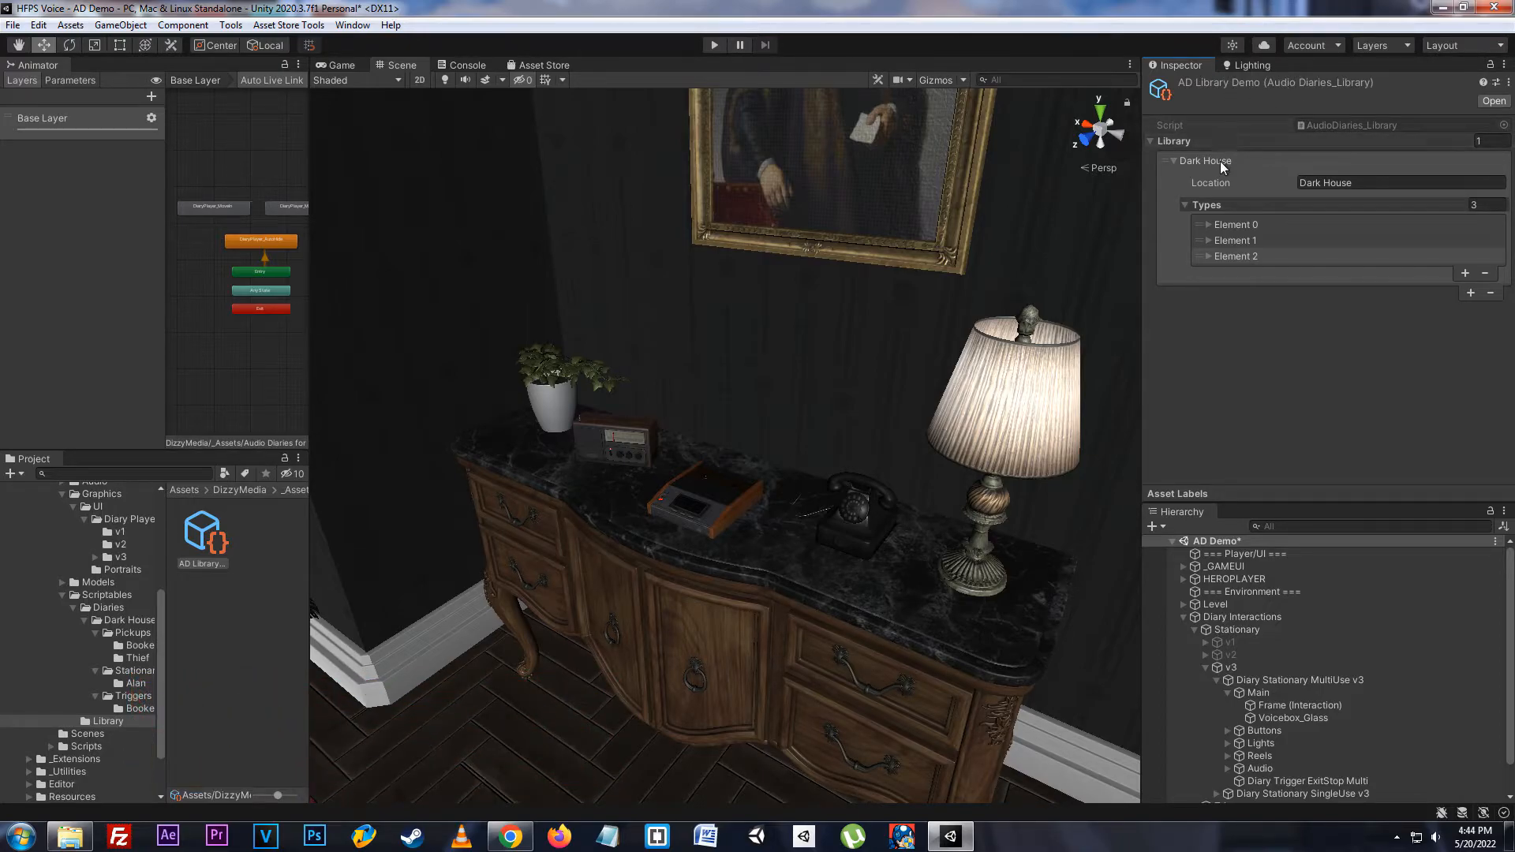
- Inspect the Dark House location in AD Library Demo, expanding its three diary types and the Radio Message diary templates
click(1369, 182)
click(1384, 182)
key(Return)
click(1244, 225)
click(1237, 300)
click(1237, 286)
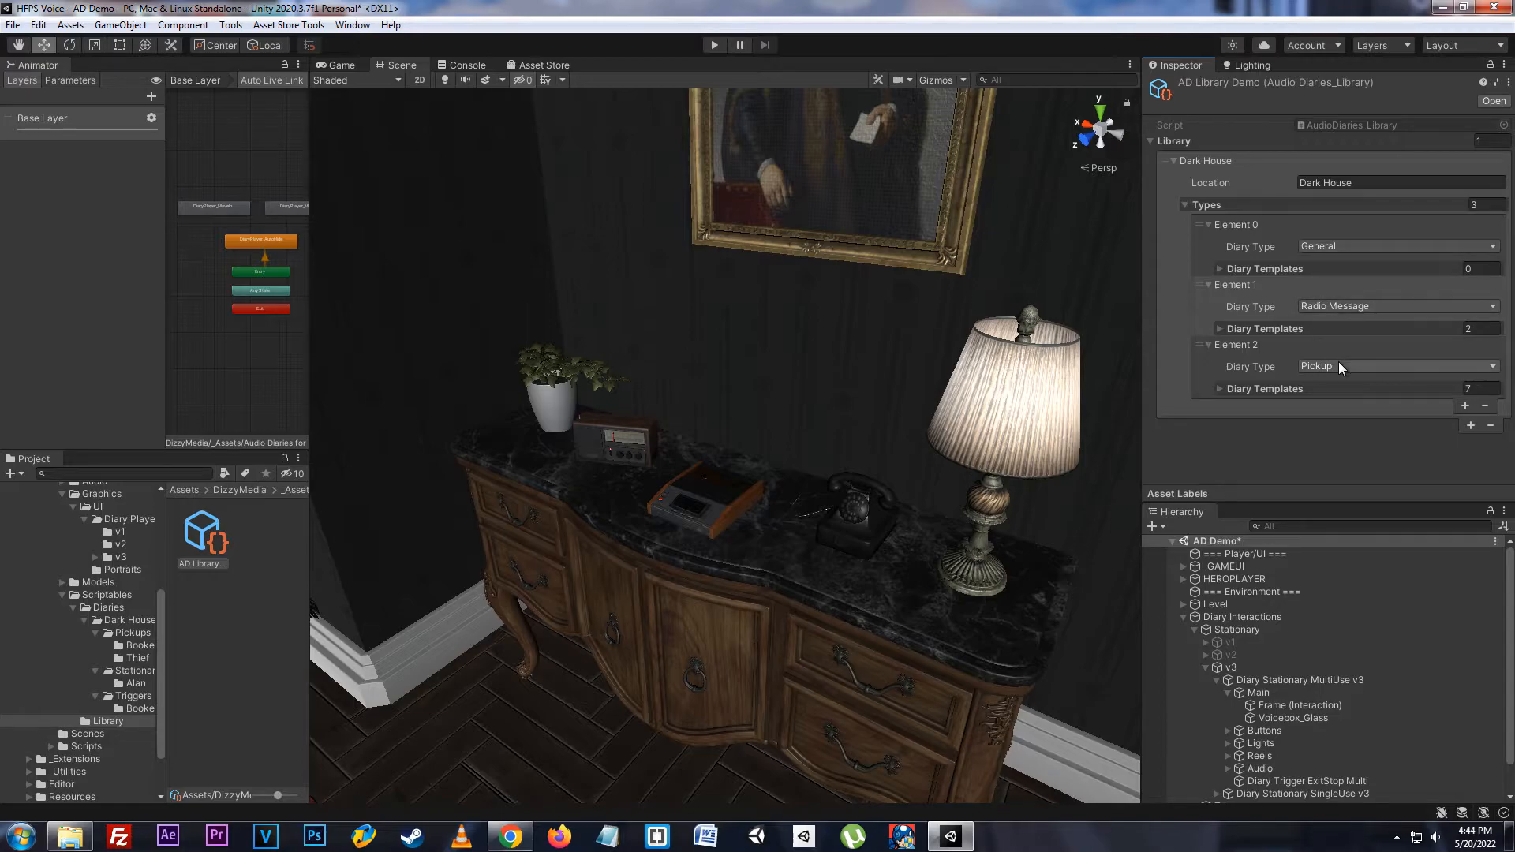
click(1277, 330)
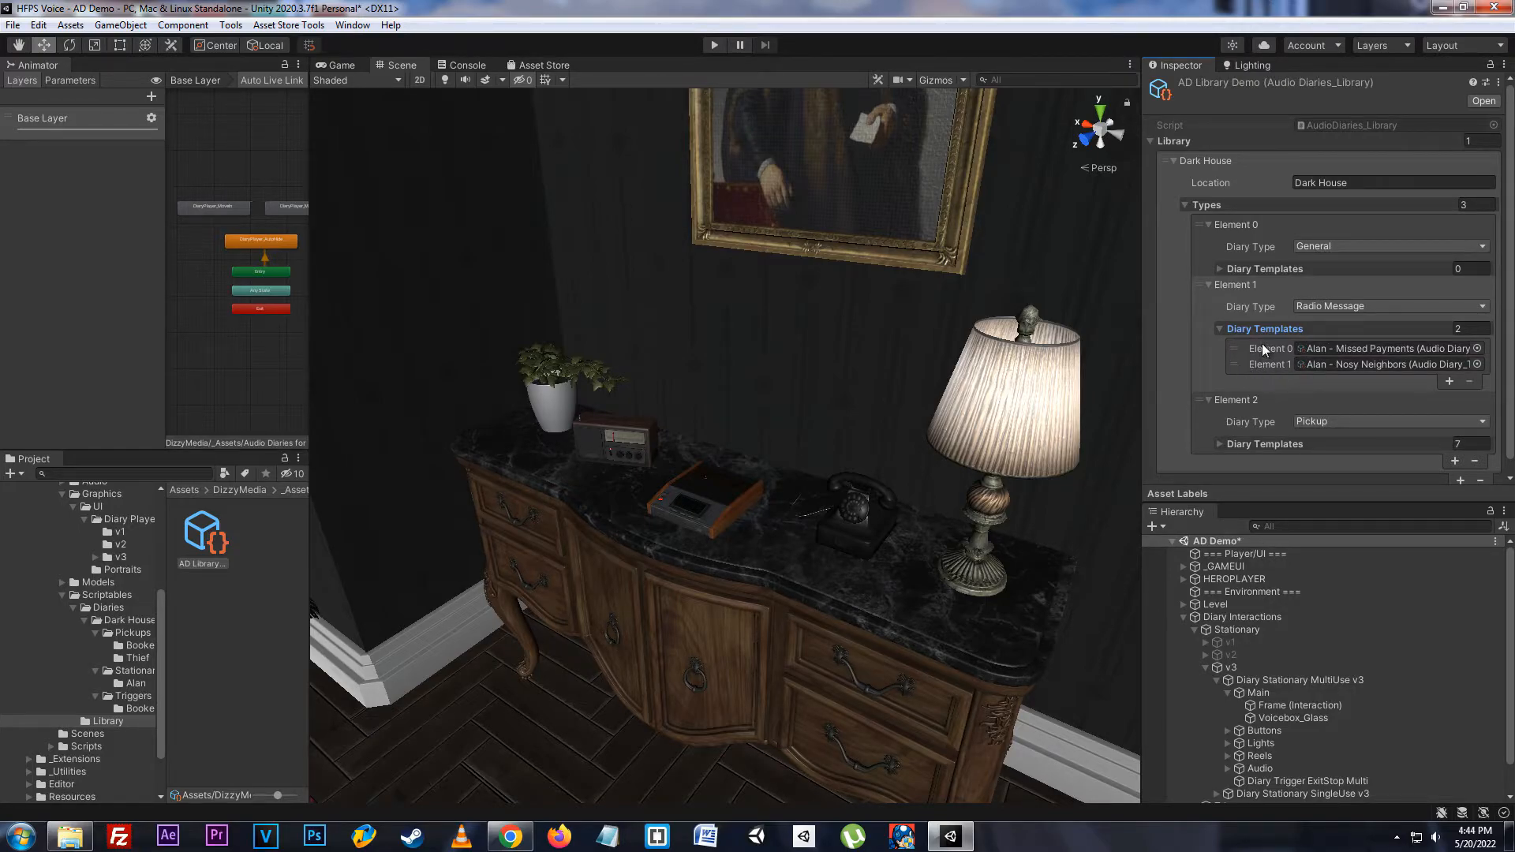
- Inspect the Missed Payments diary's Diary Type from AD Library Demo, and collapse the library's Radio Message type
click(1343, 349)
click(207, 540)
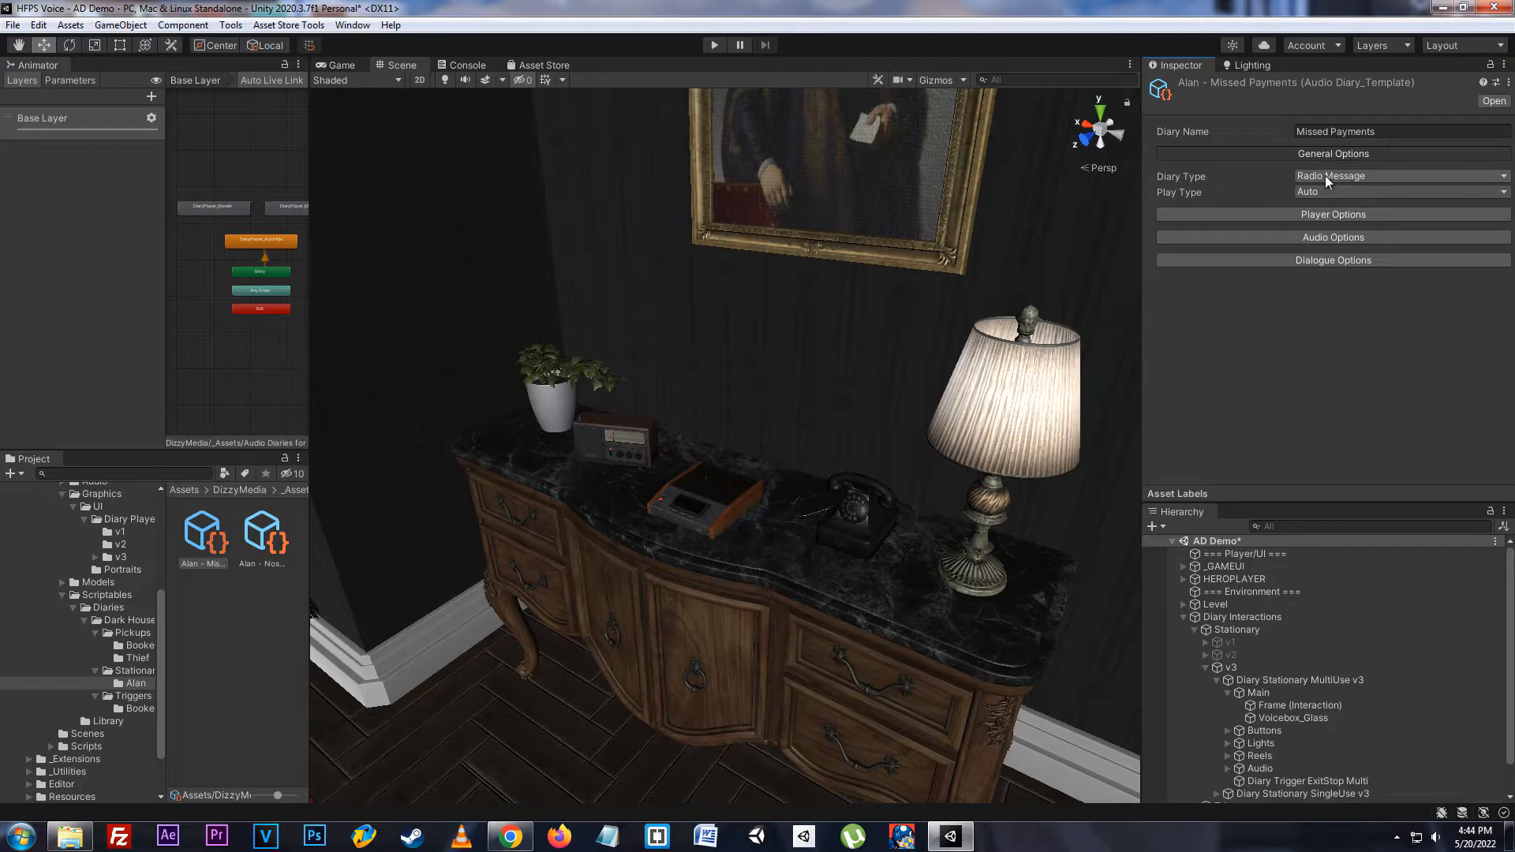
click(139, 717)
click(204, 535)
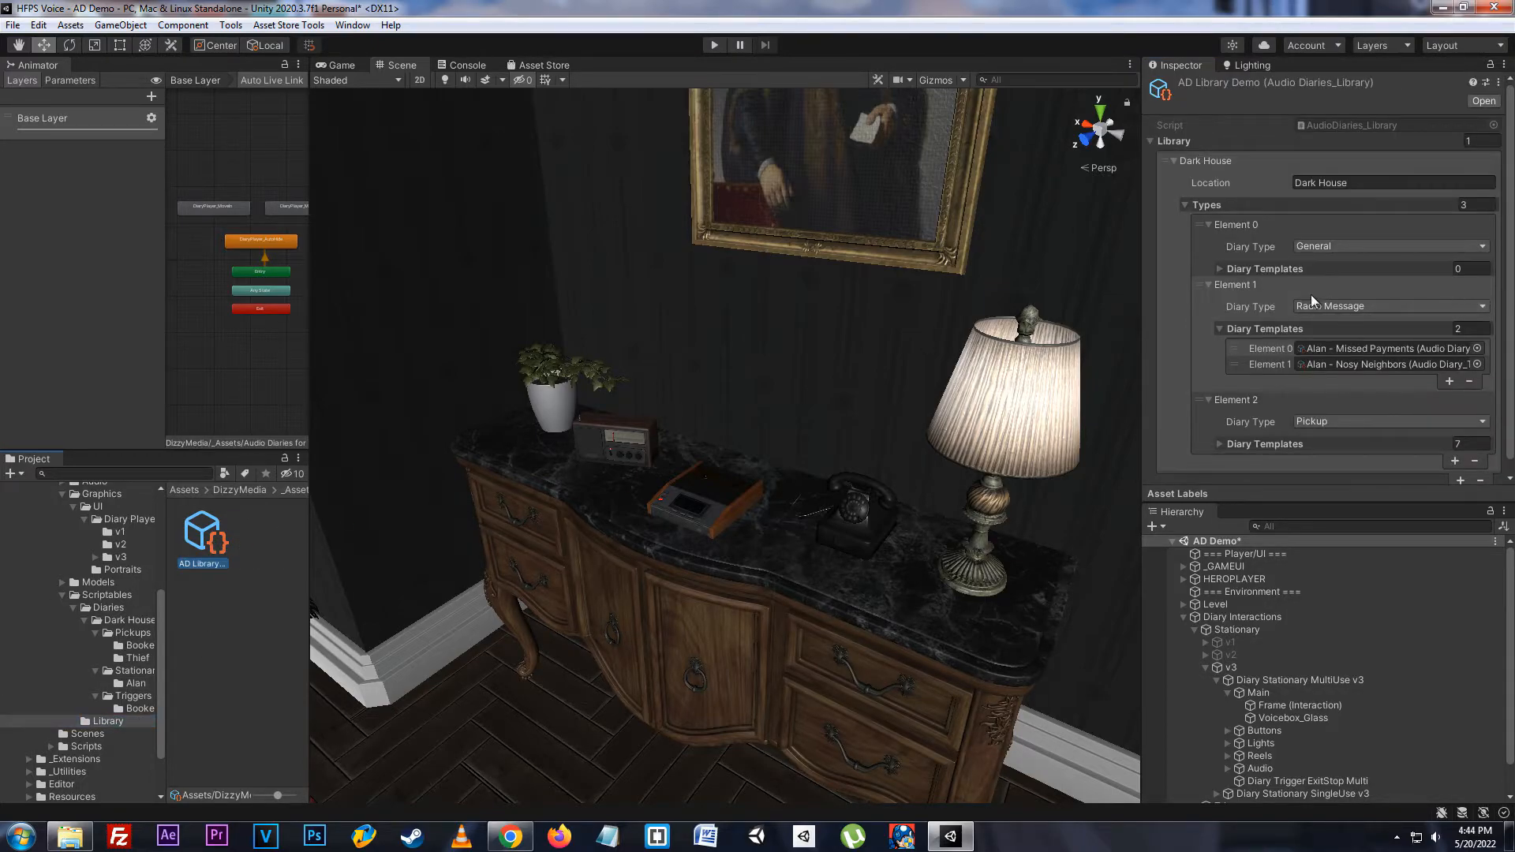
click(1274, 330)
click(1258, 286)
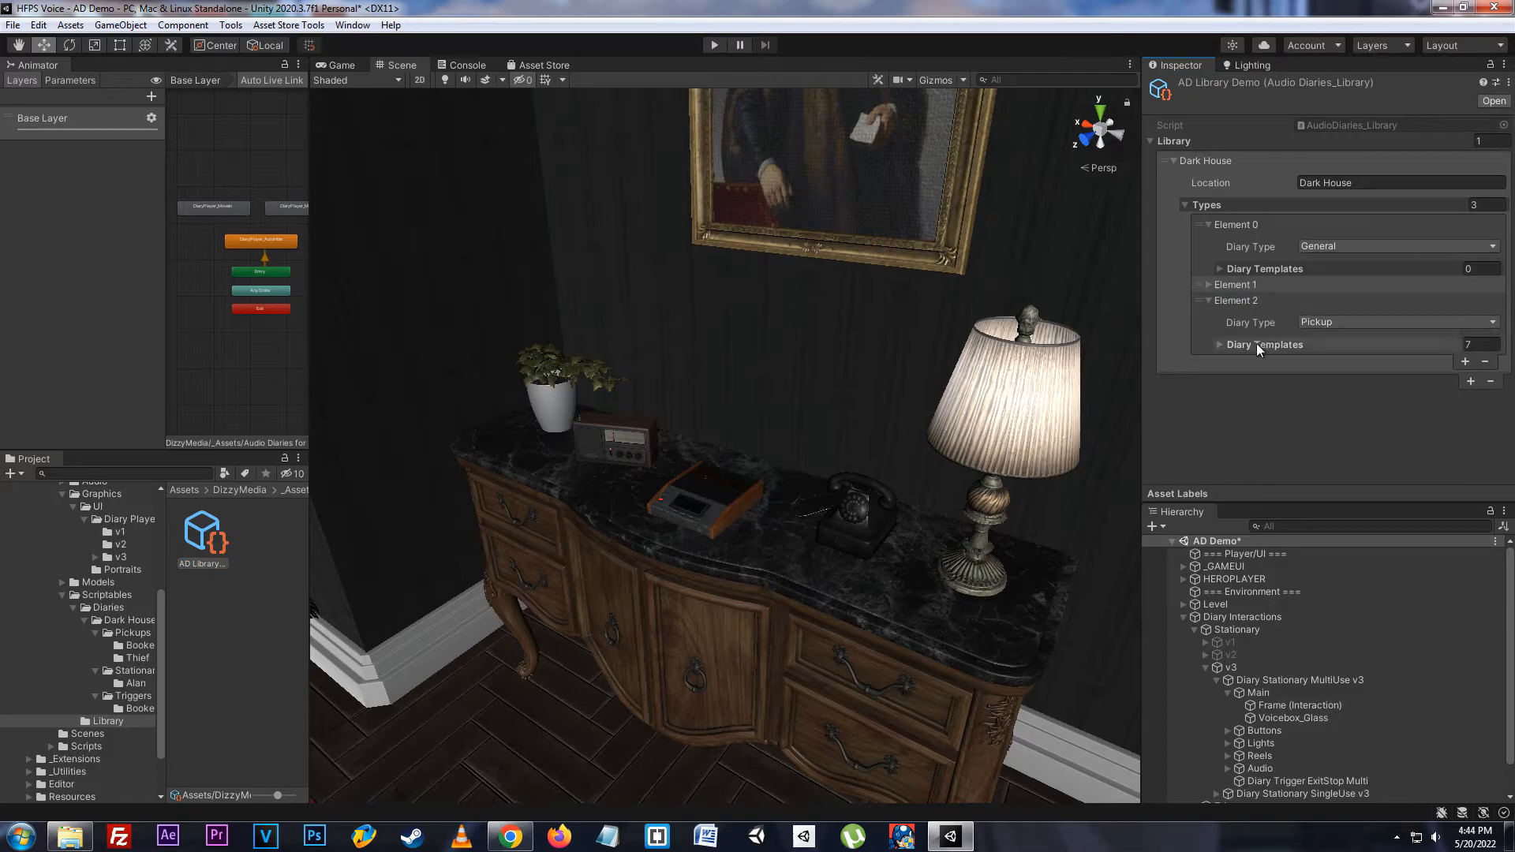
- Inspect the library's Pickup templates and the Hard to breathe diary's General Options, and collapse the remaining types in AD Library Demo
click(1256, 345)
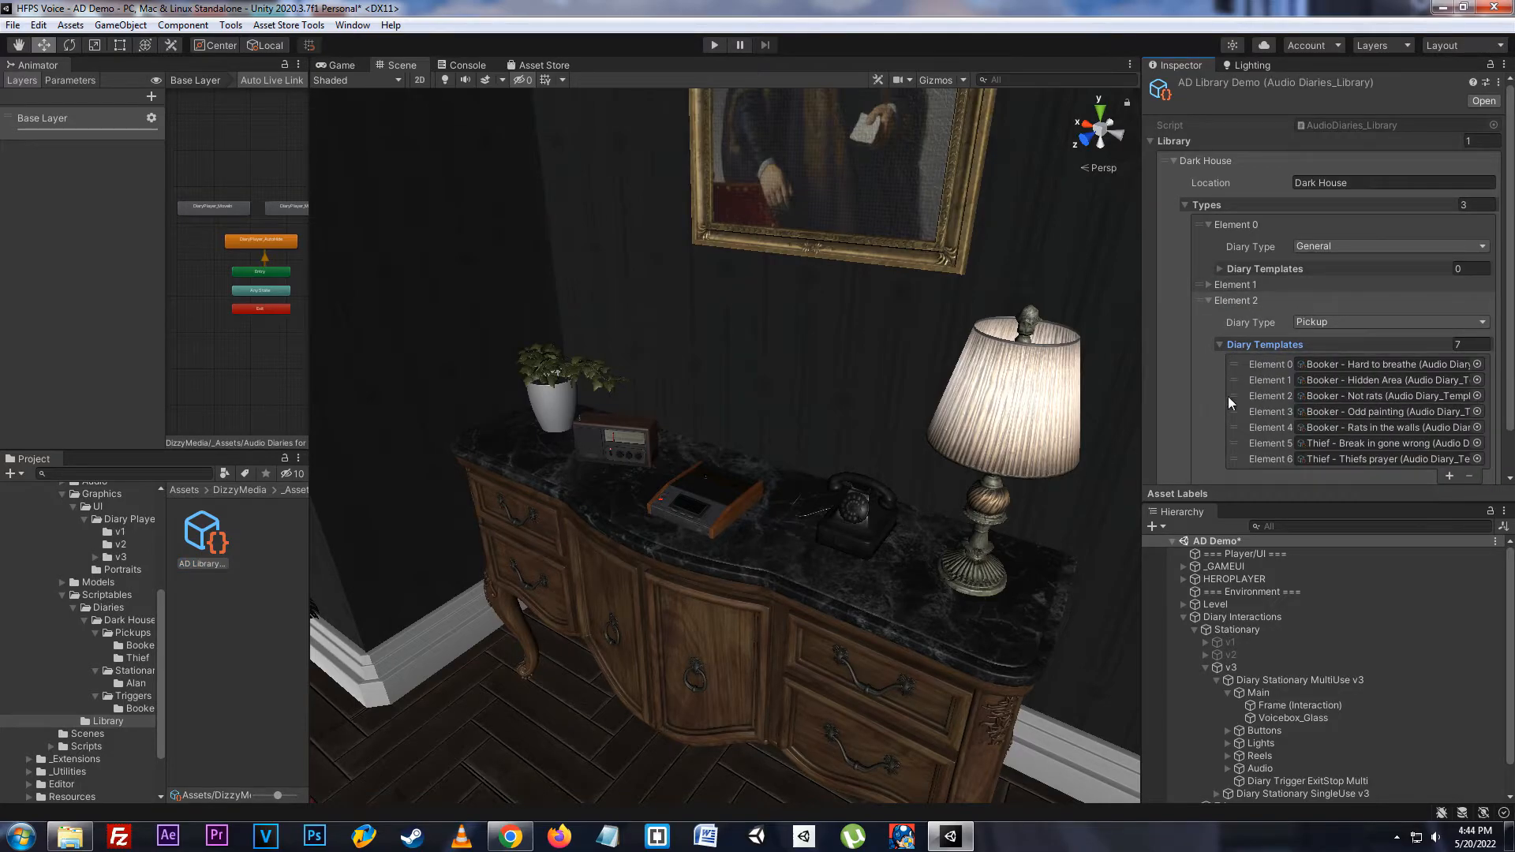
click(1334, 367)
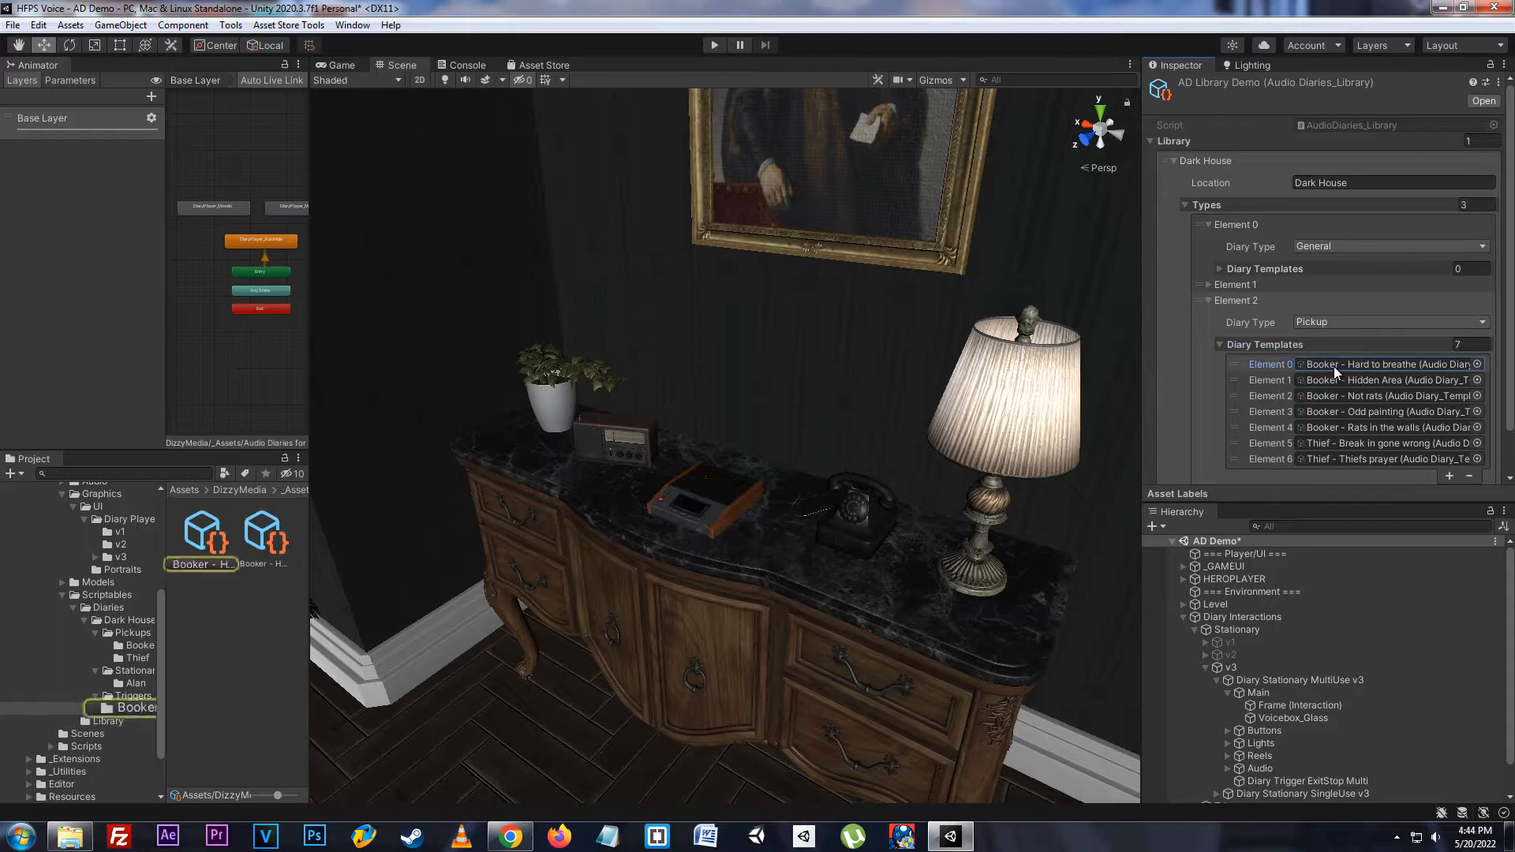
double_click(1334, 366)
click(1316, 155)
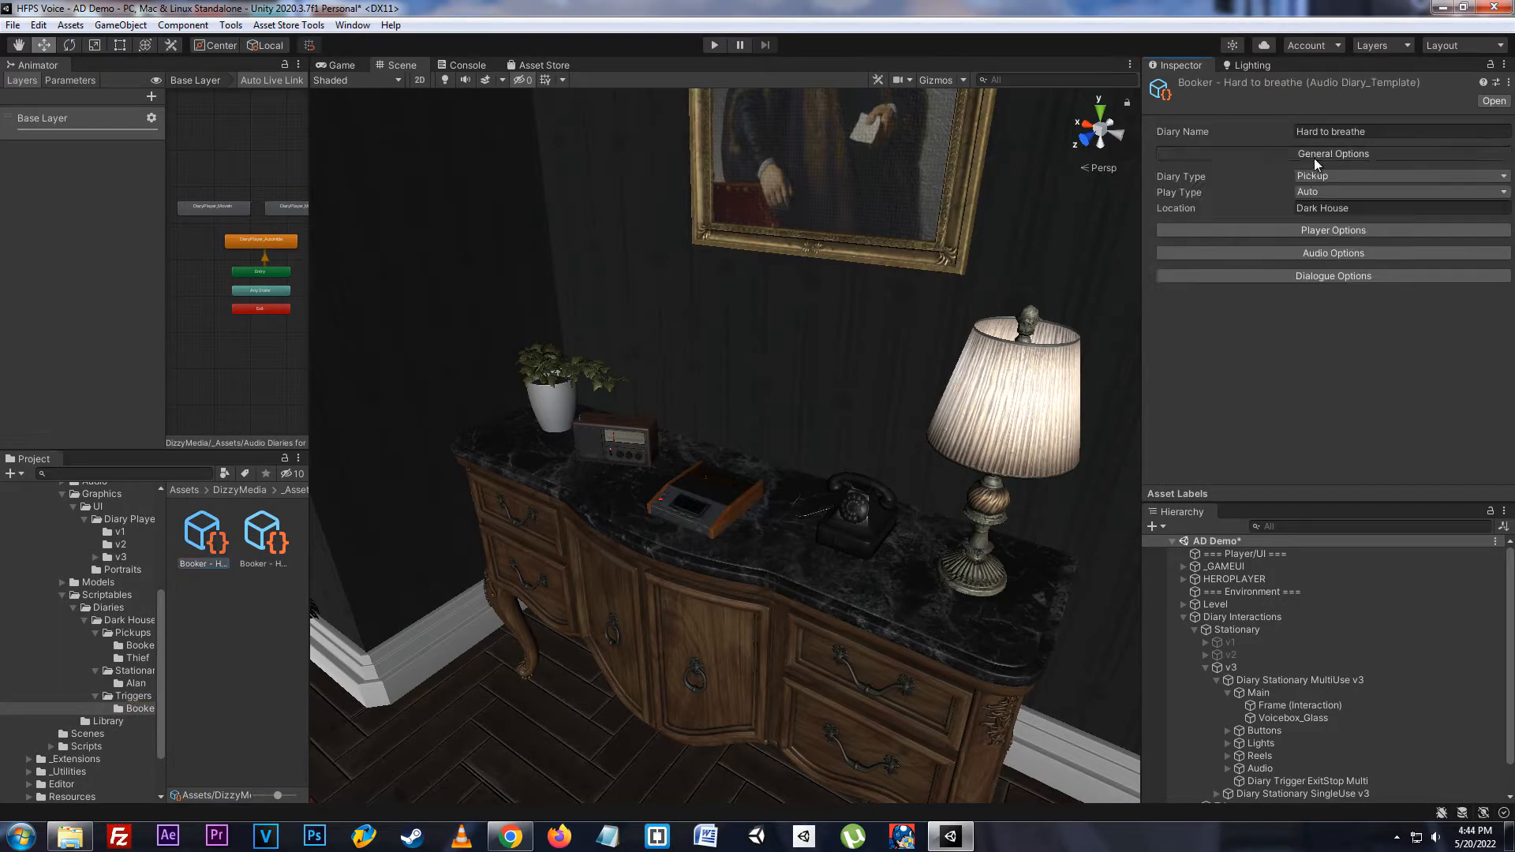
click(117, 722)
click(203, 537)
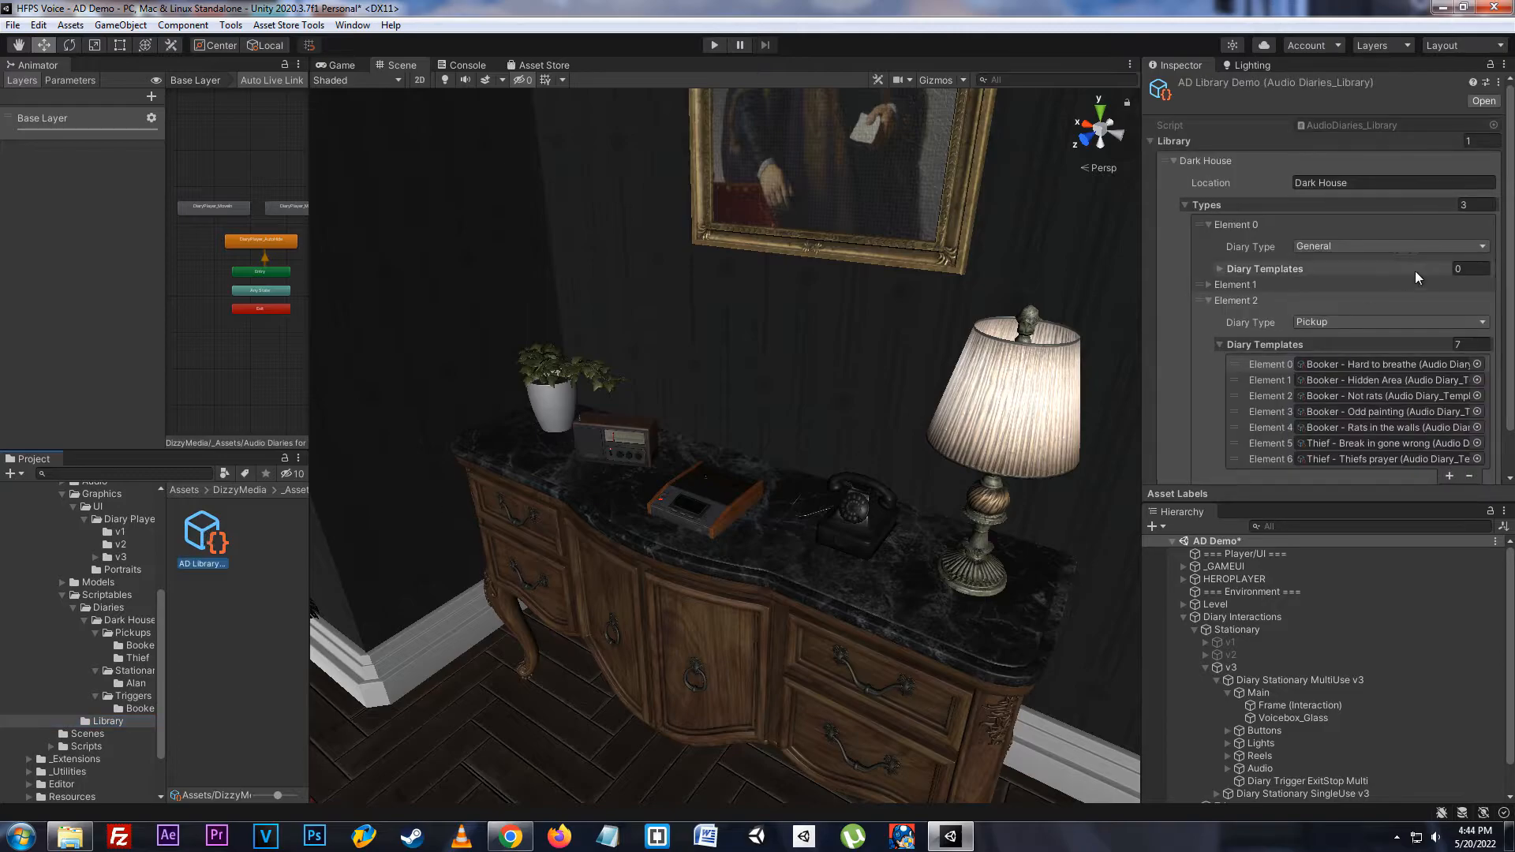
click(1263, 345)
click(1254, 300)
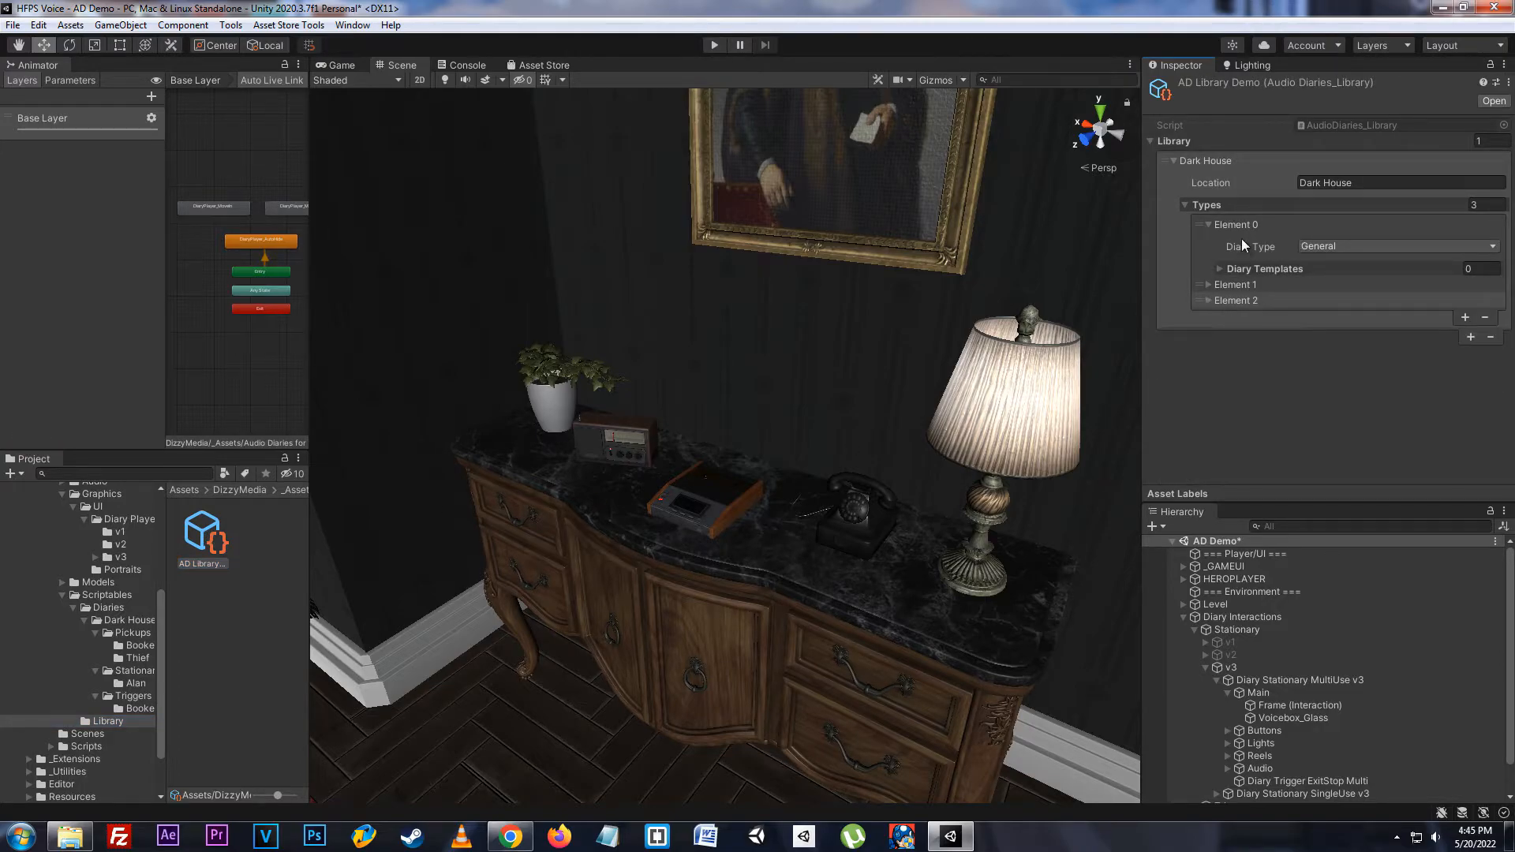
click(1243, 225)
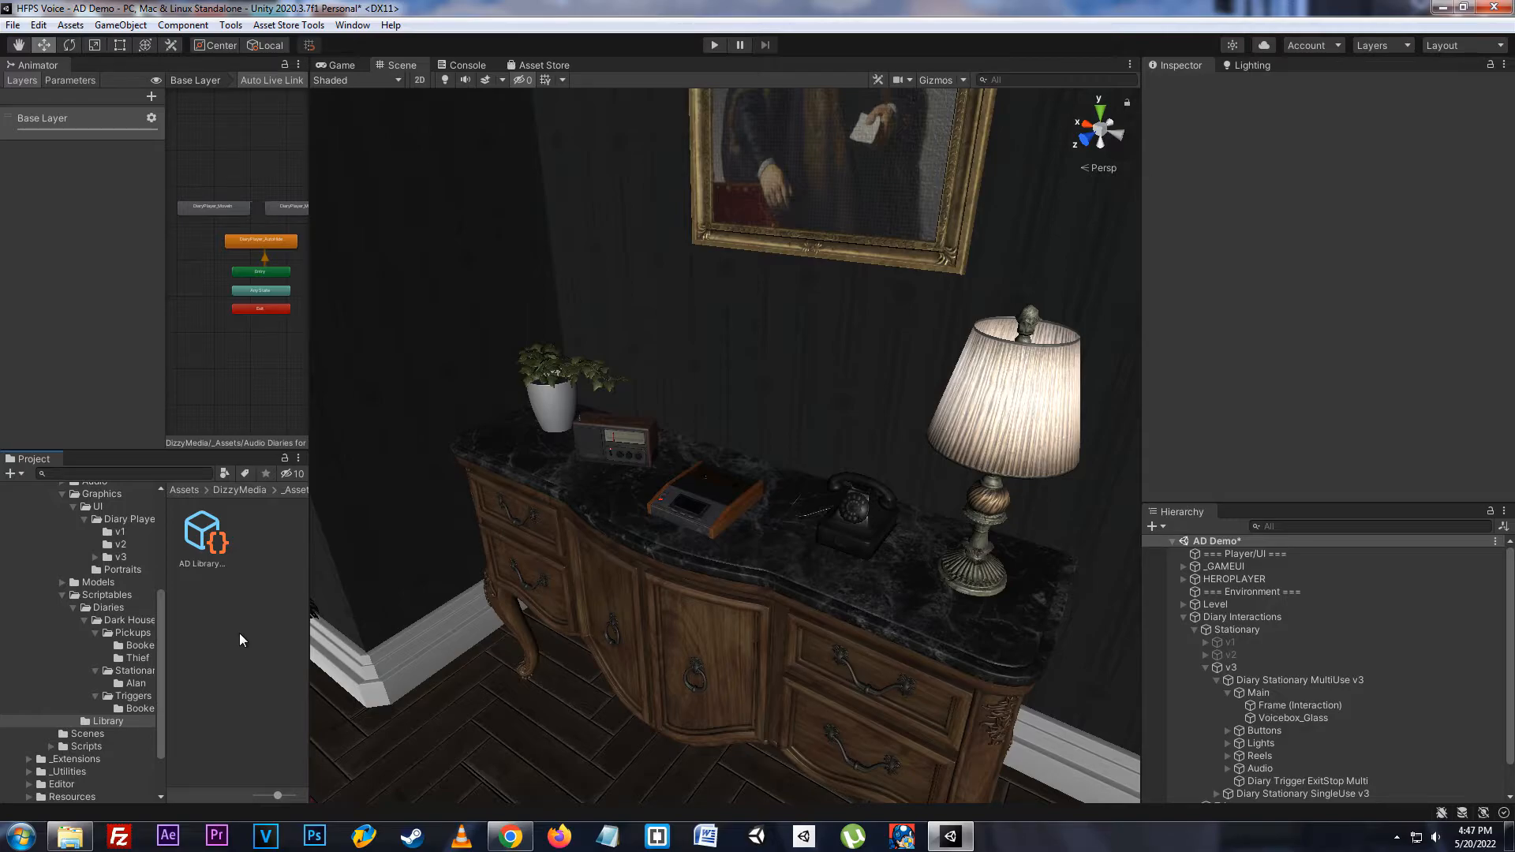
- Create a new AudioDiary Template asset in the Library folder
right_click(239, 633)
mouse_move(419, 218)
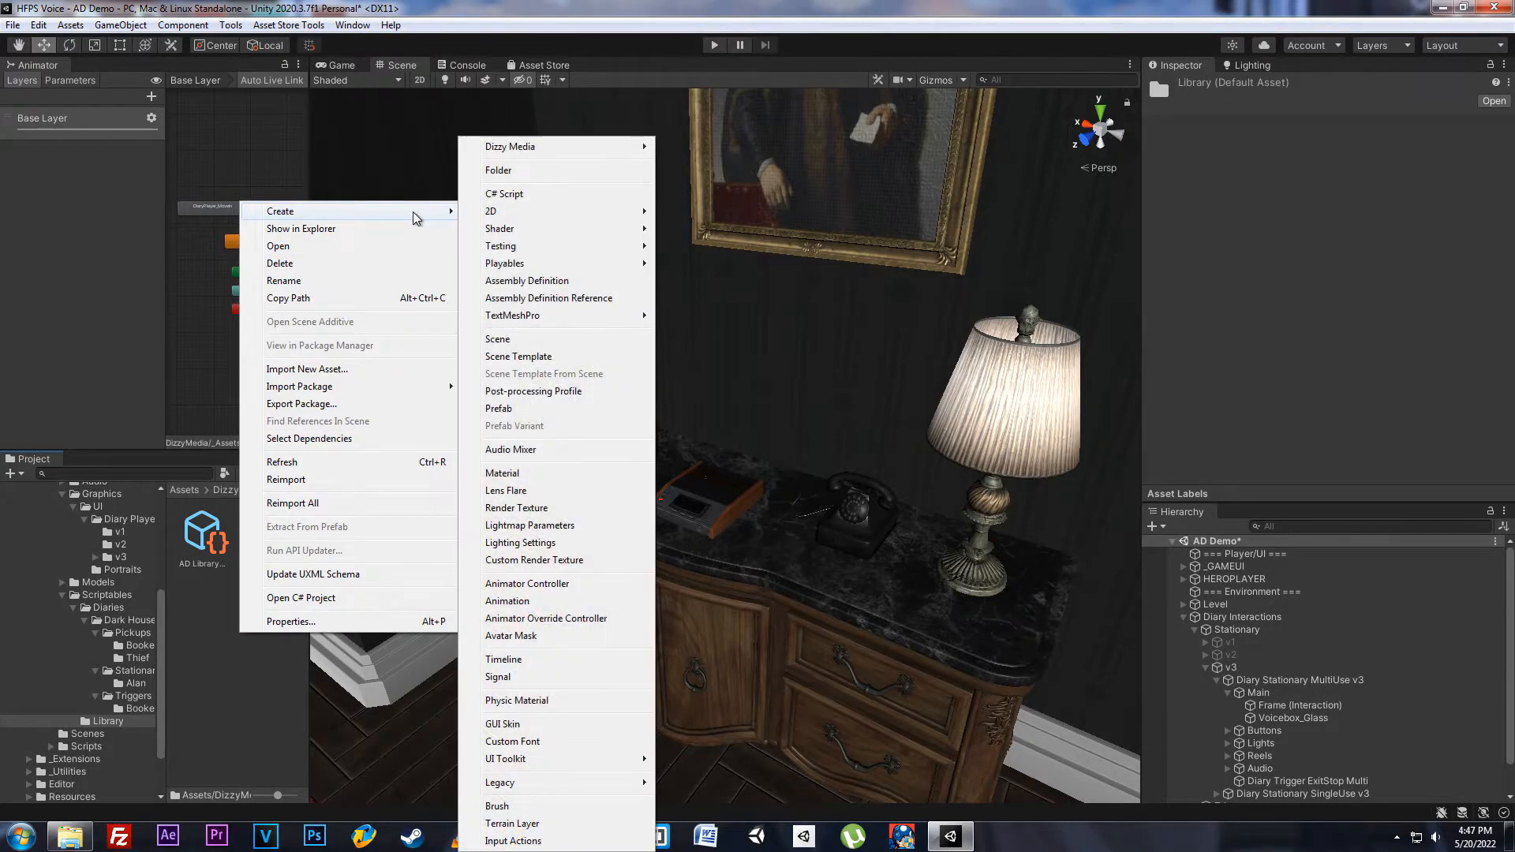
mouse_move(548, 150)
mouse_move(707, 164)
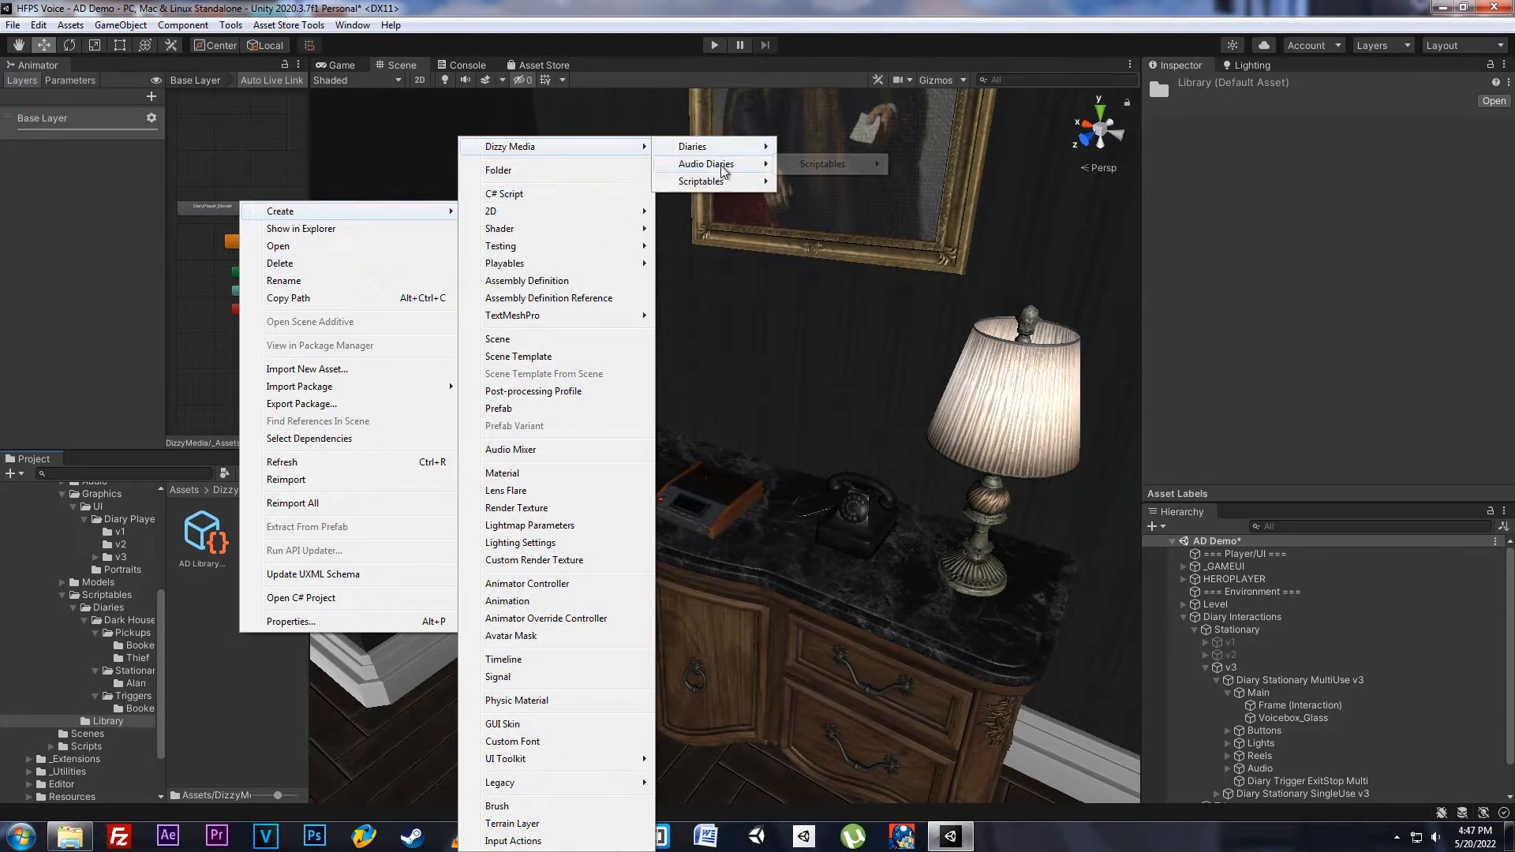
mouse_move(823, 166)
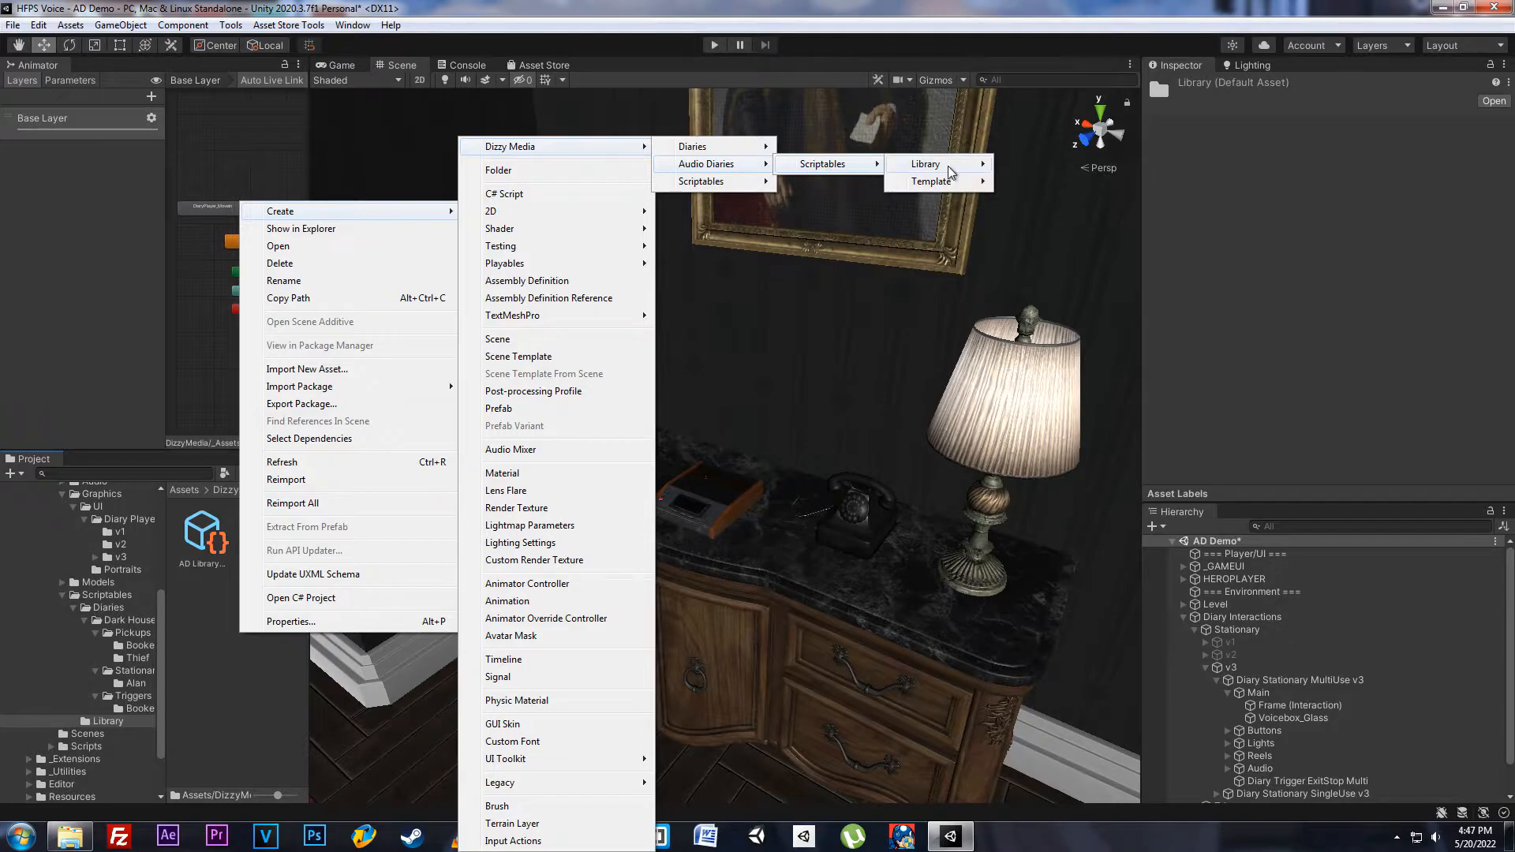
mouse_move(951, 171)
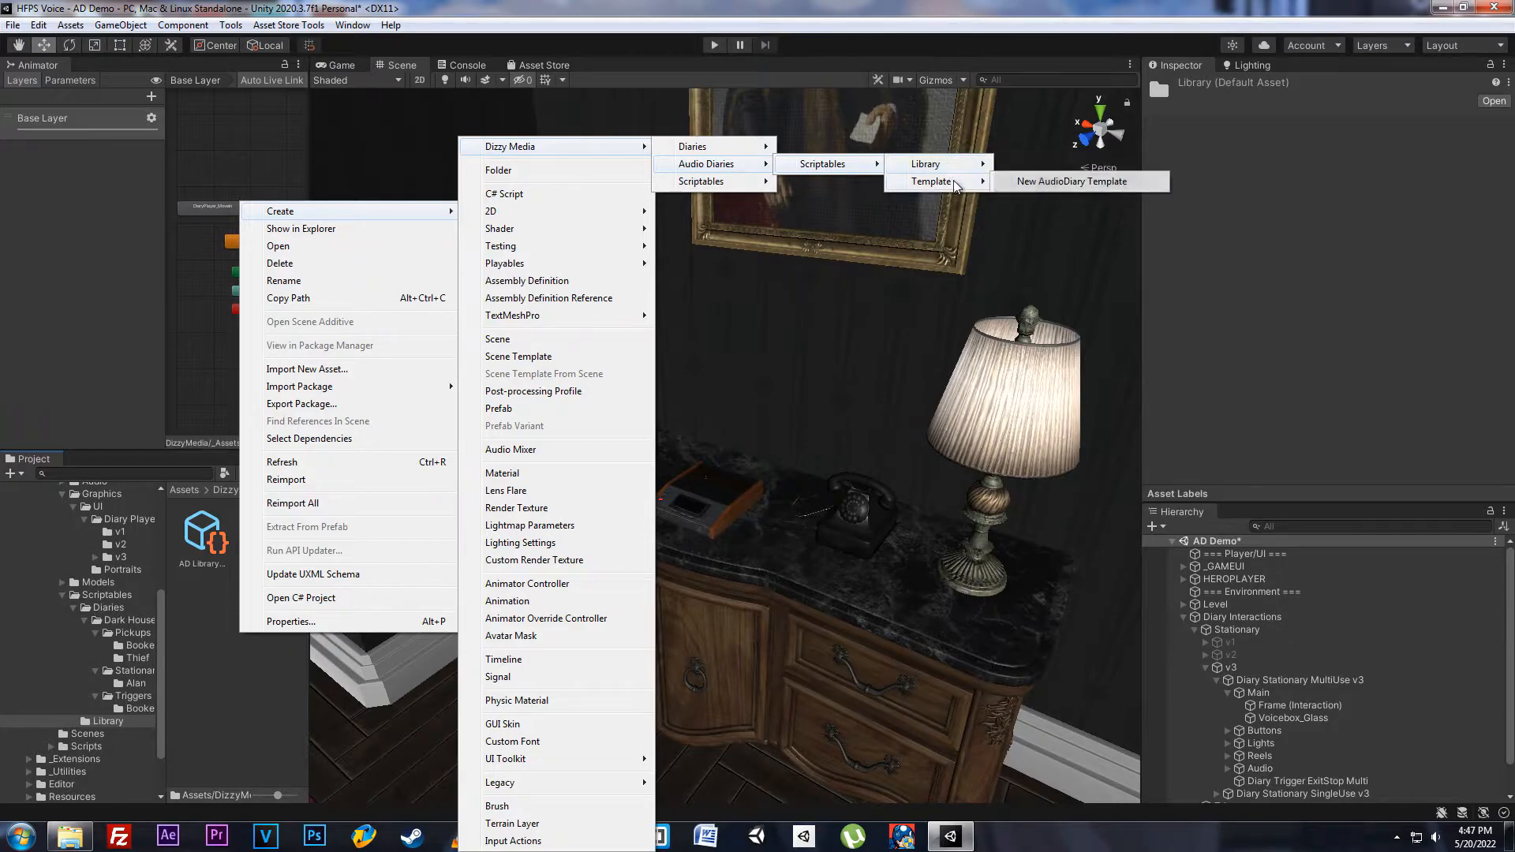
click(1035, 182)
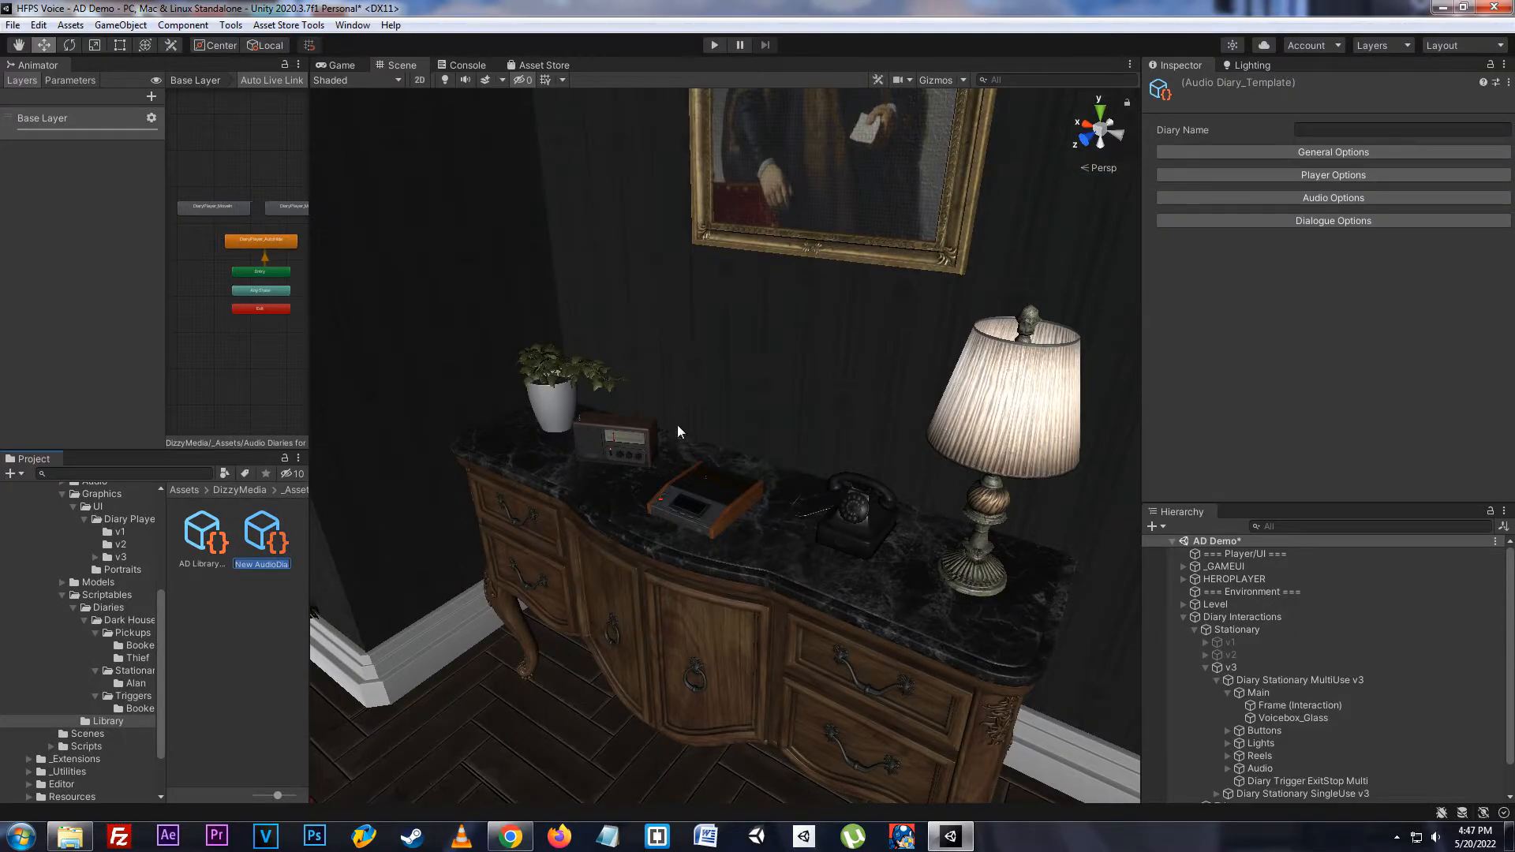
- Examine the new template's General, Player, Audio and Dialogue options alongside the AD Library Demo asset
click(1258, 301)
click(1262, 221)
click(1262, 197)
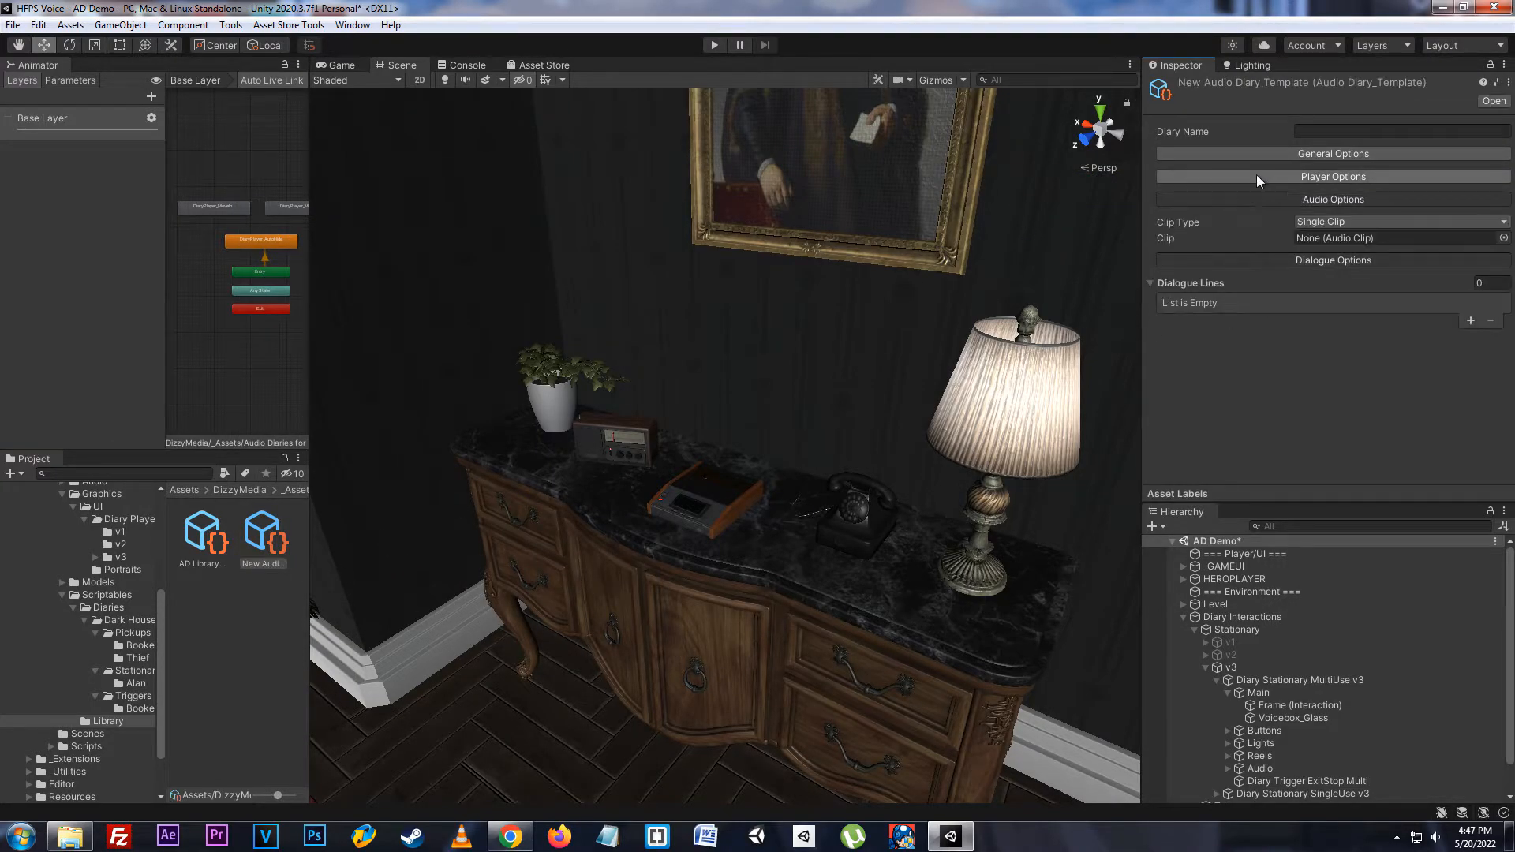
click(1257, 177)
click(1254, 153)
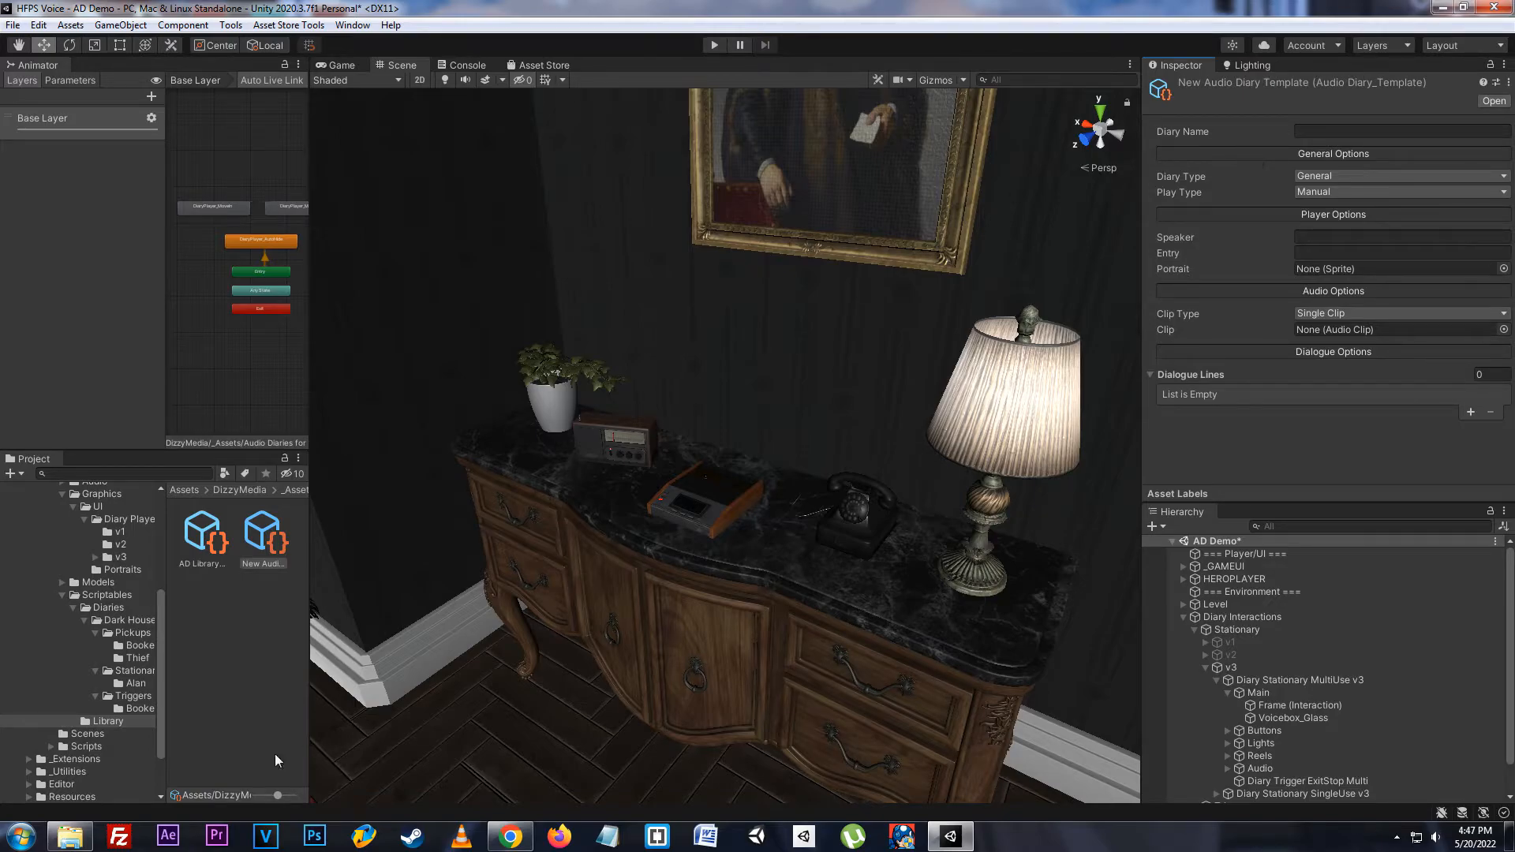
click(249, 618)
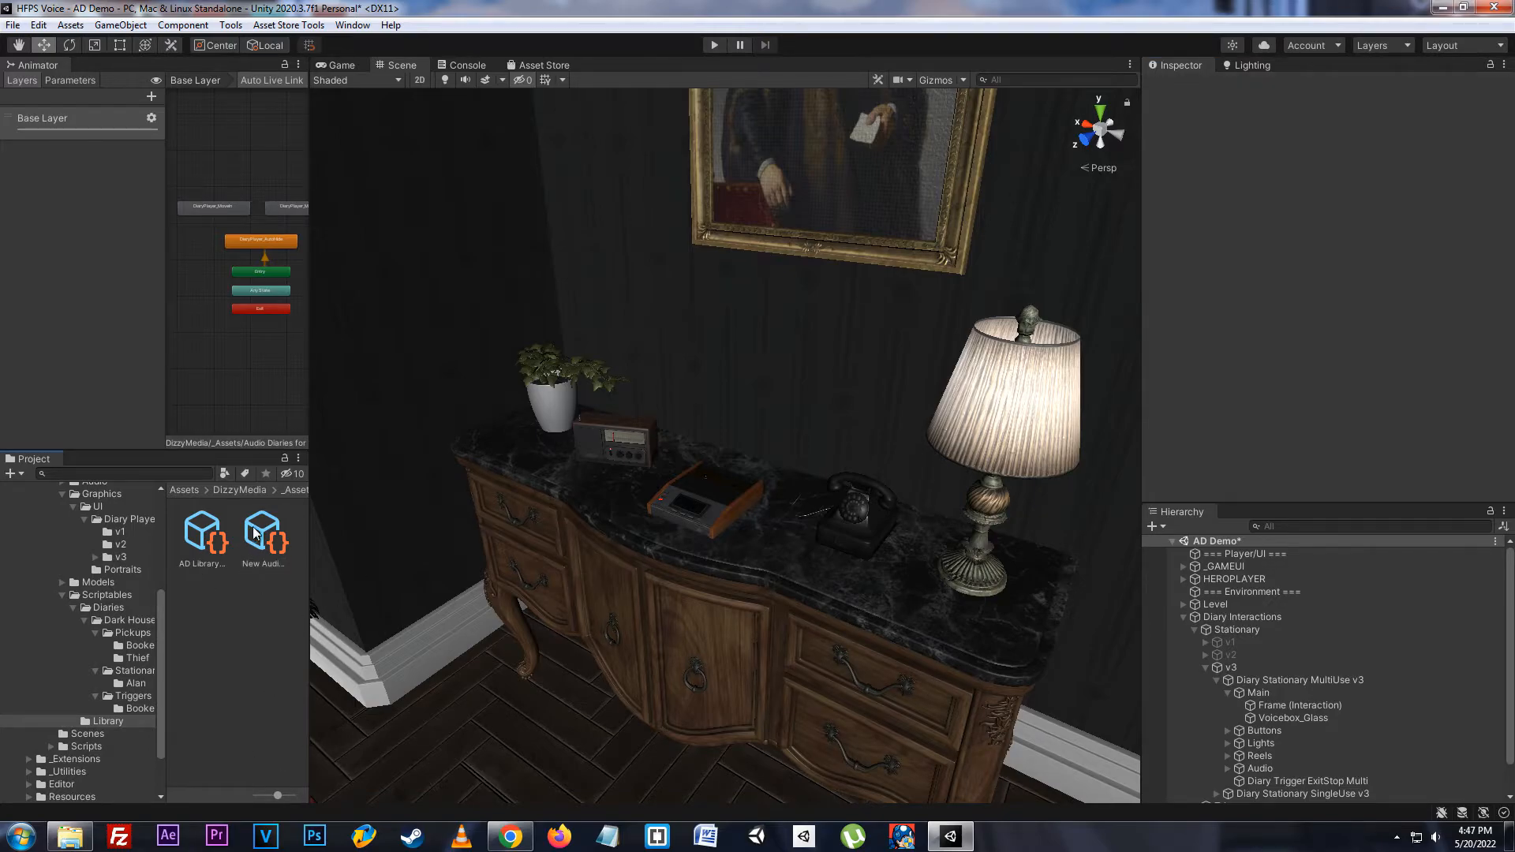
click(205, 537)
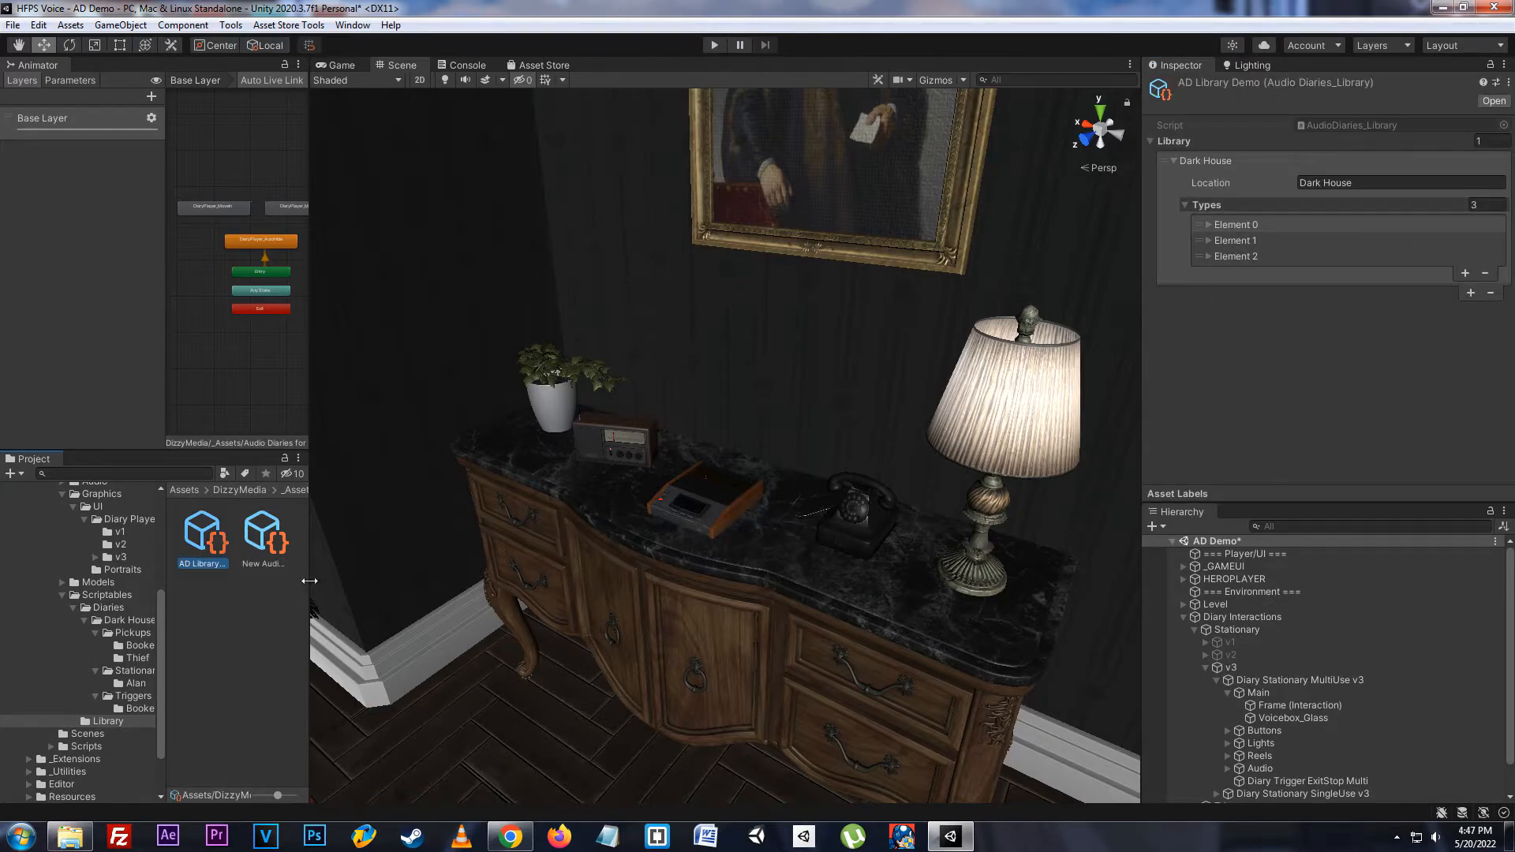
click(263, 581)
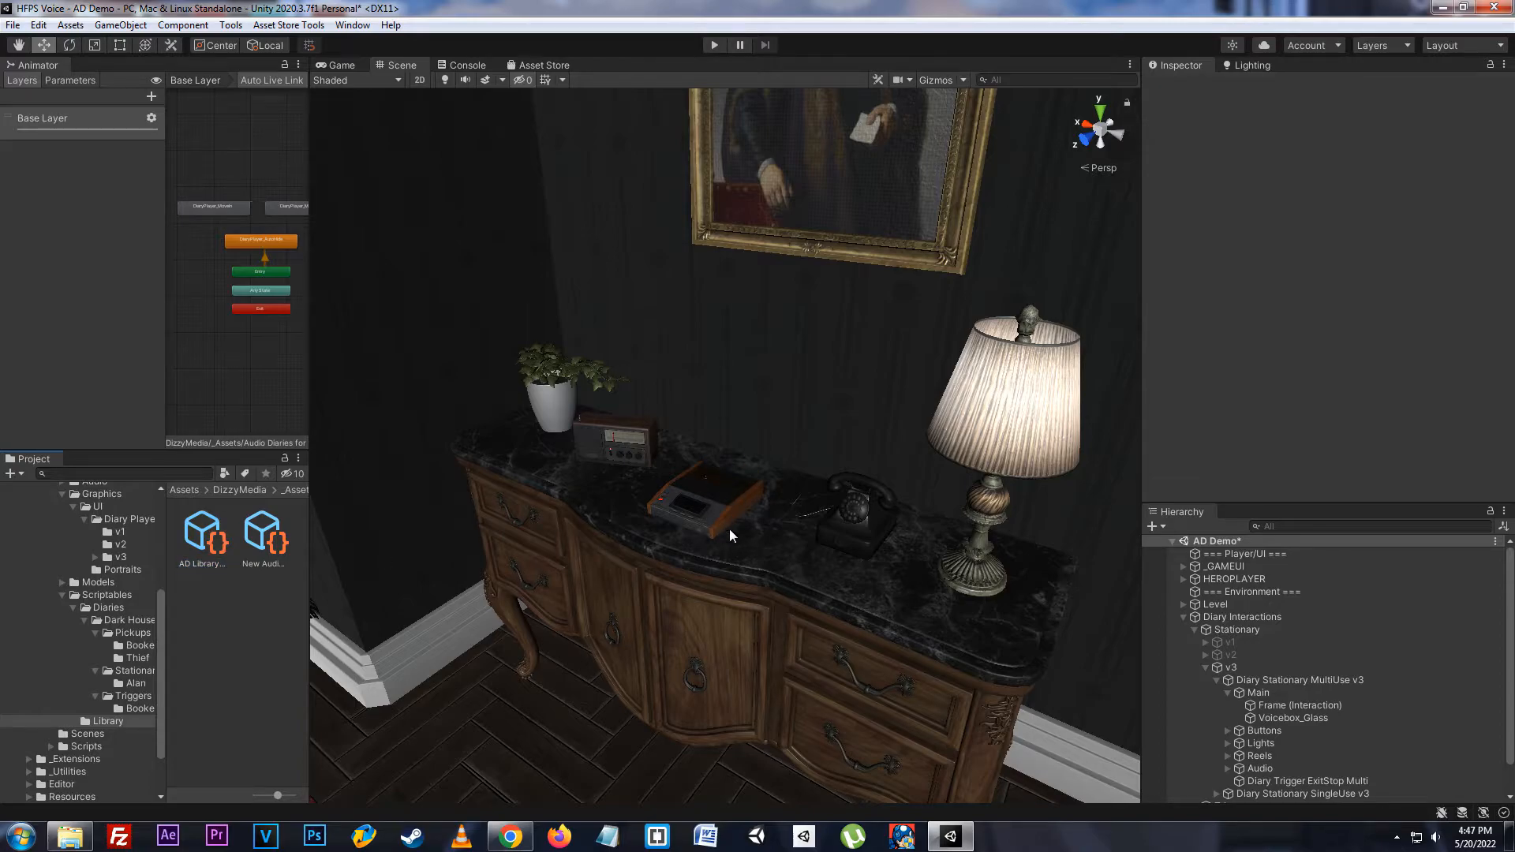
- Assign New AudioDiary Template as the Diary of the voice recorder's Diary Interaction
click(731, 496)
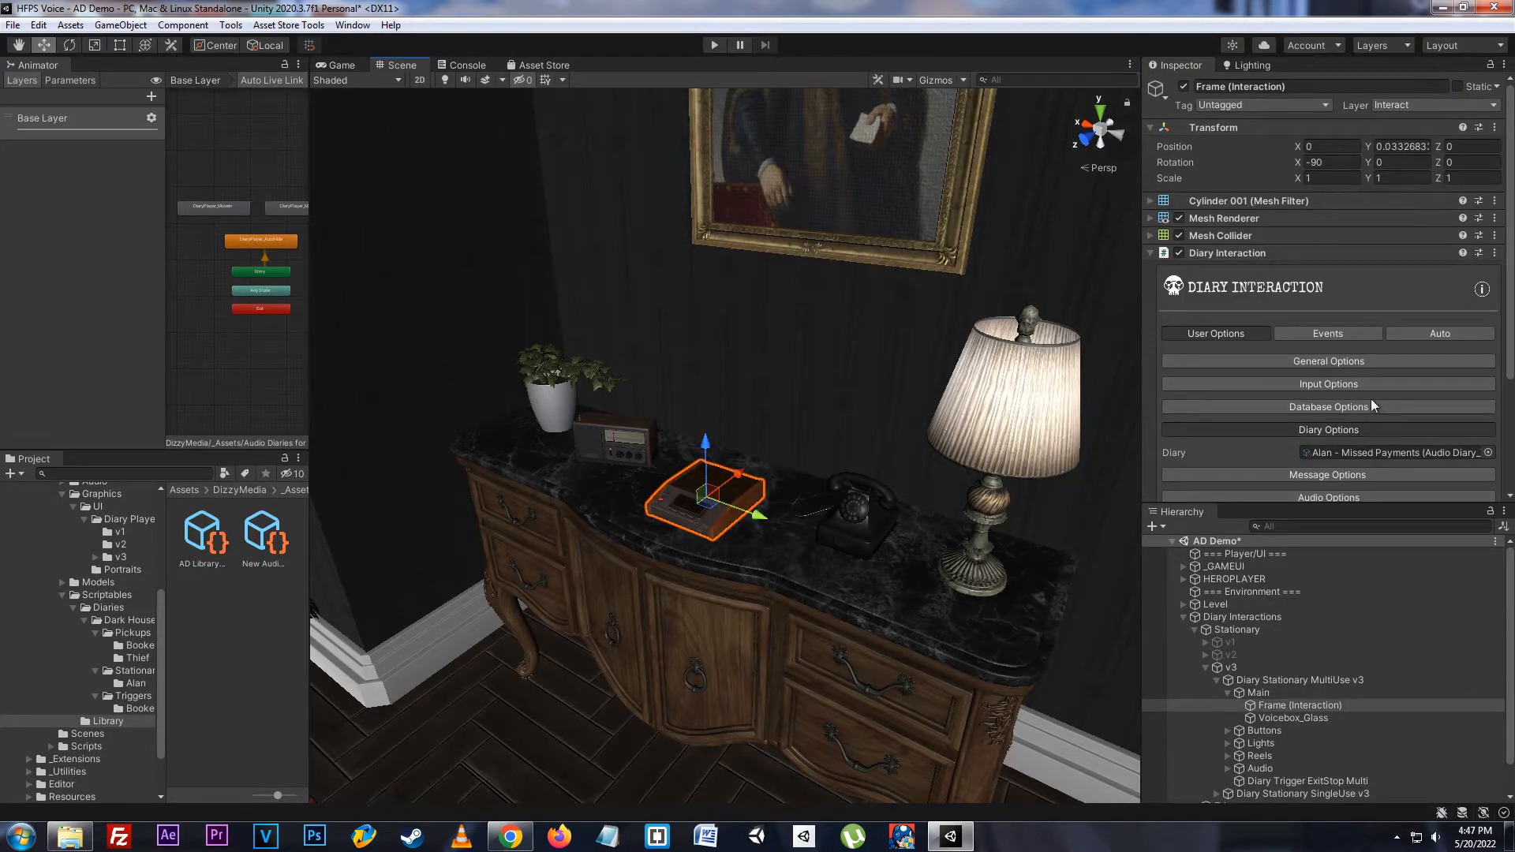
click(1489, 454)
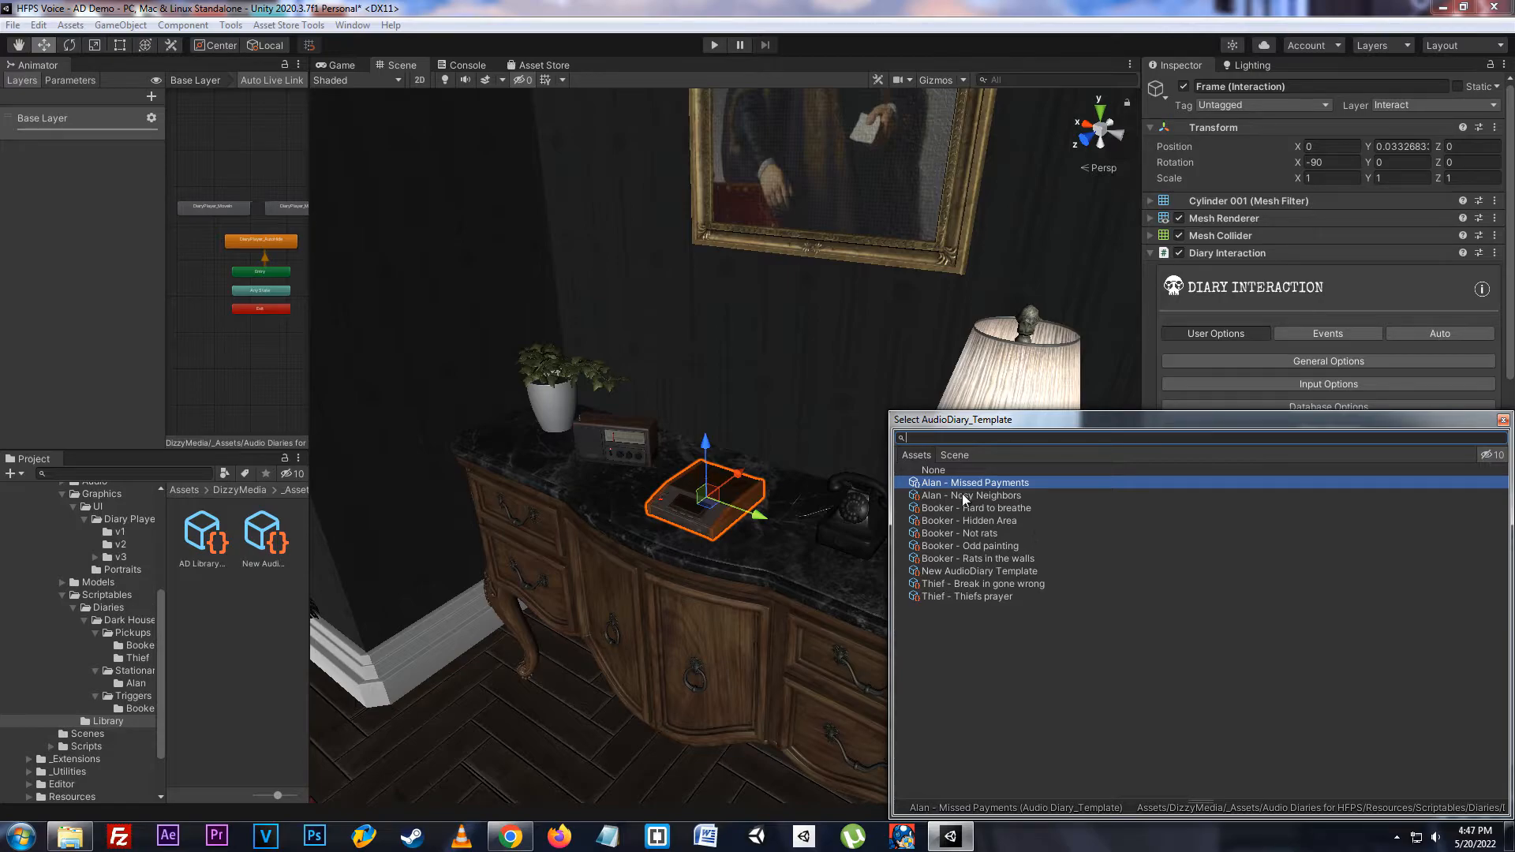
double_click(968, 572)
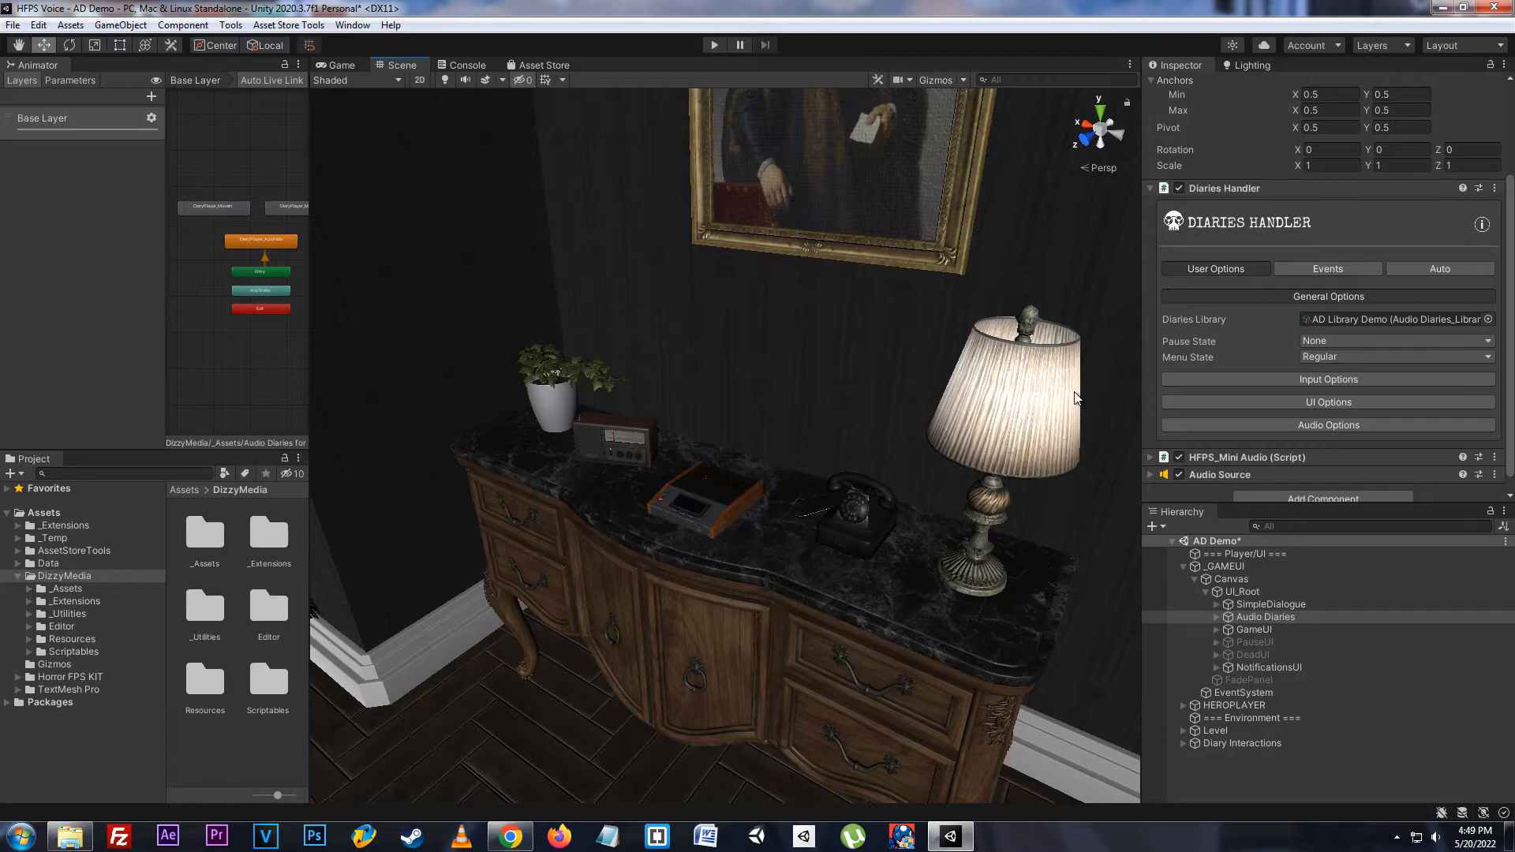
- Locate the library assigned in the Diaries Handler and inspect its Dark House types and the Radio Message templates
key(alt)
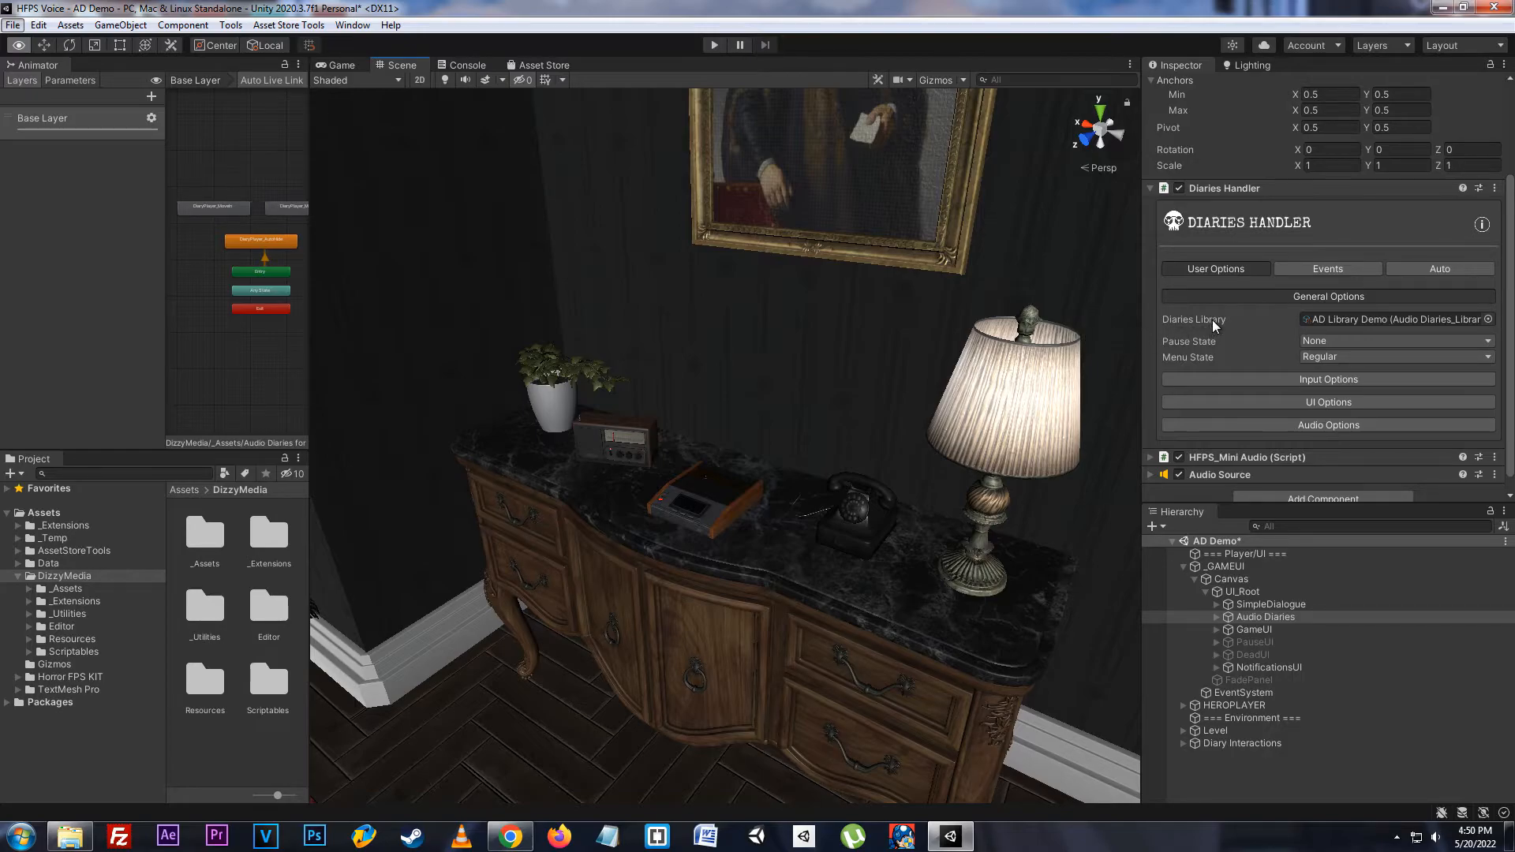
click(1364, 319)
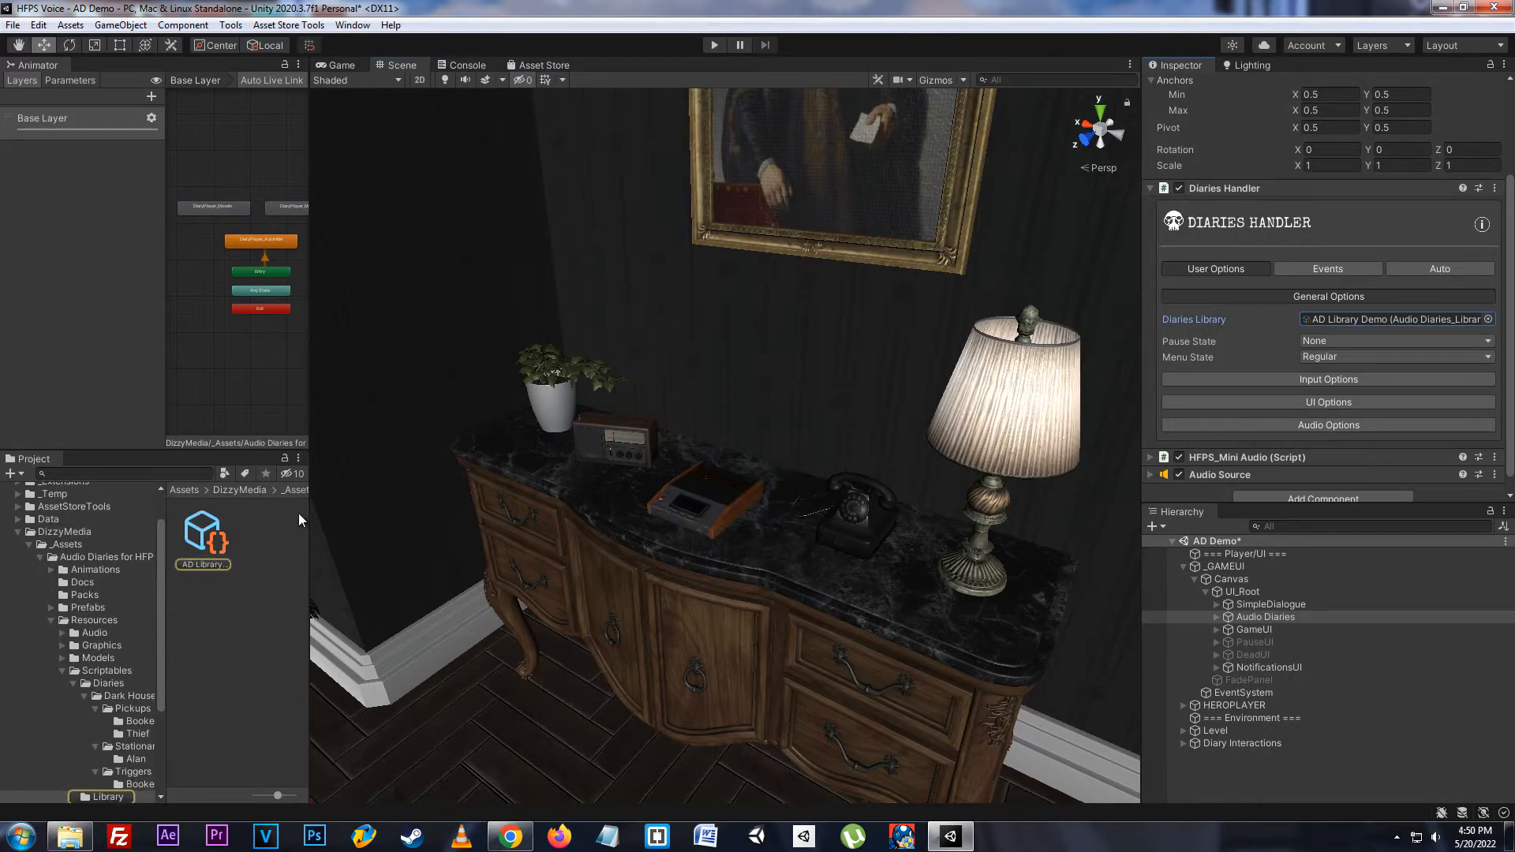
click(205, 537)
click(1242, 257)
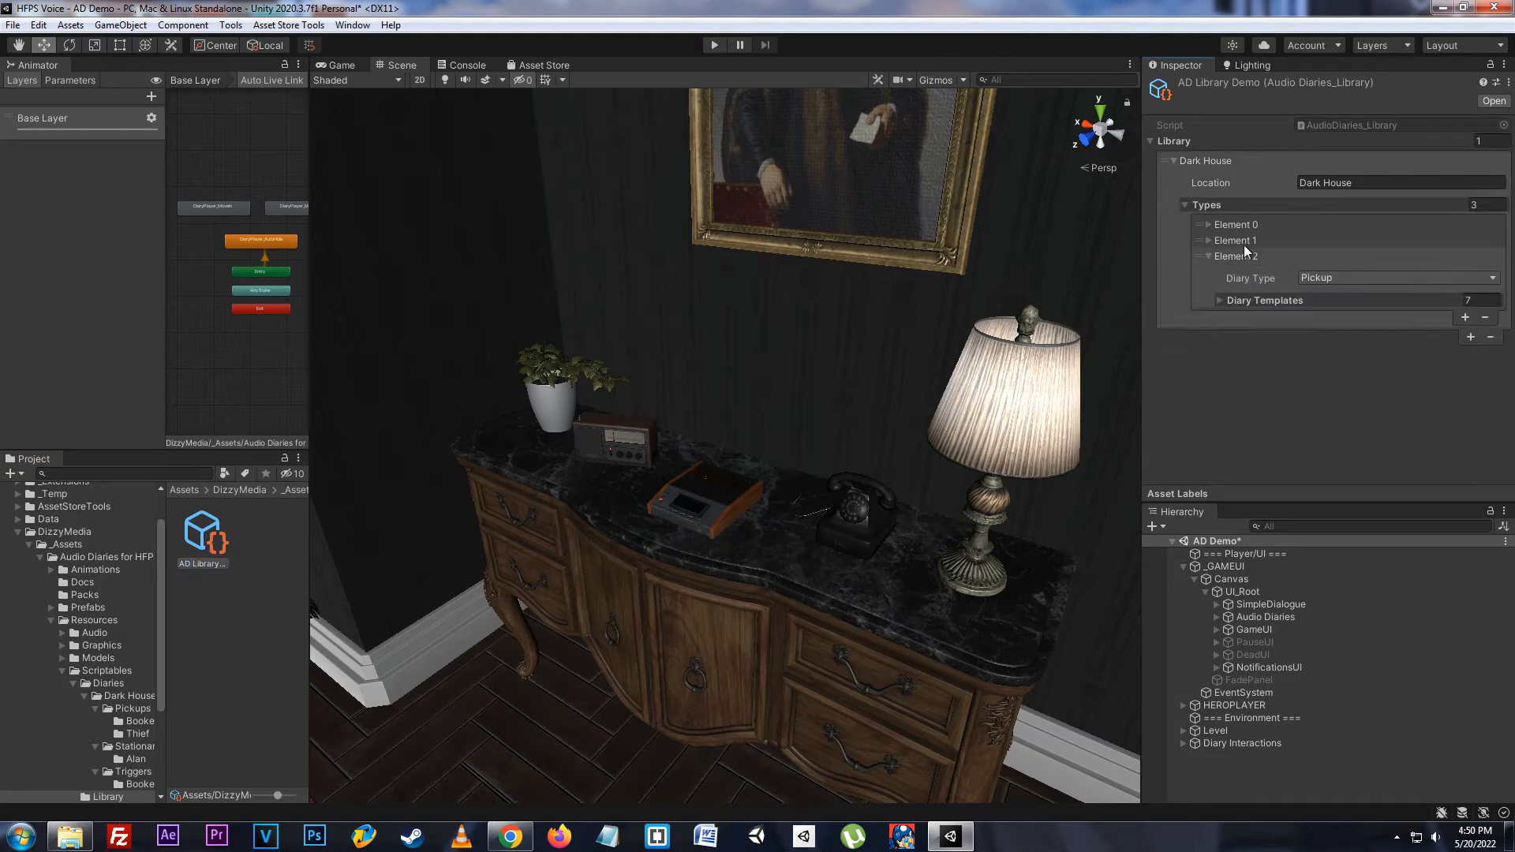
click(1236, 240)
click(1244, 224)
click(1248, 330)
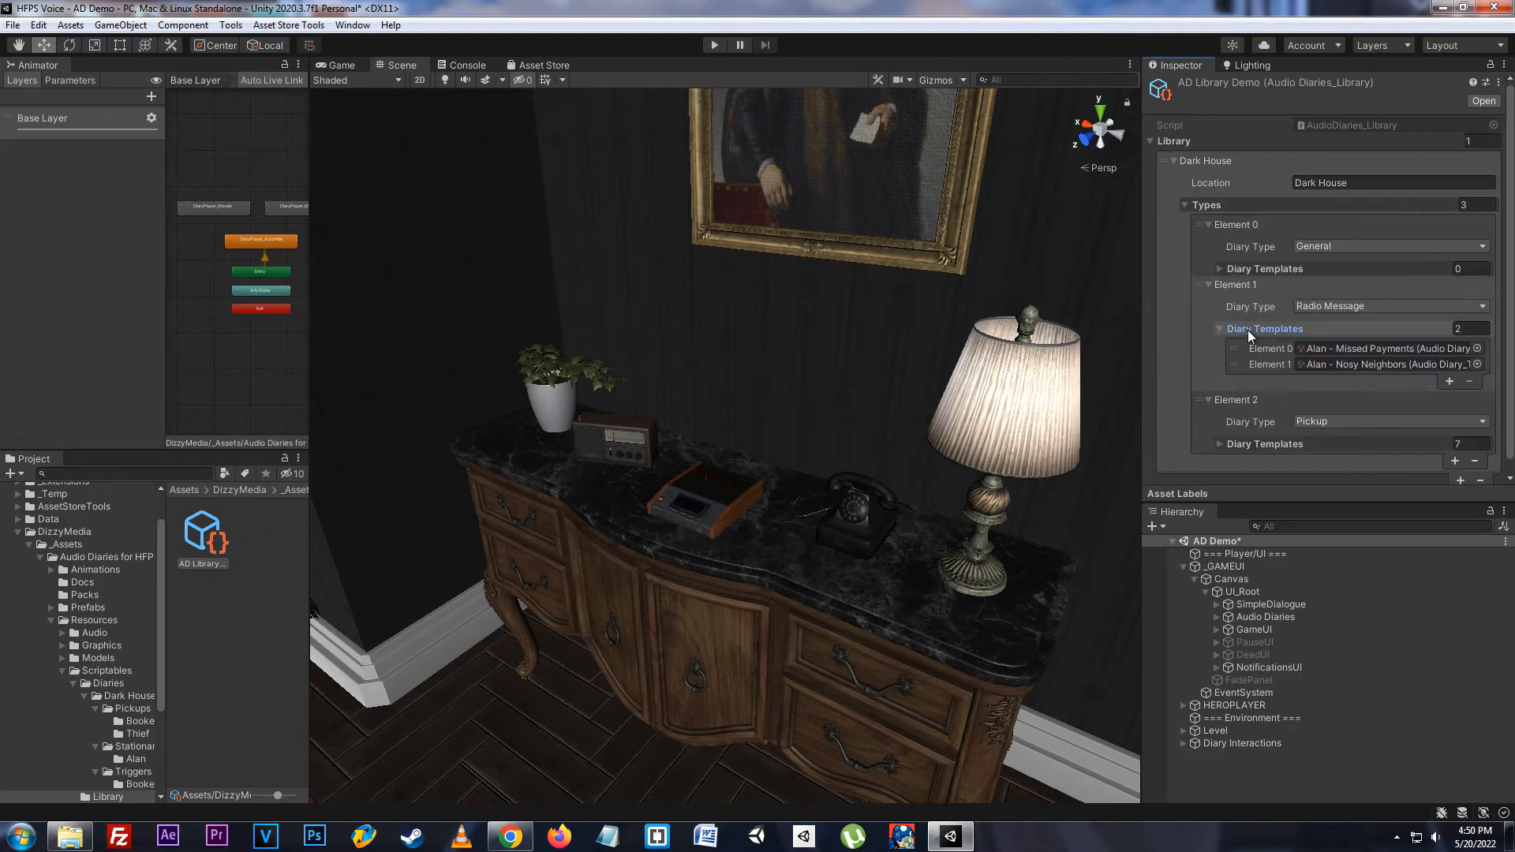
click(1249, 330)
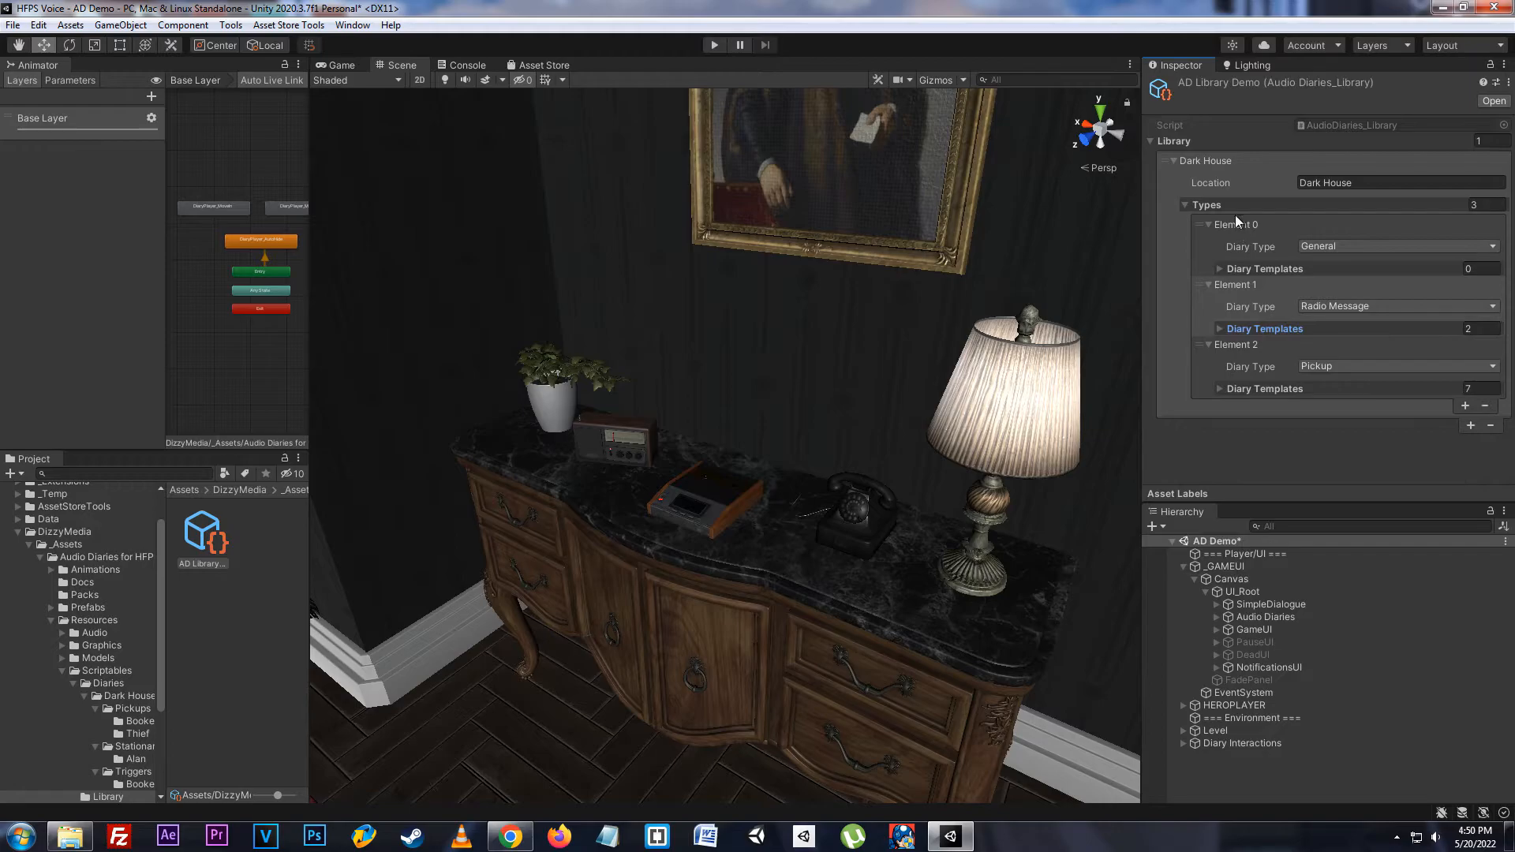
- Try Pause With Menu as the Pause State of the Audio Diaries object's Diaries Handler, and set it back to None
click(1271, 617)
scroll(1329, 316, down, 4)
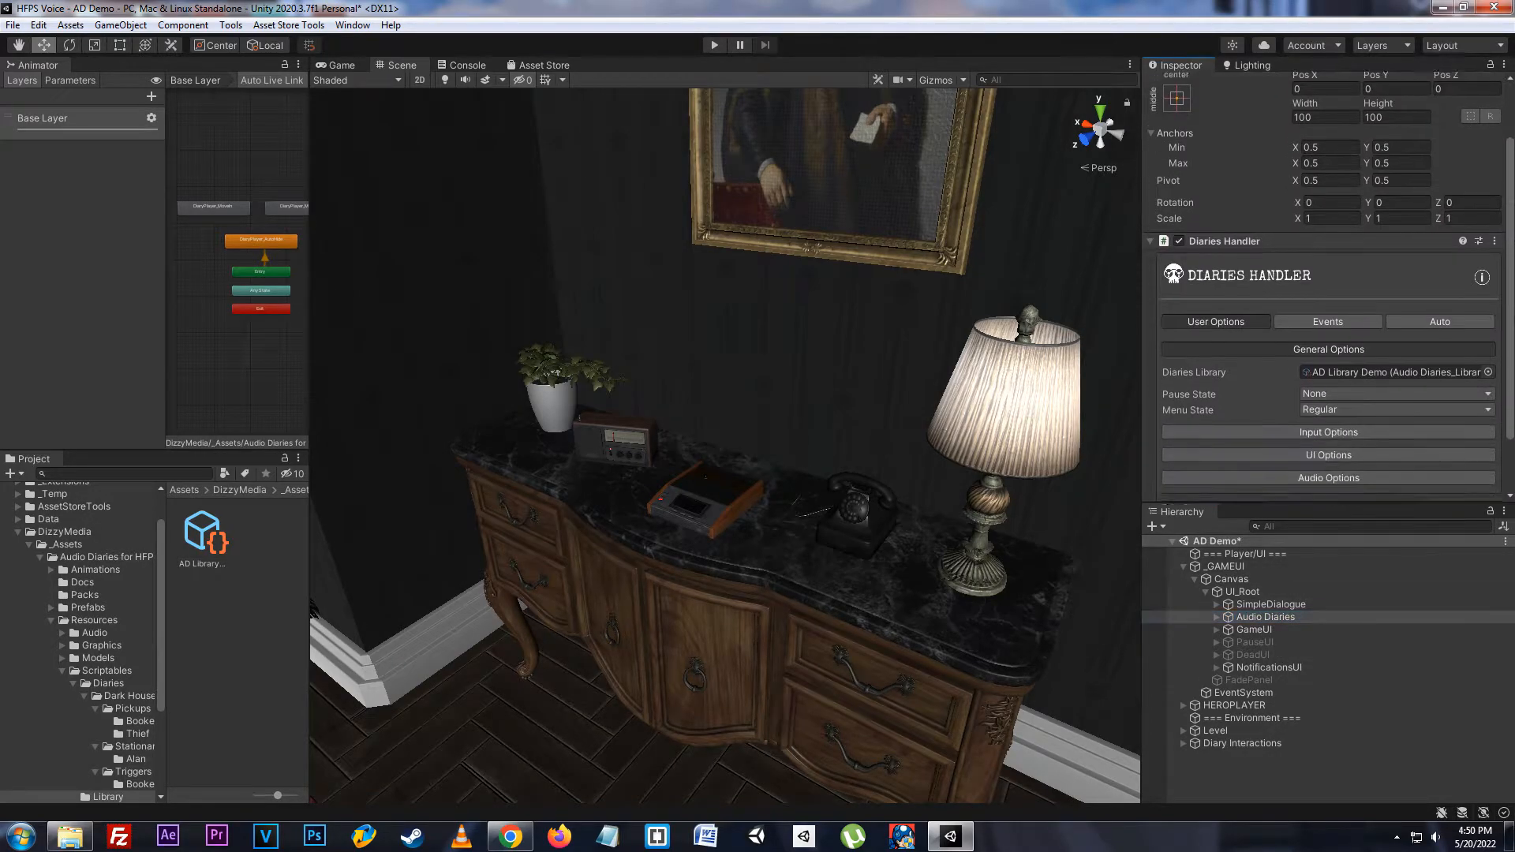
scroll(1284, 344, down, 2)
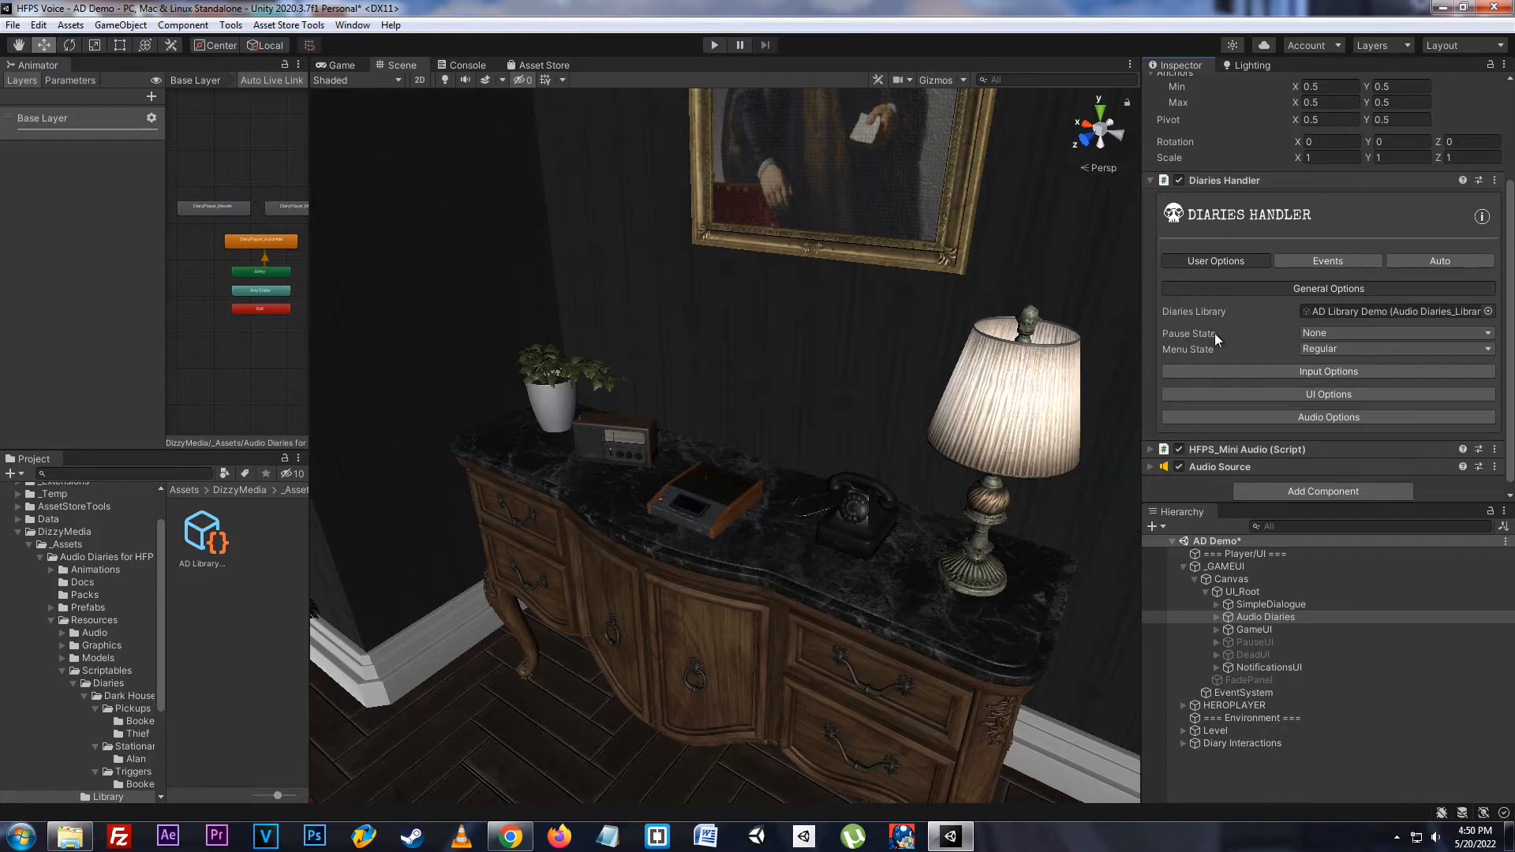
click(1306, 333)
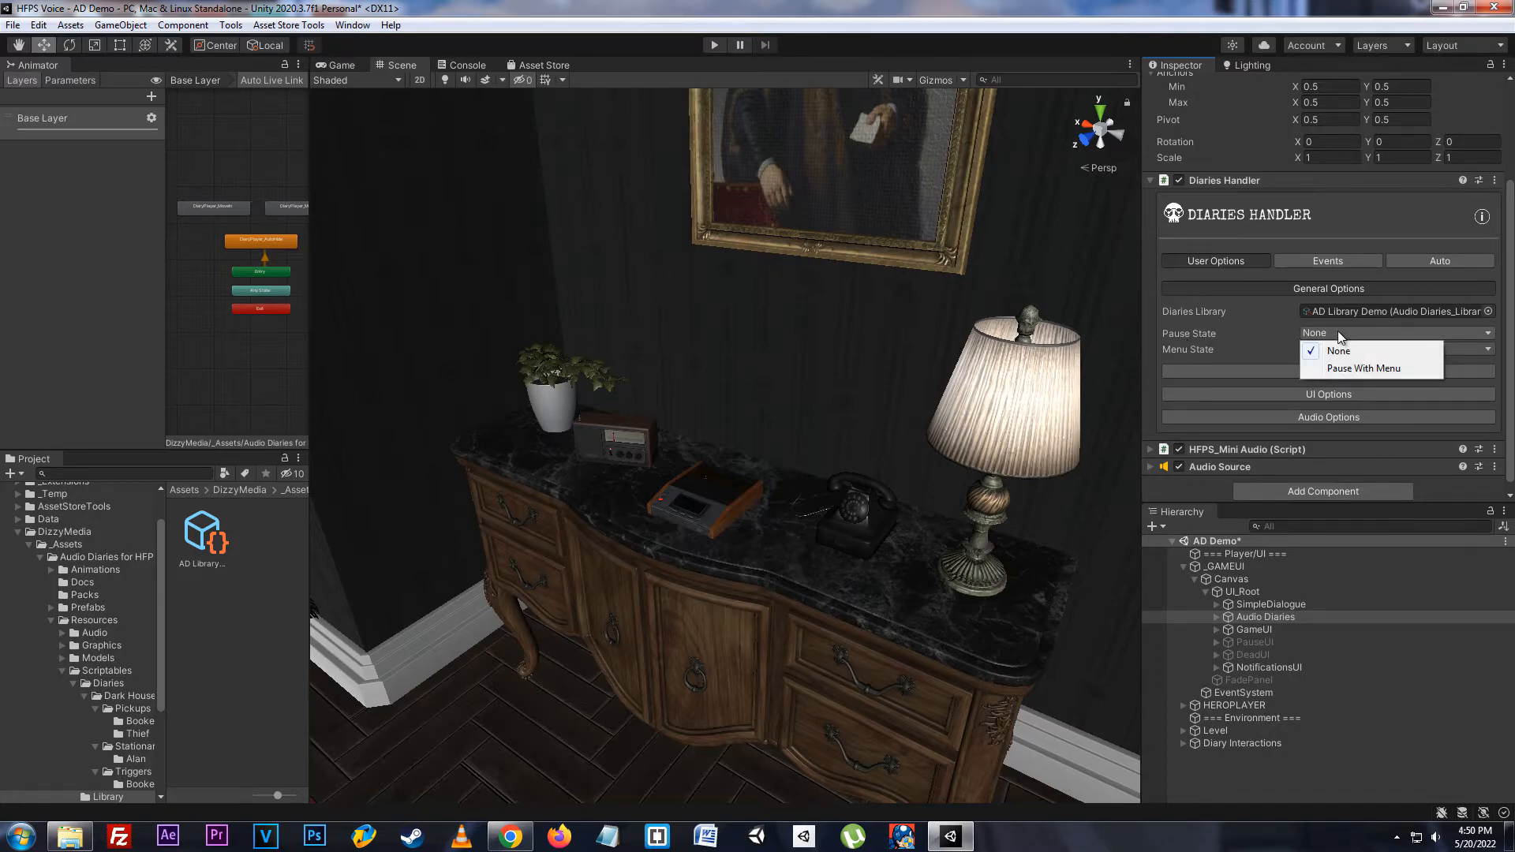
click(1345, 366)
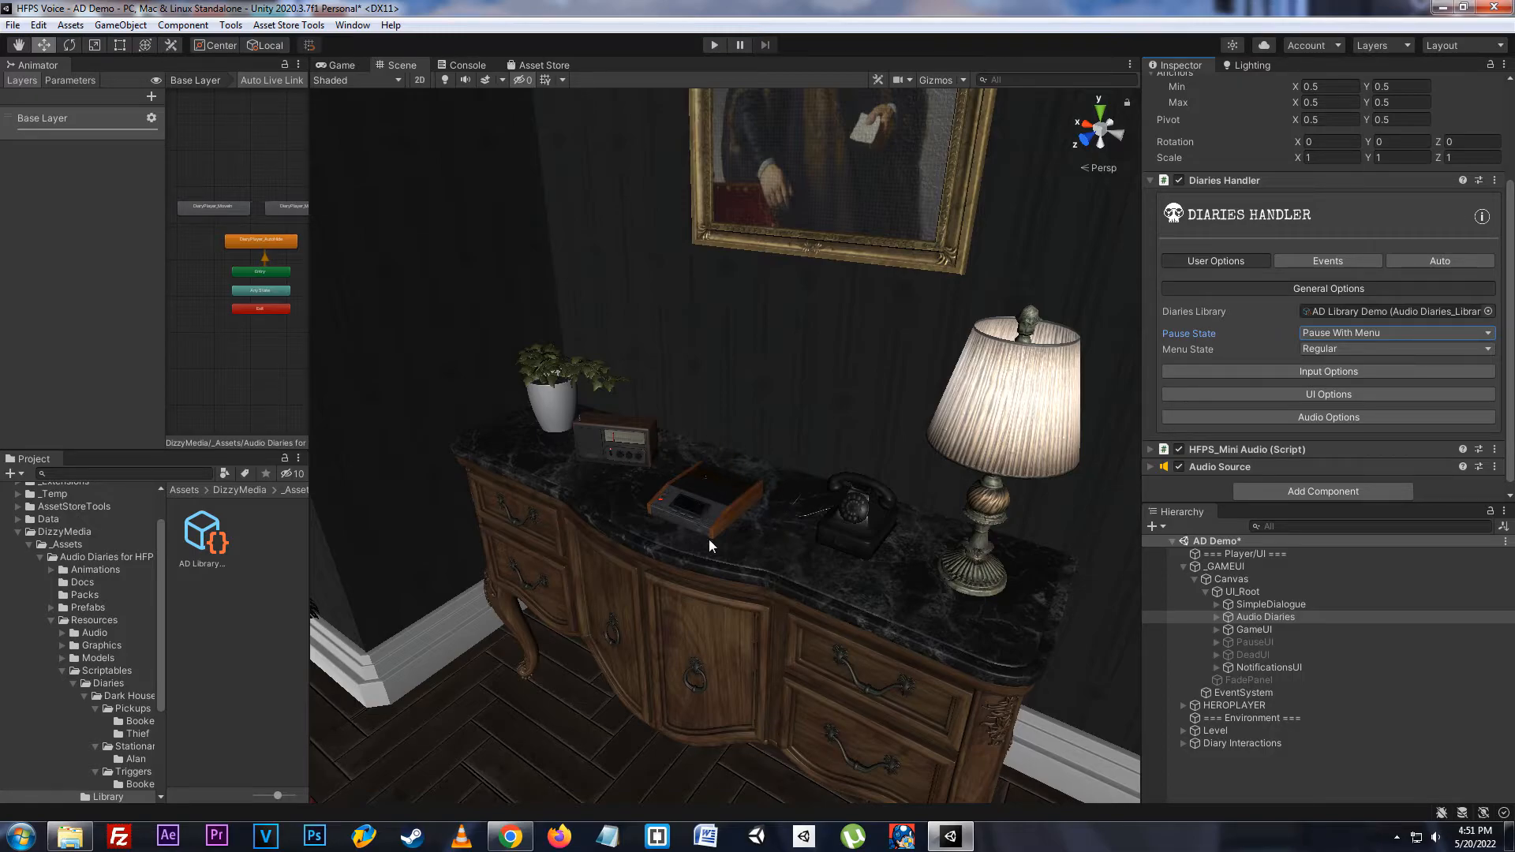
click(1330, 332)
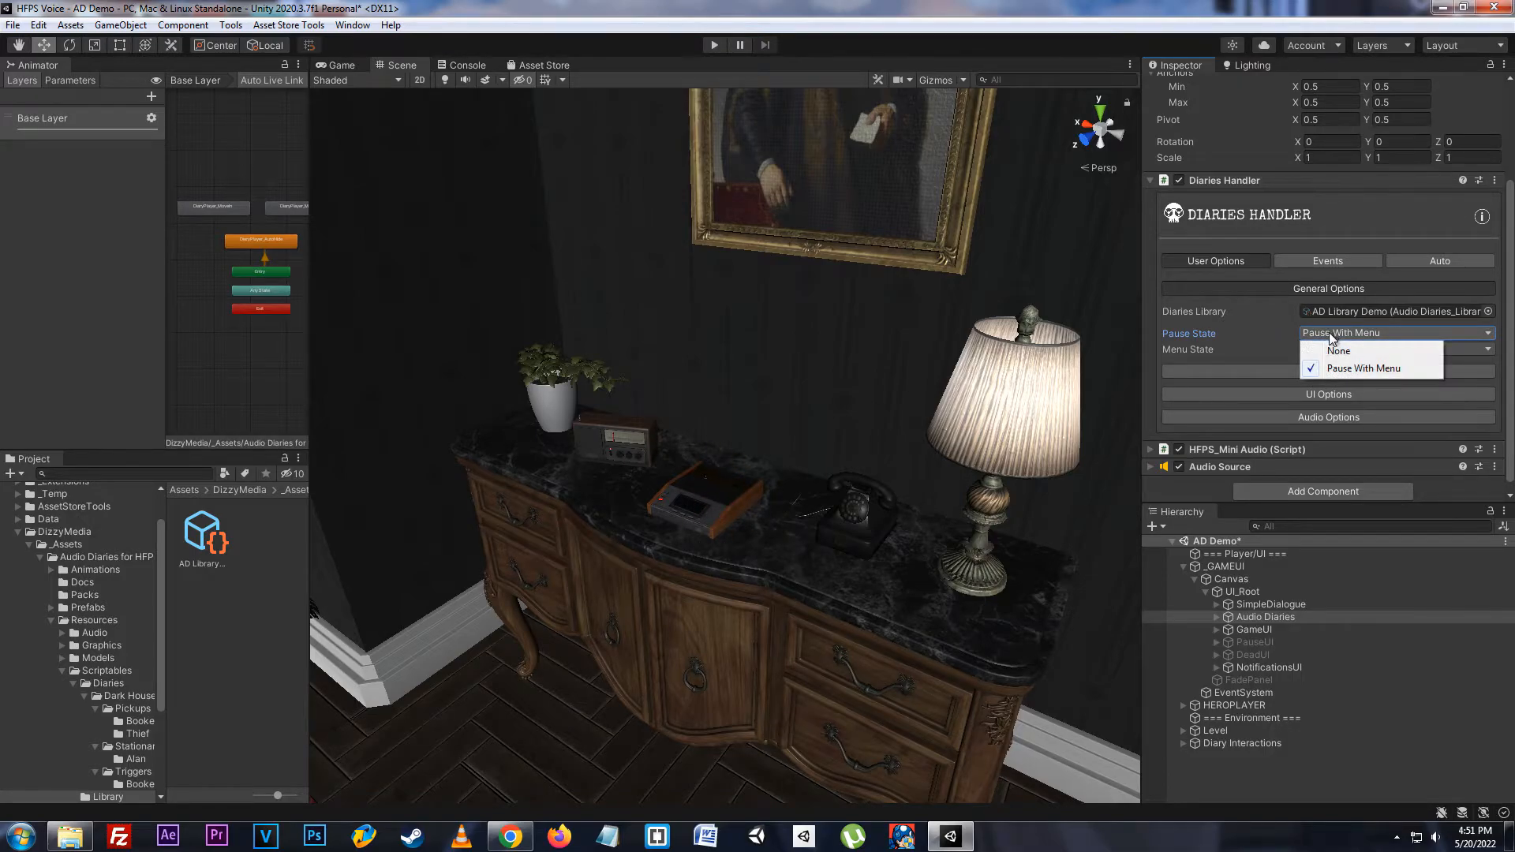
click(1329, 348)
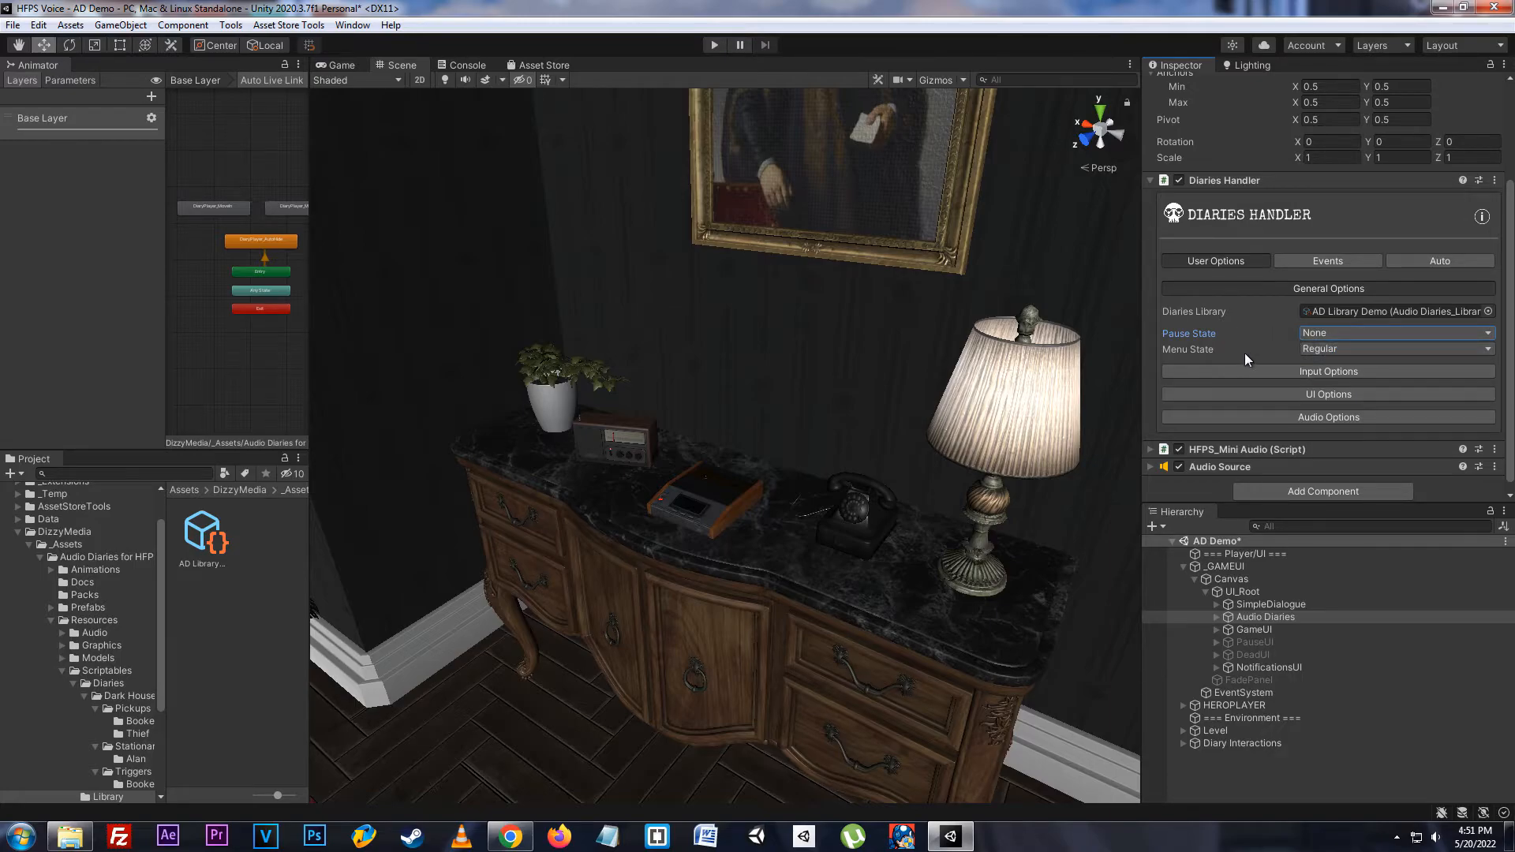
- Set the Diaries Handler's Menu State to Hide With Diary Select
click(1356, 349)
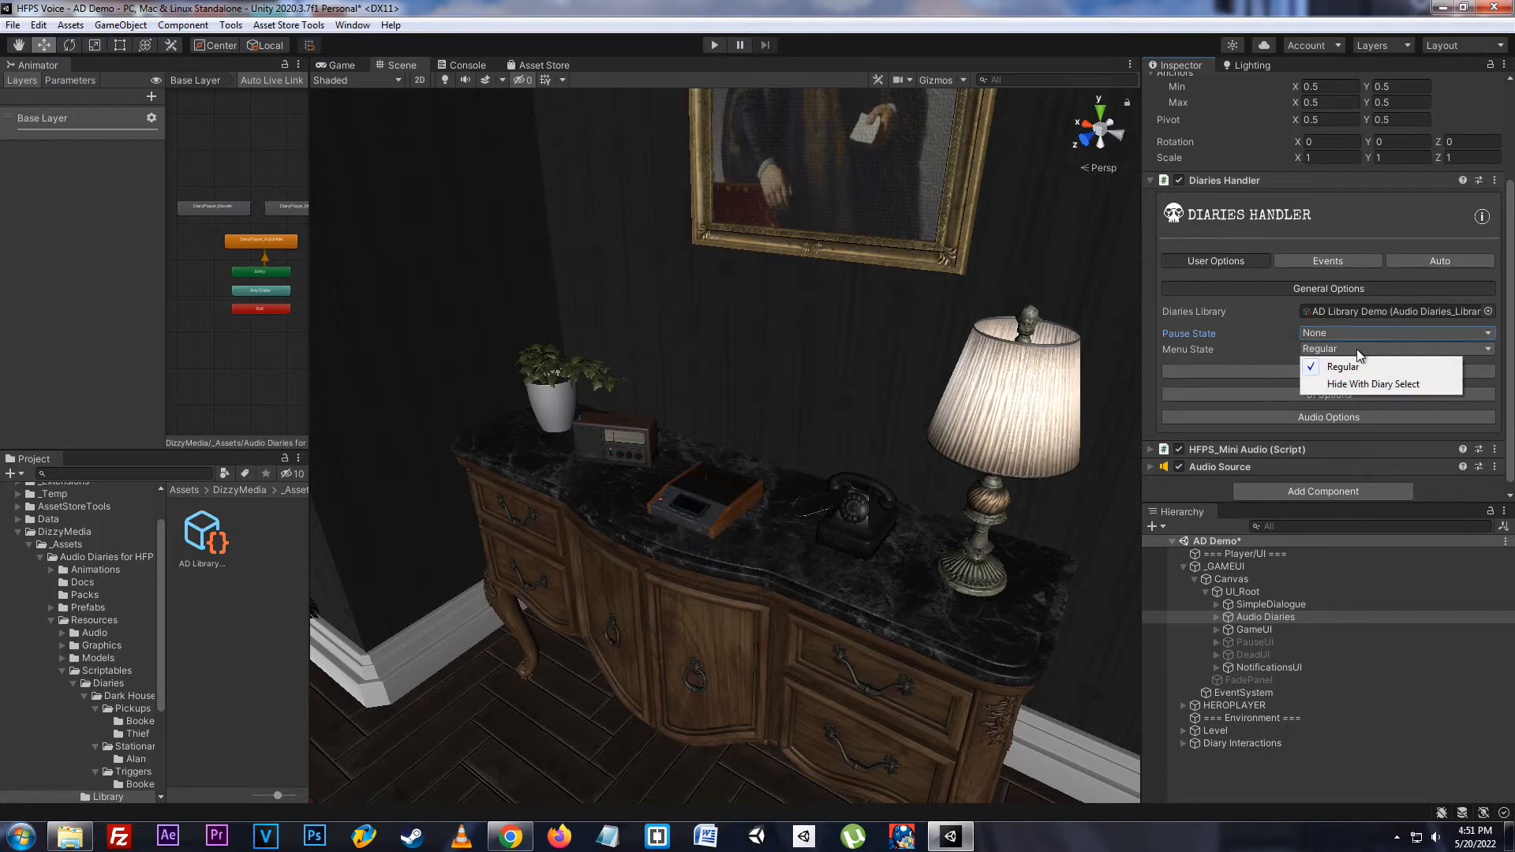
click(1358, 385)
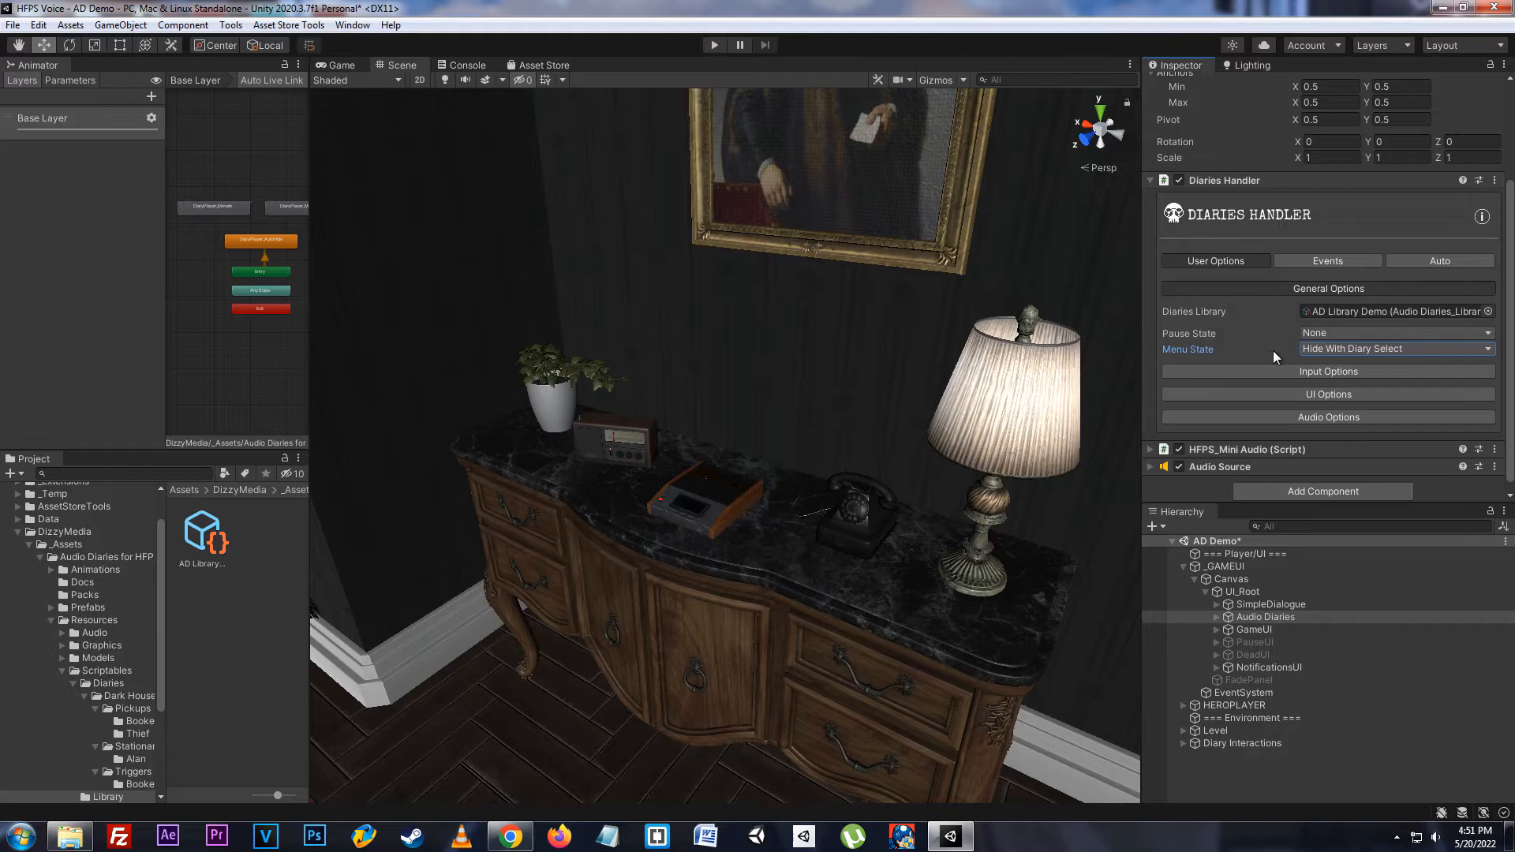
- Change the Menu State in the Diaries Handler's General Options
click(1324, 350)
click(1327, 361)
click(1271, 371)
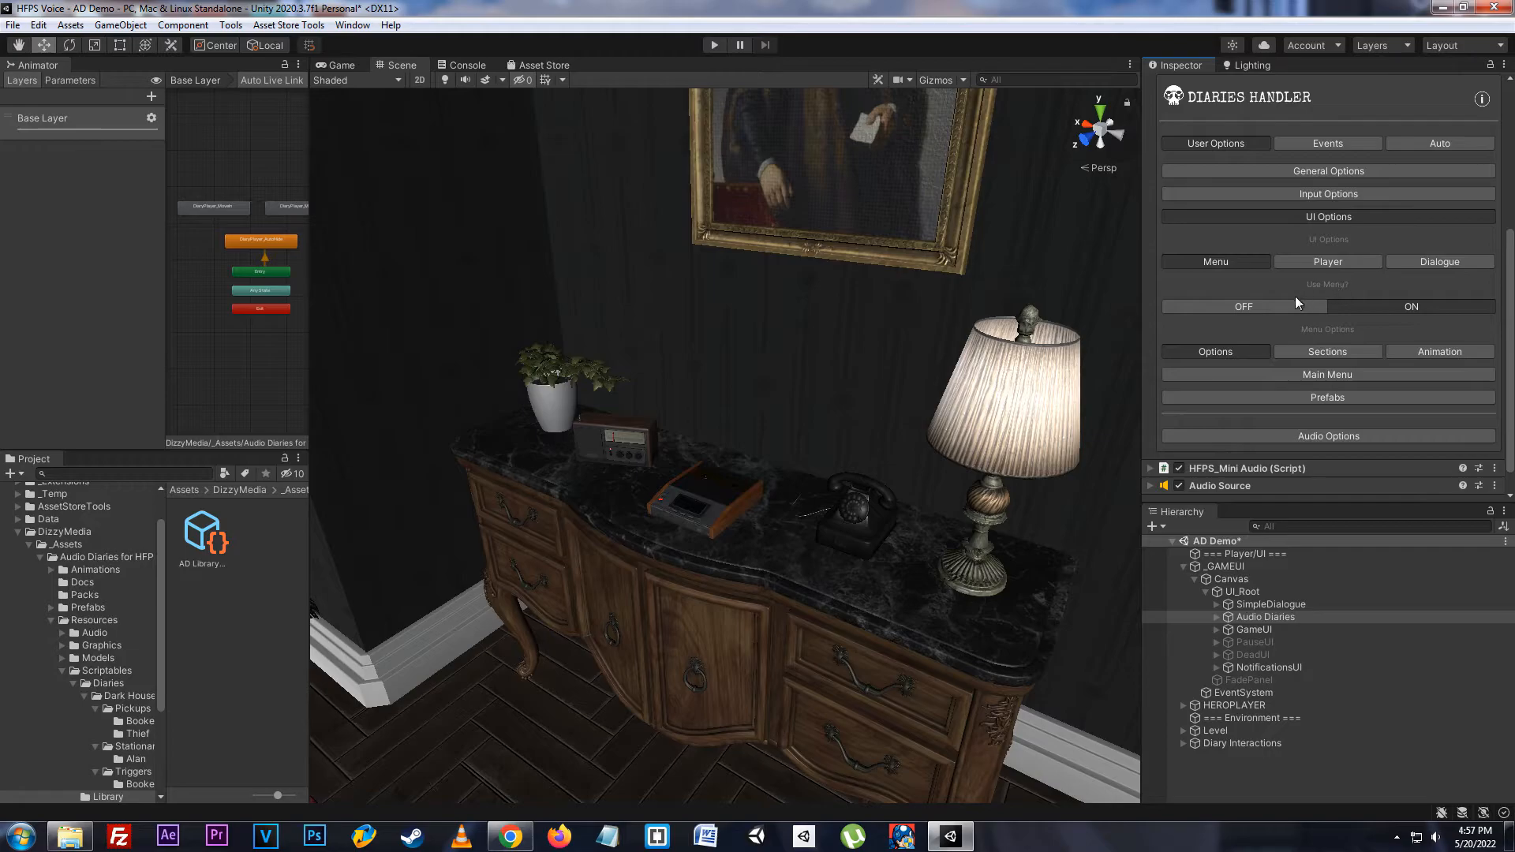
- Try switching Use Menu to OFF in the Diaries Handler's menu UI options, and set it back to ON
click(1272, 306)
click(1372, 305)
scroll(1262, 296, down, 1)
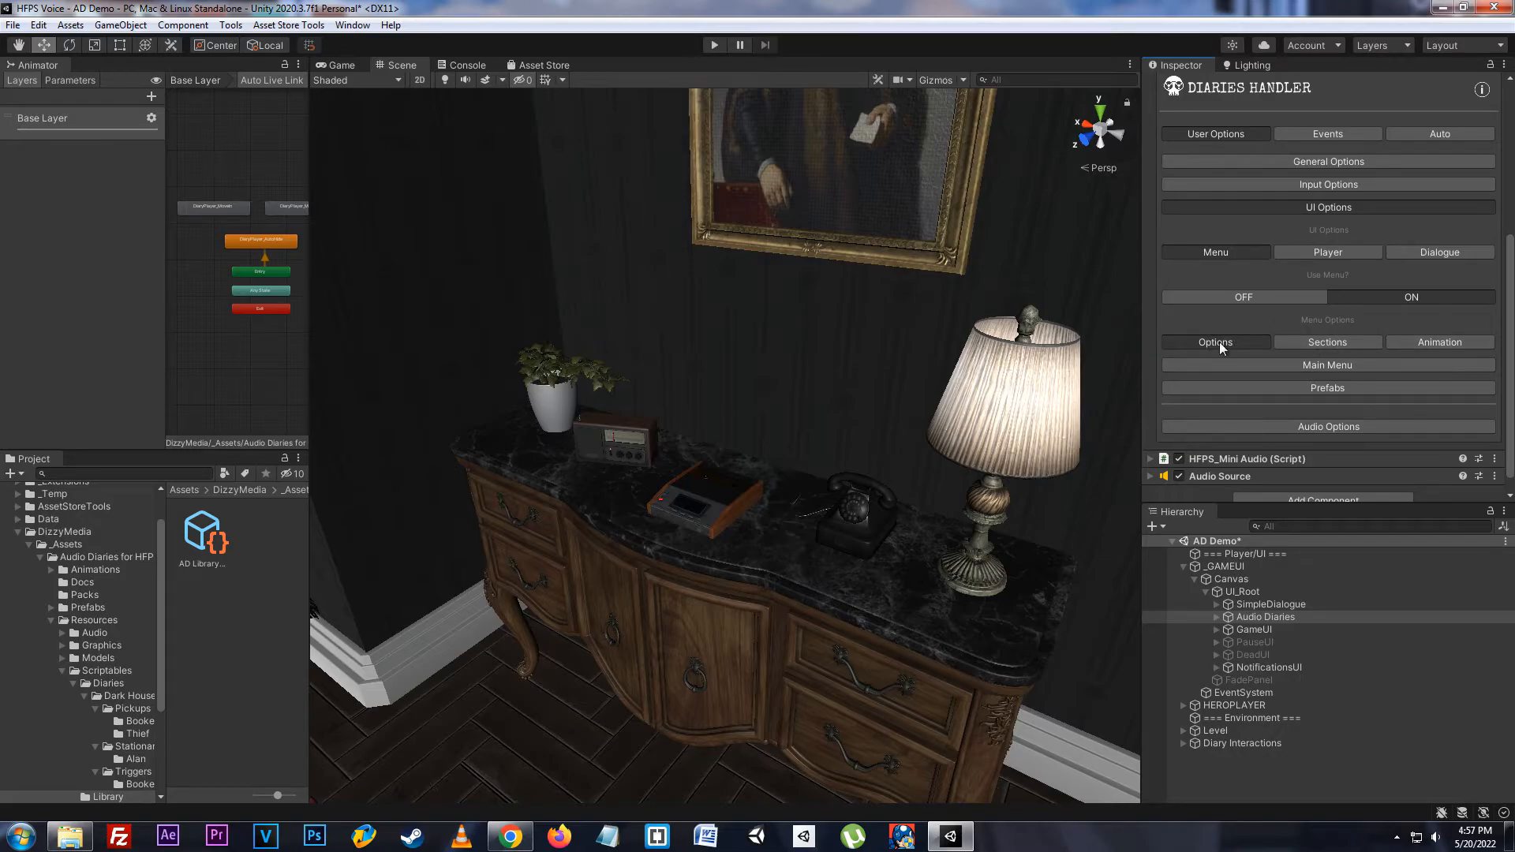
- Inspect the Main Menu references and Keyboard Mouse list in the Diaries Handler's menu options, and open its Prefabs group
click(1347, 366)
scroll(1347, 366, down, 4)
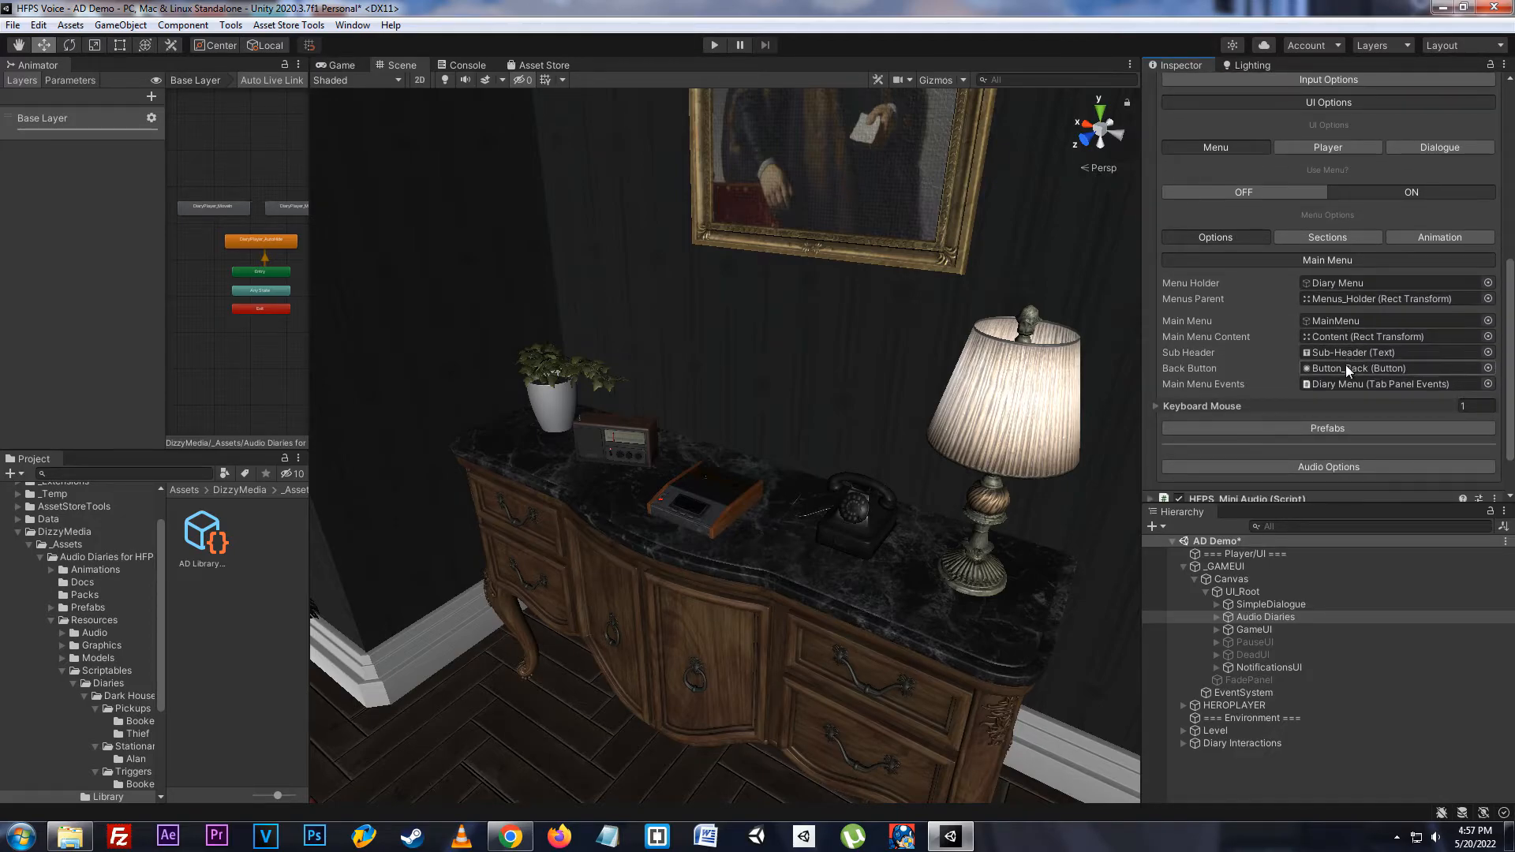
click(1219, 405)
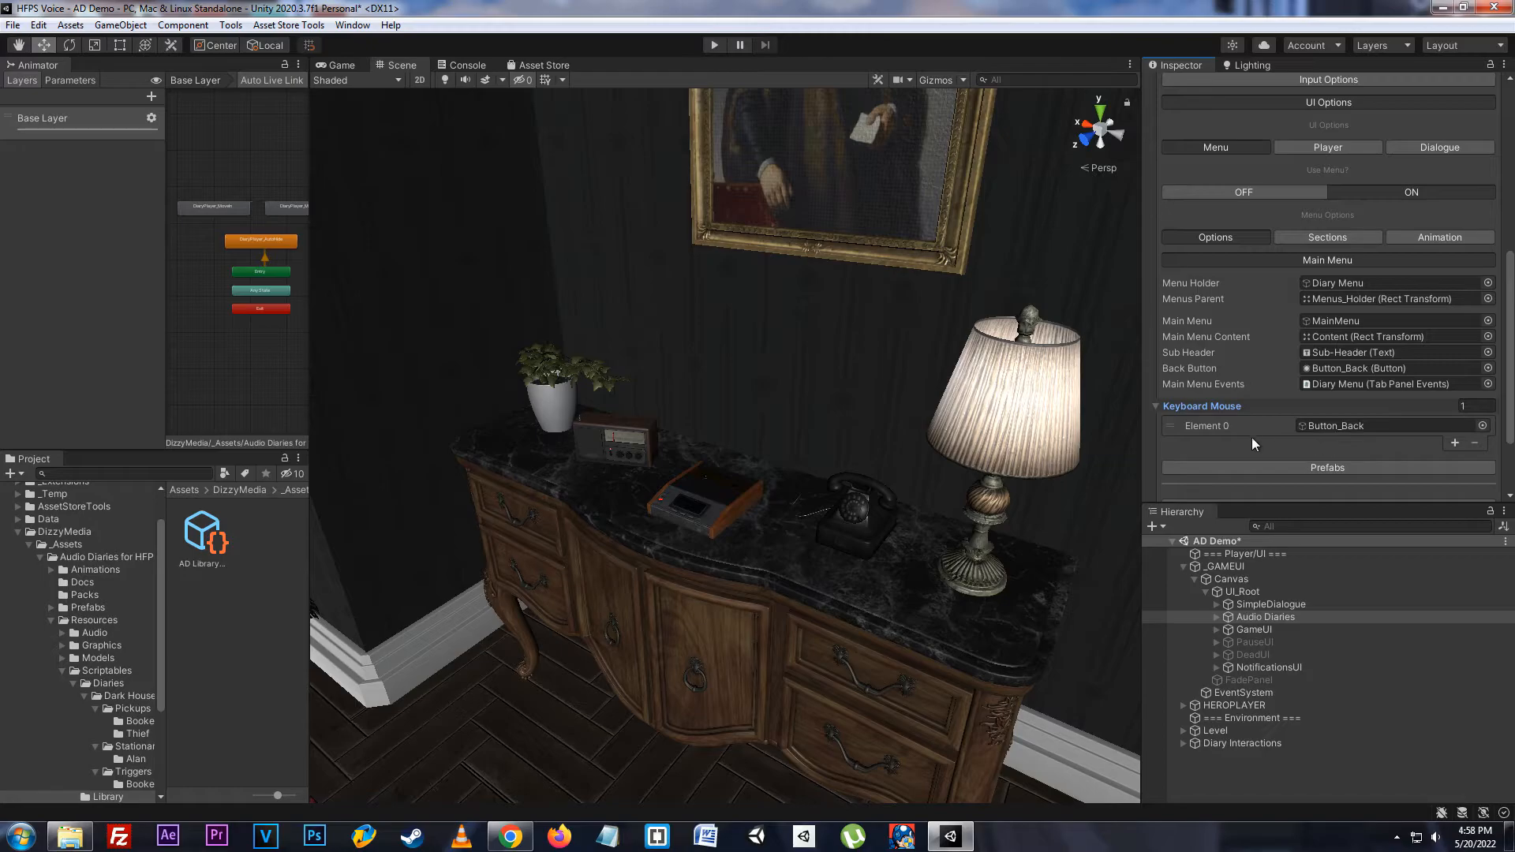
click(1328, 467)
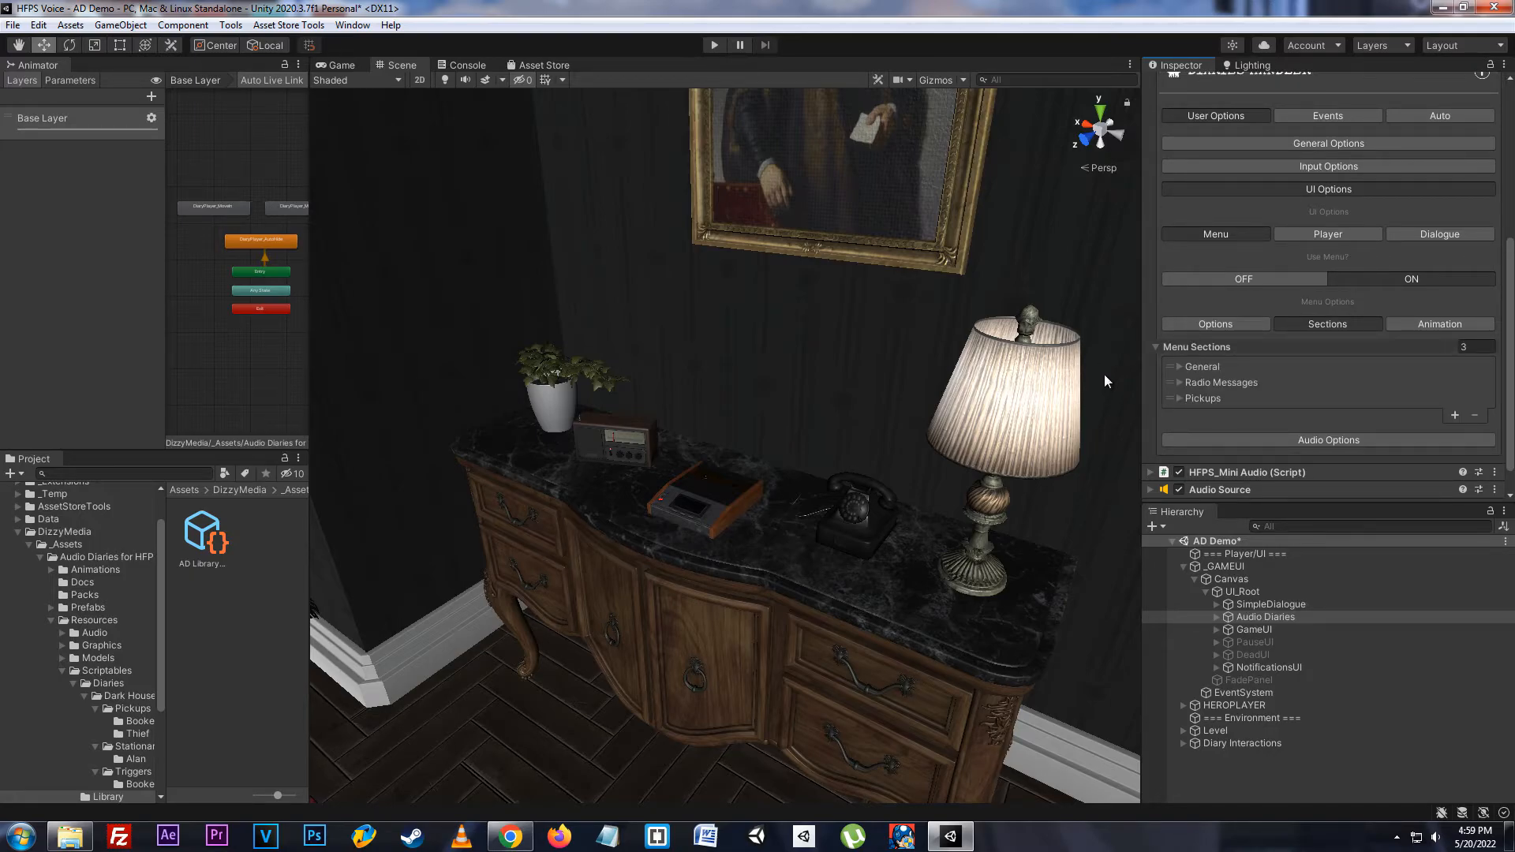
- Inspect the Pickups menu section's name, diary type and Gamepad Buttons in the Diaries Handler
scroll(1329, 316, down, 2)
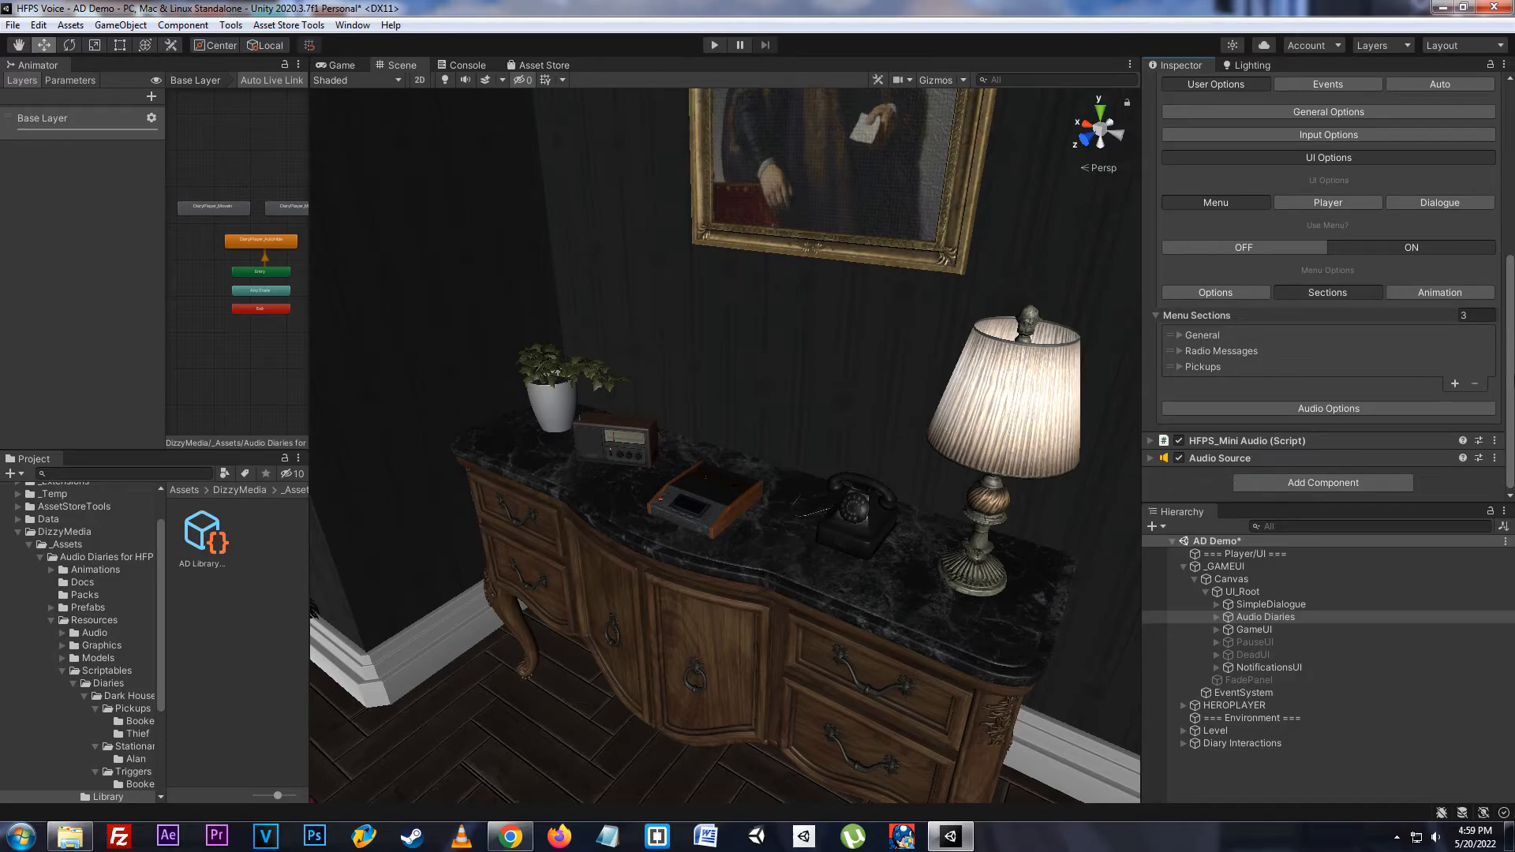
click(1476, 365)
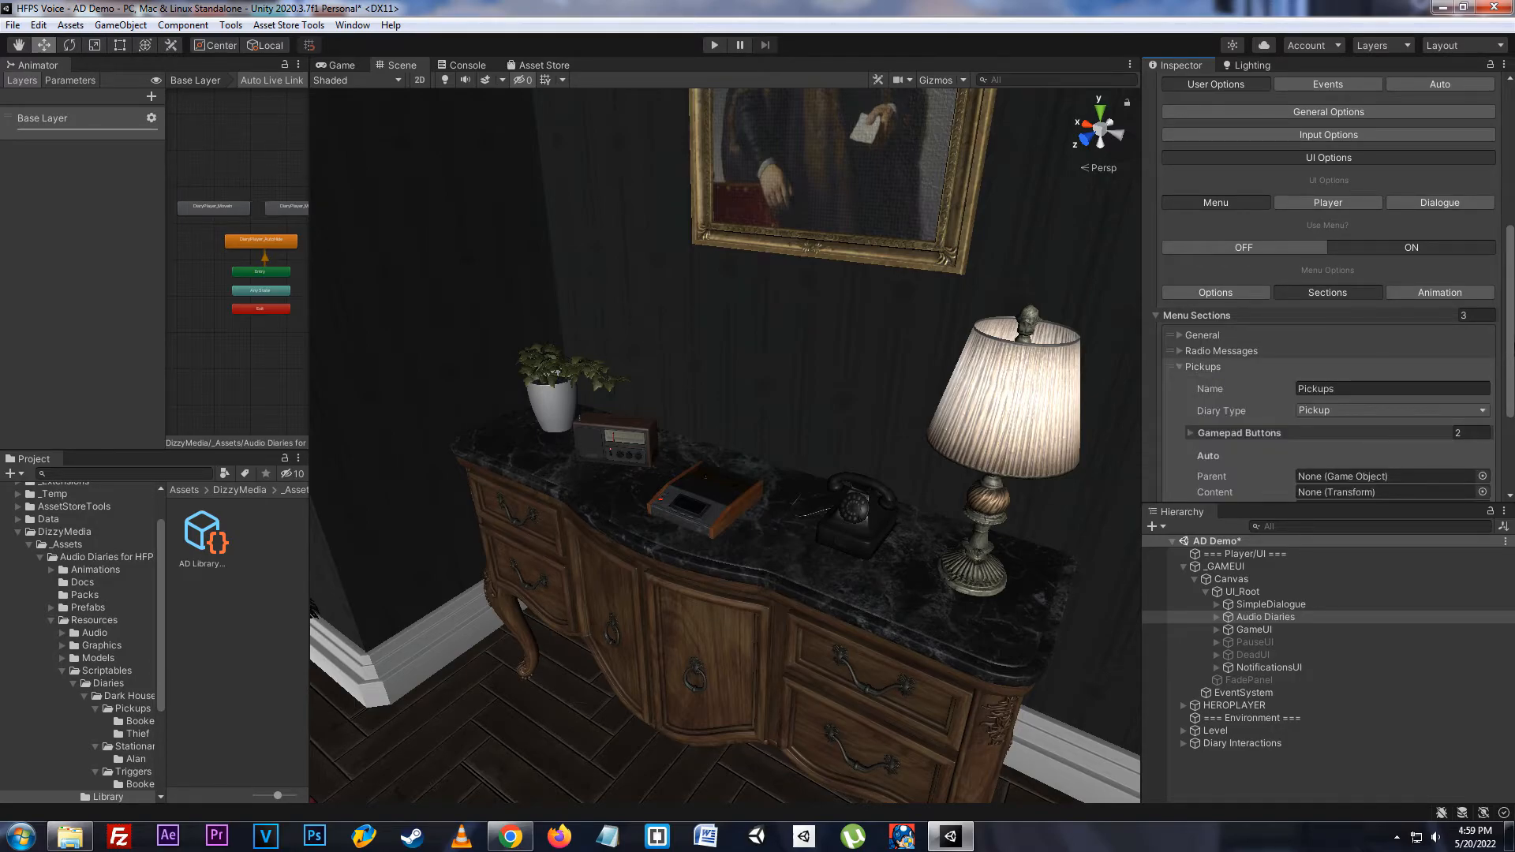
scroll(1329, 316, down, 4)
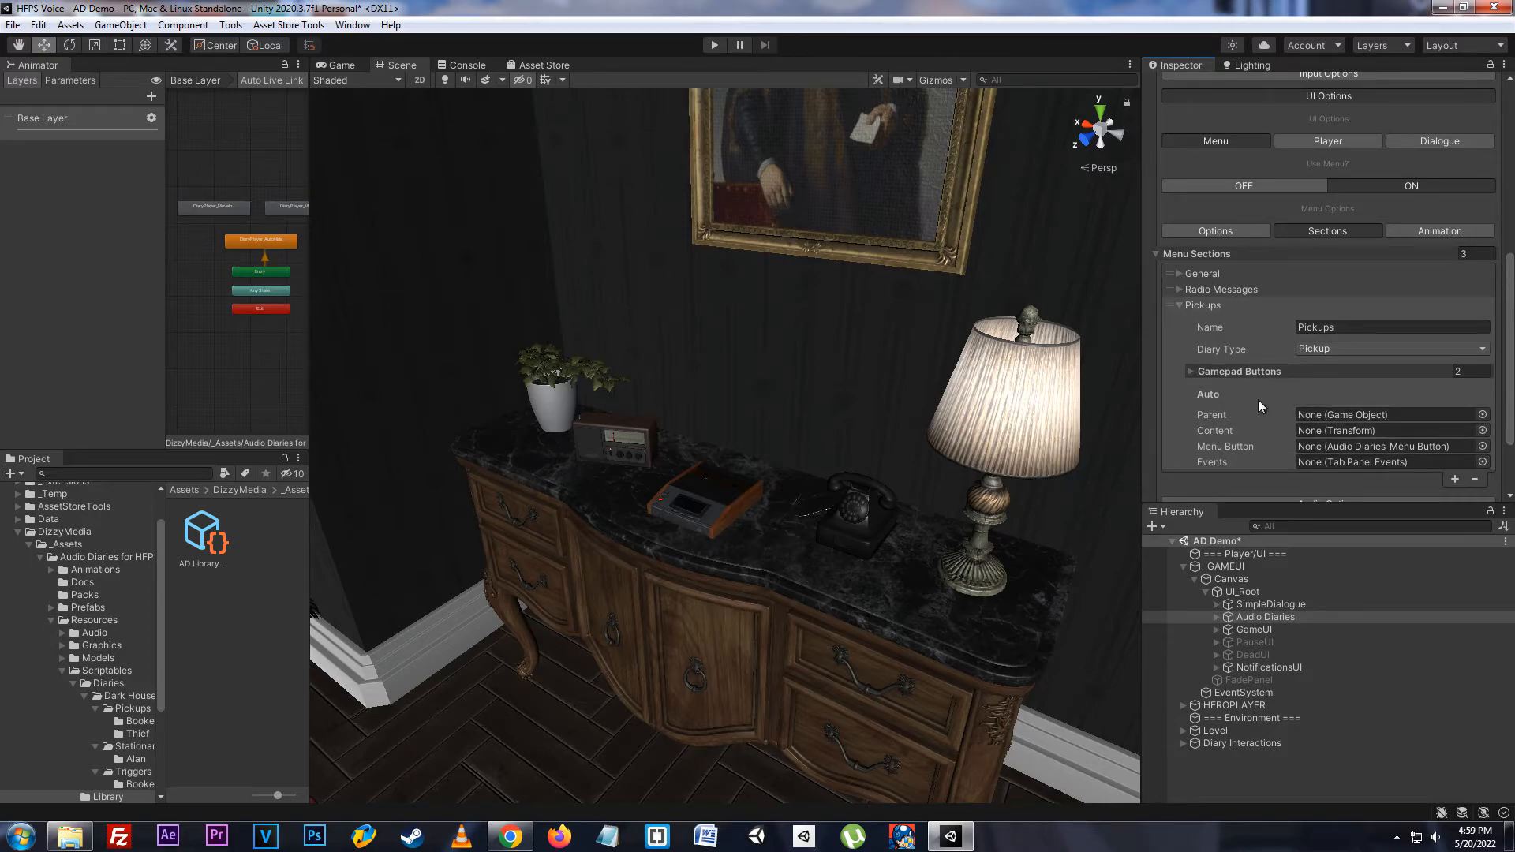
click(1343, 325)
right_click(1102, 350)
click(1247, 369)
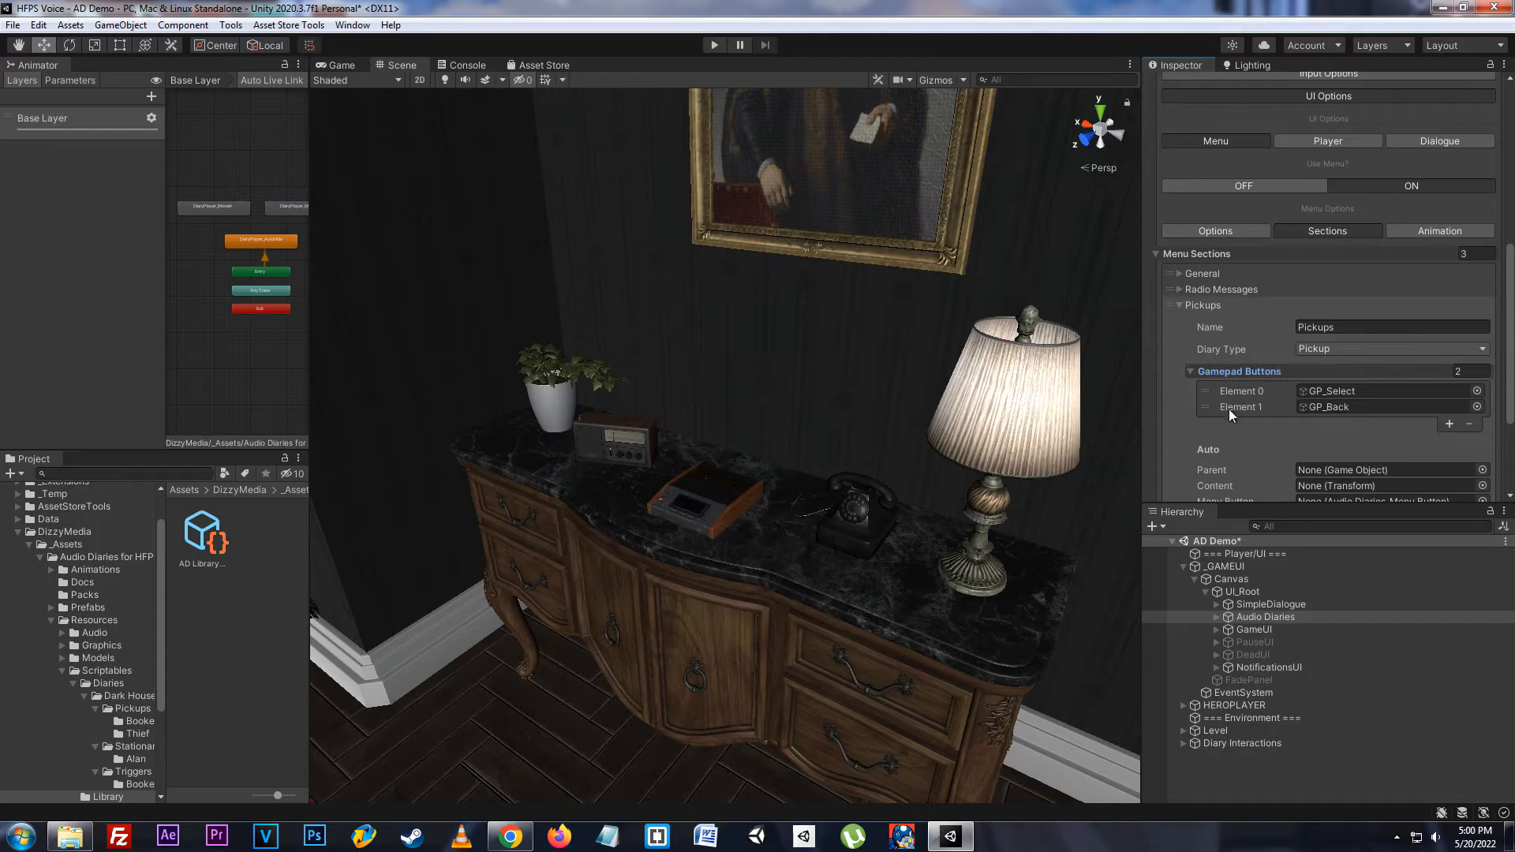
click(1244, 371)
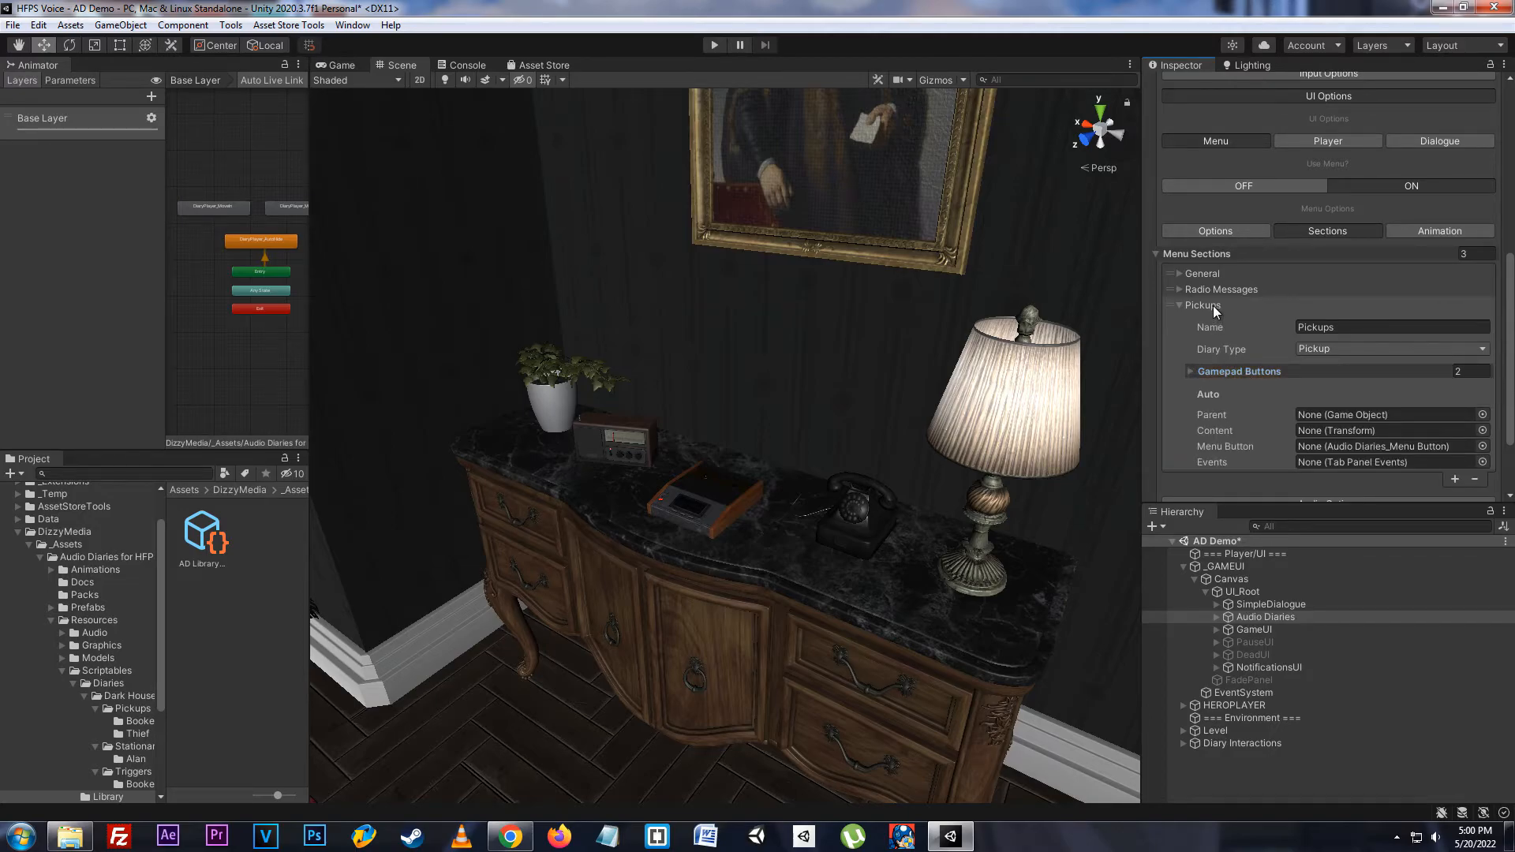
- Compare the settings of the General, Radio Messages and Pickups menu sections
click(1214, 306)
click(1213, 335)
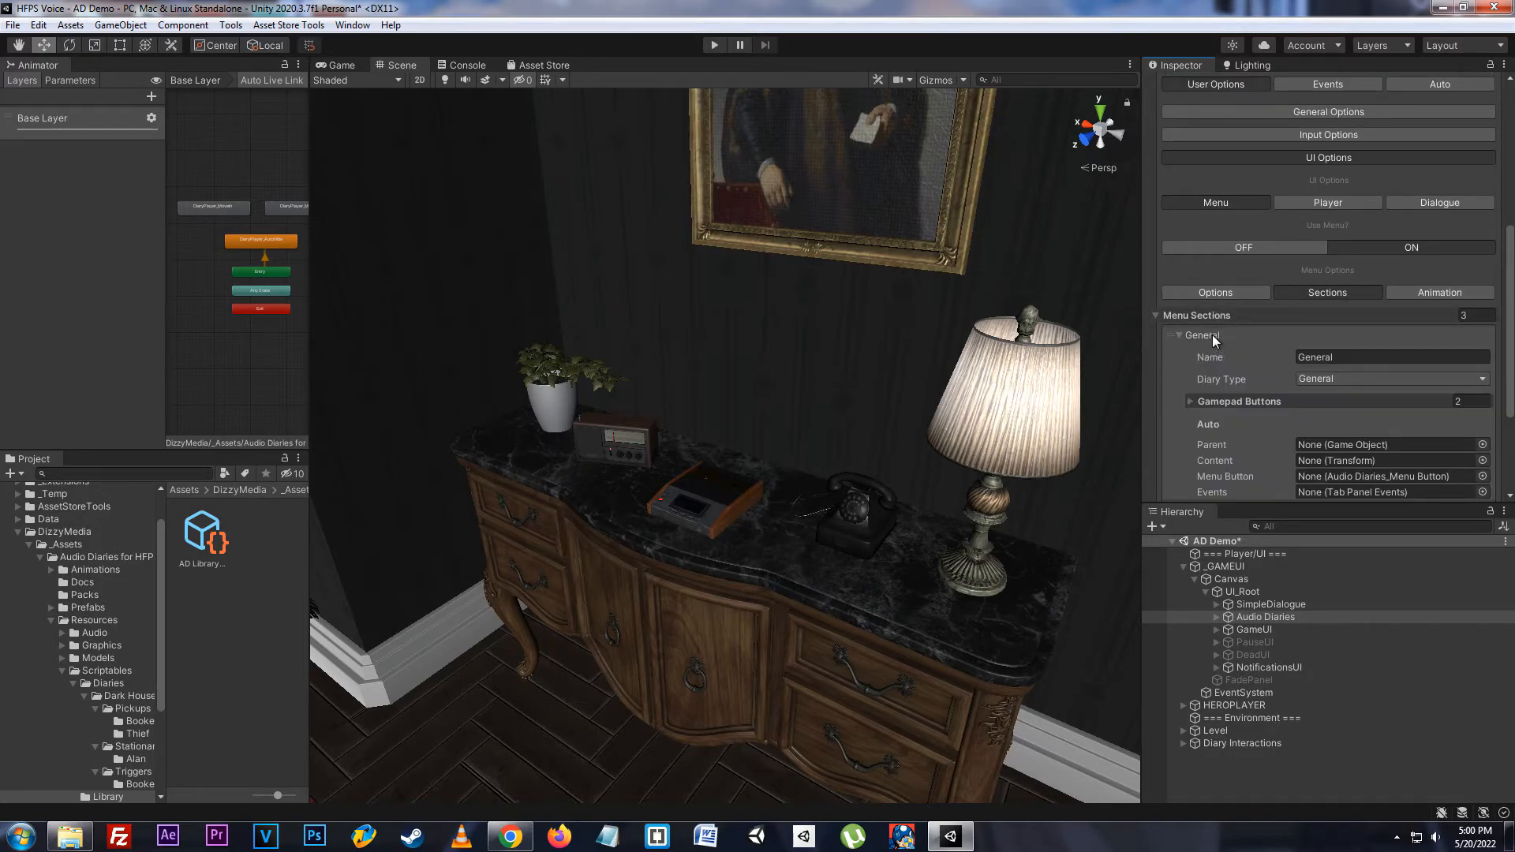
click(1208, 333)
click(1210, 350)
click(1210, 350)
click(1211, 370)
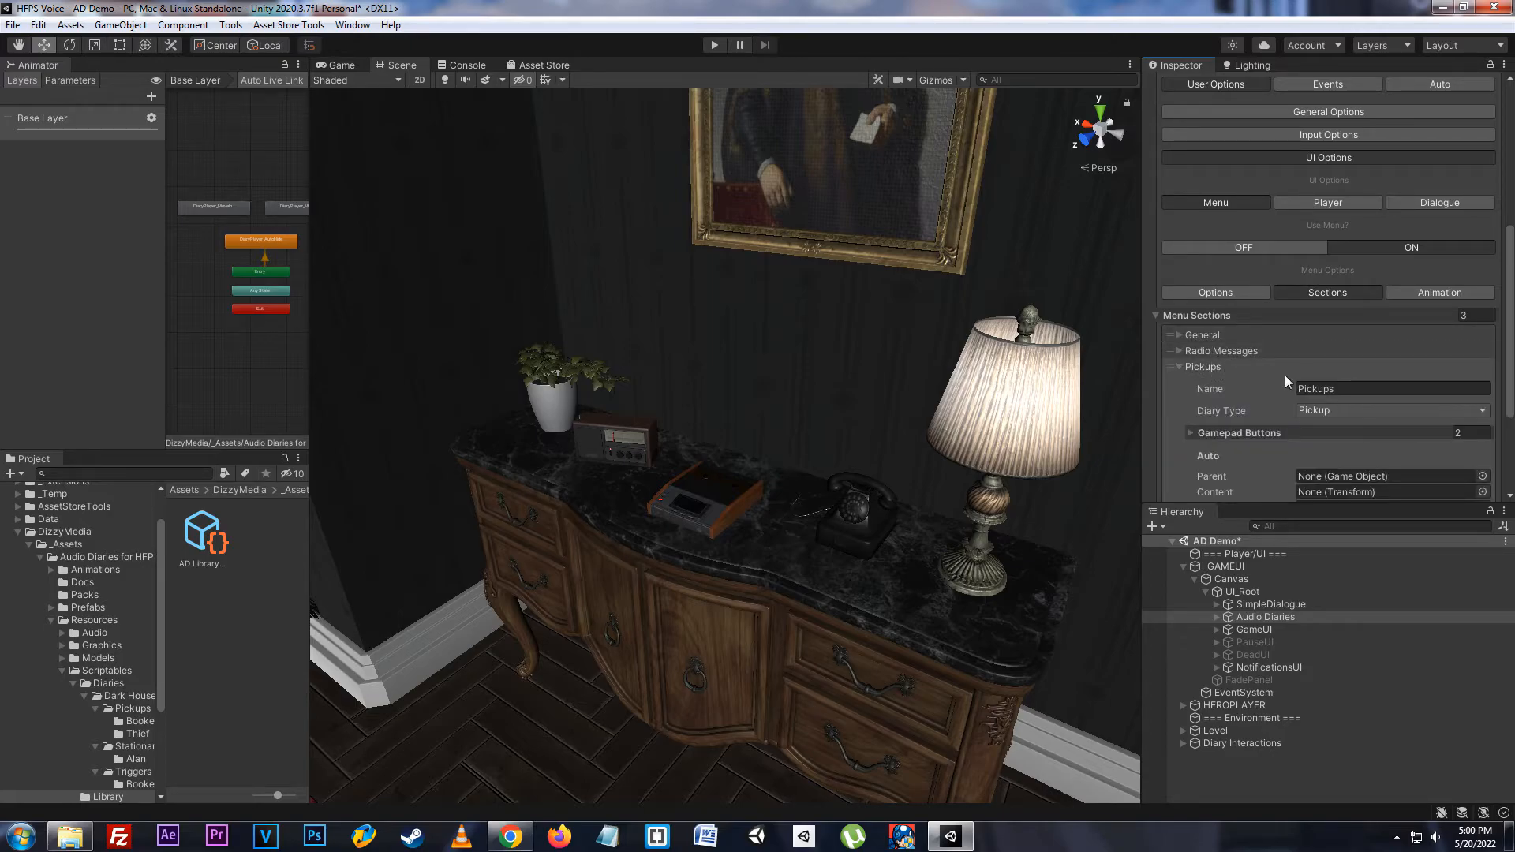
click(1214, 367)
- Examine the Radio Messages menu section's Gamepad Buttons and Auto references
click(1214, 349)
click(1243, 417)
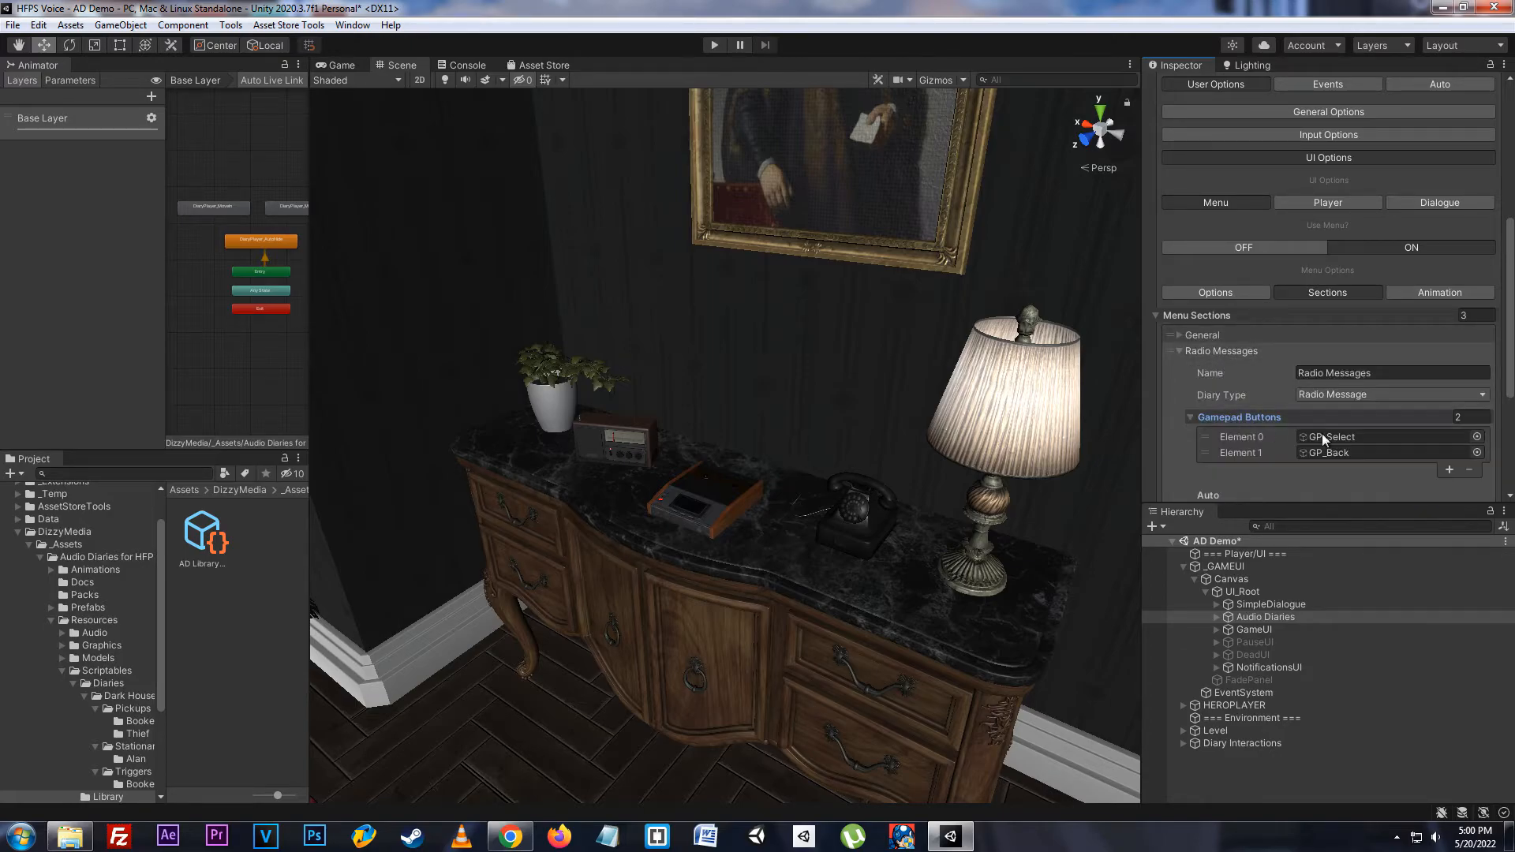
click(1243, 417)
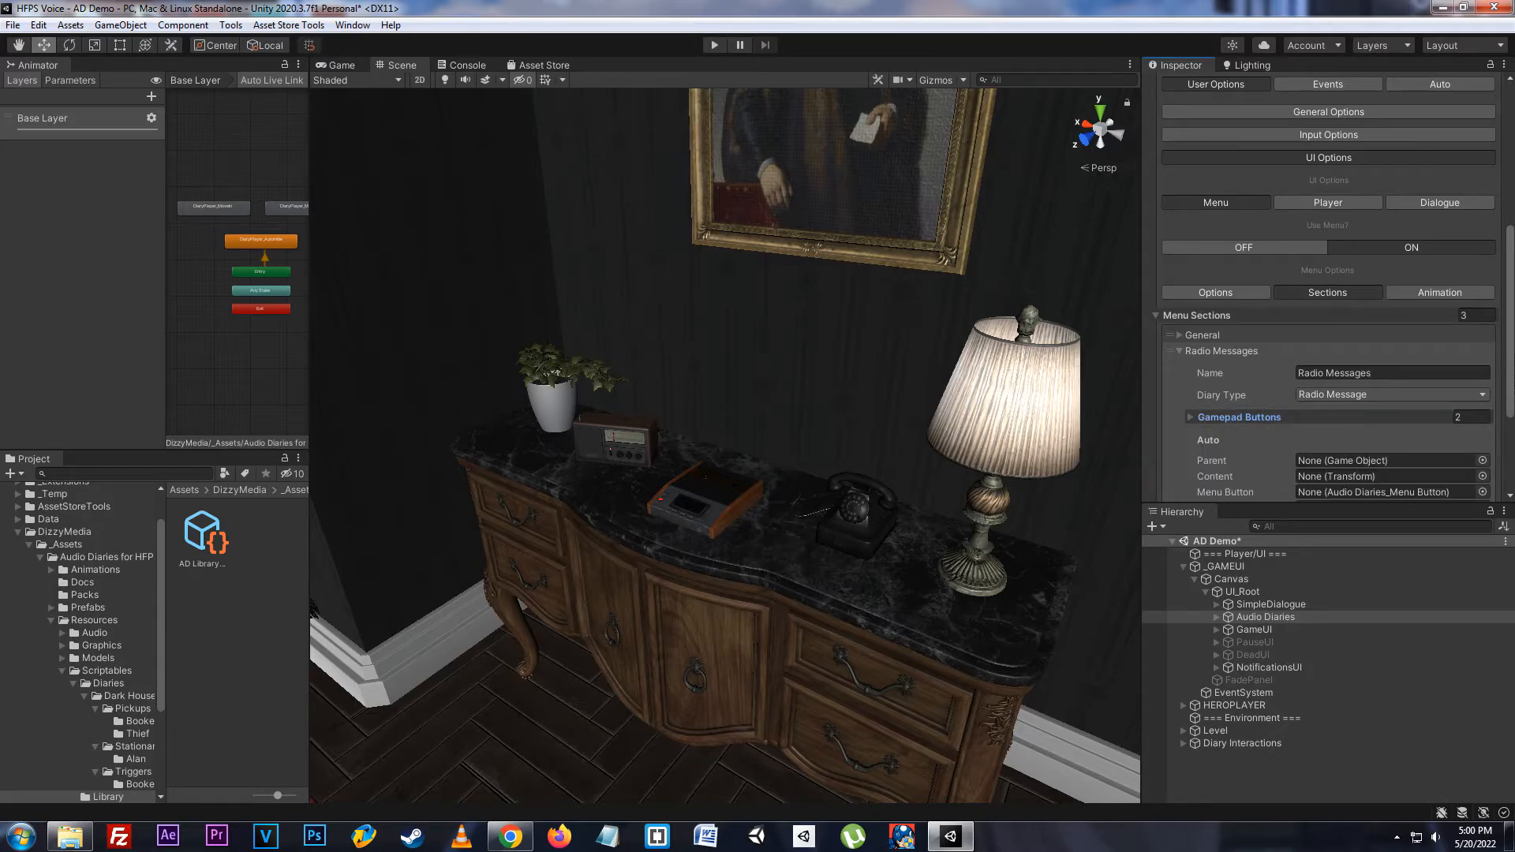
scroll(1243, 419, down, 3)
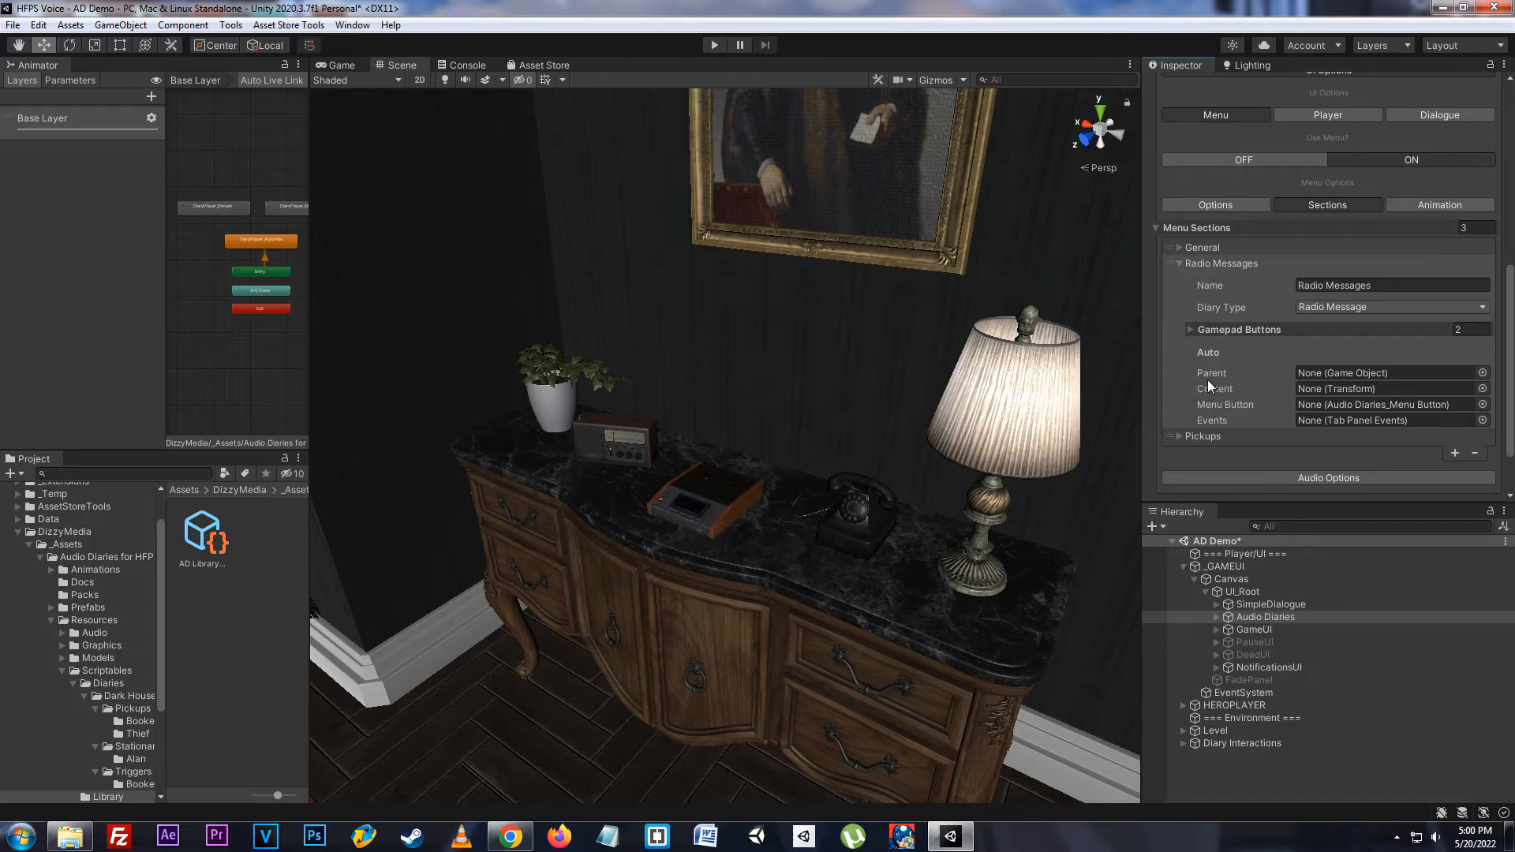
- Review the Diary Type choices available for the General and Radio Messages menu sections
click(1214, 268)
click(1213, 297)
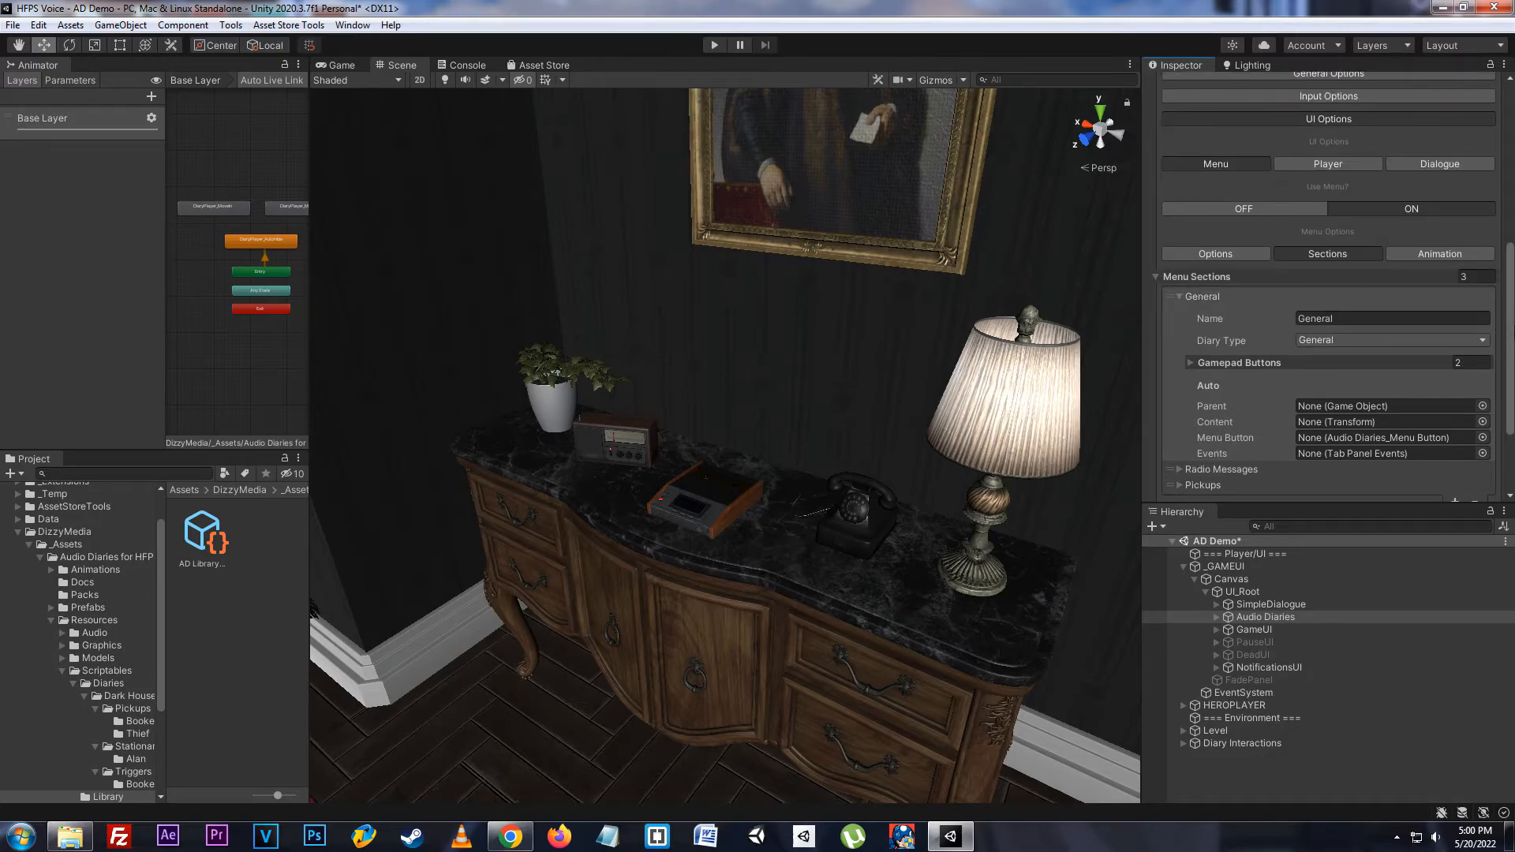
click(1306, 342)
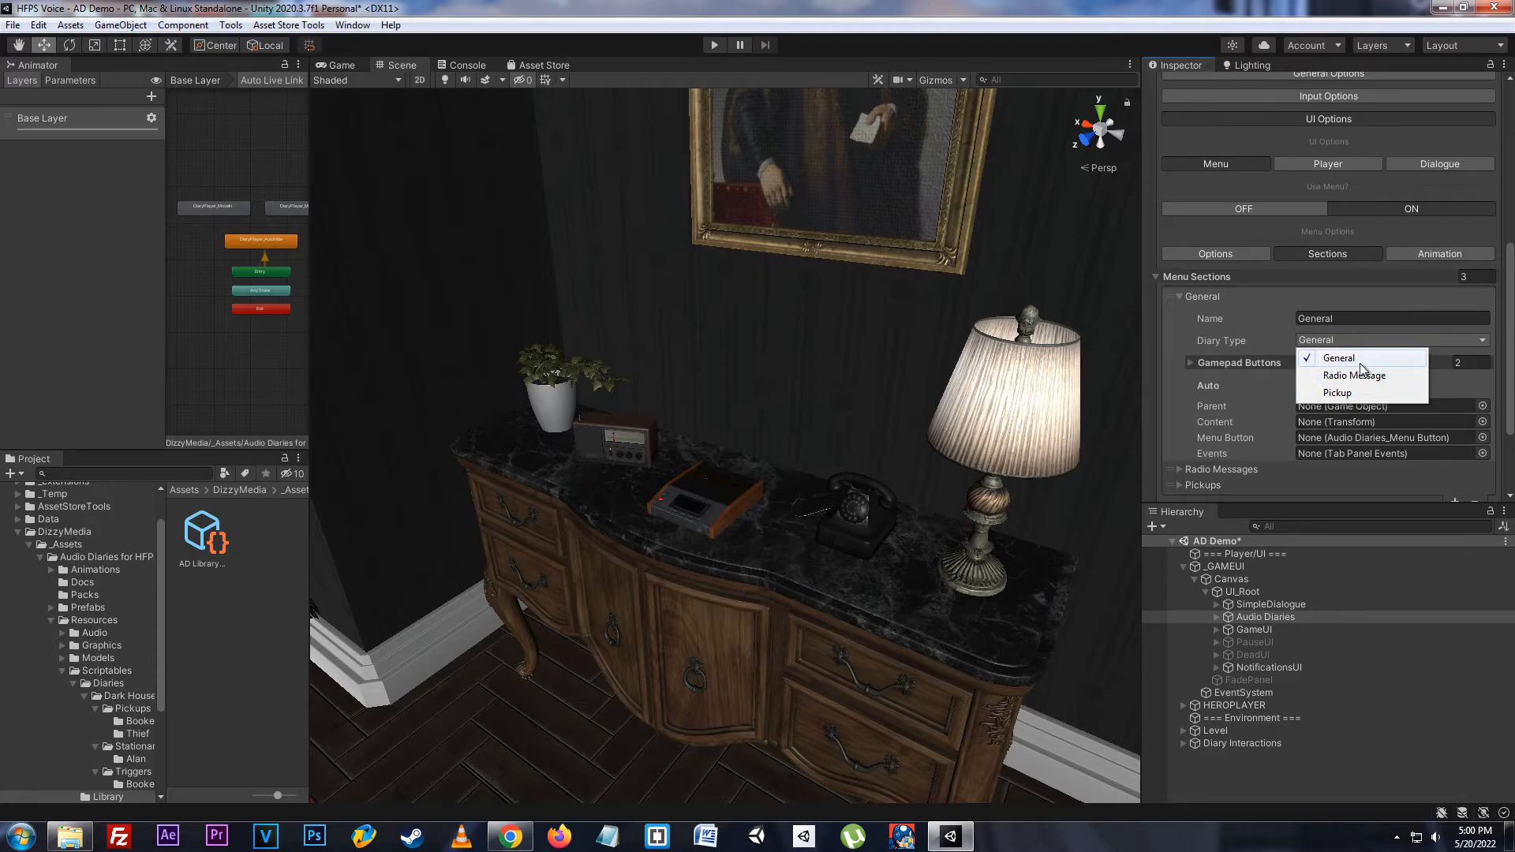
click(1235, 327)
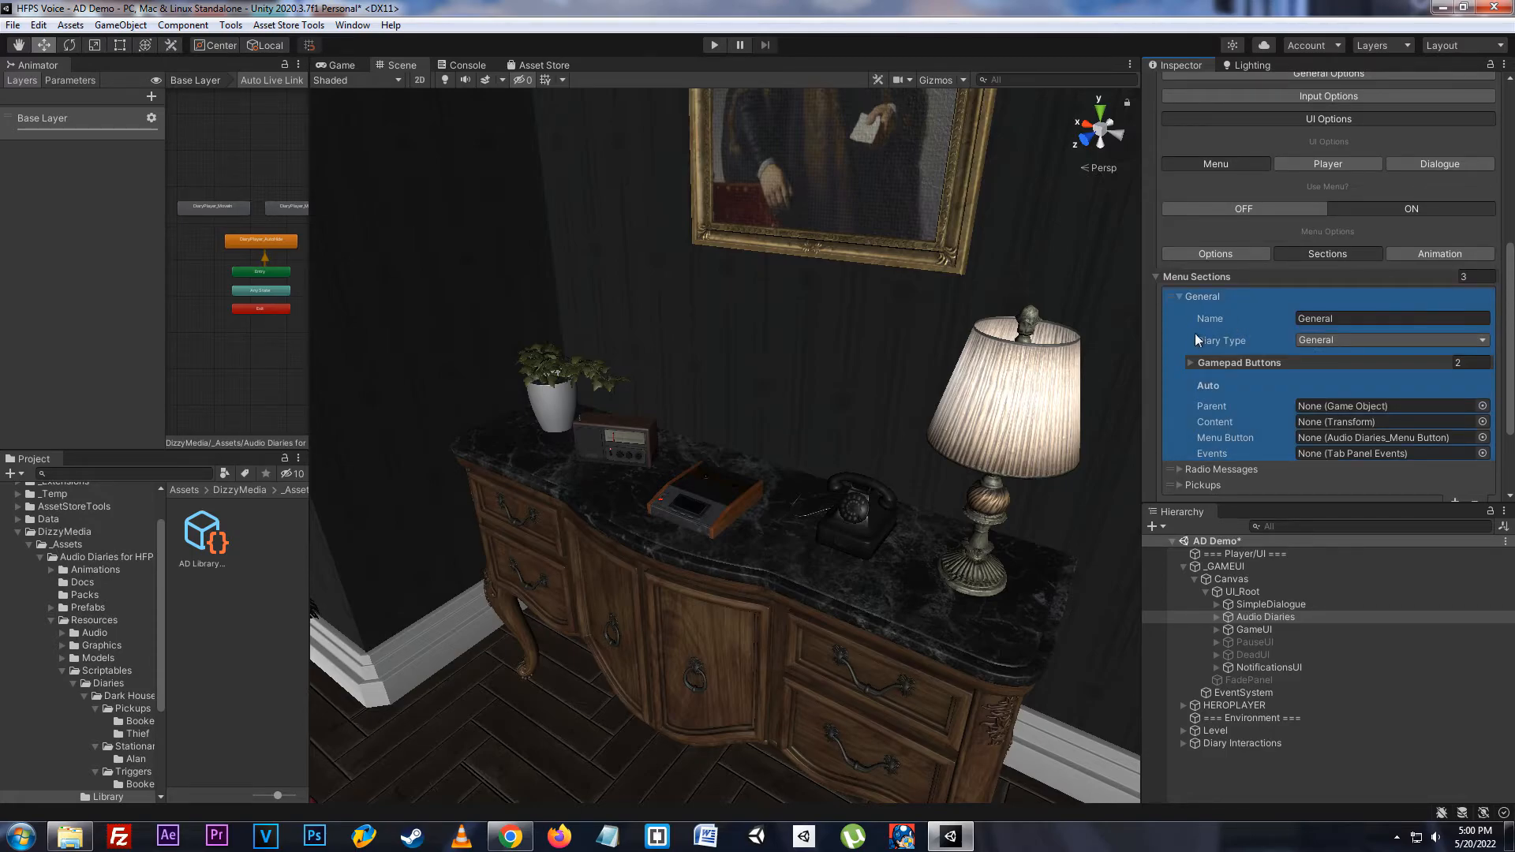
click(1329, 340)
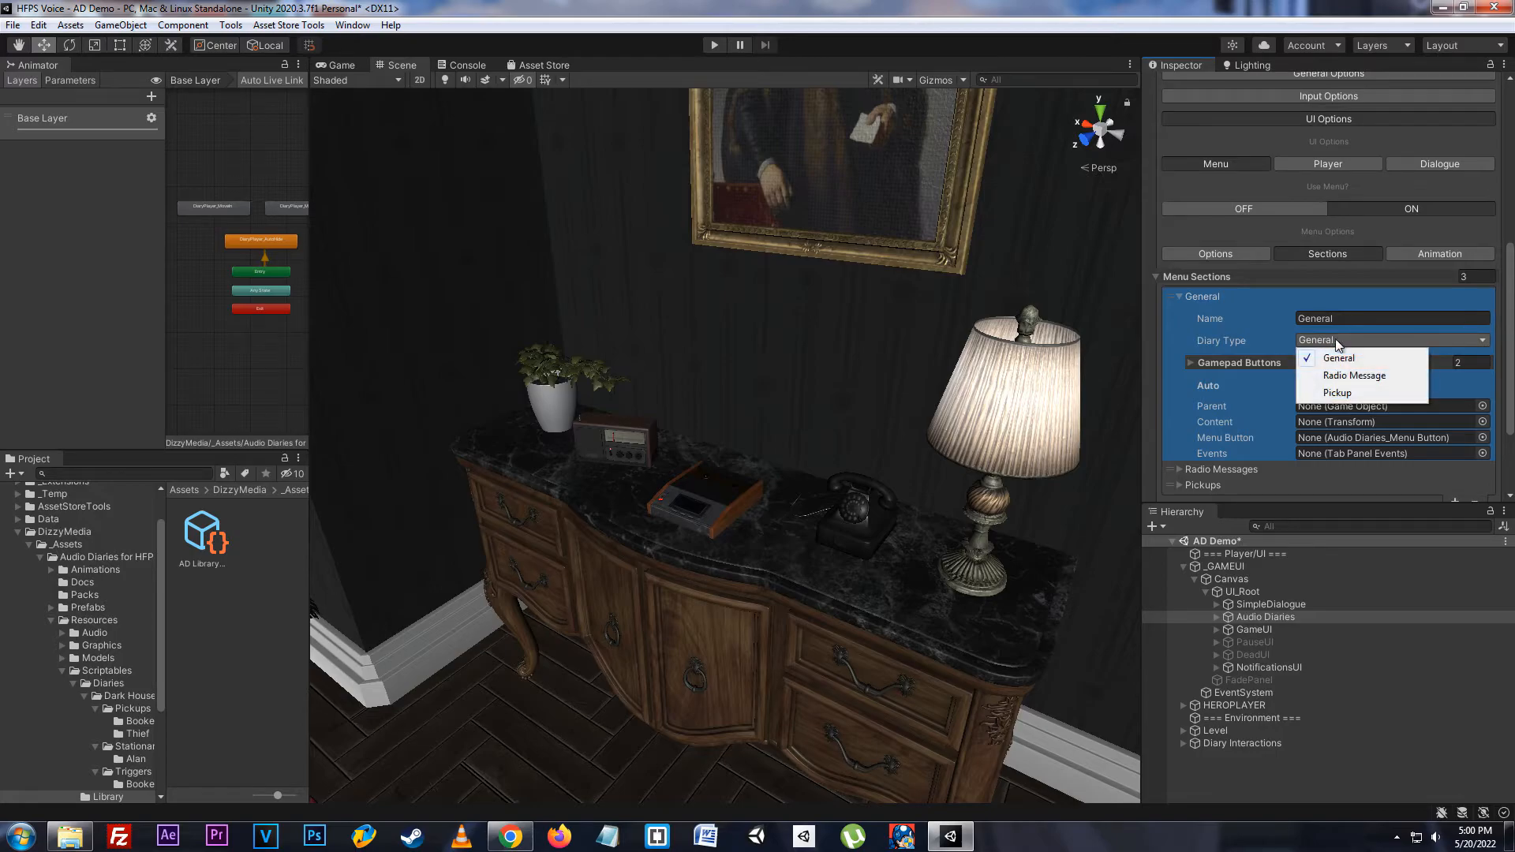
click(1217, 298)
click(1219, 350)
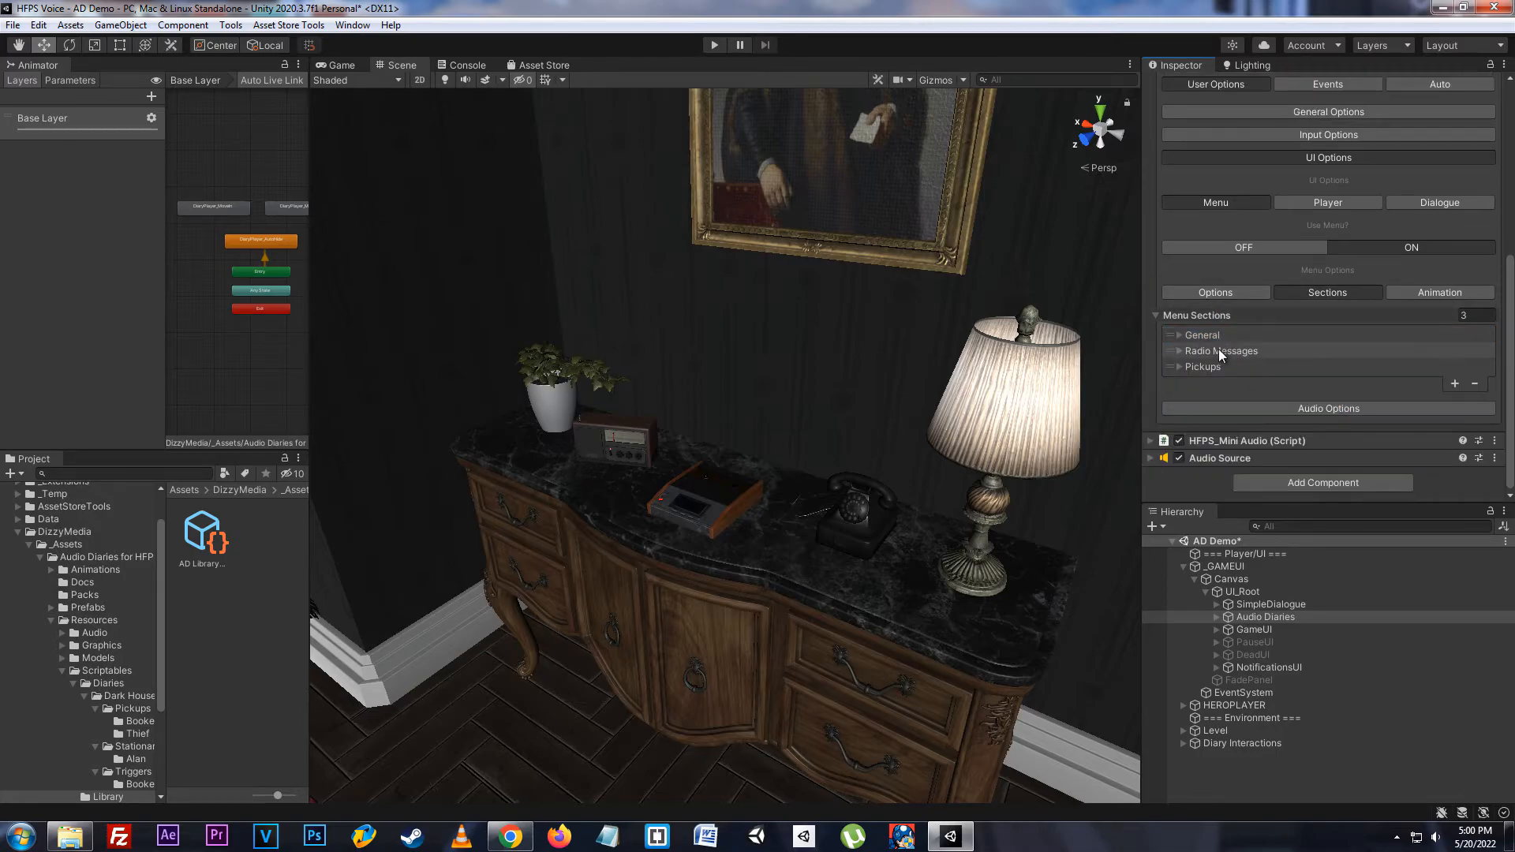
click(1342, 395)
click(1254, 379)
click(1218, 353)
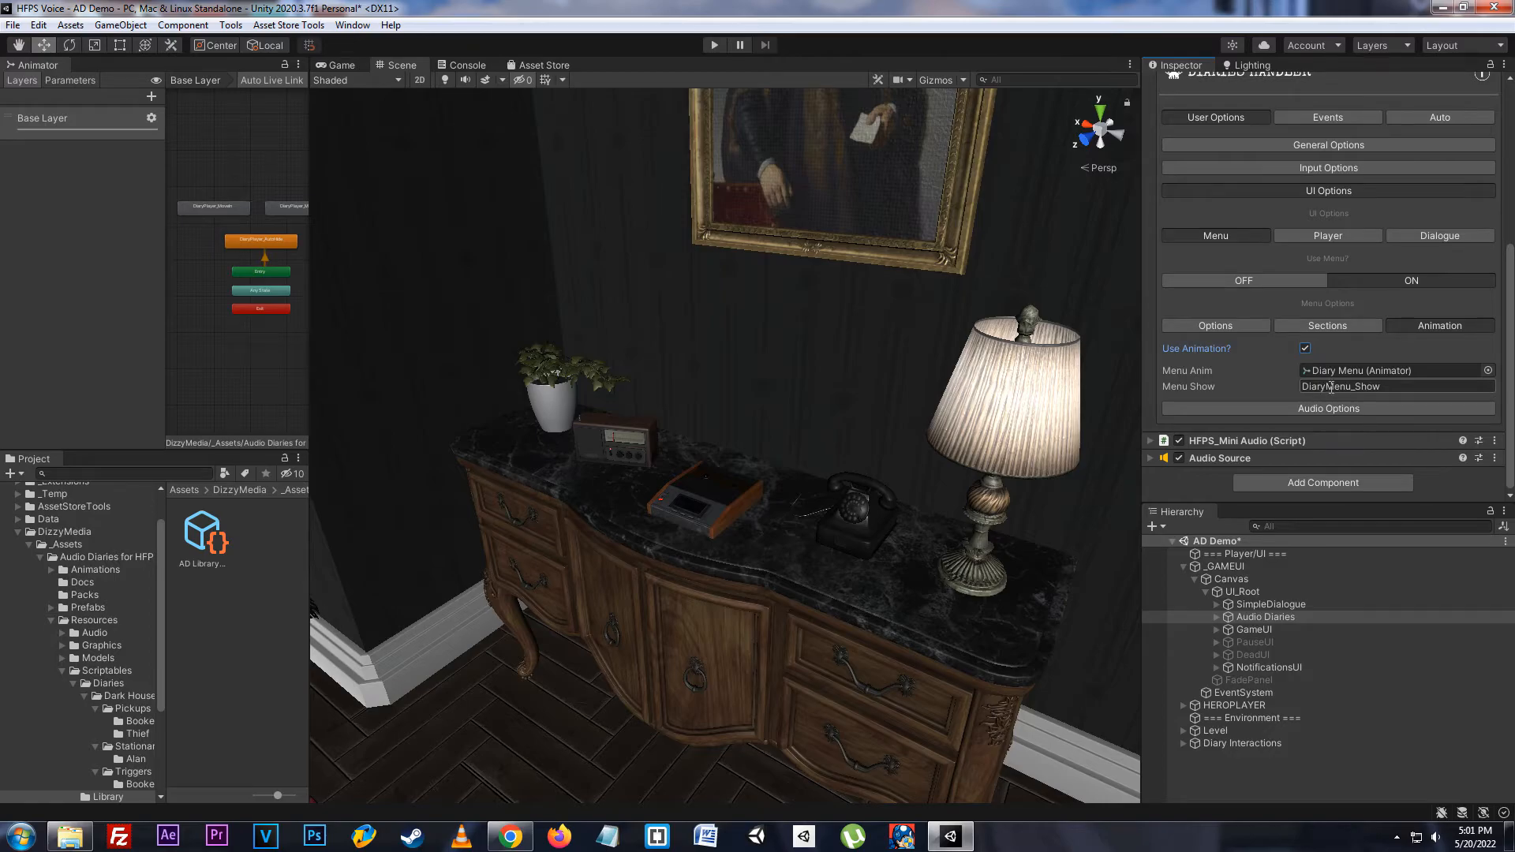
- Turn off Use Animation for the diary menu in the Diaries Handler
click(1306, 348)
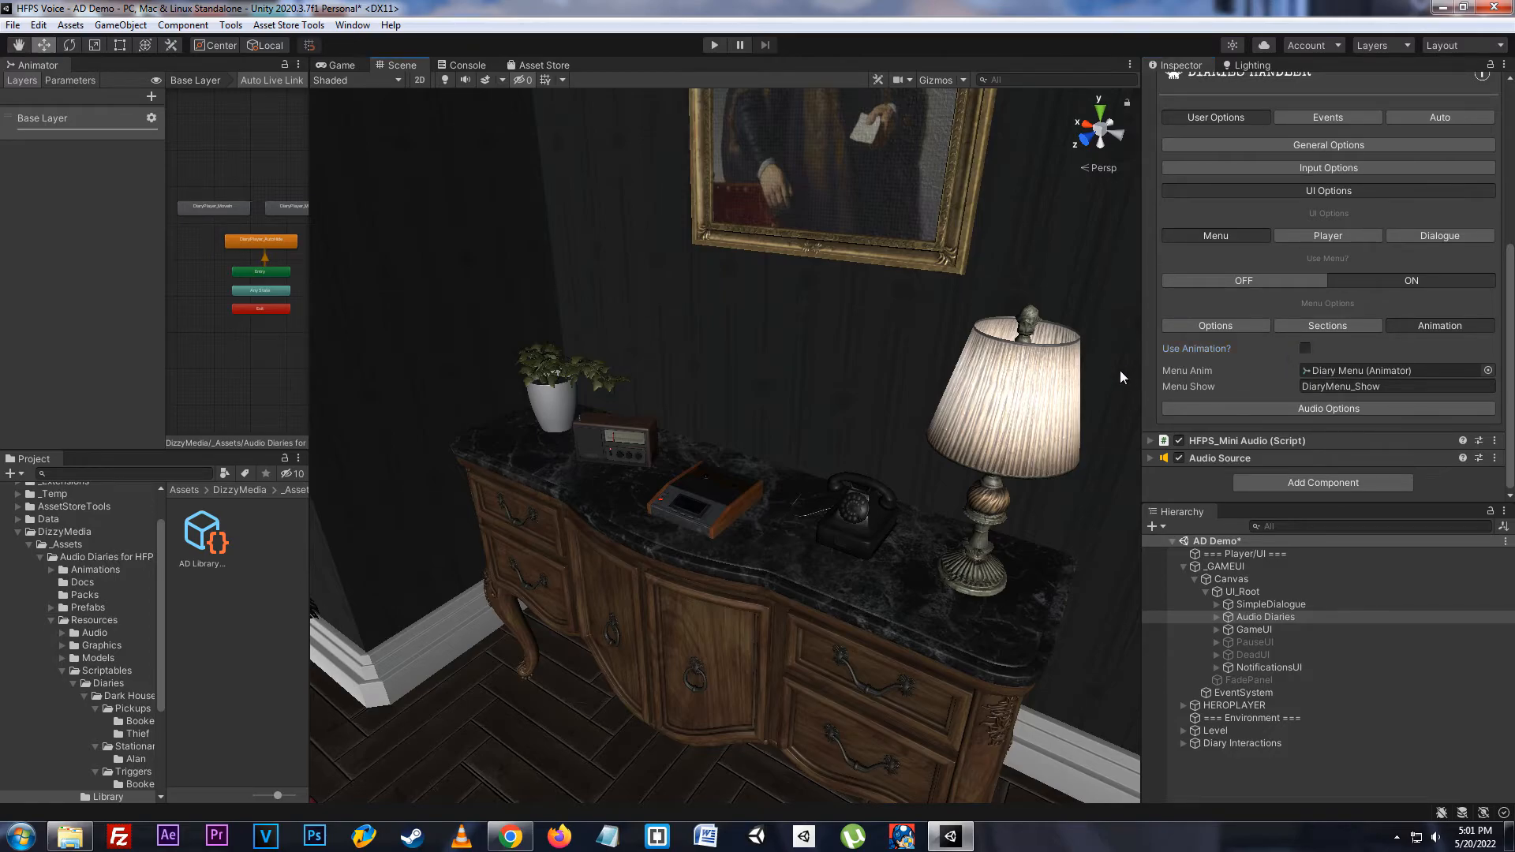
- Inspect the Diaries Handler's Player UI options: the Show Player switch, the Diary Player references and the player Animation settings
click(1308, 236)
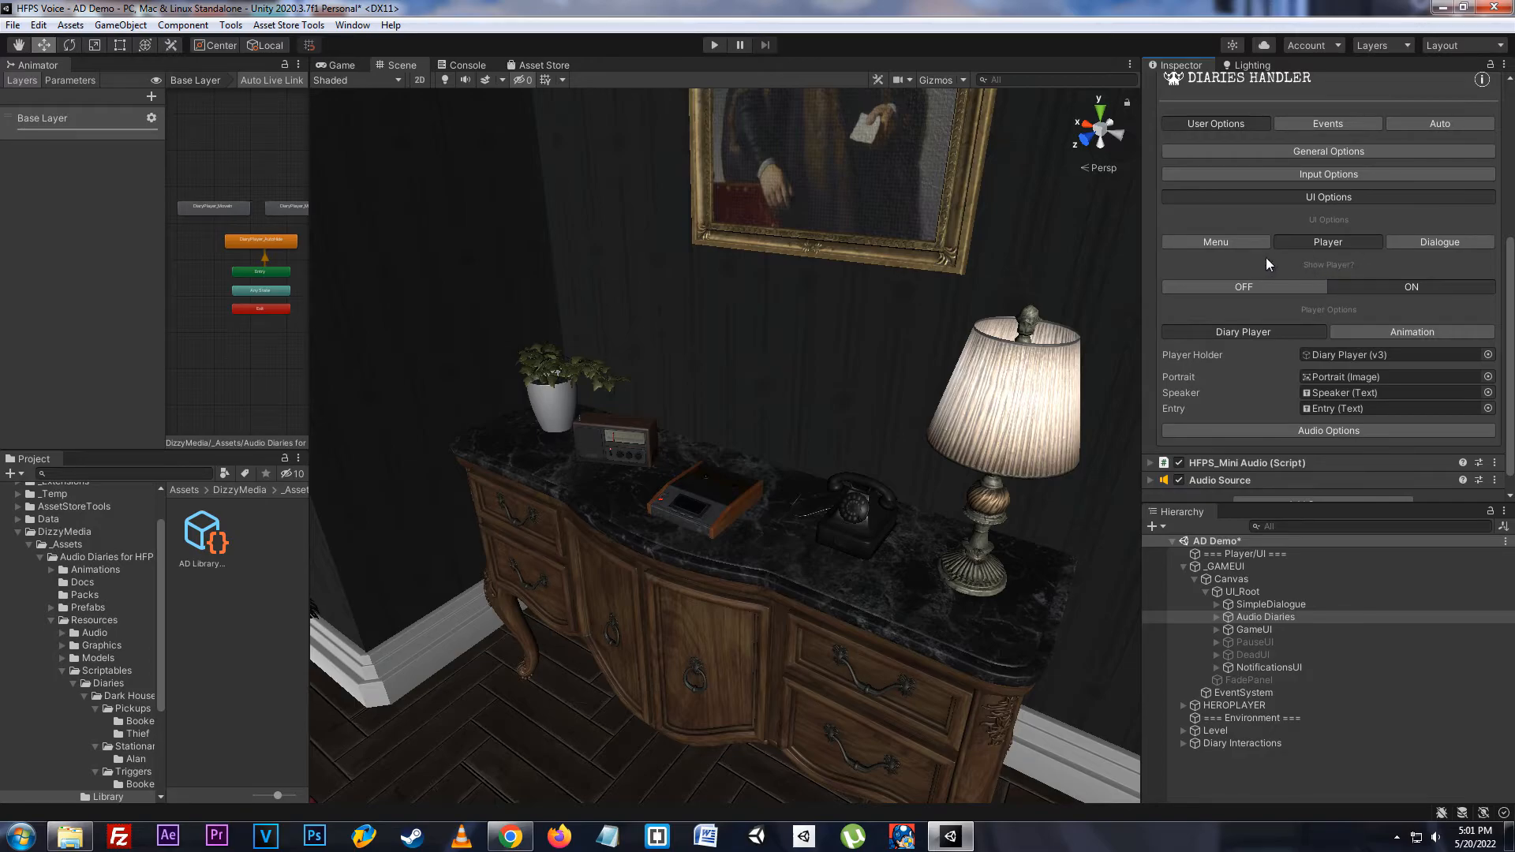
click(1343, 289)
click(1370, 289)
scroll(1386, 286, down, 1)
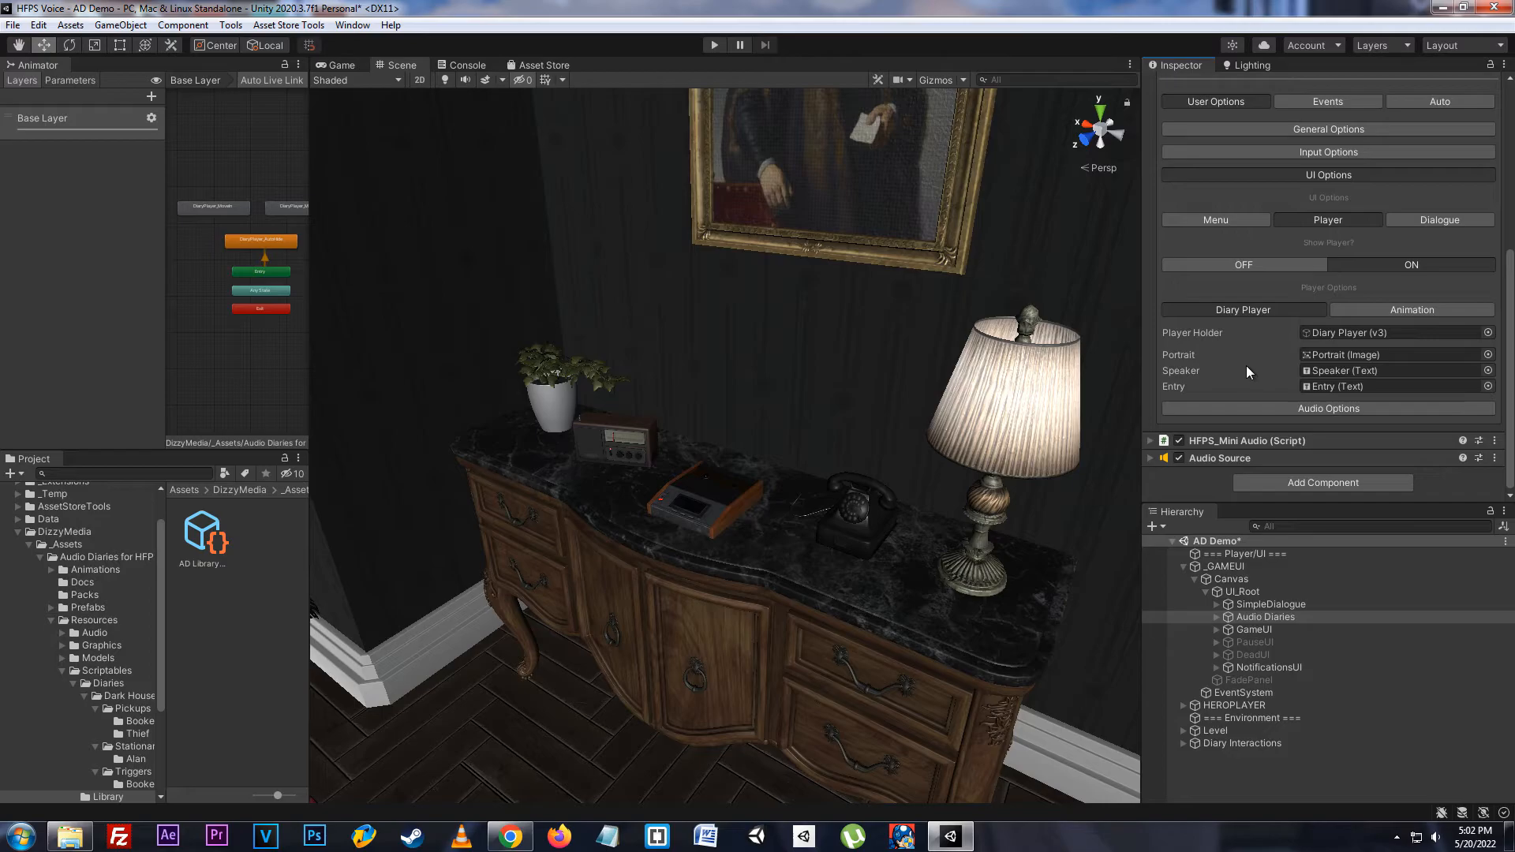
click(1370, 312)
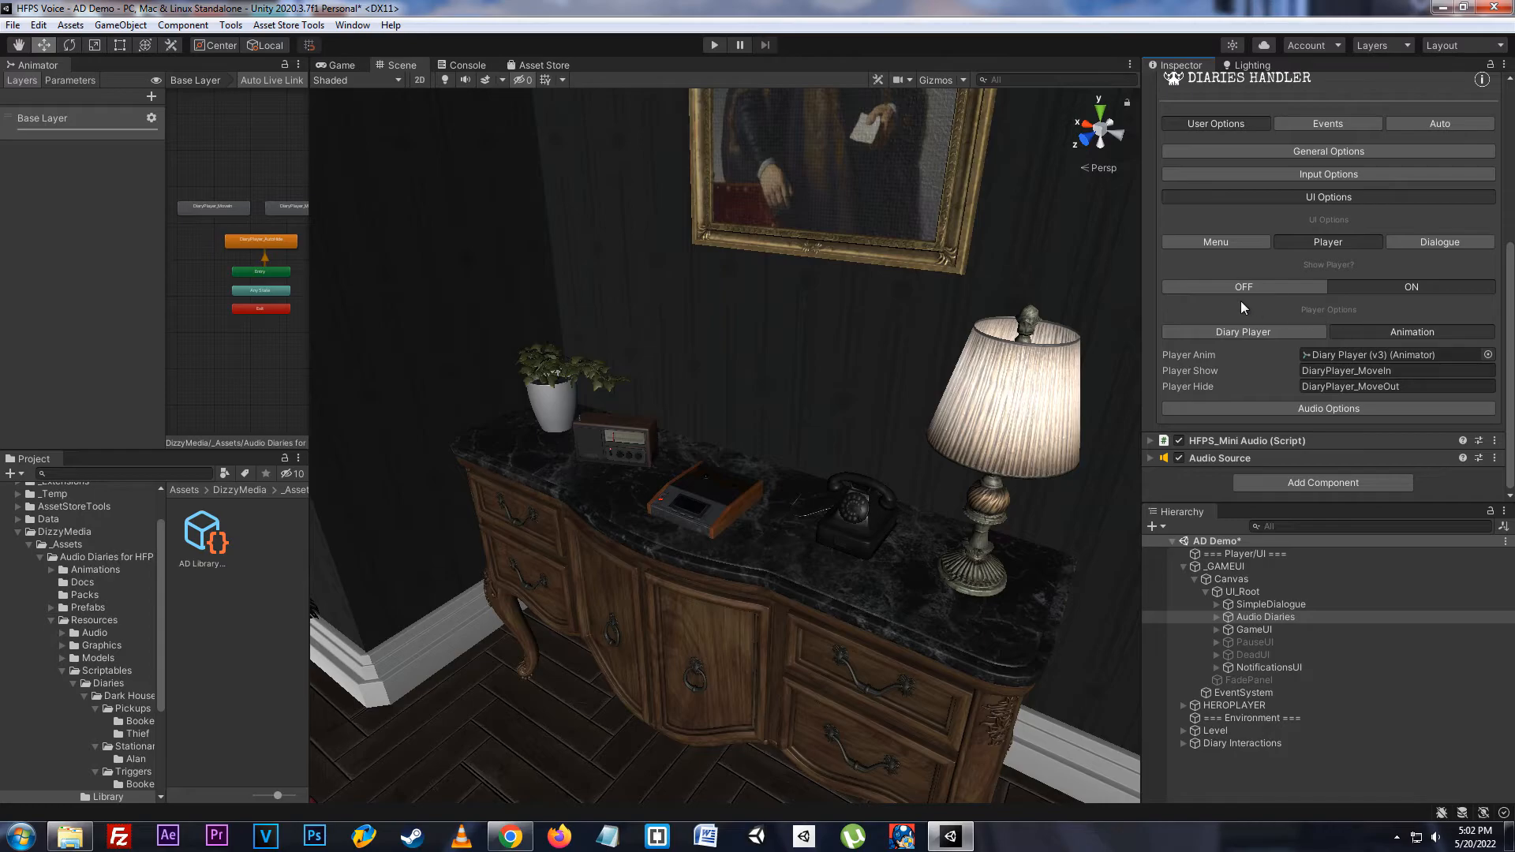
- Try switching Show Dialogue to OFF in the Dialogue UI options, set it back to ON, and close the UI Options
click(1430, 241)
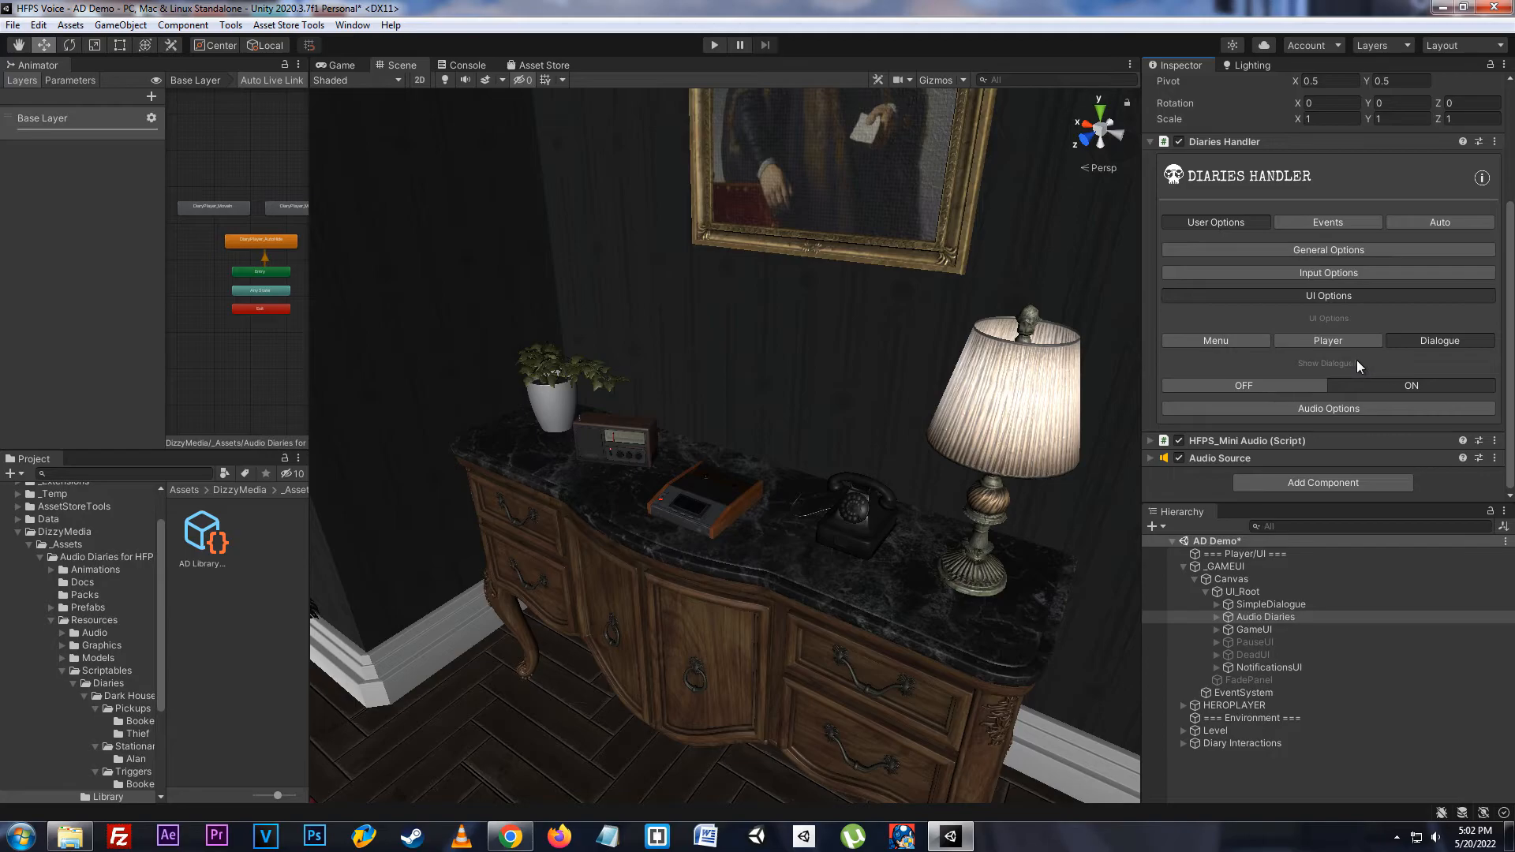
click(1288, 381)
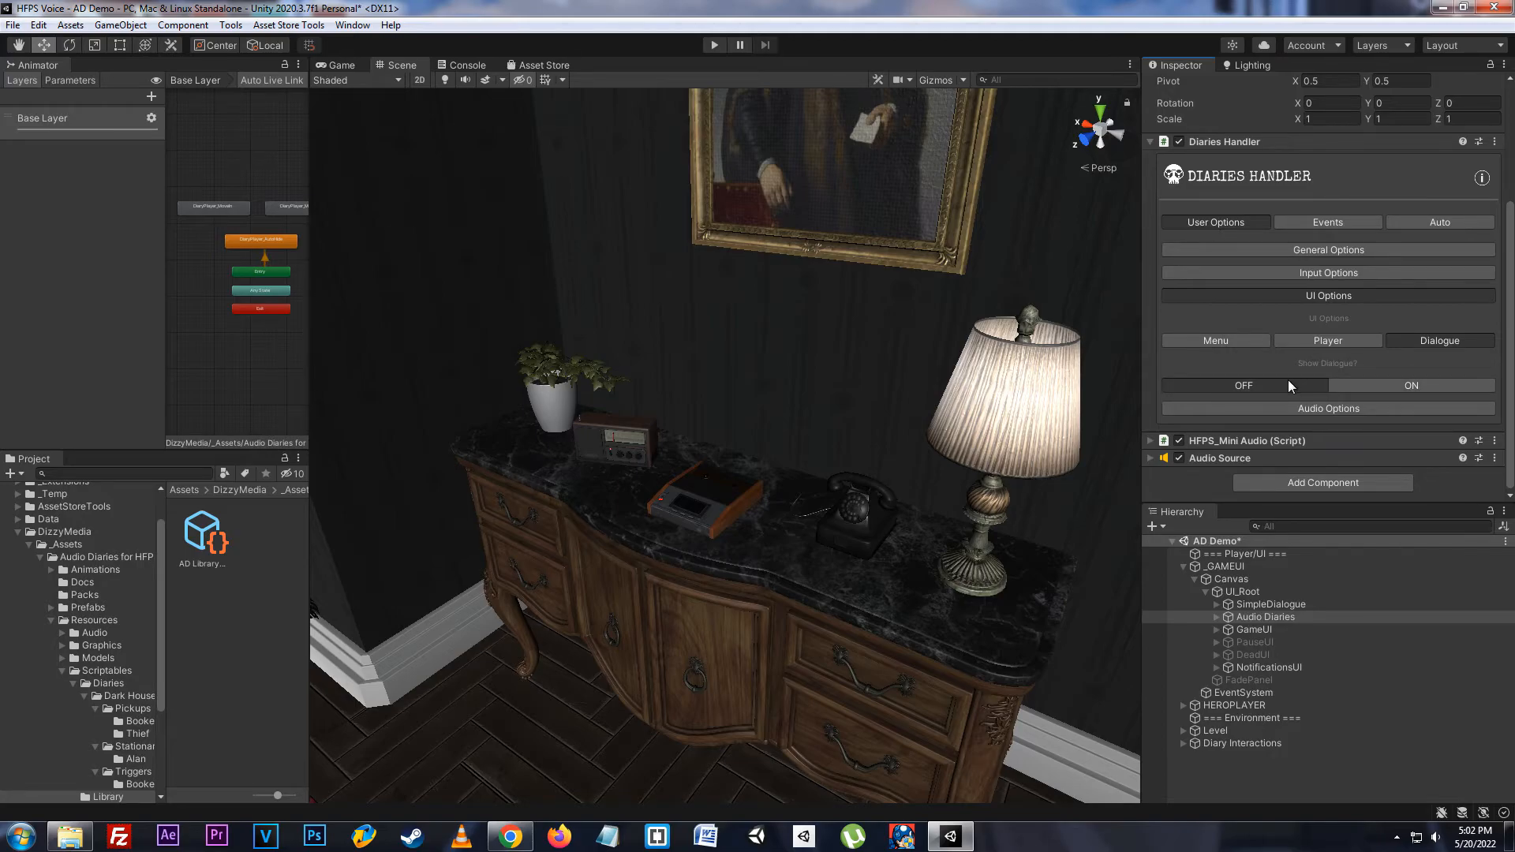
click(1374, 388)
click(1280, 385)
click(1375, 382)
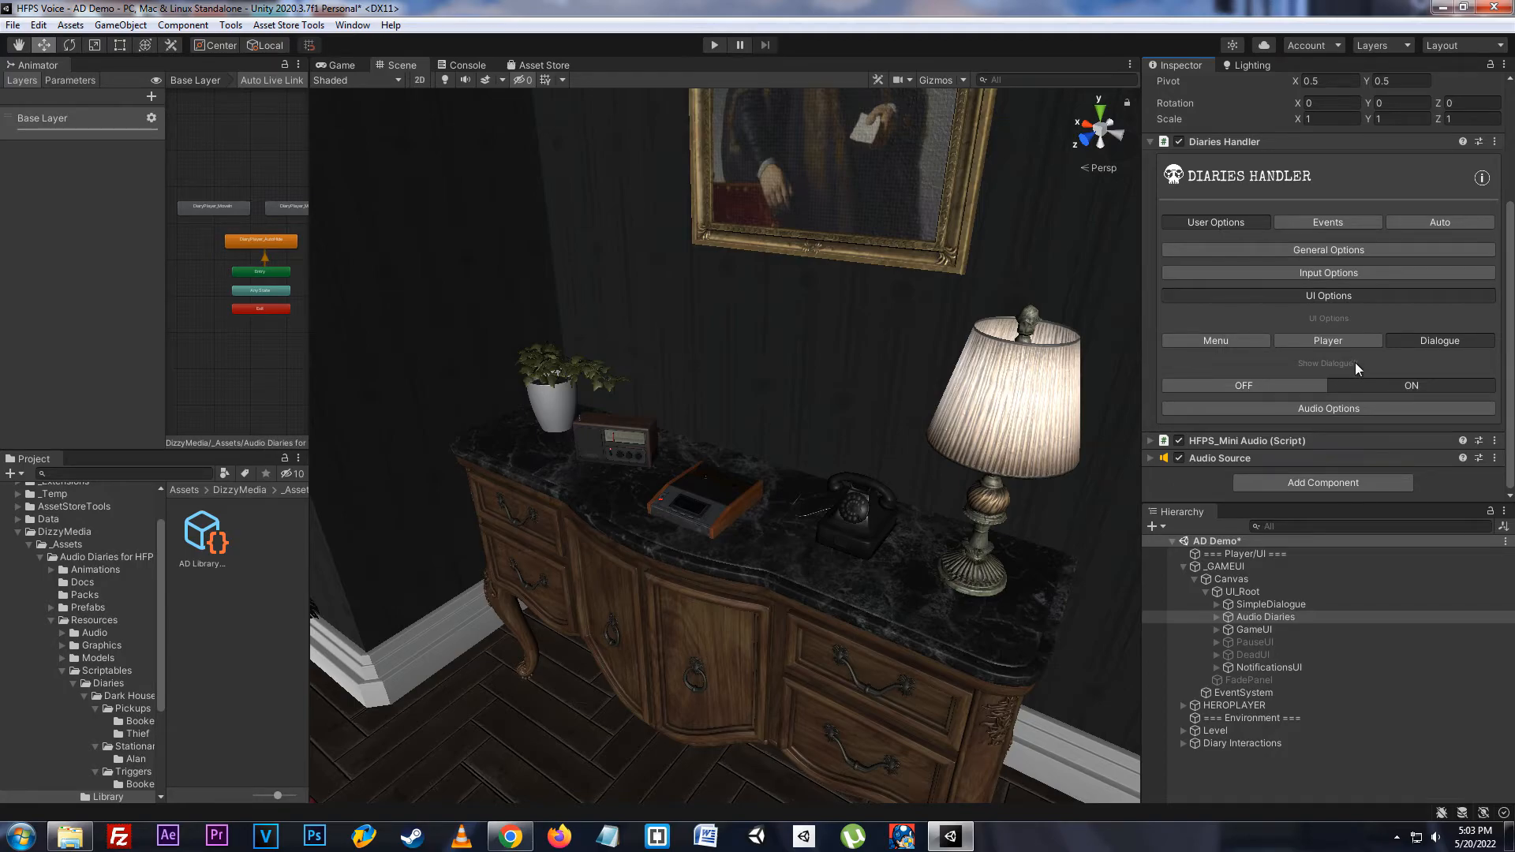
click(1238, 338)
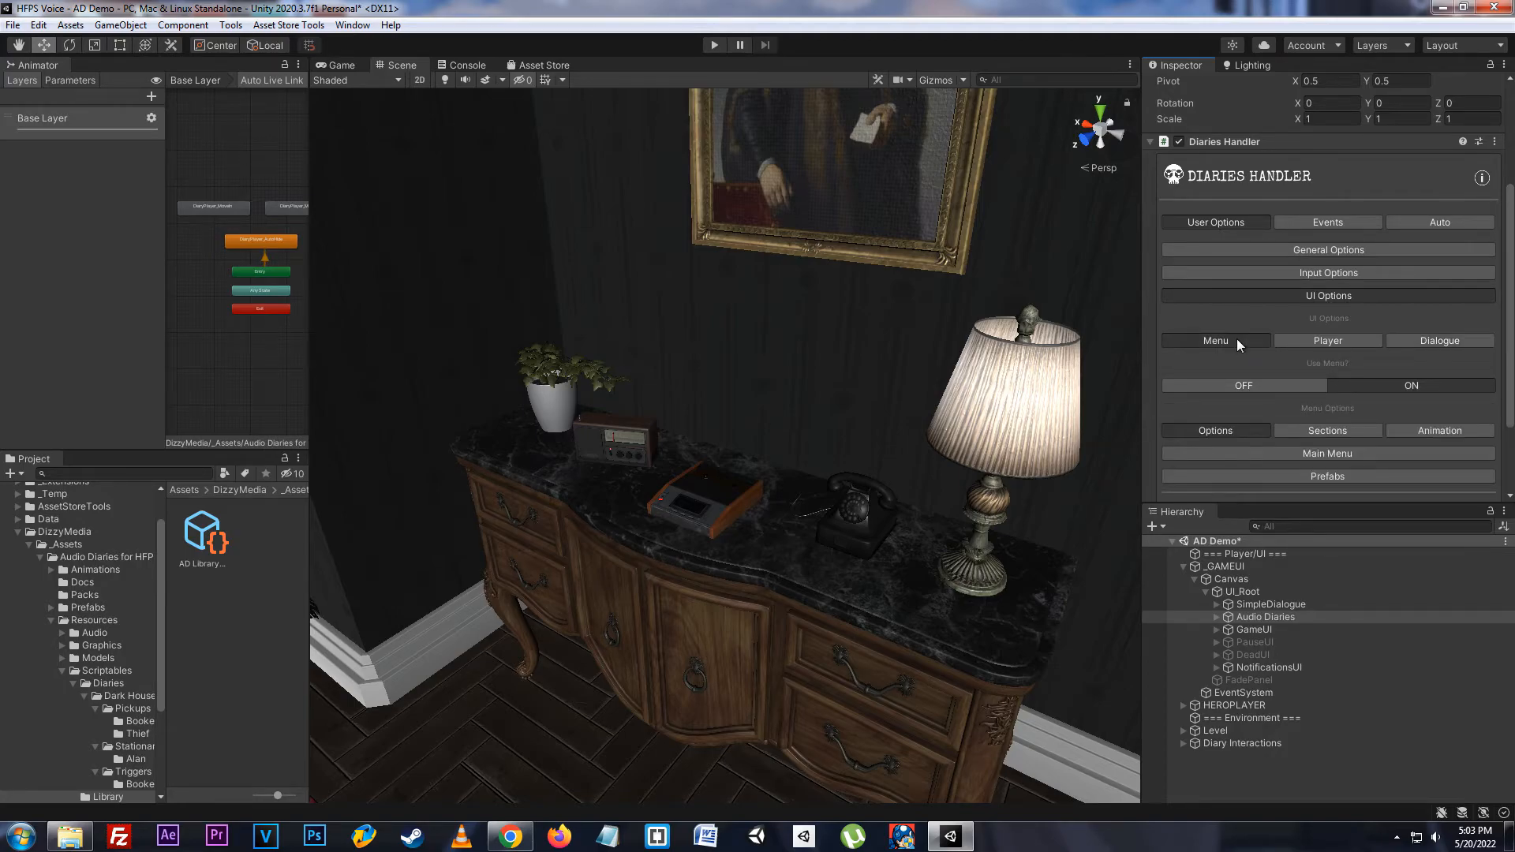
click(1304, 297)
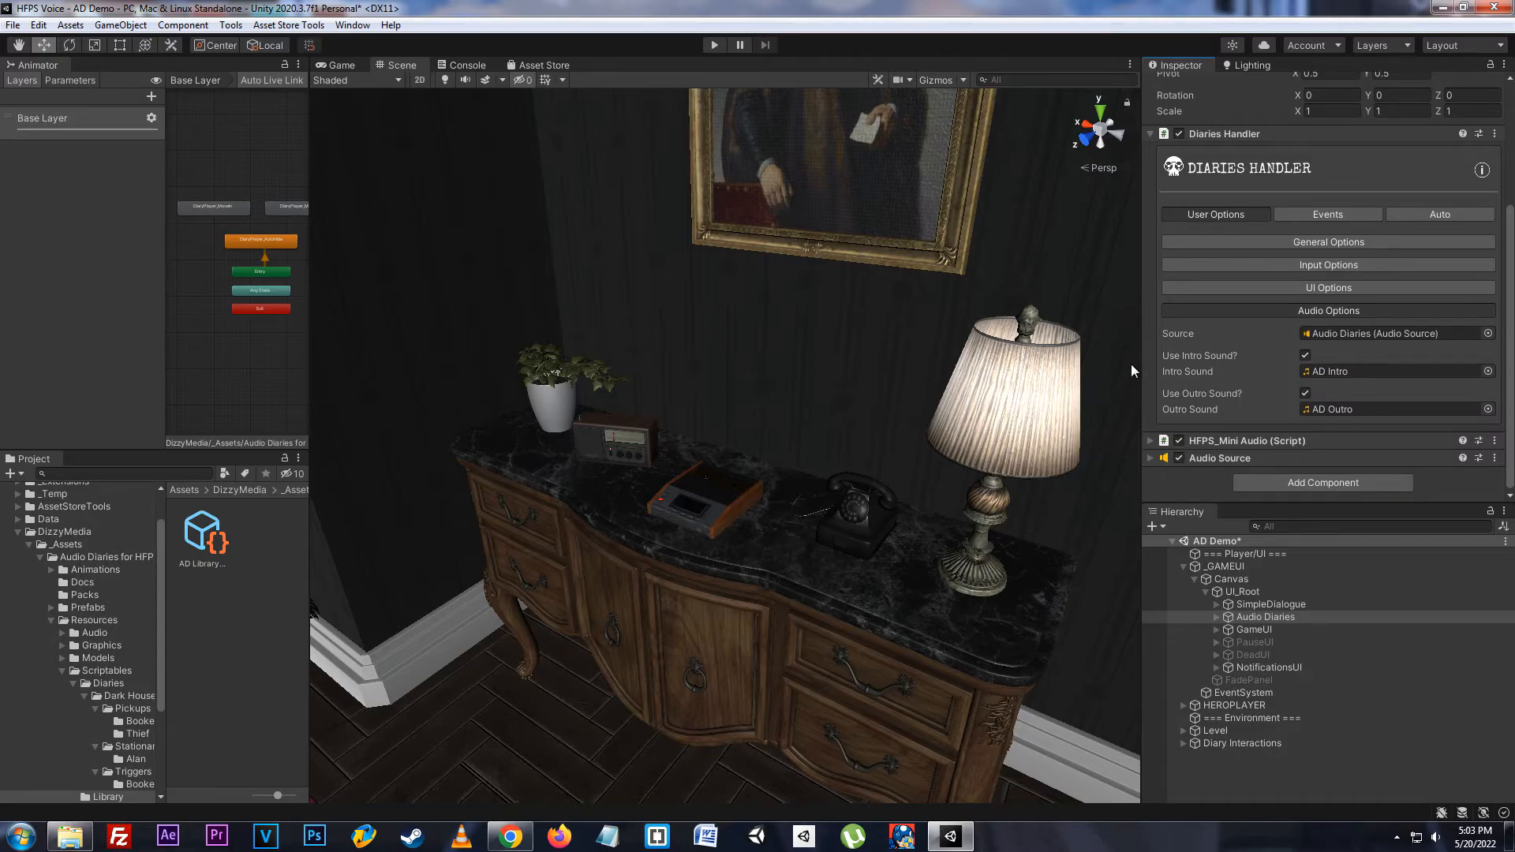
- Locate the AD Intro clip assigned in Audio Options, inspect it and the AD Outro clip, and return to the Audio Diaries object
click(1351, 333)
double_click(1342, 371)
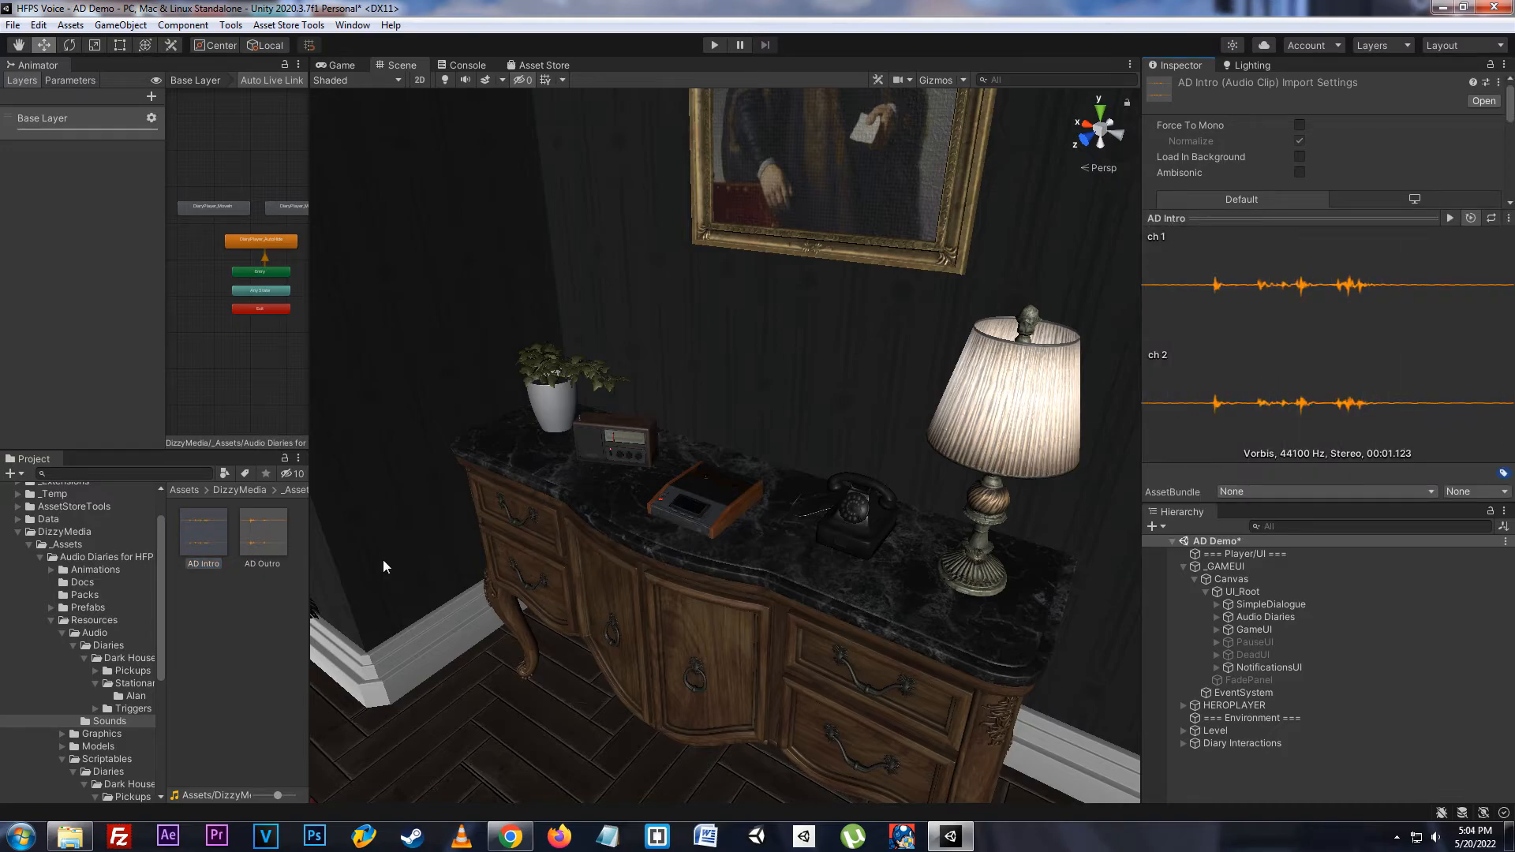
click(264, 536)
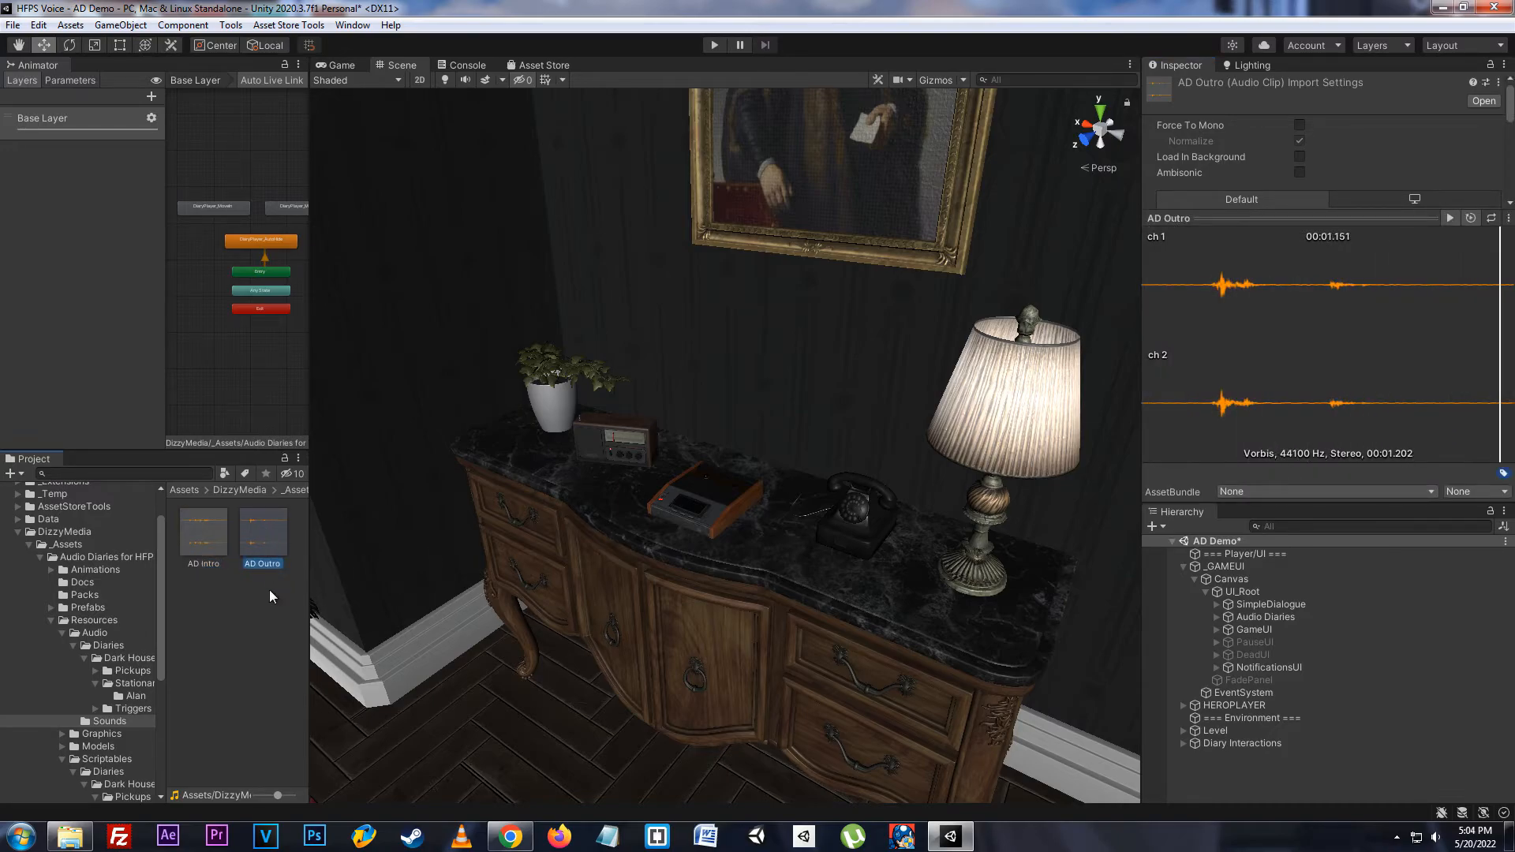
click(268, 589)
click(1266, 617)
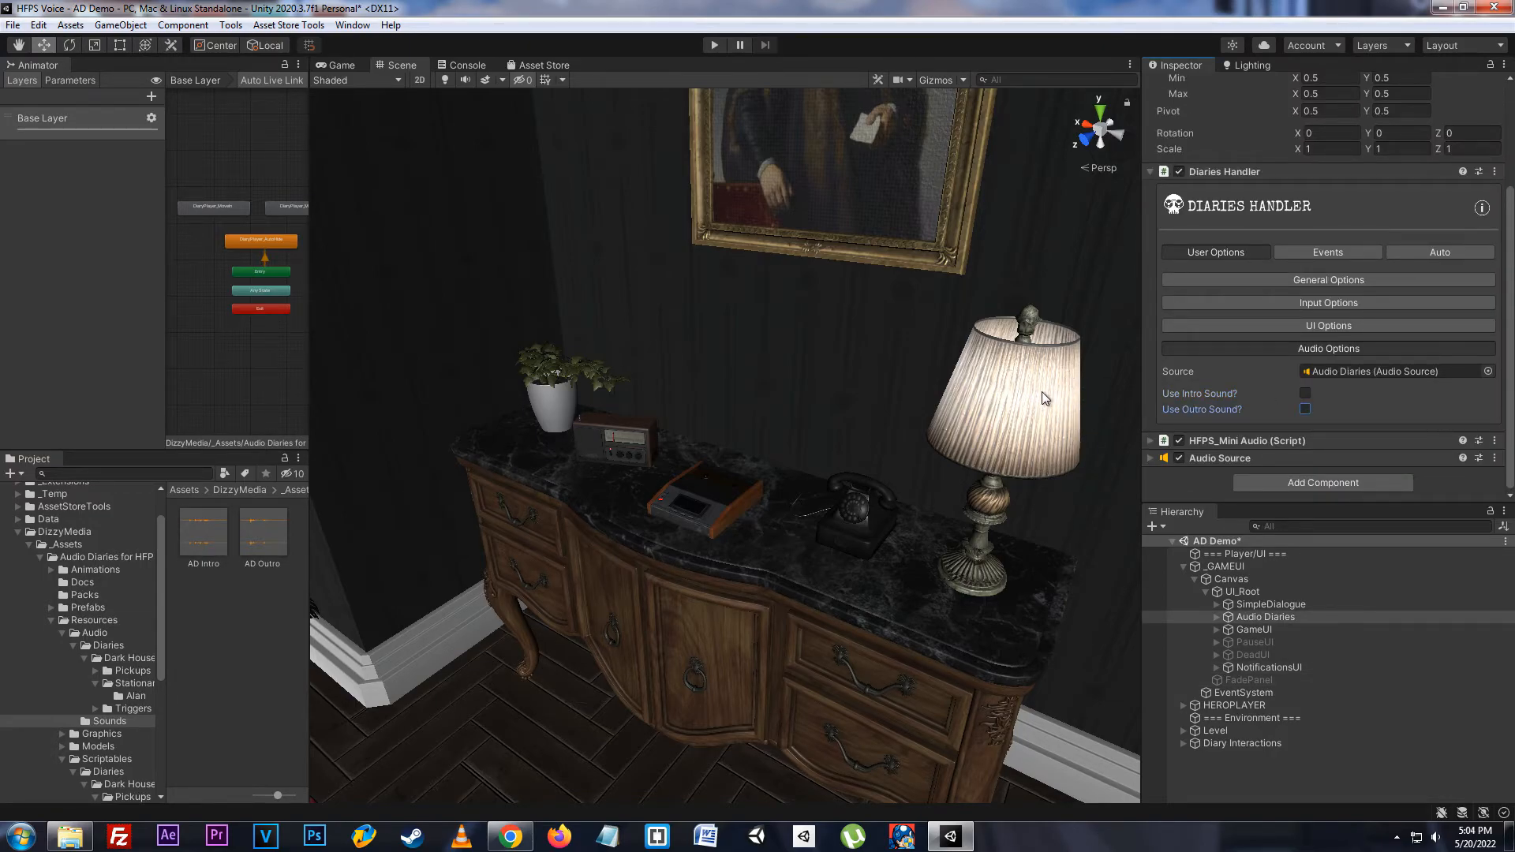
- Enable Use Outro Sound and Use Intro Sound in the Diaries Handler's Audio Options
click(1305, 409)
click(1305, 393)
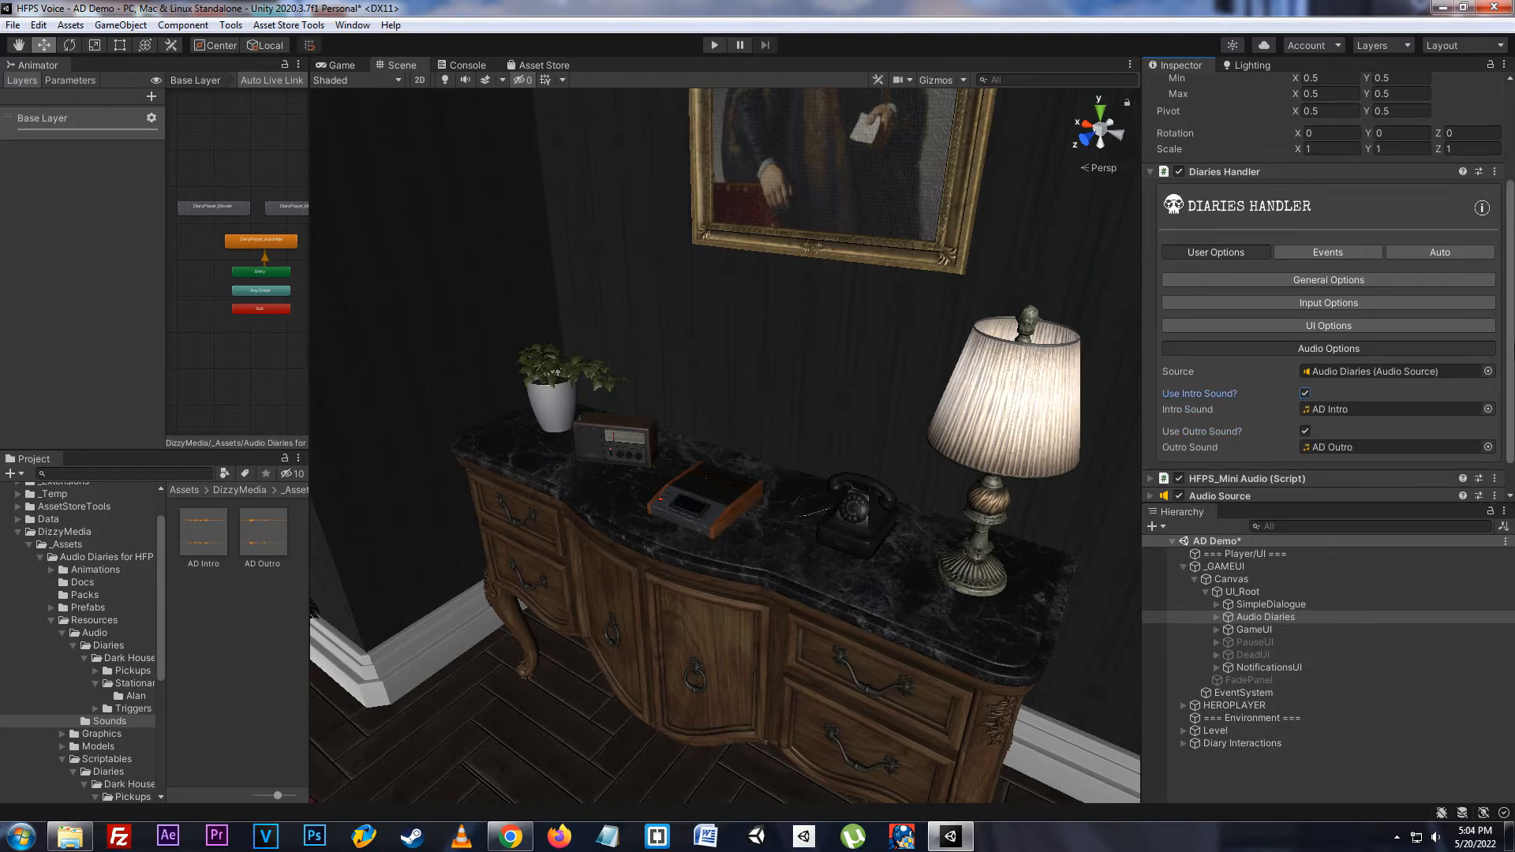
scroll(1509, 371, down, 2)
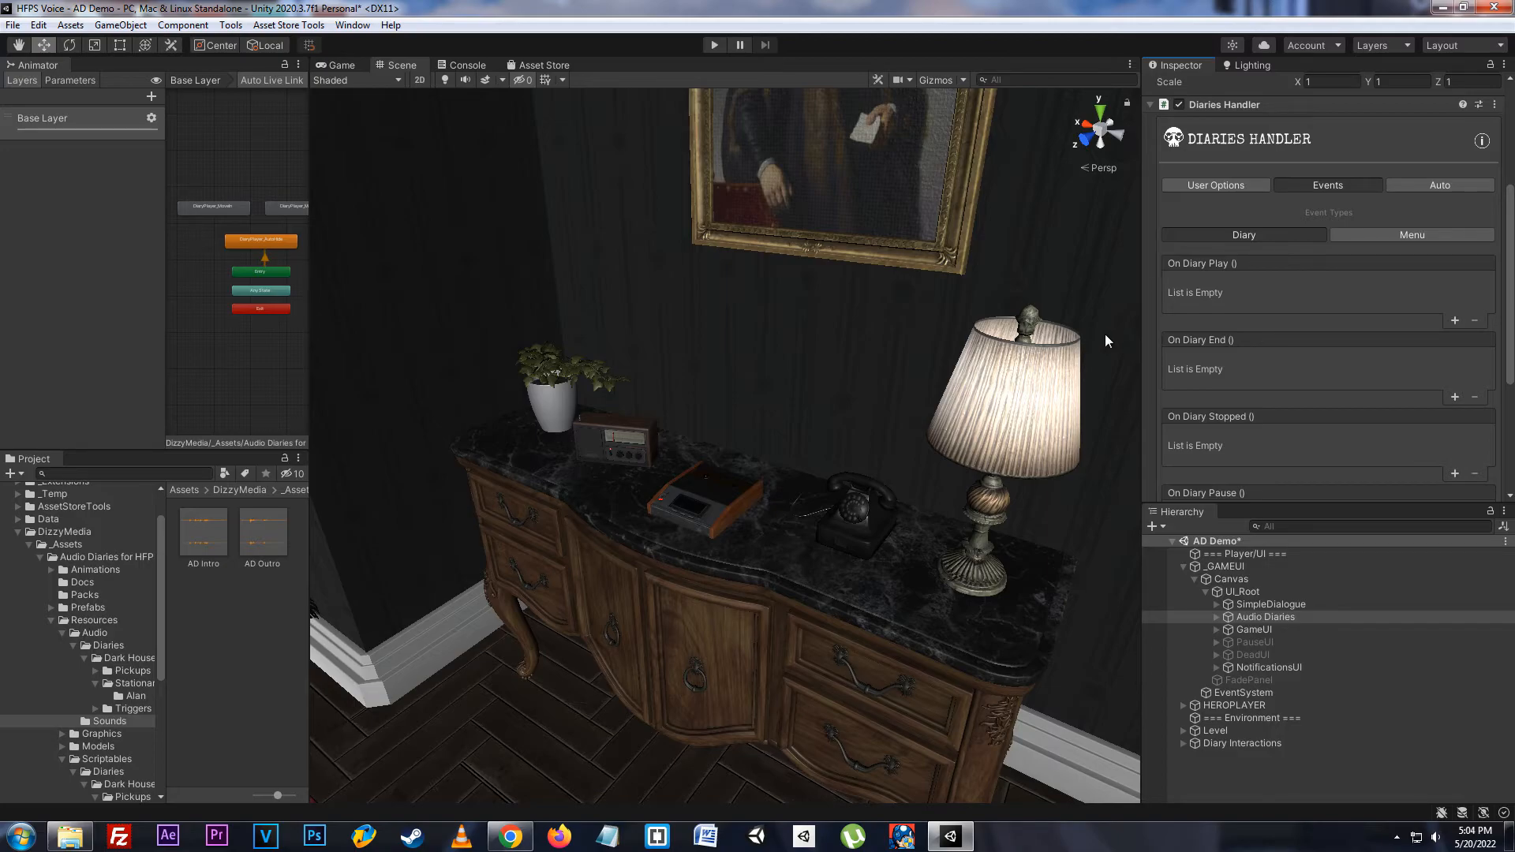
- Examine the Diaries Handler's Diary event types, from On Diary Play to On Diary Un Pause, and its Menu event types
scroll(1232, 190, down, 3)
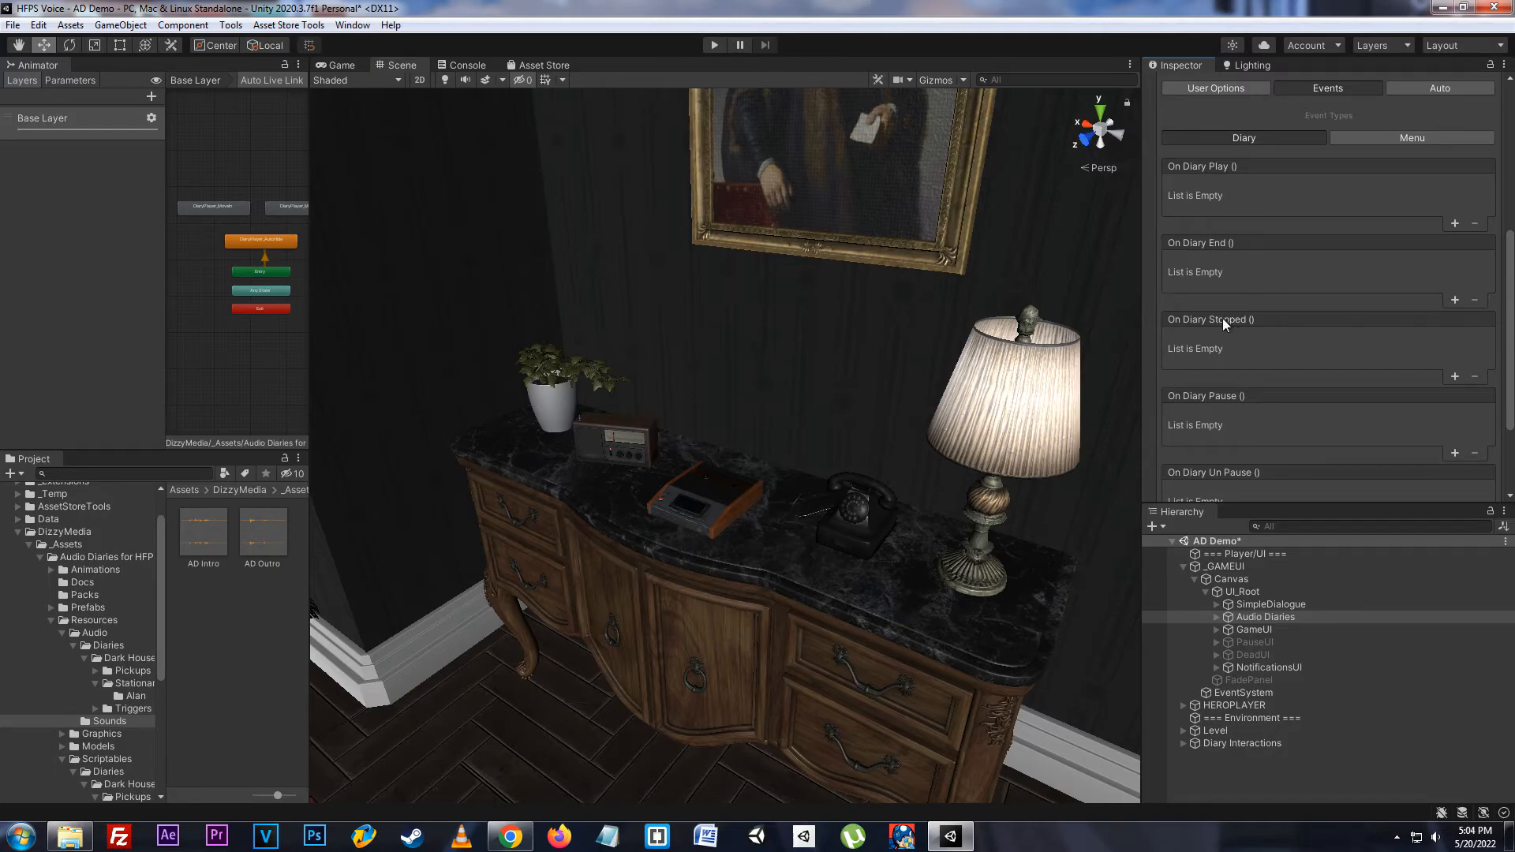
scroll(1226, 344, down, 3)
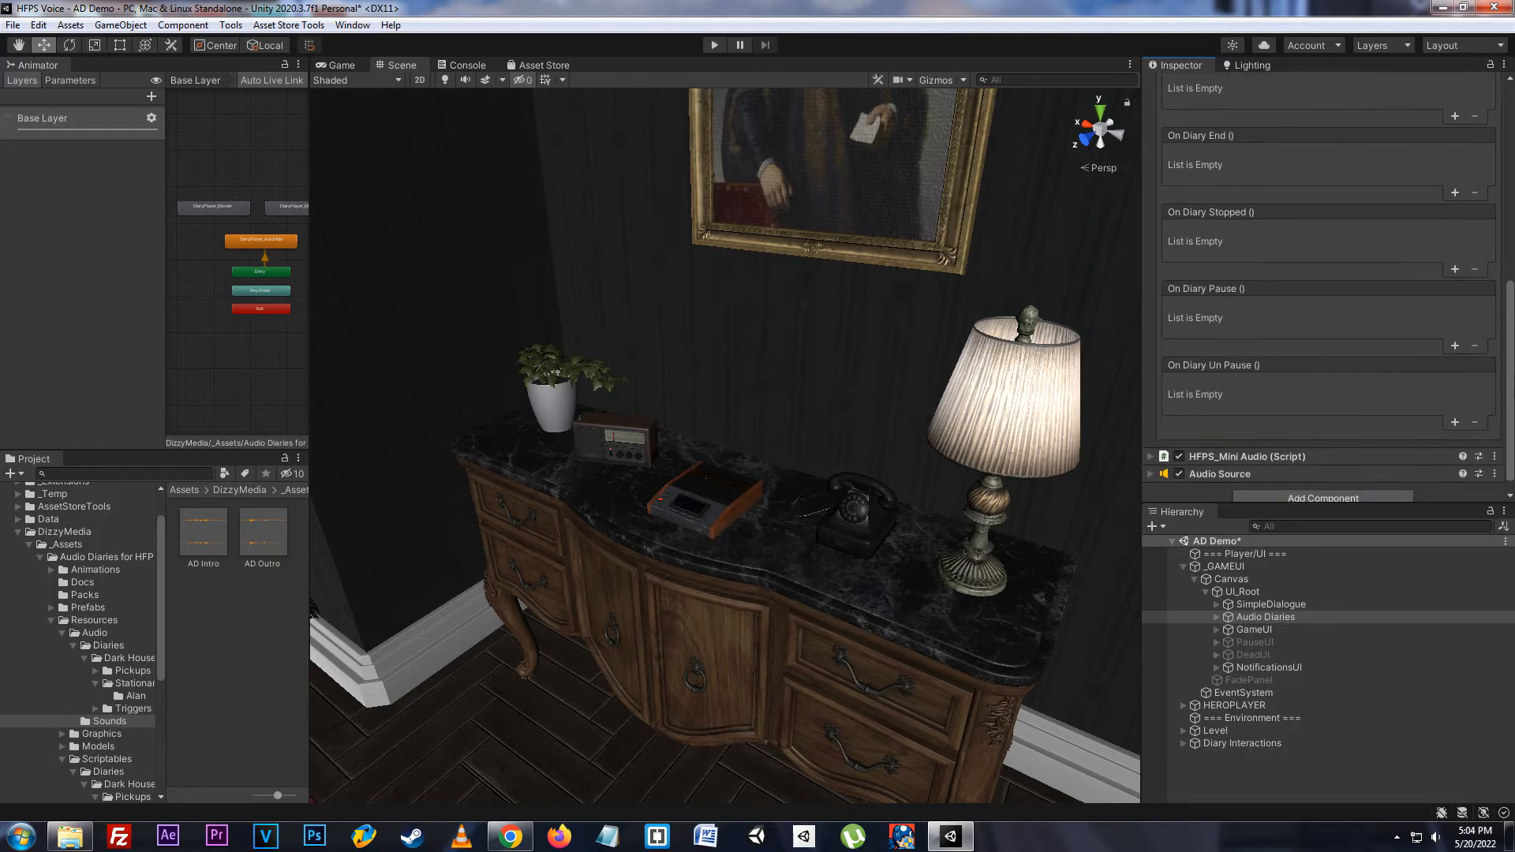
scroll(1381, 276, up, 4)
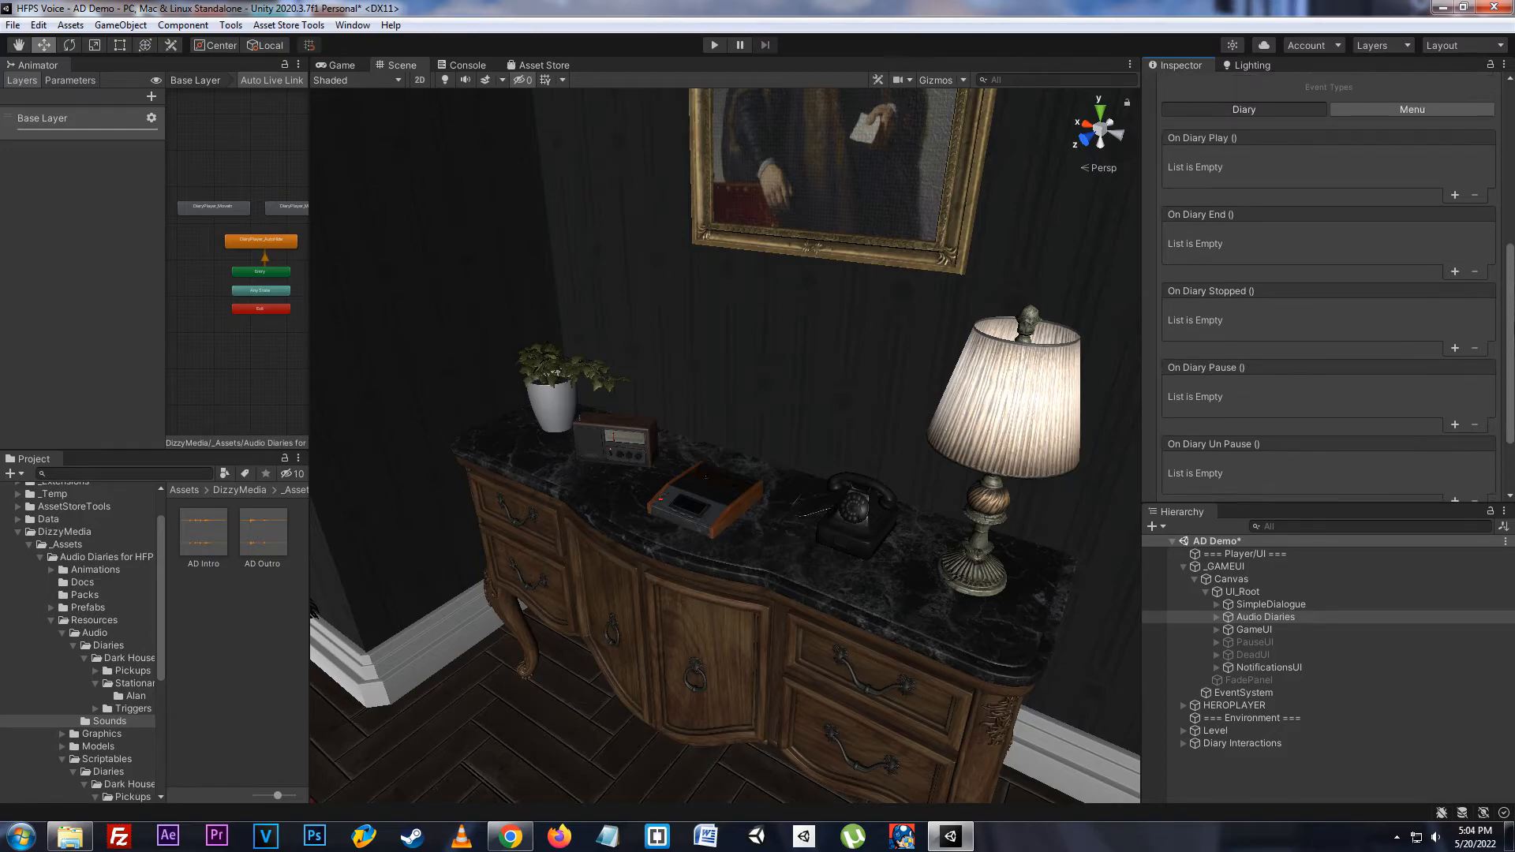
click(1394, 172)
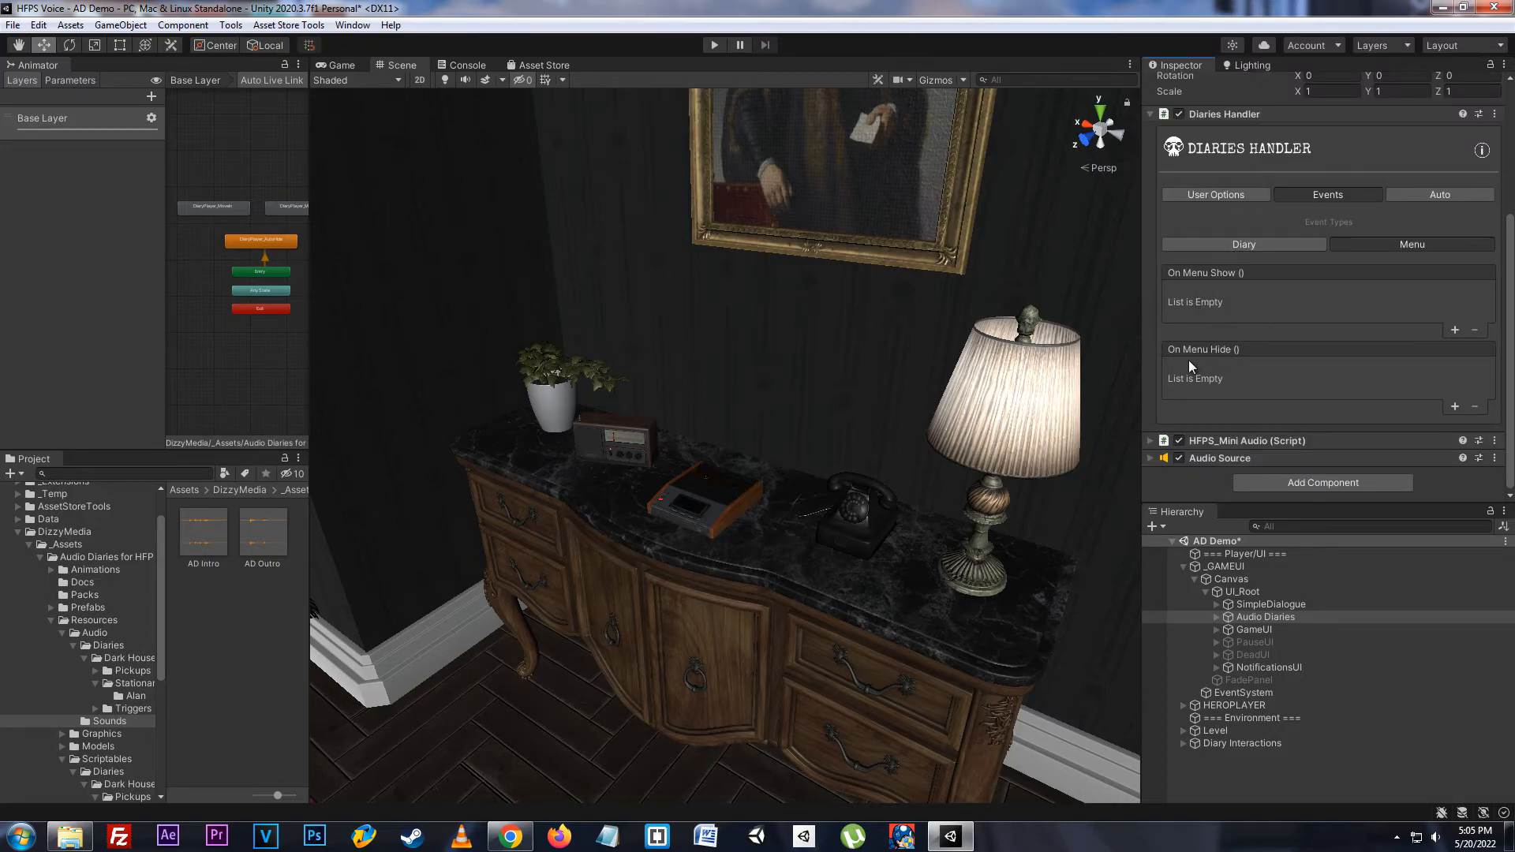
click(1296, 246)
scroll(1296, 251, down, 3)
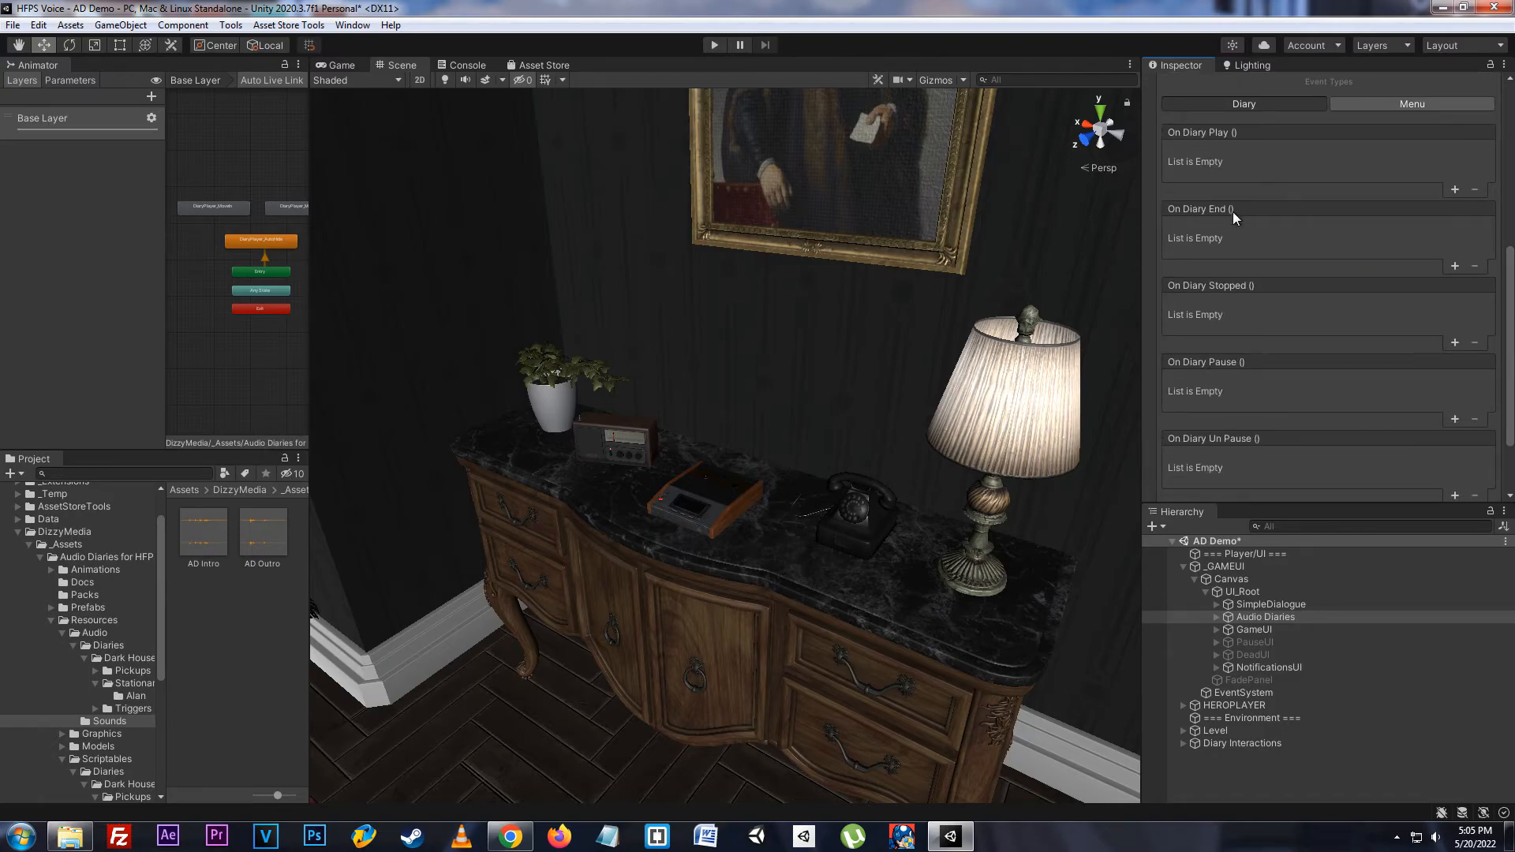
scroll(1244, 324, down, 2)
scroll(1292, 230, up, 5)
- Check the Pause State choices in the Diaries Handler's General Options without changing them, and review its automatic values
click(1239, 218)
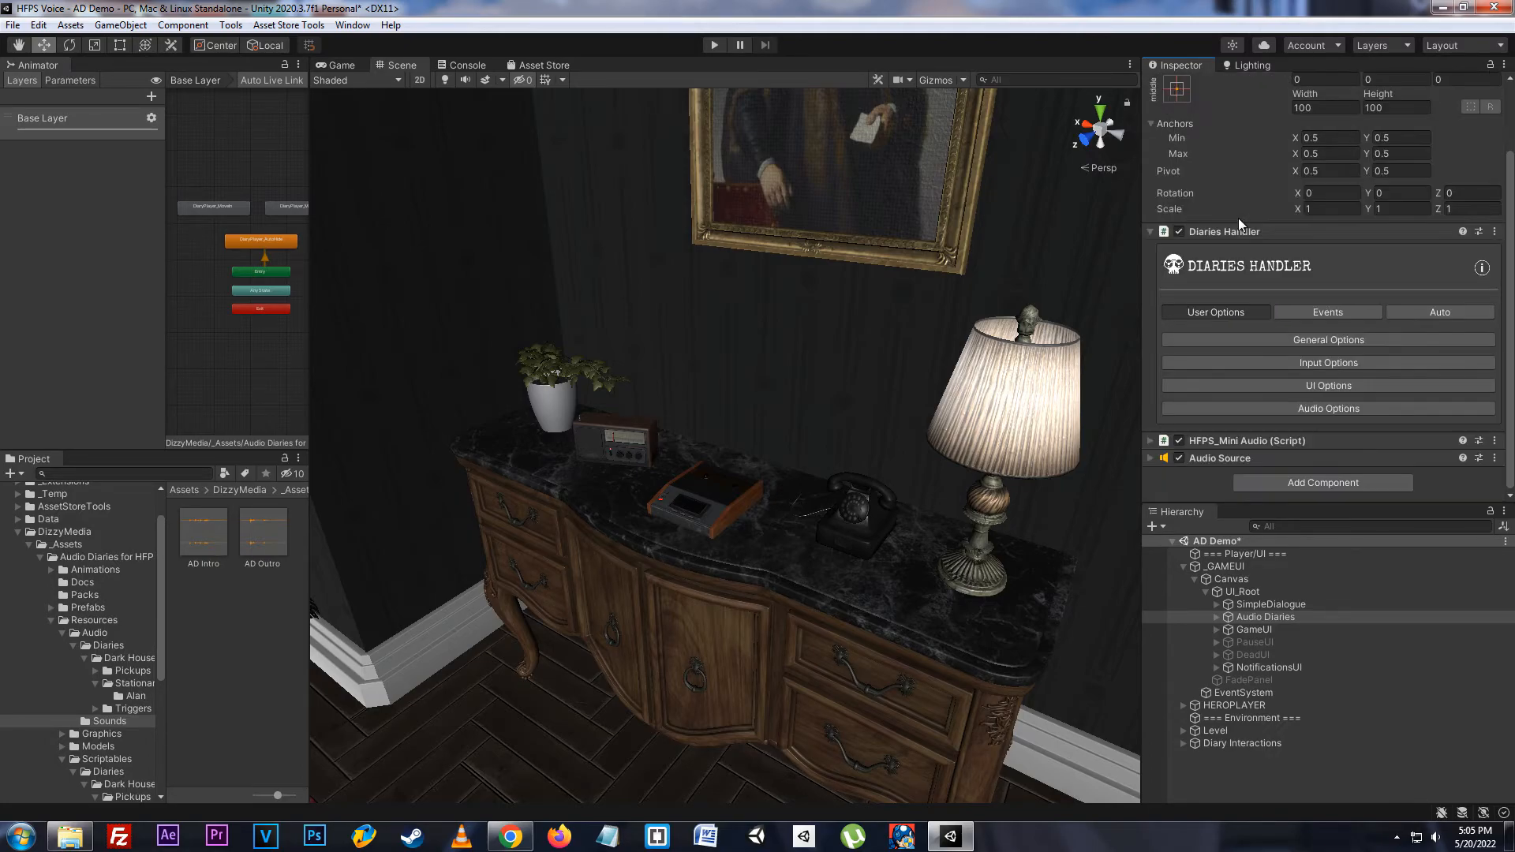
click(1348, 341)
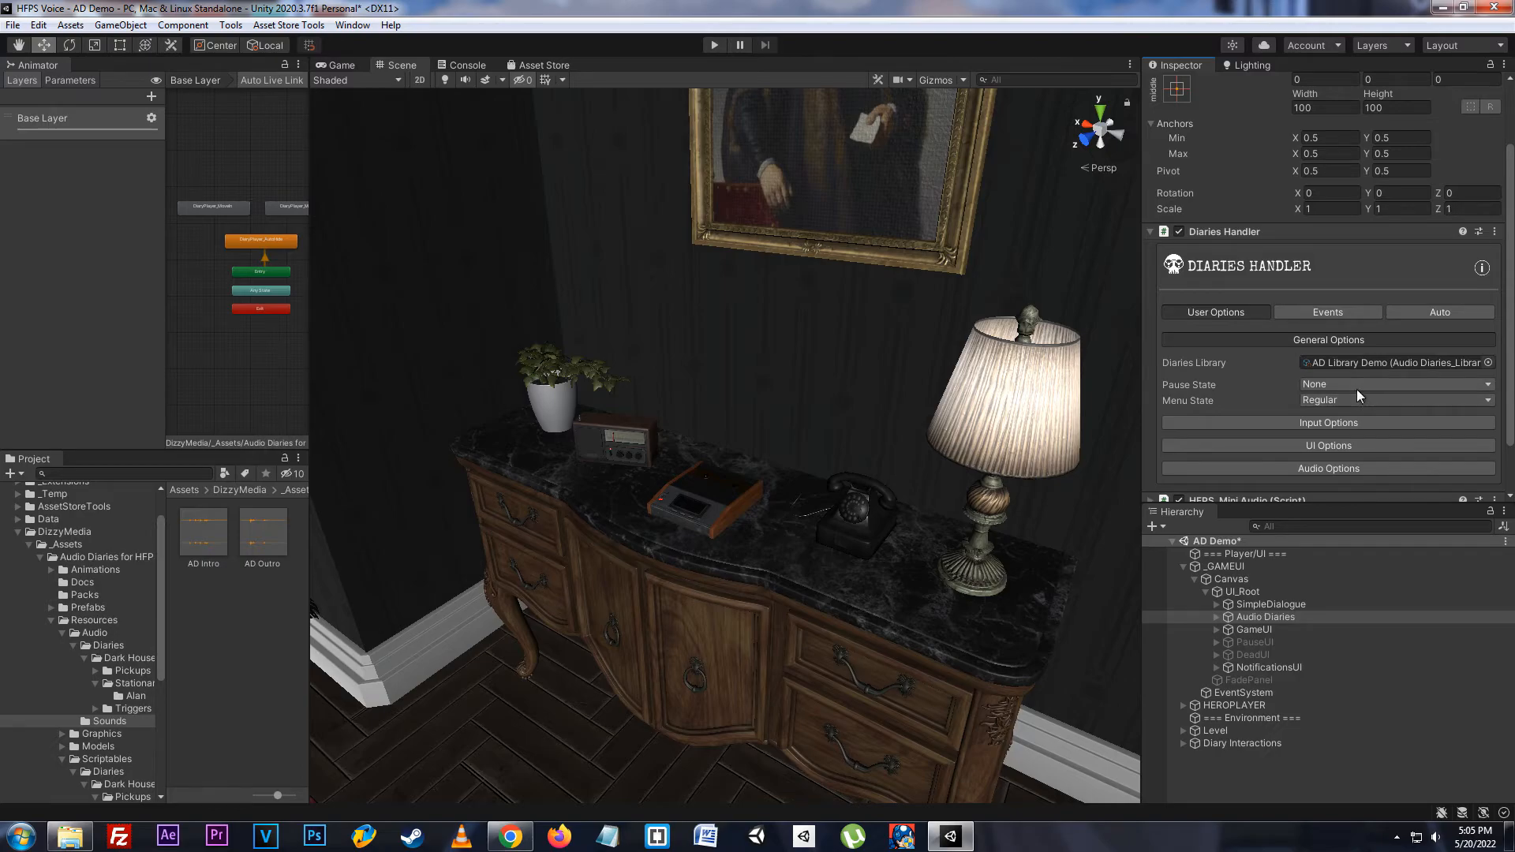
click(1357, 386)
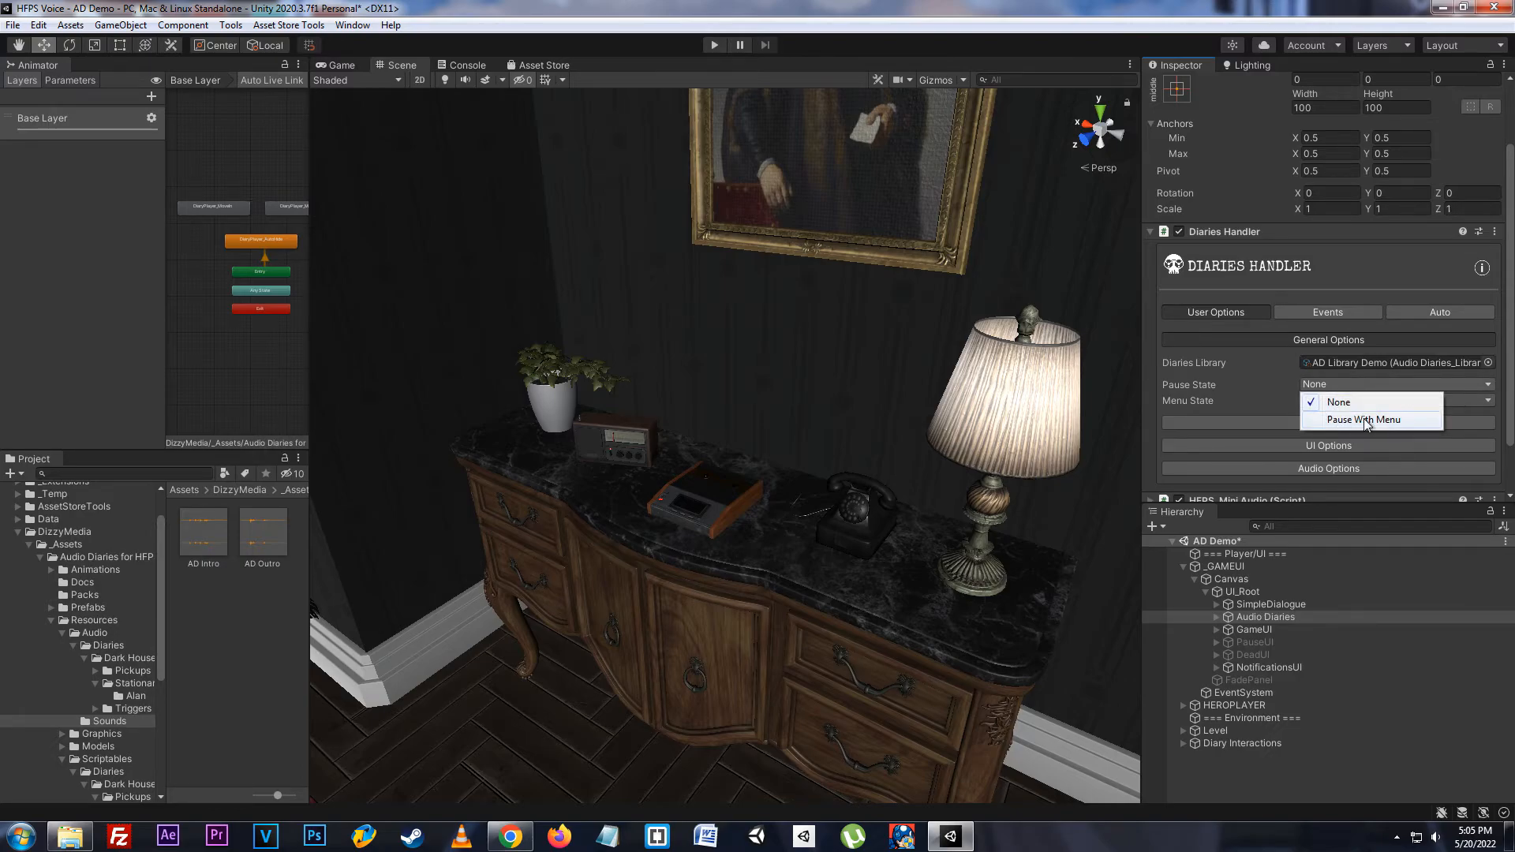
click(1283, 390)
click(1296, 343)
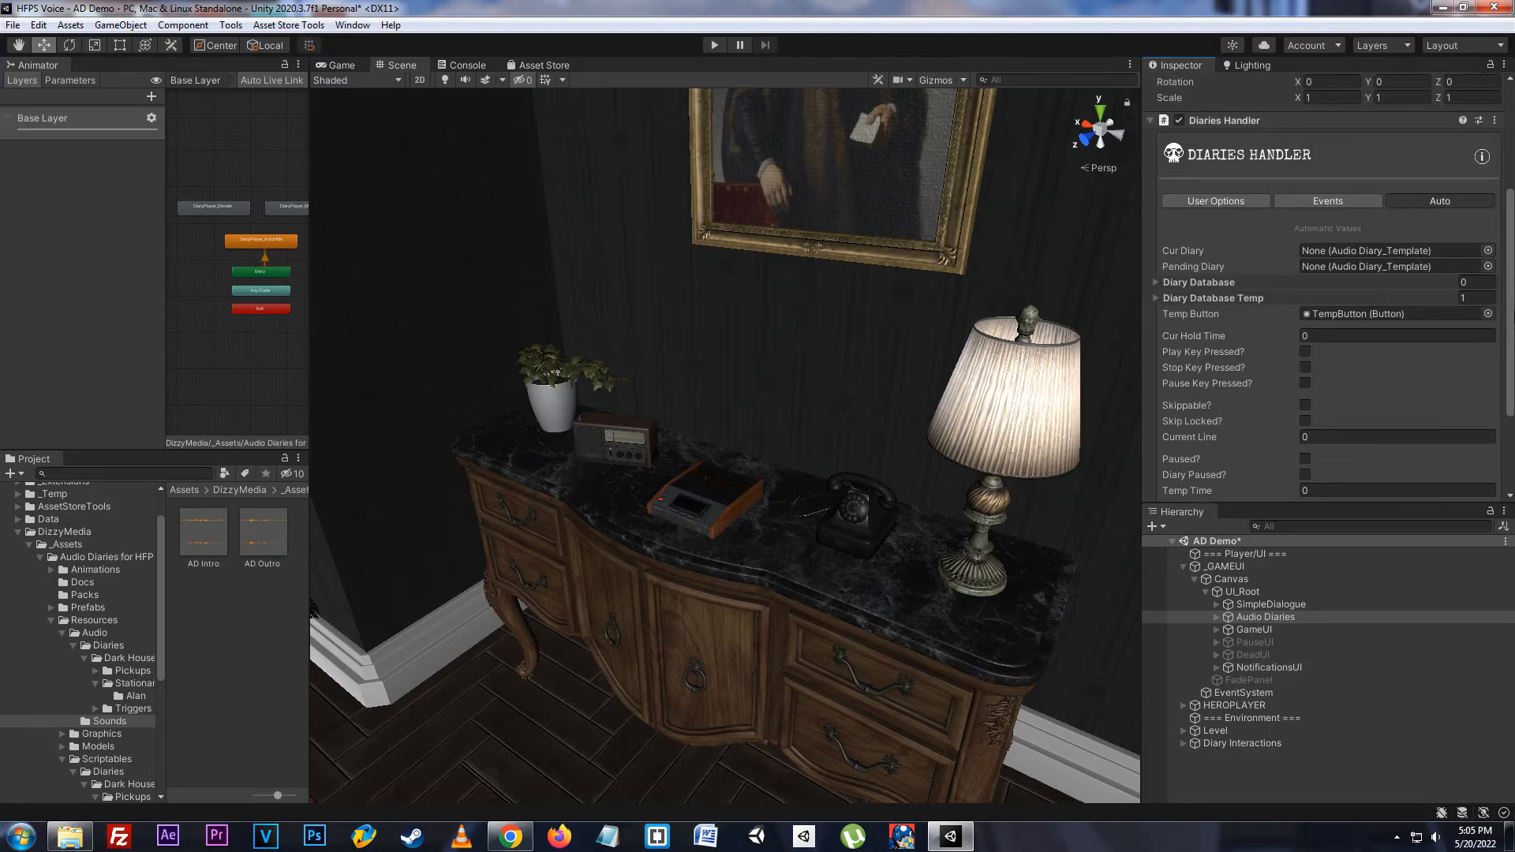
drag(1513, 304, 1513, 324)
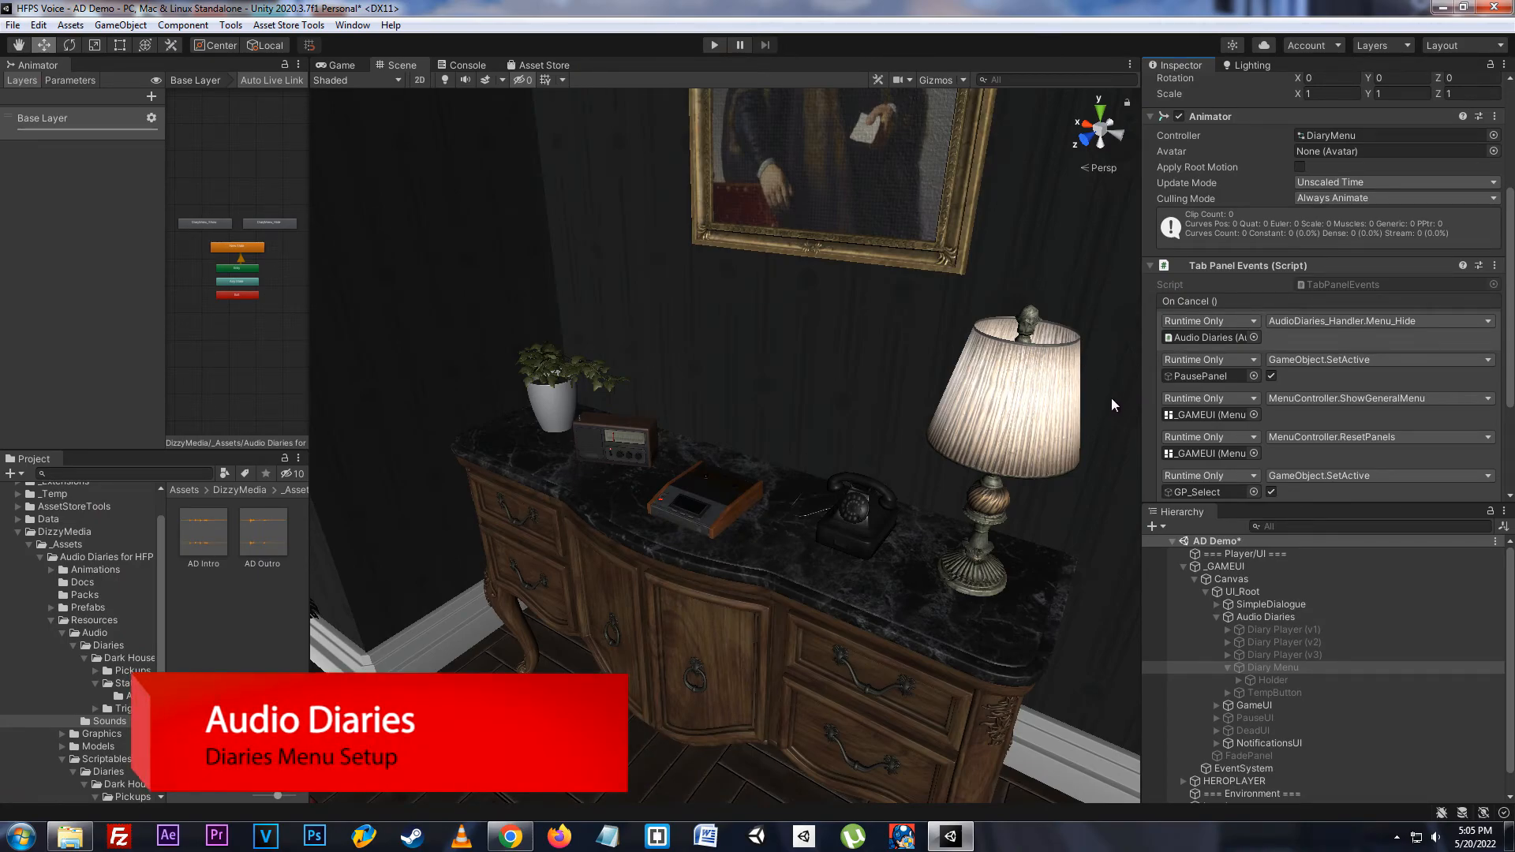
- Inspect the Diary Menu object's On Cancel events in Tab Panel Events and locate the PausePanel they reference
scroll(1326, 315, down, 2)
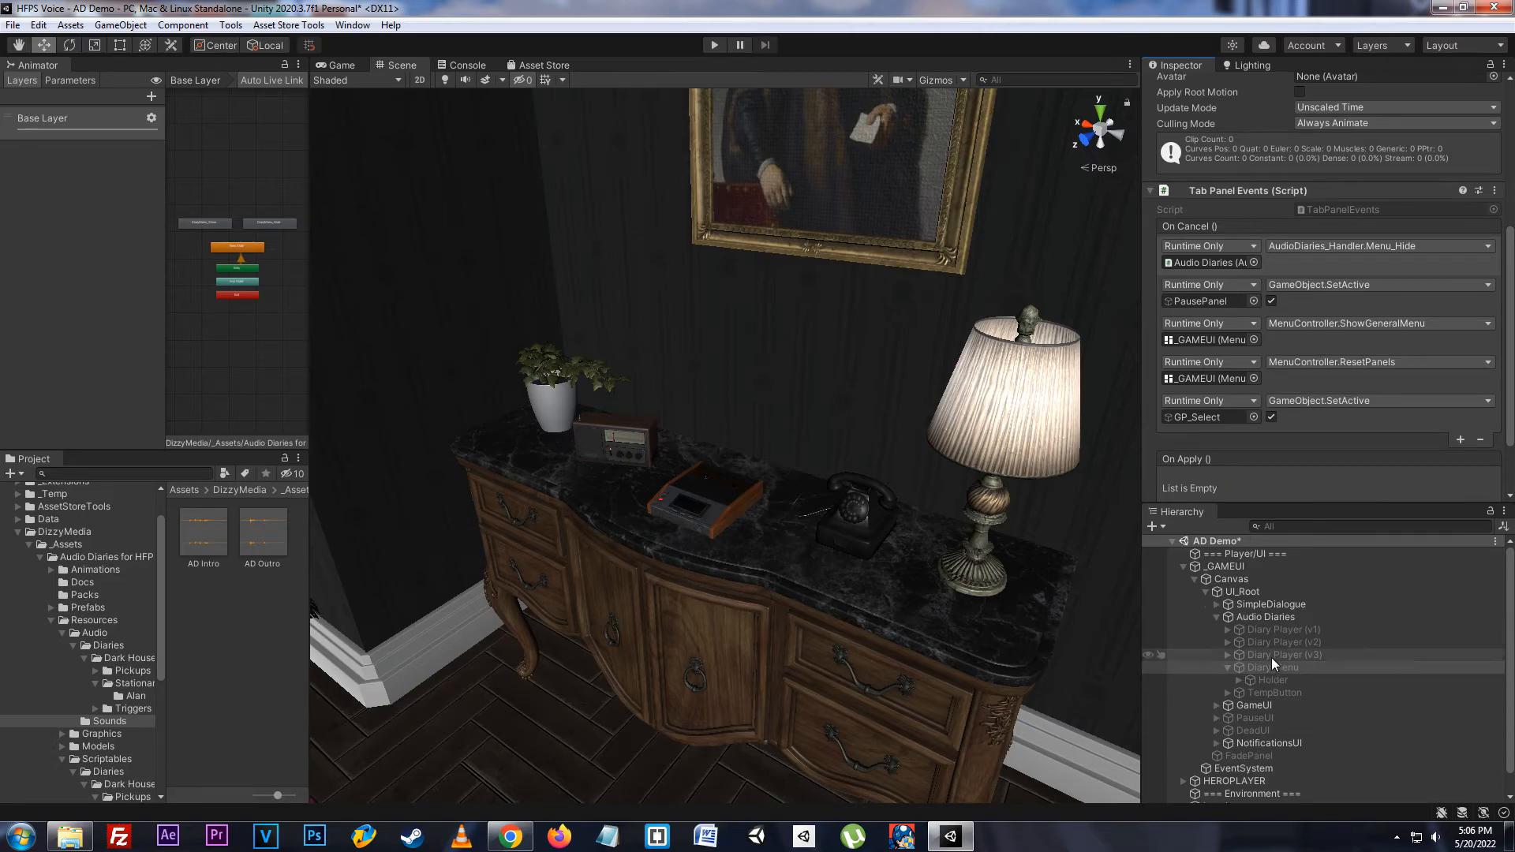
click(1271, 620)
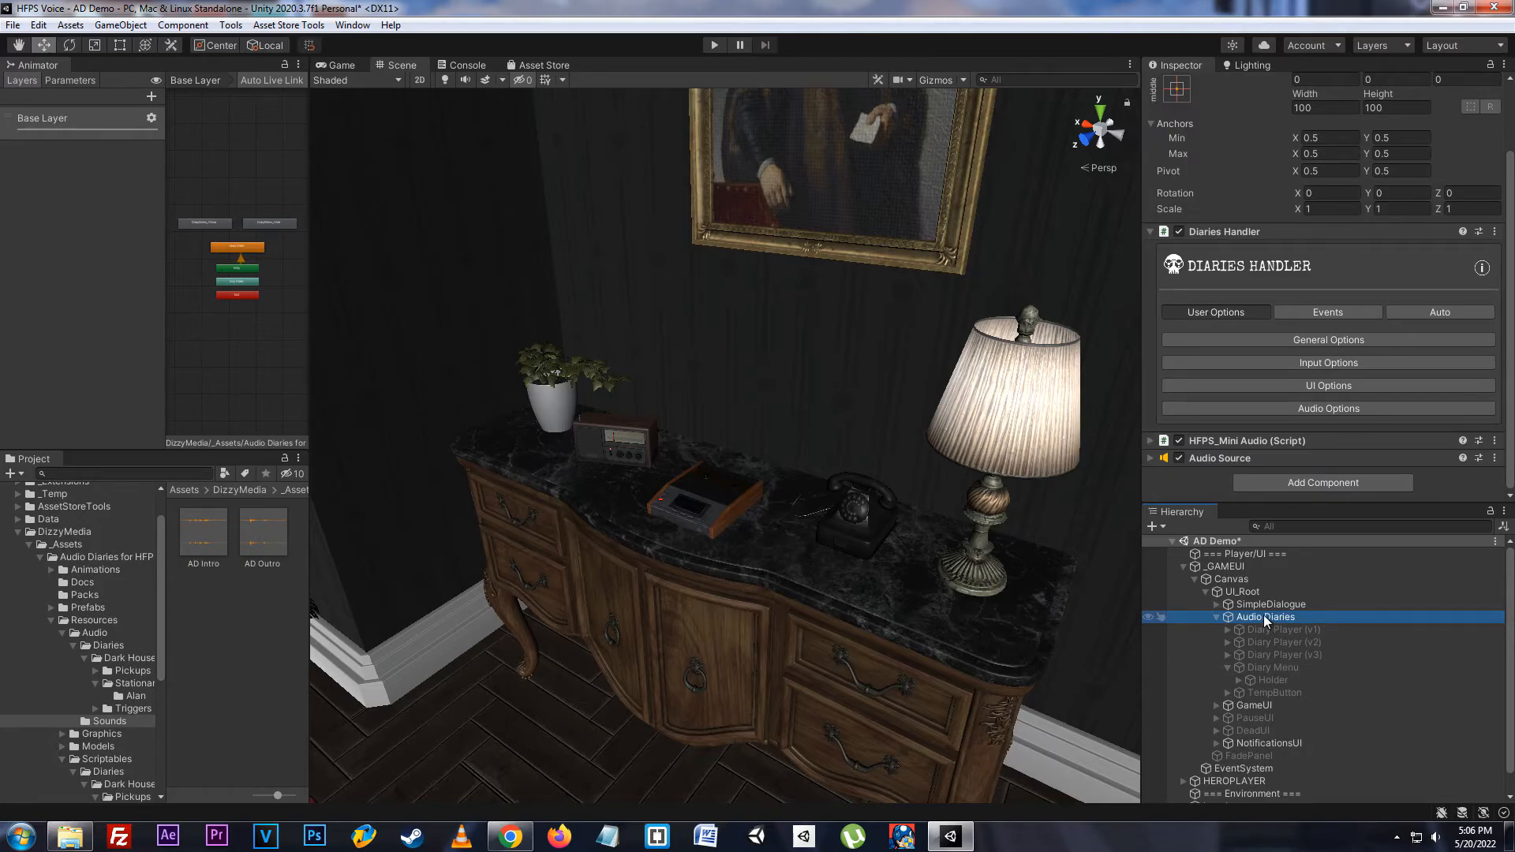
click(1286, 669)
scroll(1224, 229, down, 5)
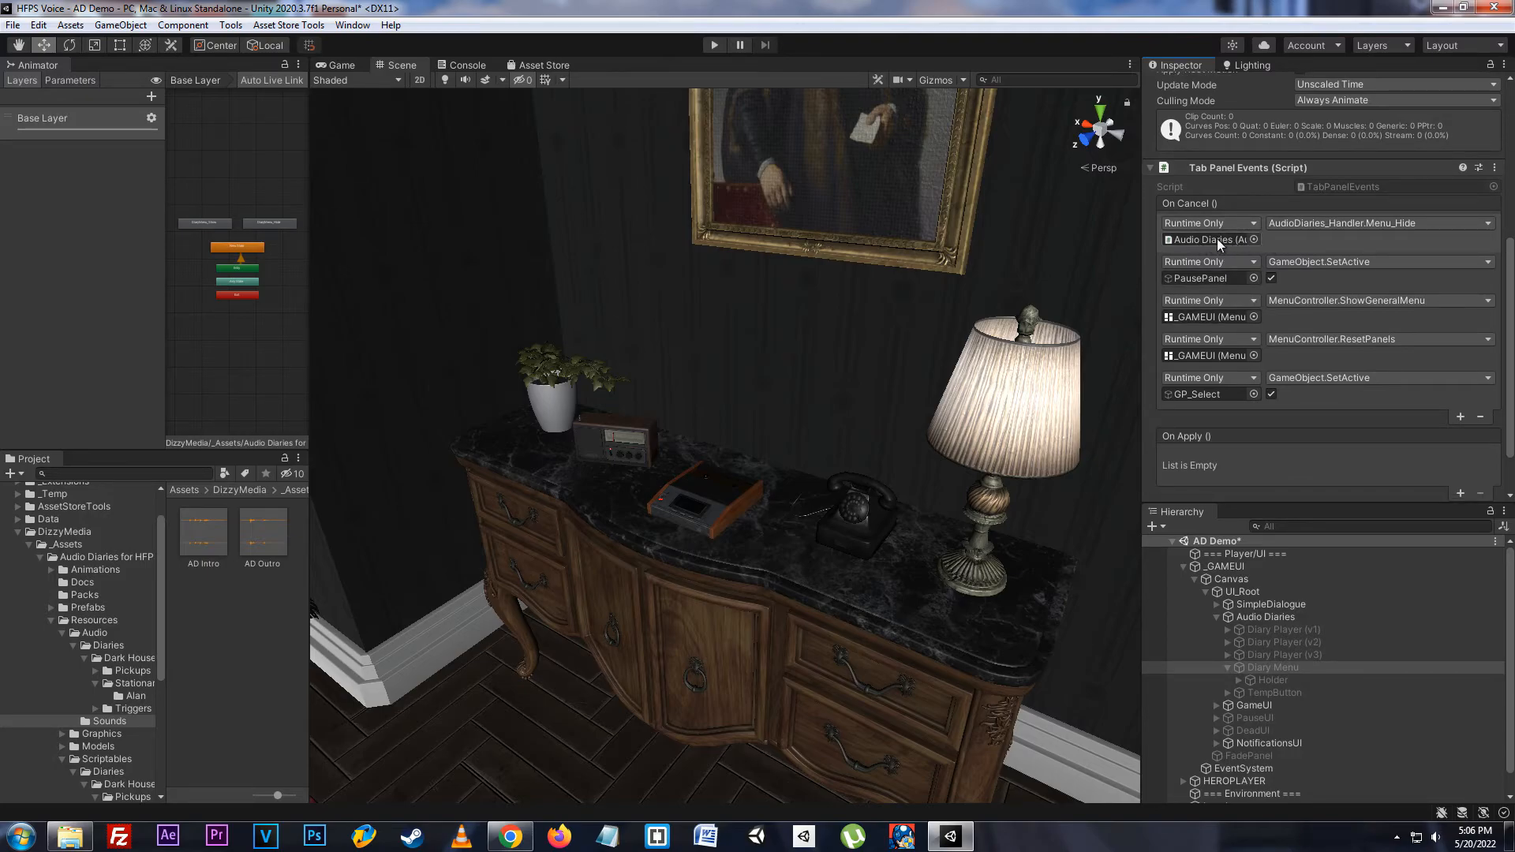
click(1217, 279)
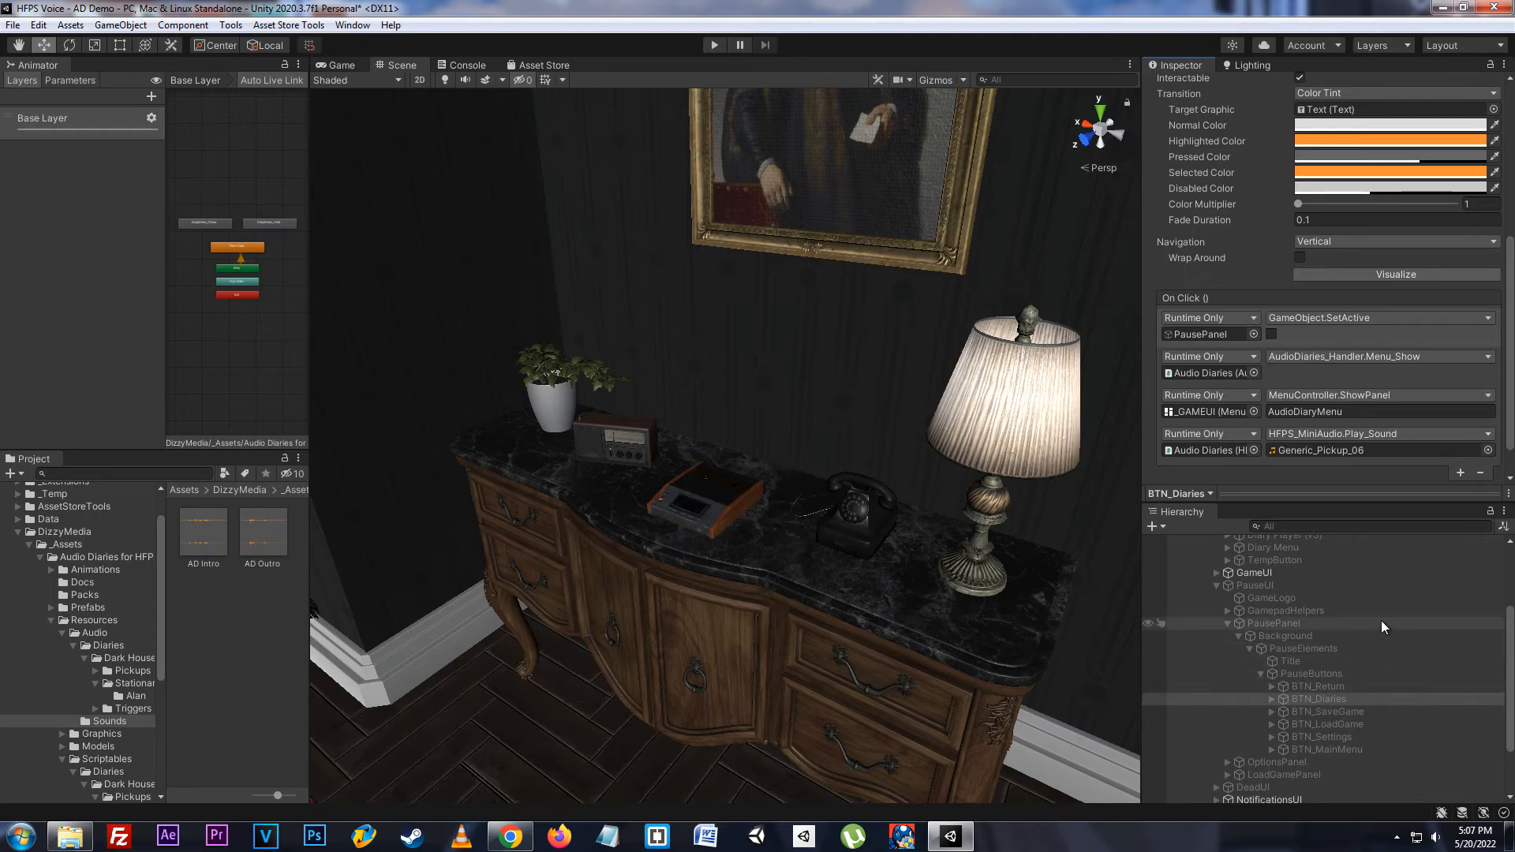
- Inspect the On Click events of BTN_Return and BTN_Diaries under PauseButtons, and follow the Audio Diaries reference used for the sound
scroll(1381, 620, up, 3)
scroll(1342, 607, down, 3)
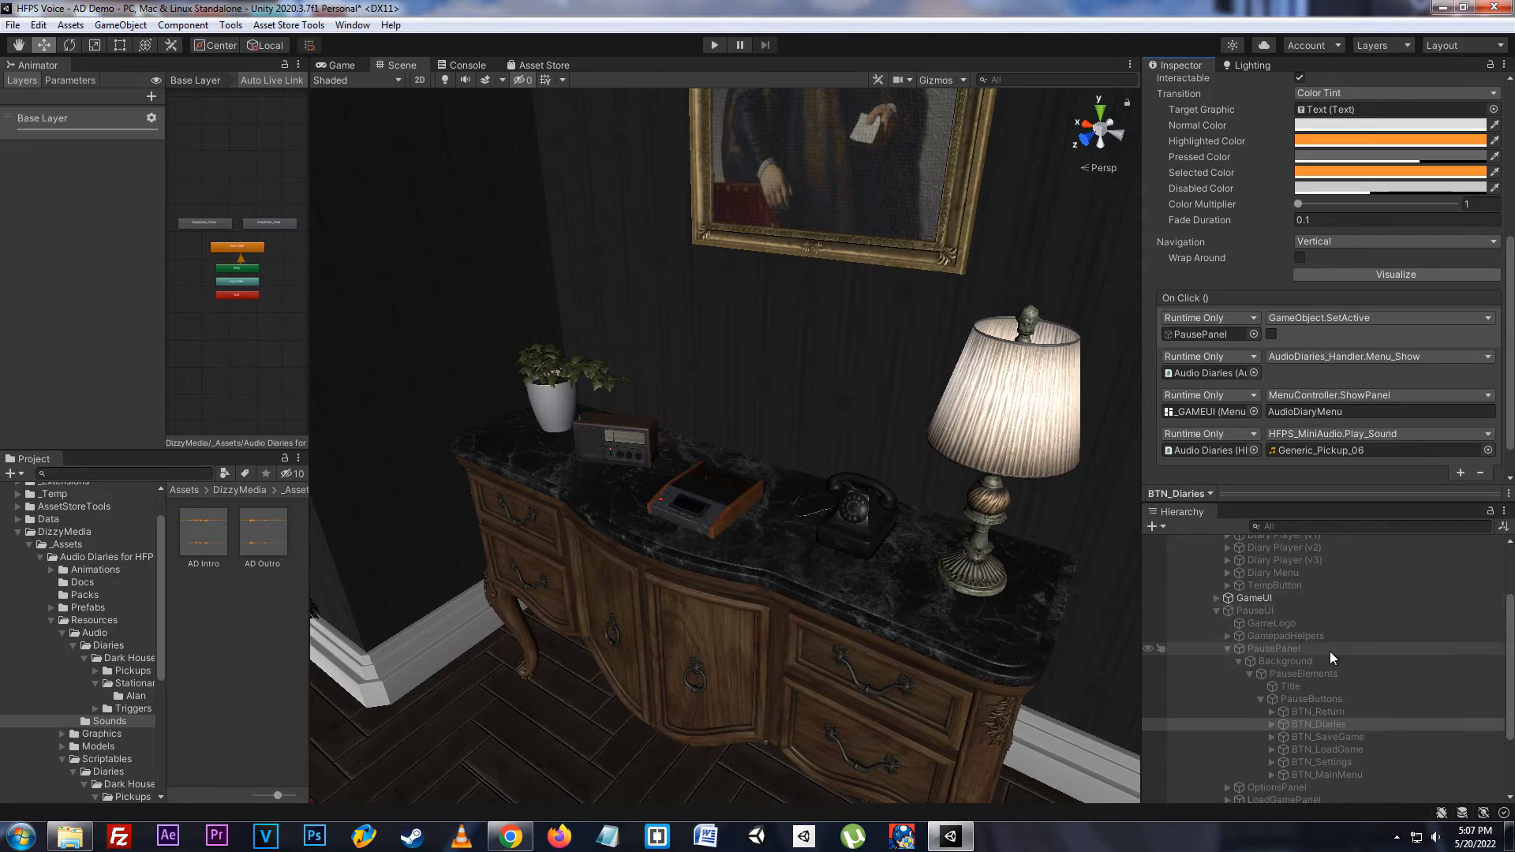
click(1351, 699)
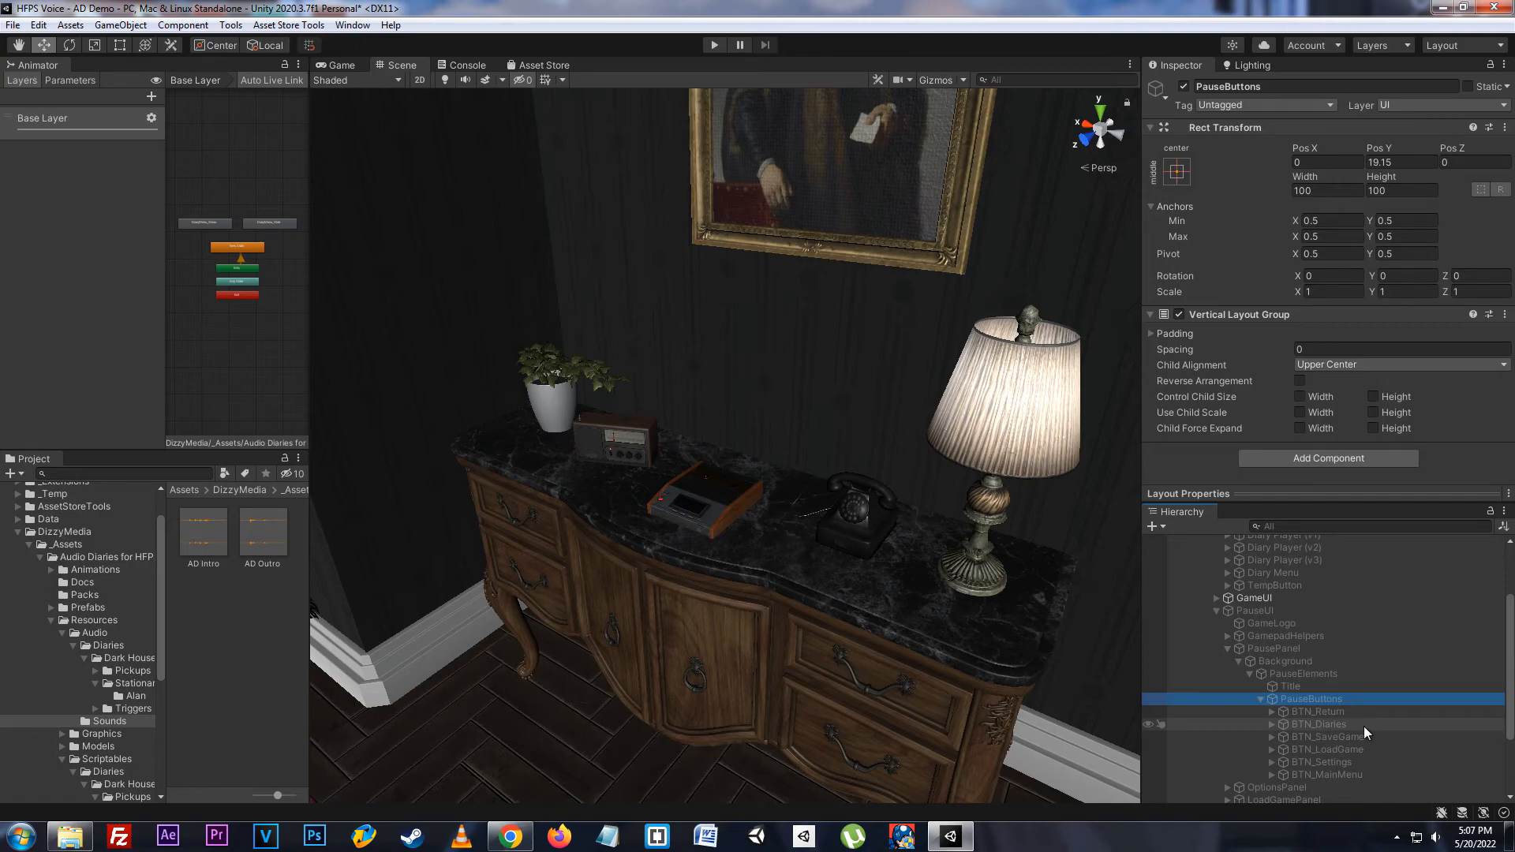
key(Down)
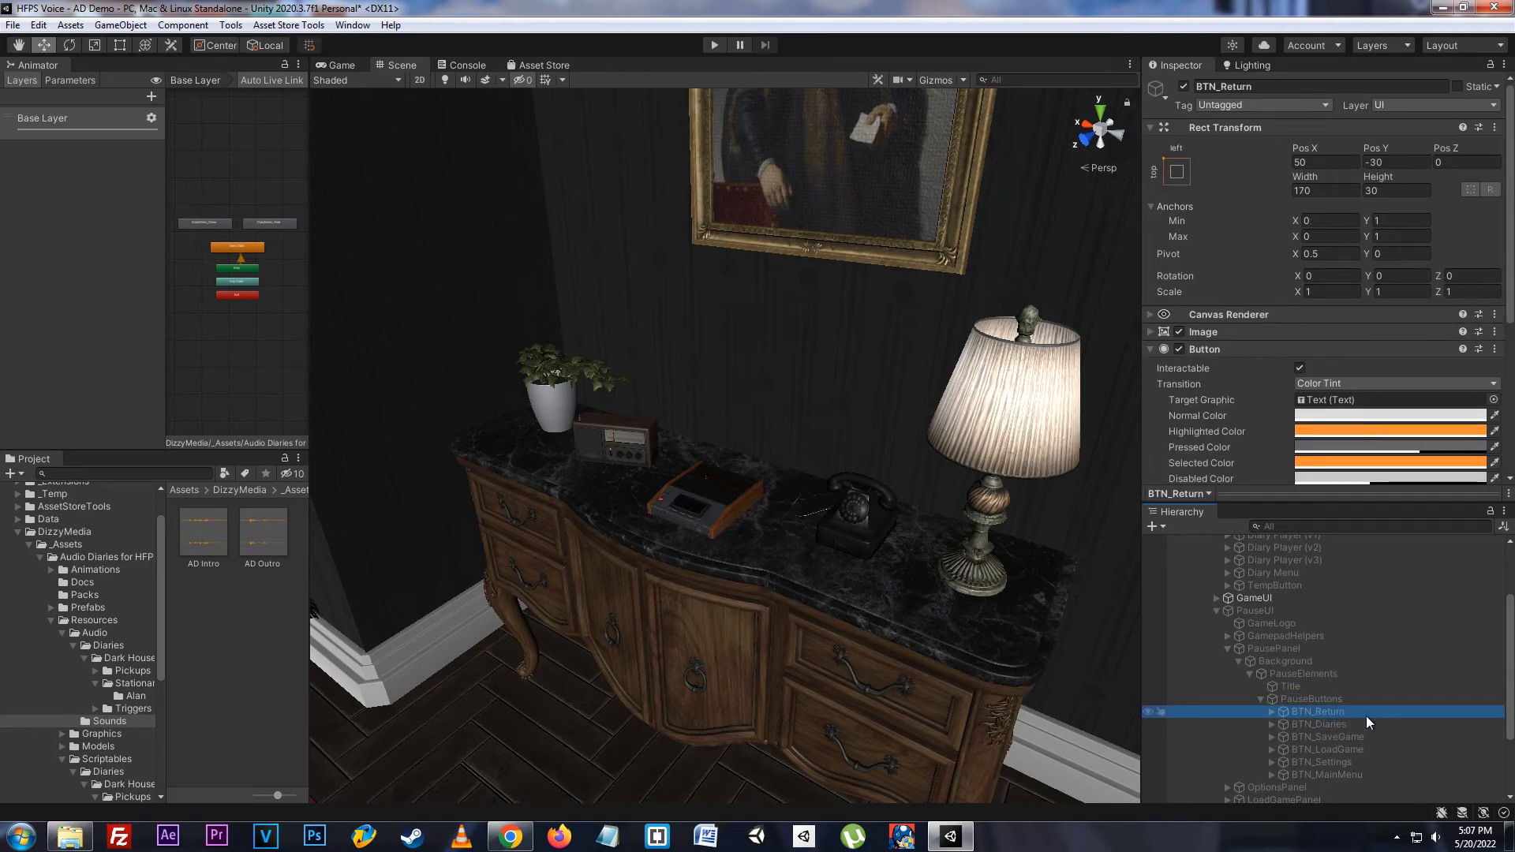
scroll(1355, 434, down, 5)
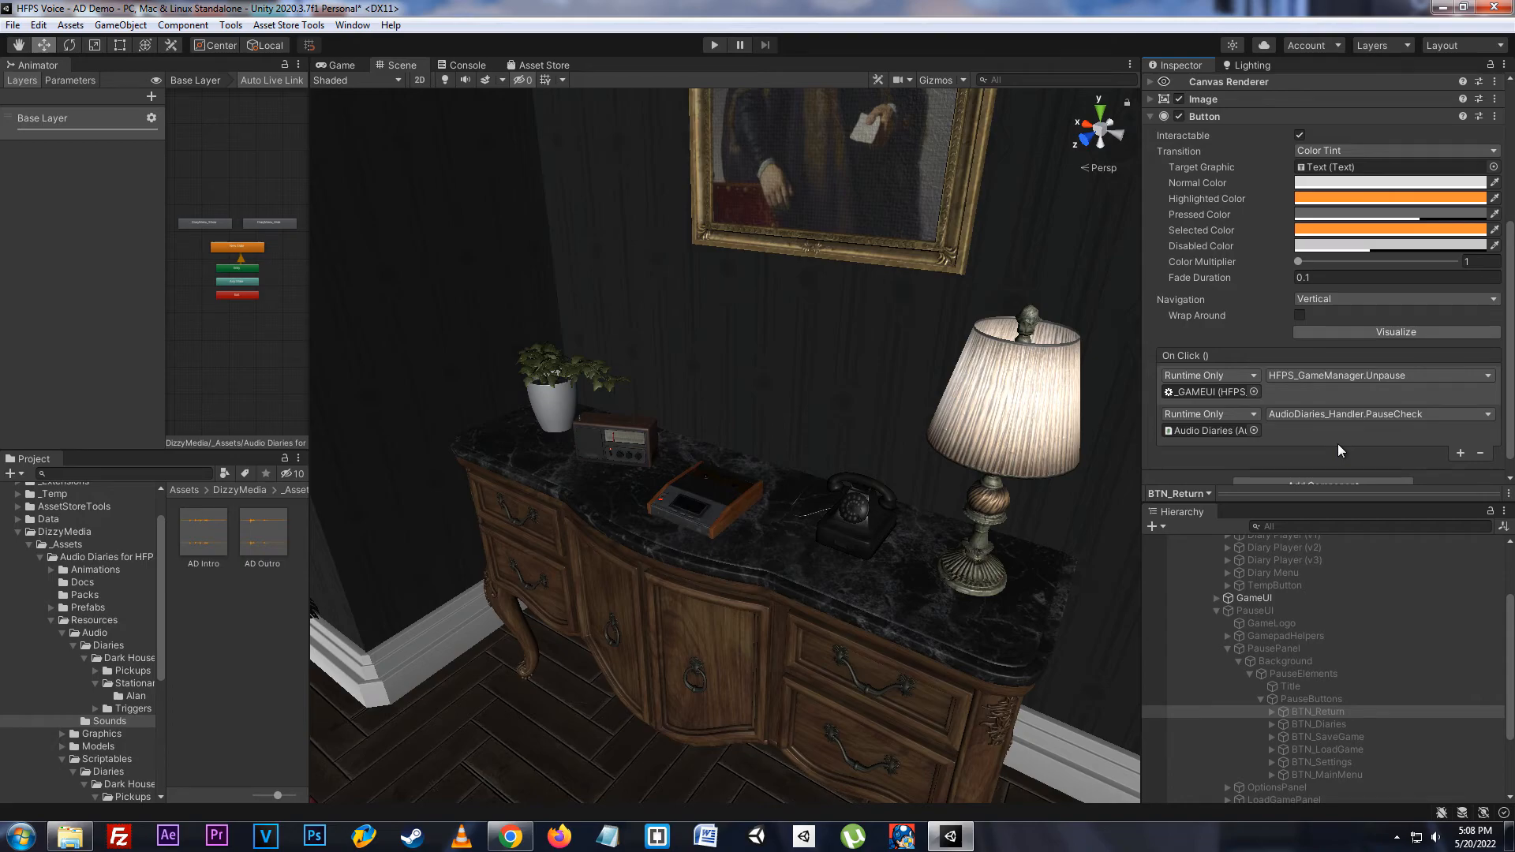
click(1351, 725)
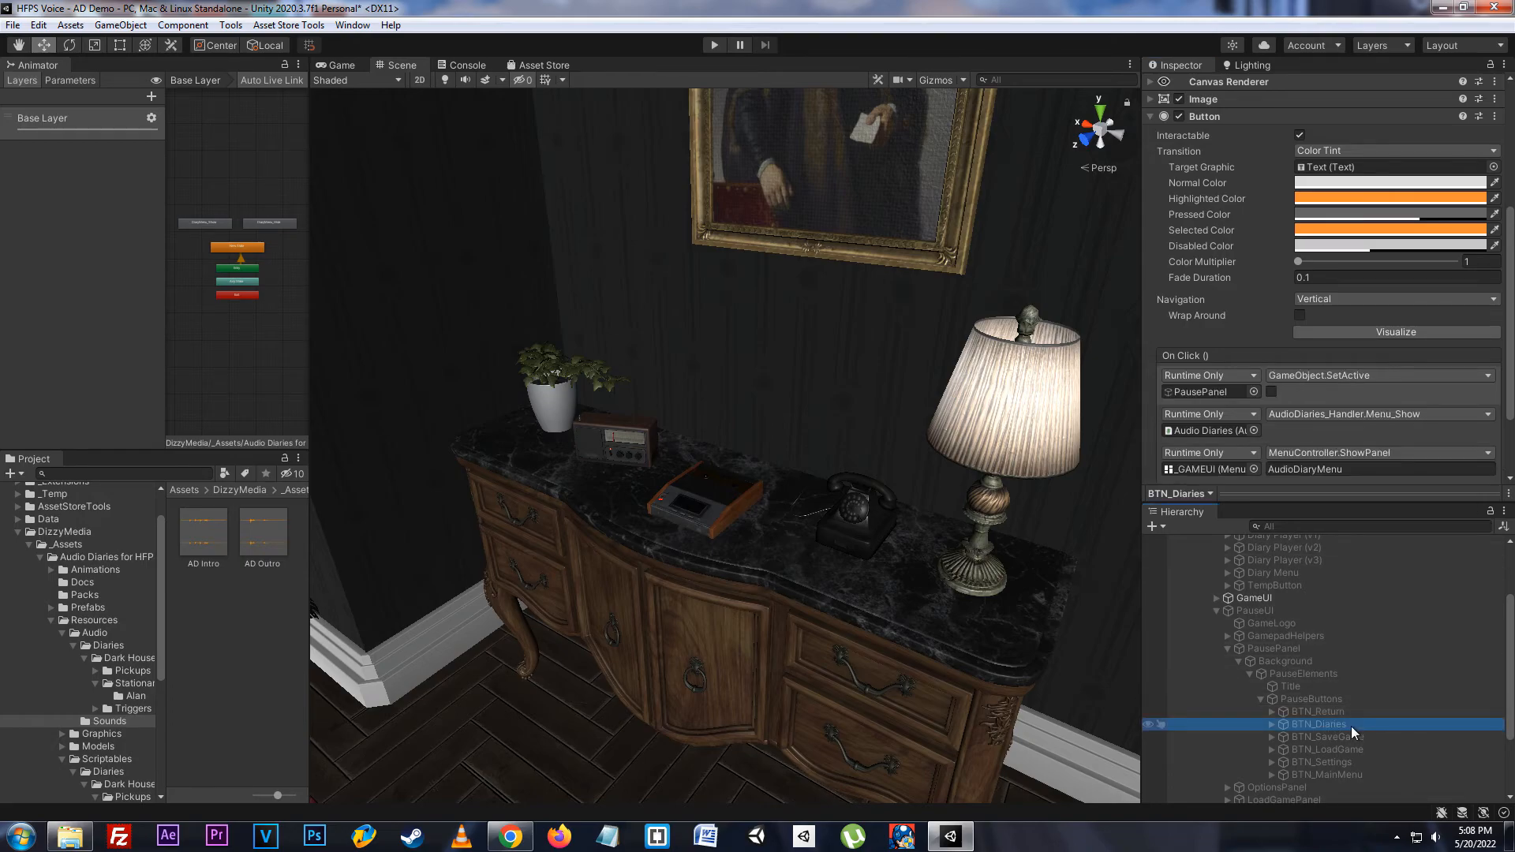
scroll(1326, 316, down, 3)
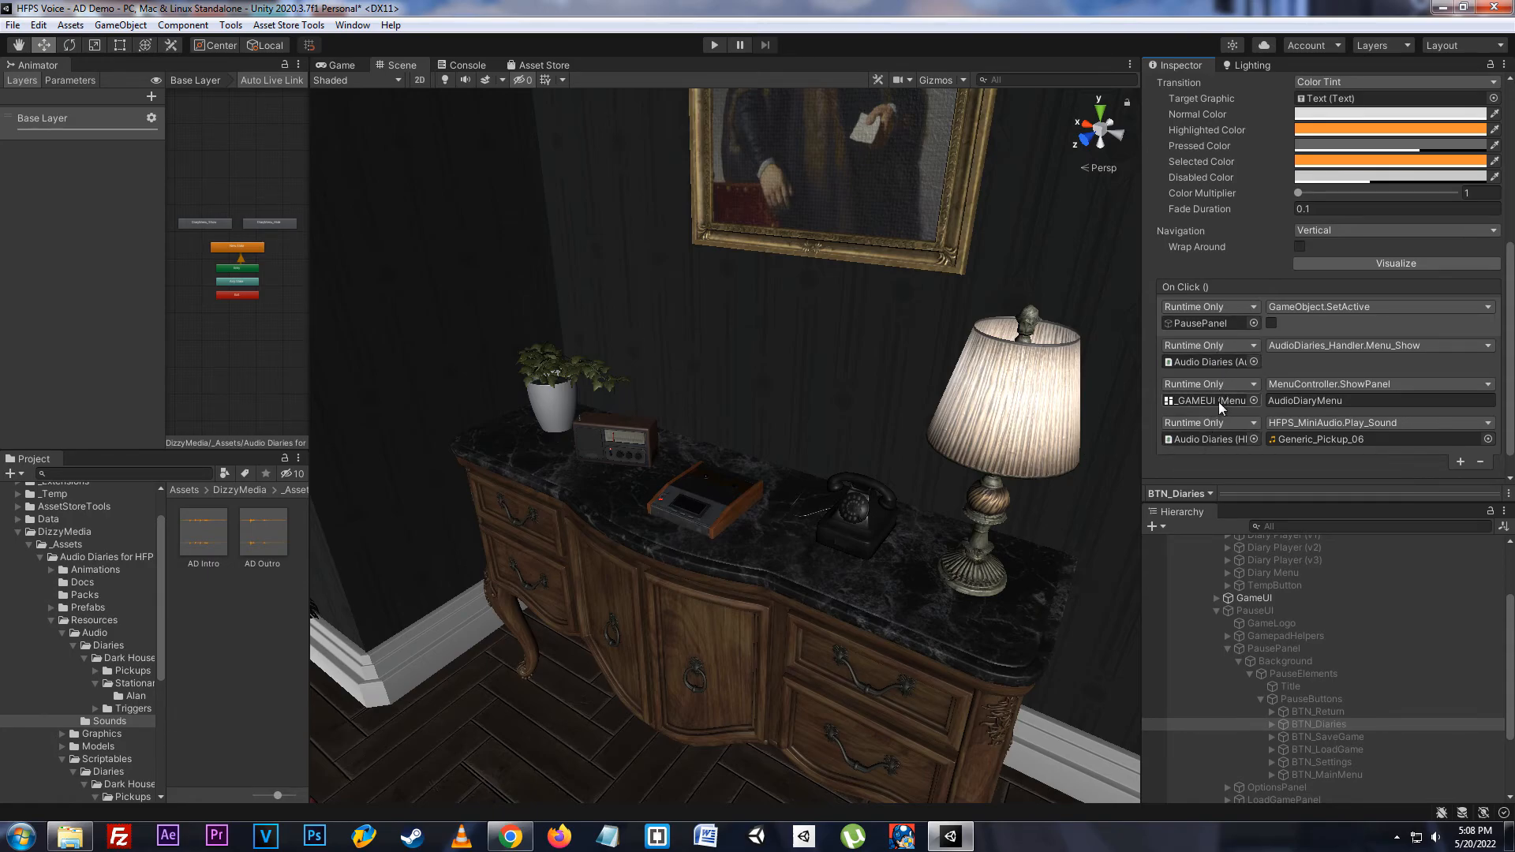
double_click(1219, 444)
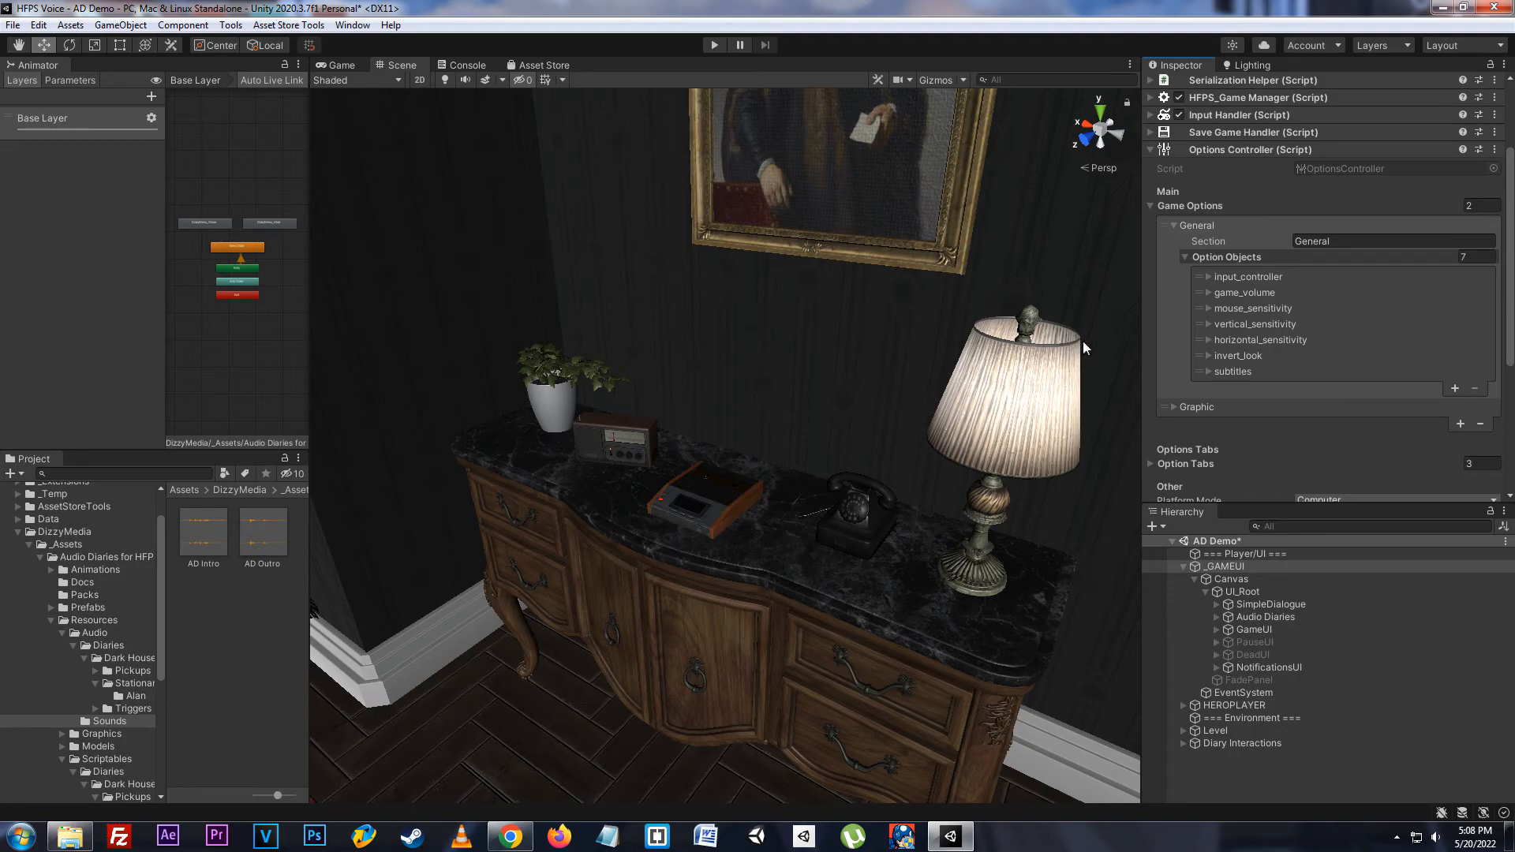
- Examine the subtitles option in the _GAMEUI Options Controller, widening the Inspector, and select the Subtitles toggle it references
click(1233, 371)
scroll(1329, 300, down, 1)
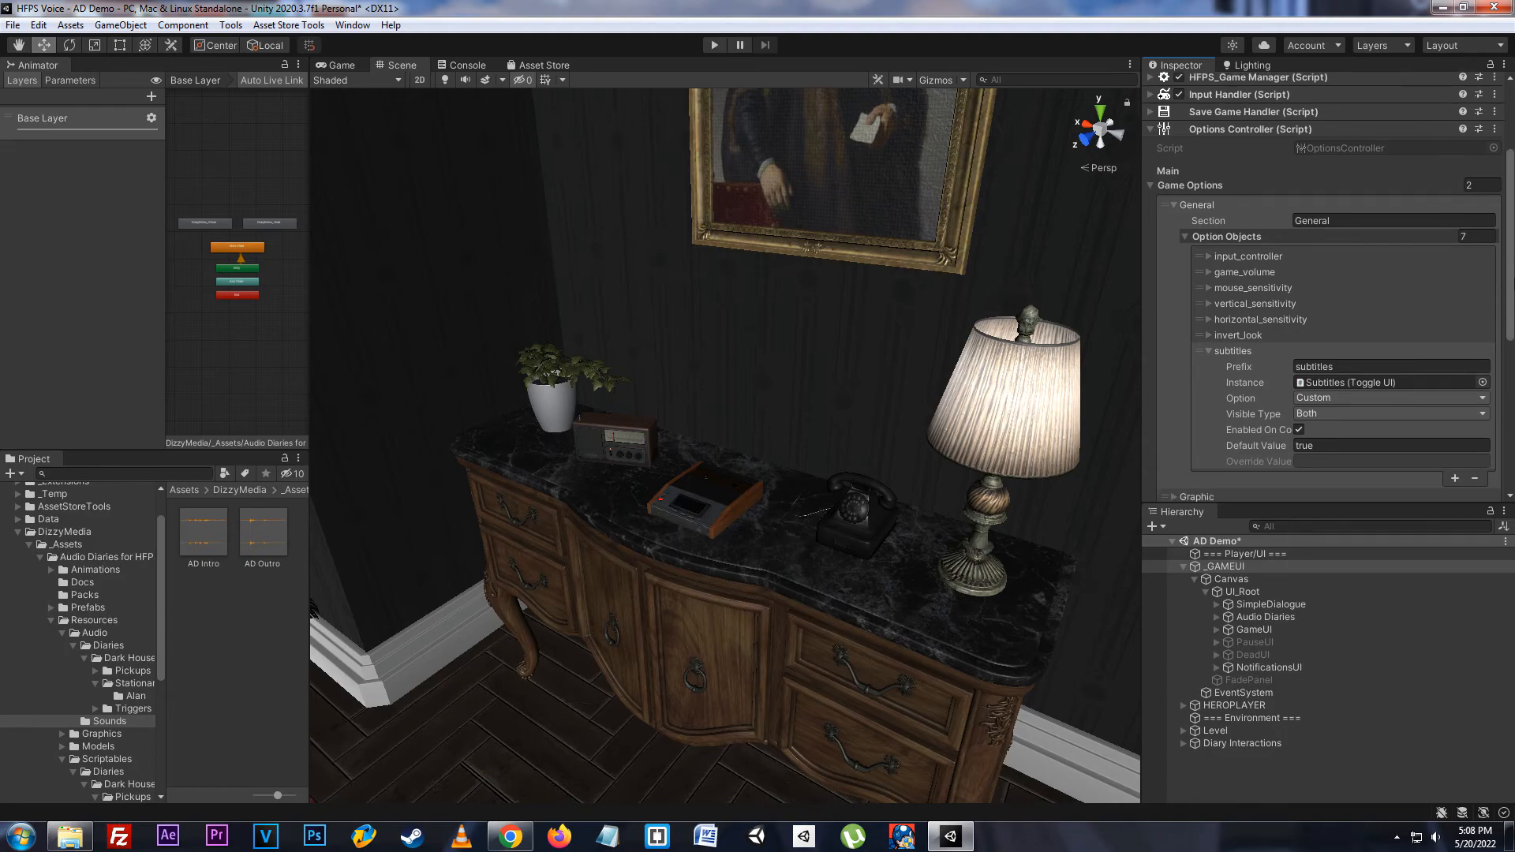
scroll(1329, 300, down, 3)
drag(1142, 329, 1071, 329)
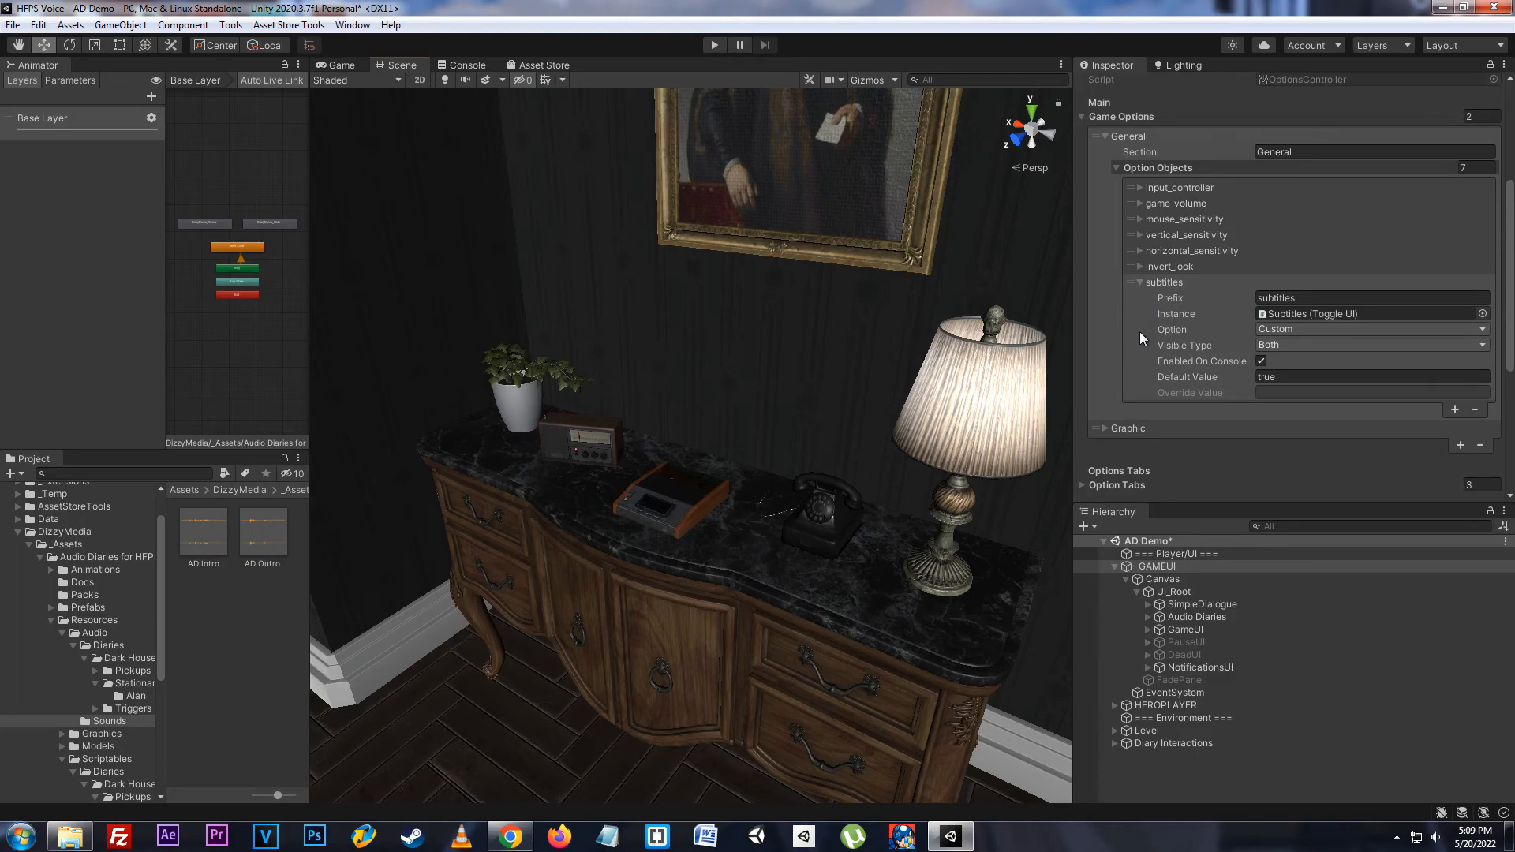
click(1329, 314)
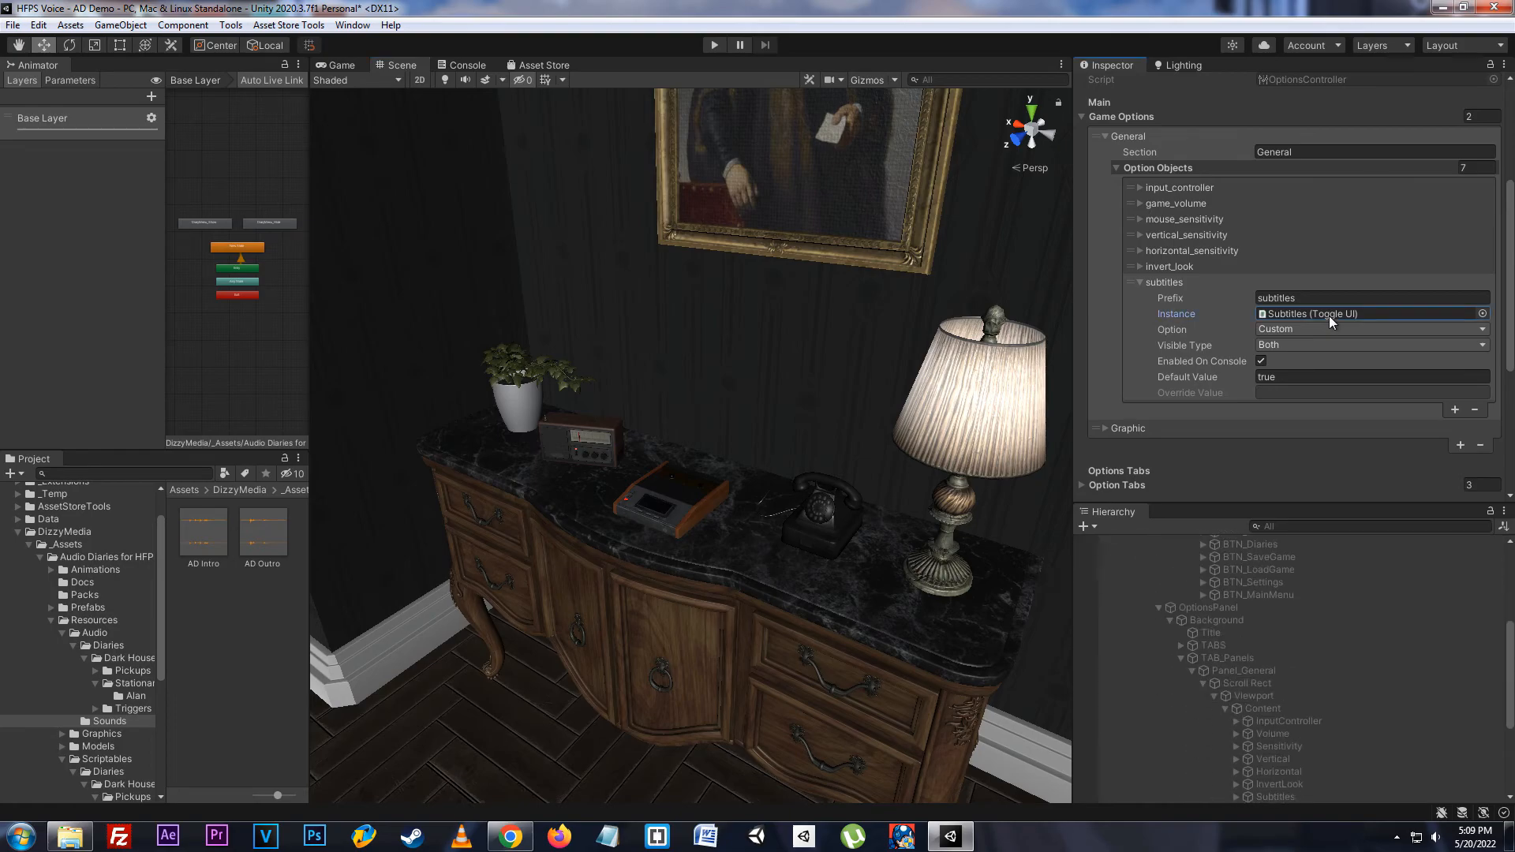
scroll(1285, 746, down, 1)
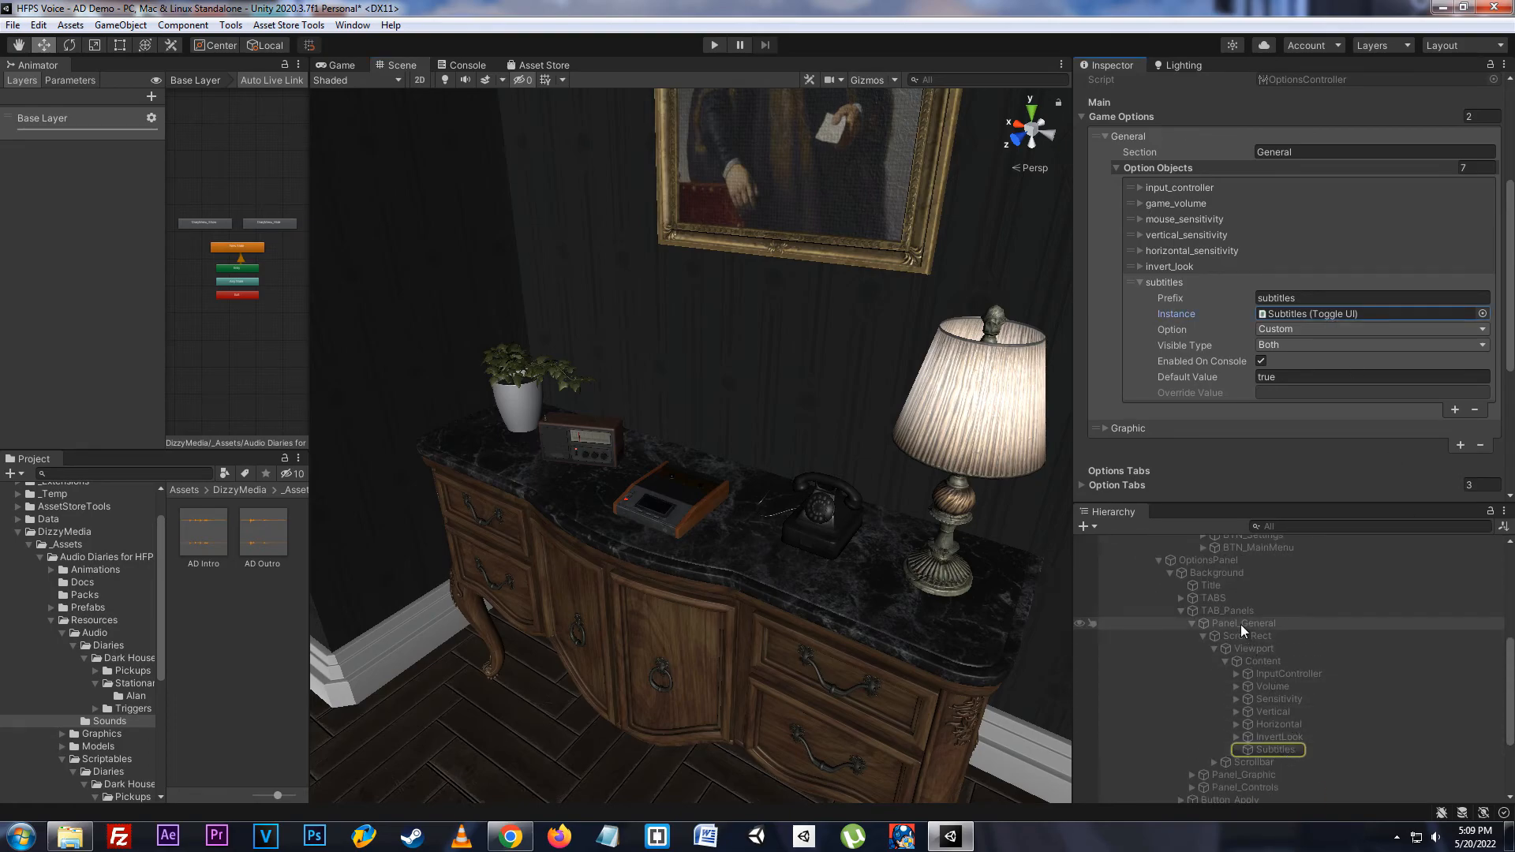
click(1276, 750)
scroll(1386, 401, down, 1)
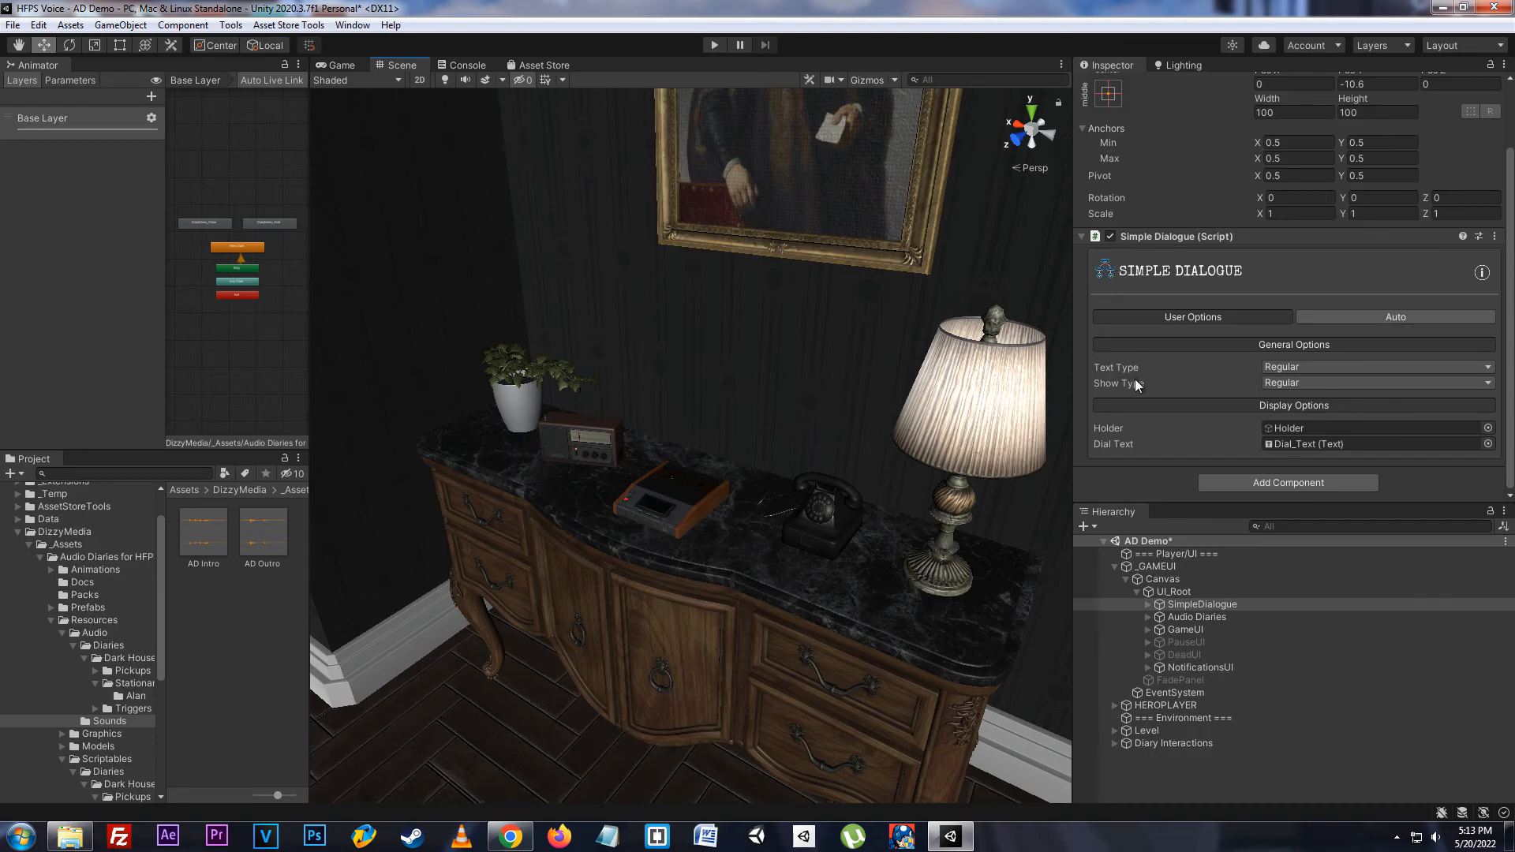
- Try the Text Mesh Pro Text Type on the Simple Dialogue component and set it back to Regular
click(1333, 367)
click(1339, 405)
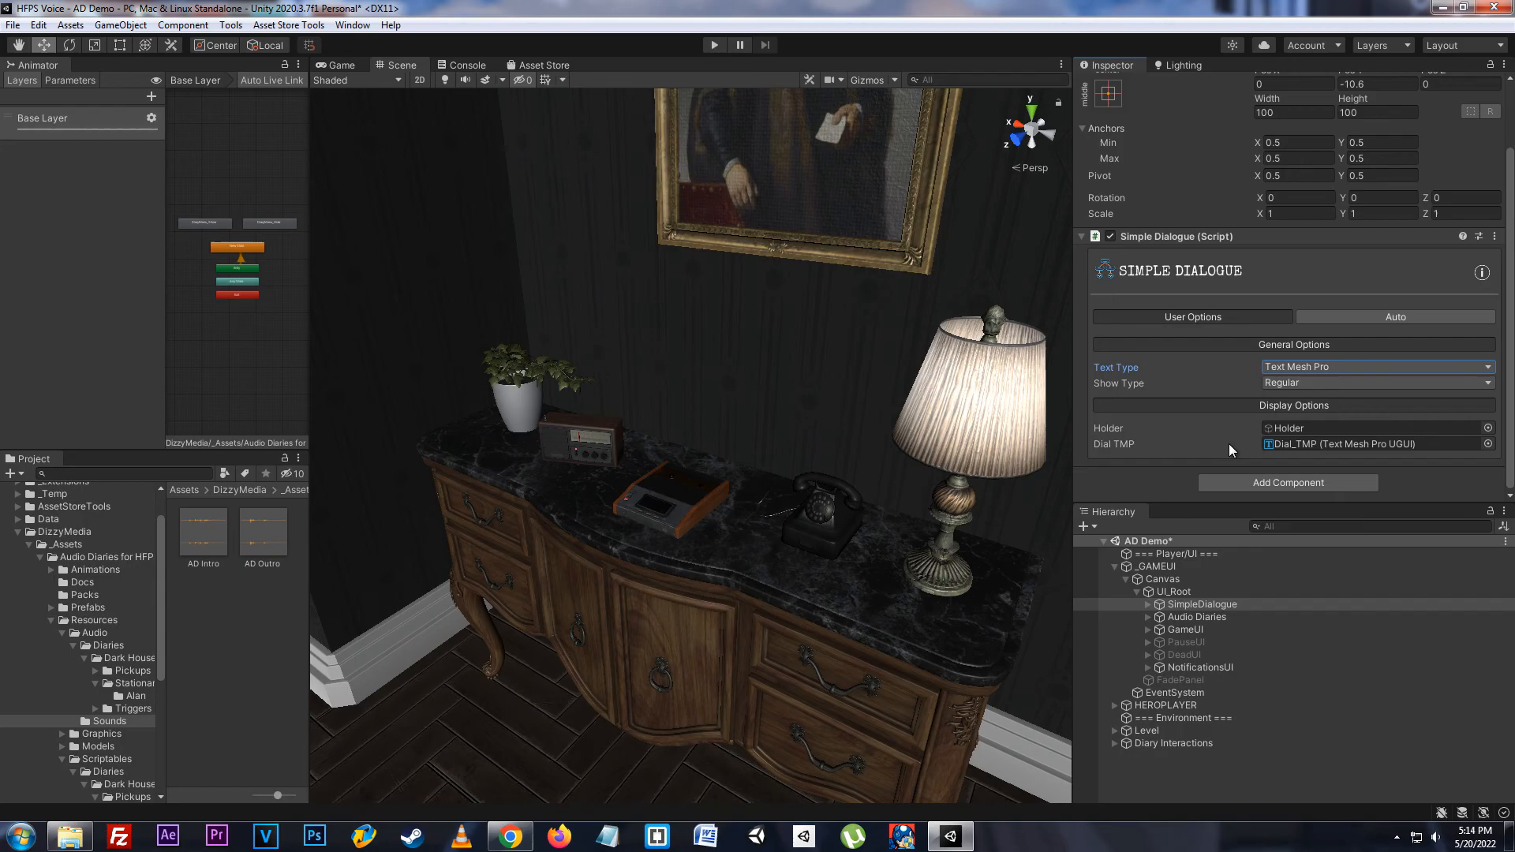
click(1293, 367)
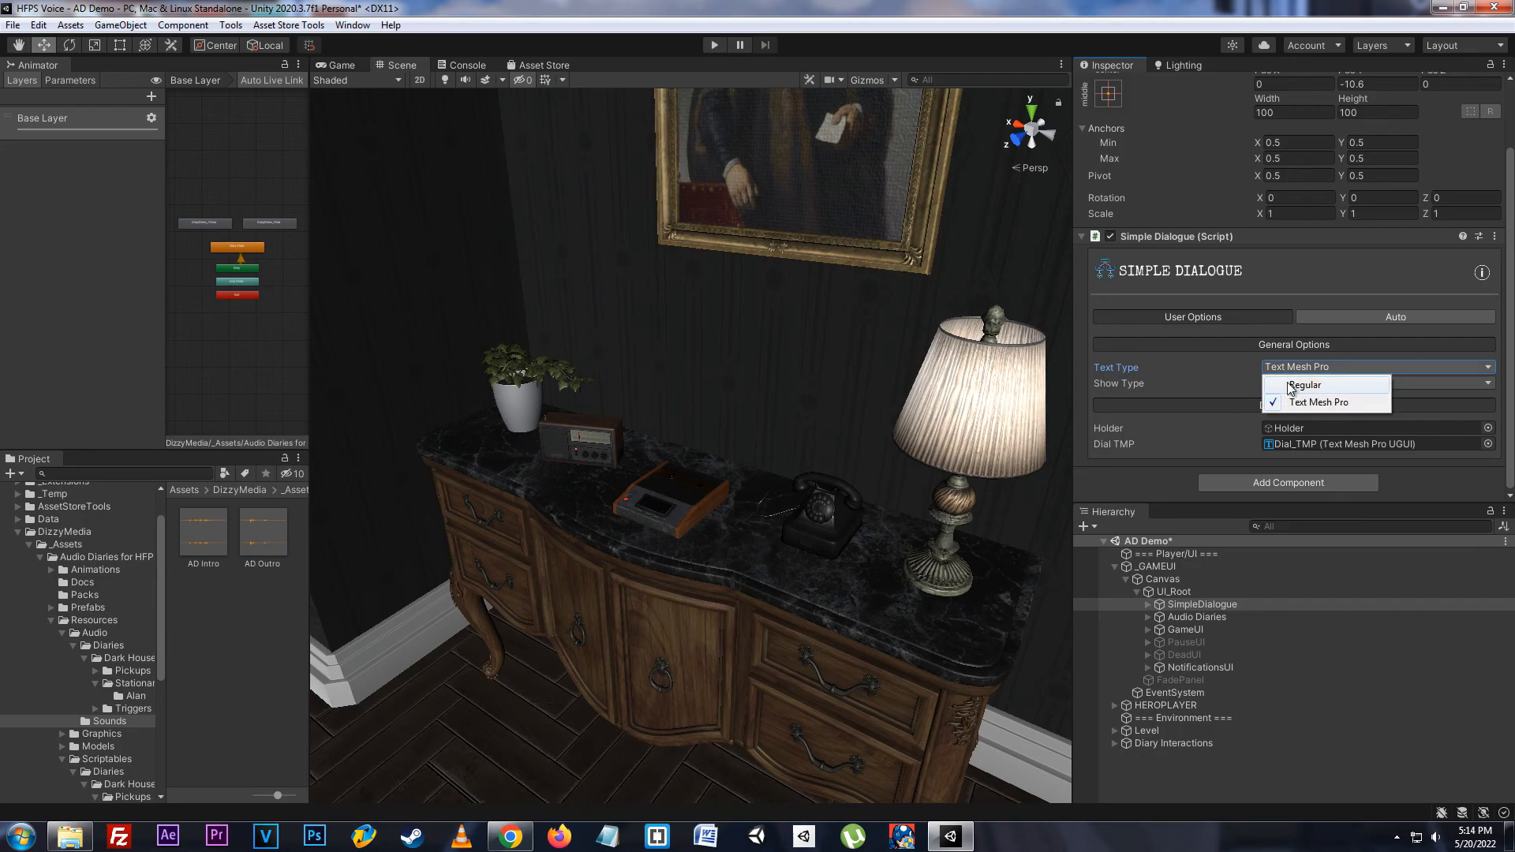
click(1302, 386)
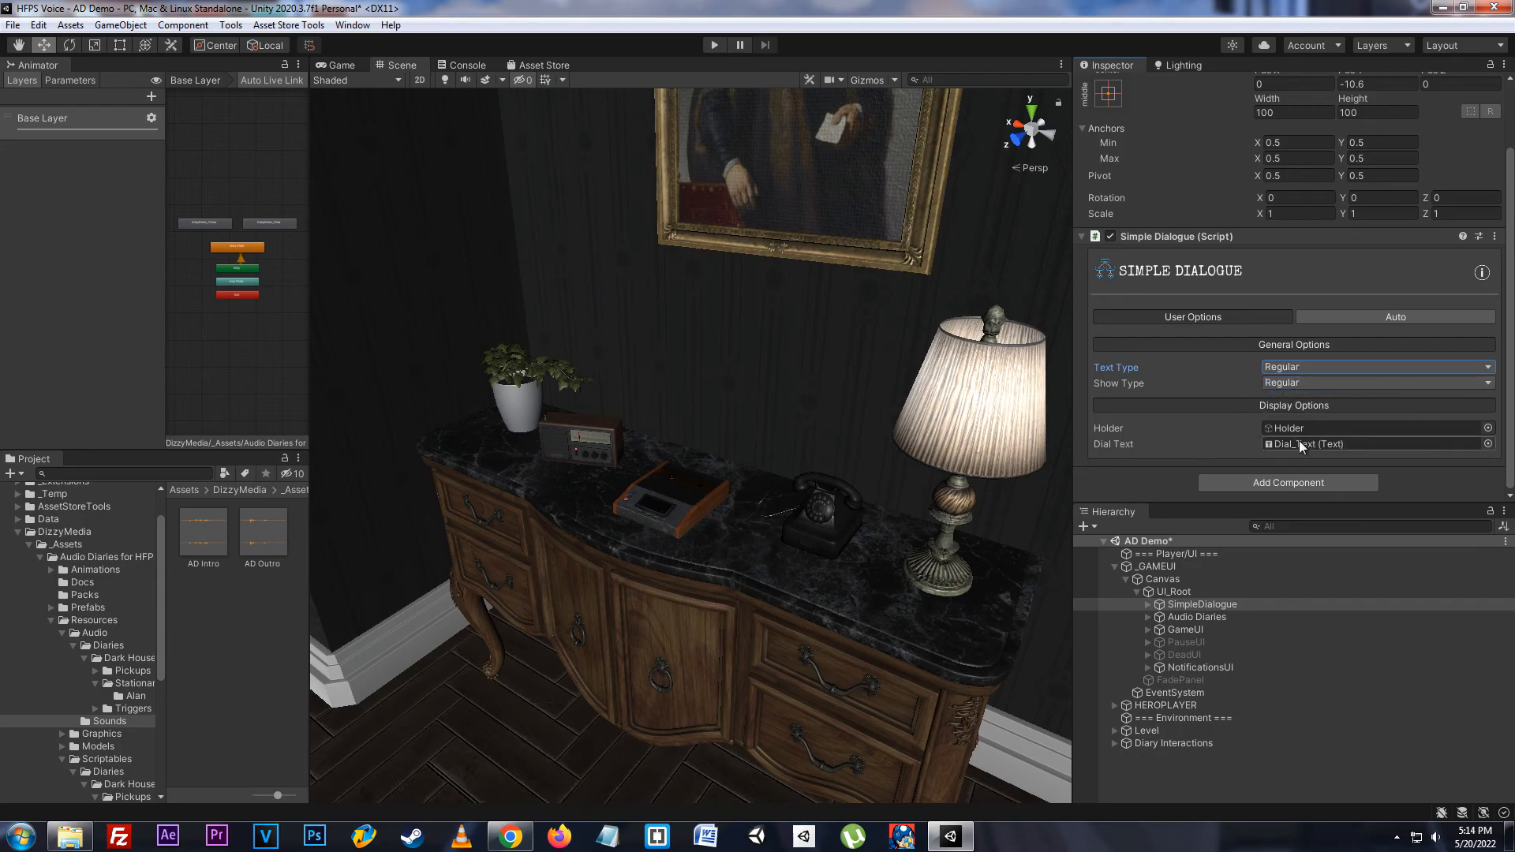
- Try the Hide When Paused Show Type on Simple Dialogue, set it back to Regular, and locate the assigned Holder object
click(1305, 385)
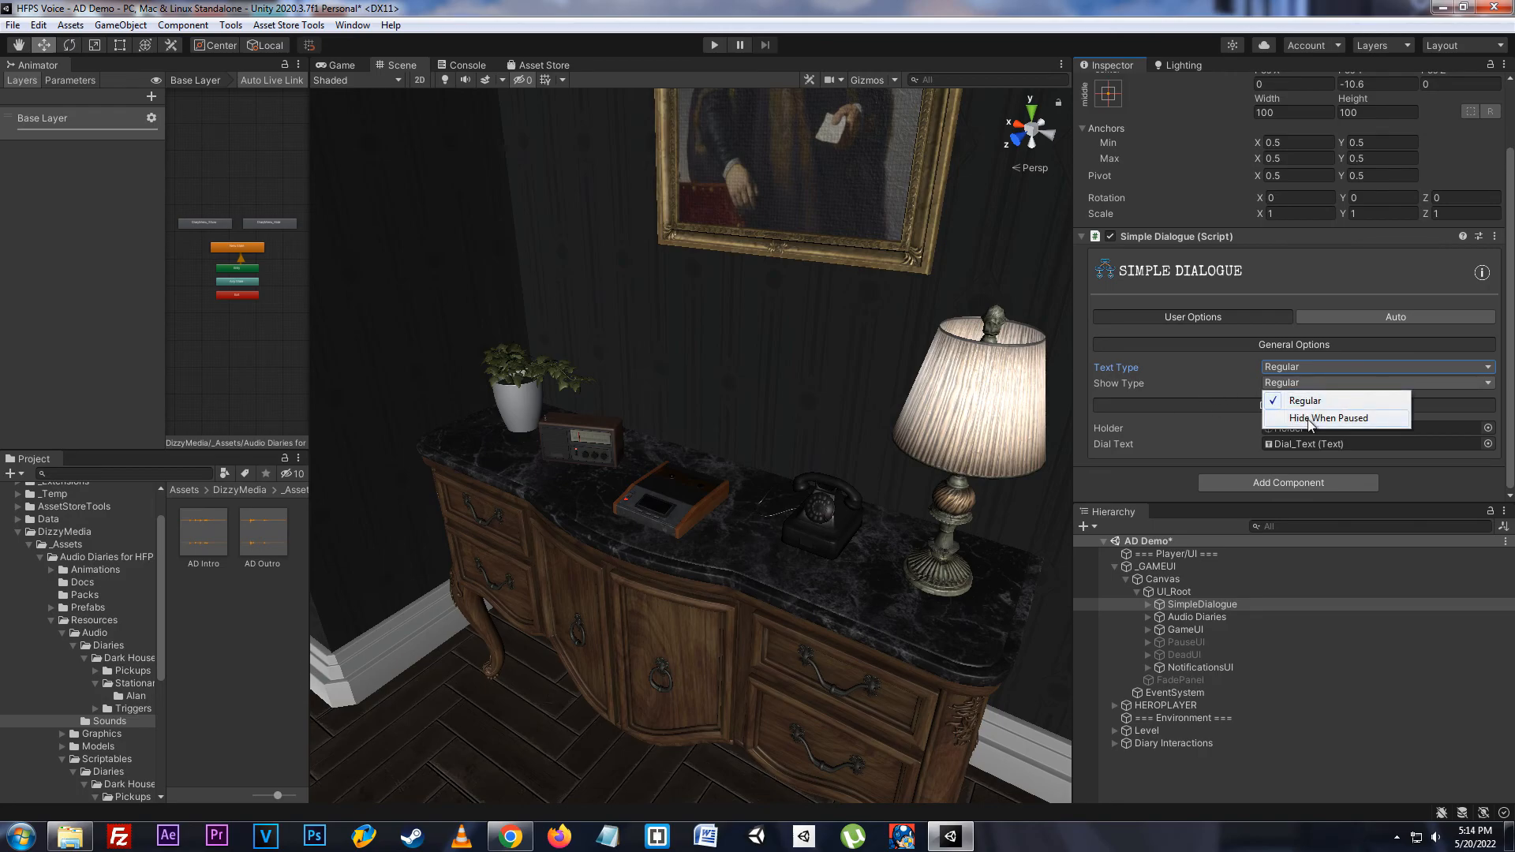
click(1309, 420)
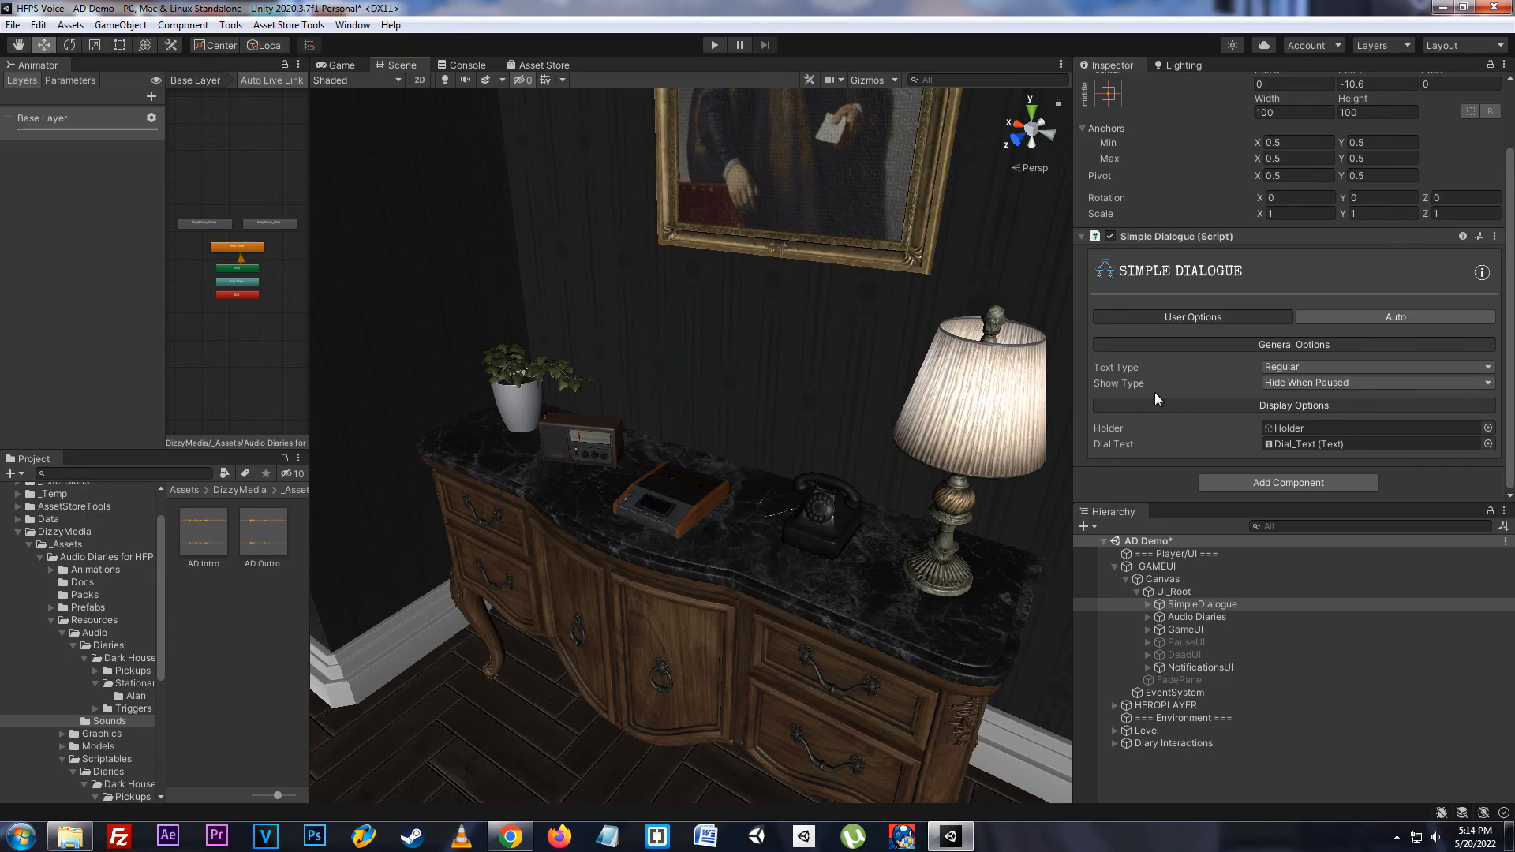
click(1278, 382)
click(1291, 399)
key(alt)
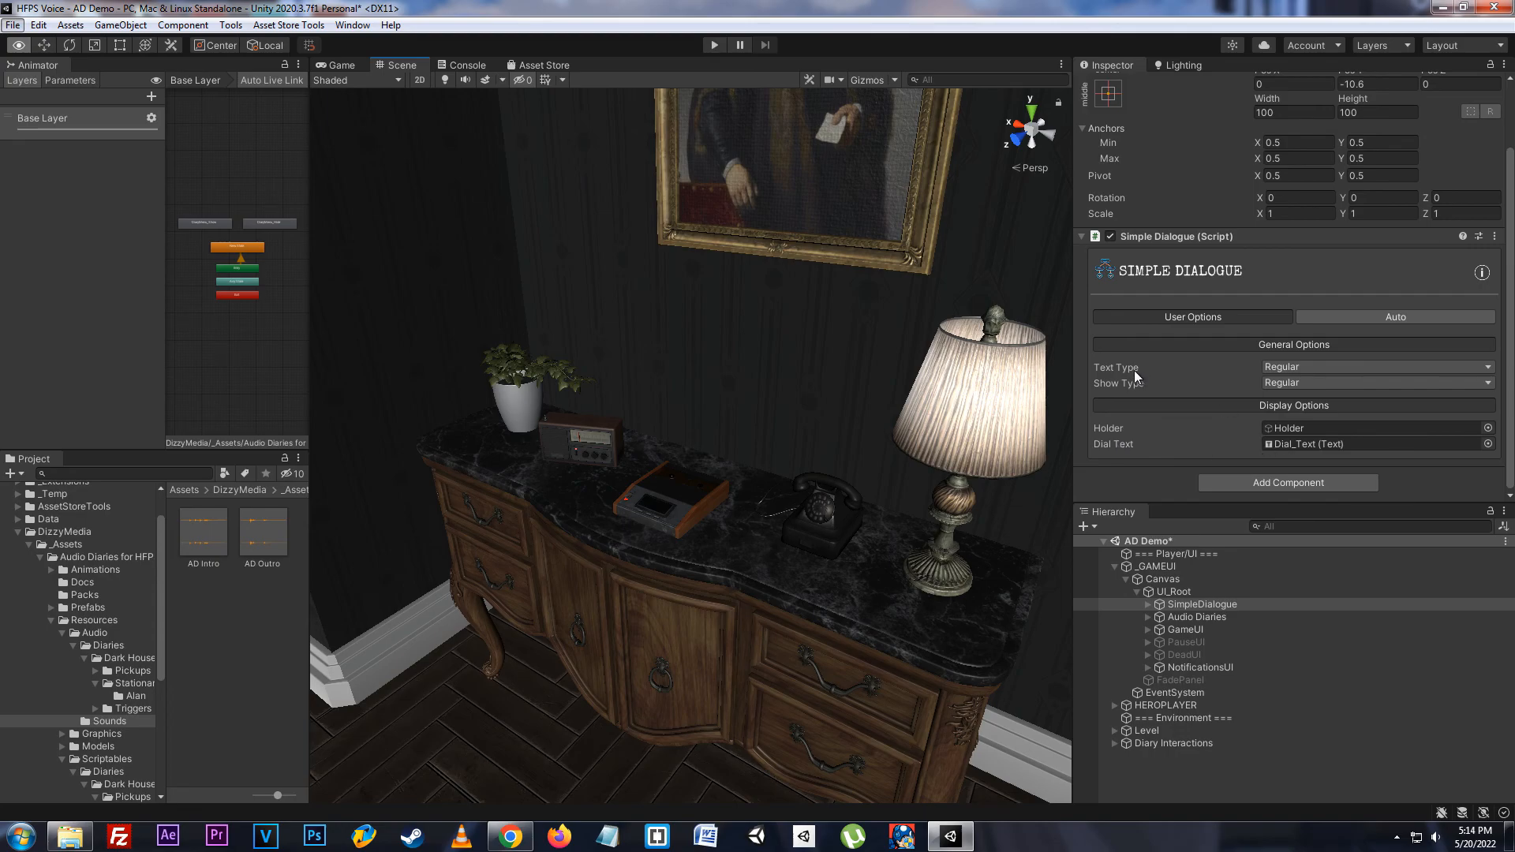
click(1303, 428)
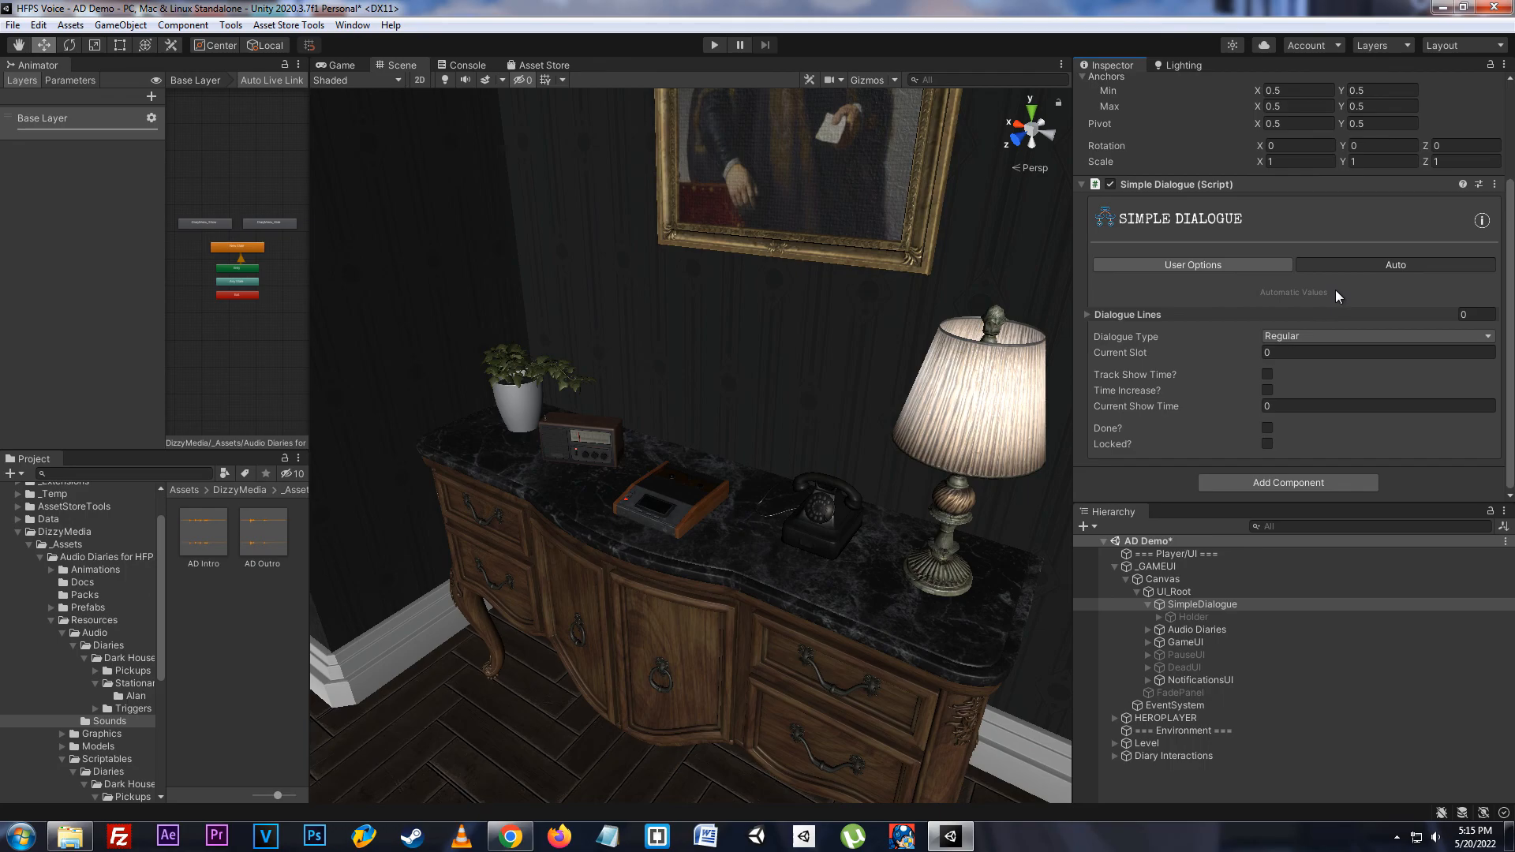
- Add a Dialogue Lines entry in Simple Dialogue's automatic values, view its Line and Show Time fields, and remove it again
click(1137, 314)
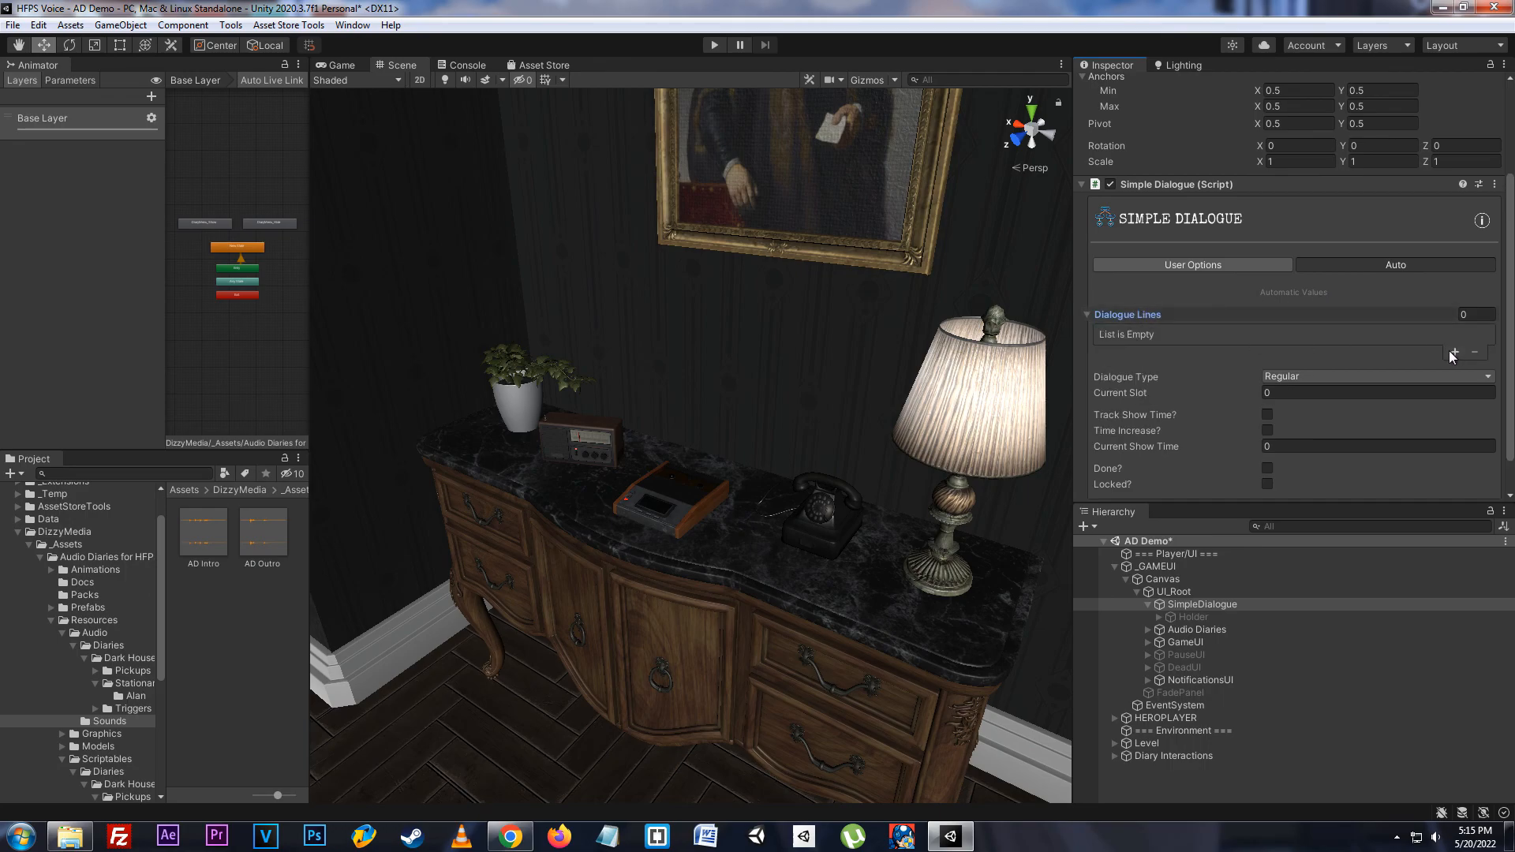
click(1452, 351)
click(1154, 335)
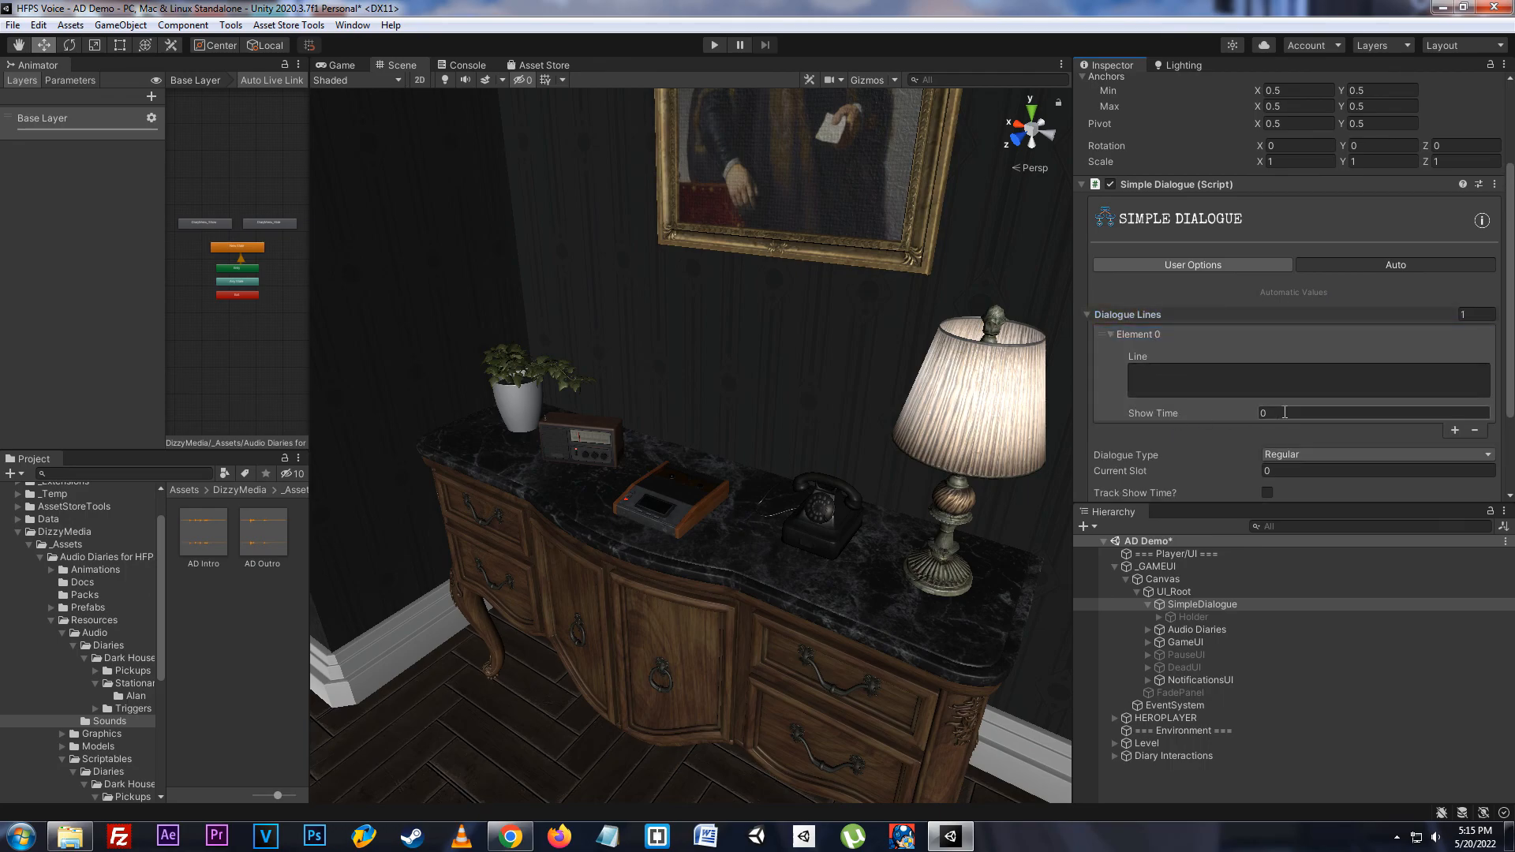
click(1135, 332)
click(1475, 352)
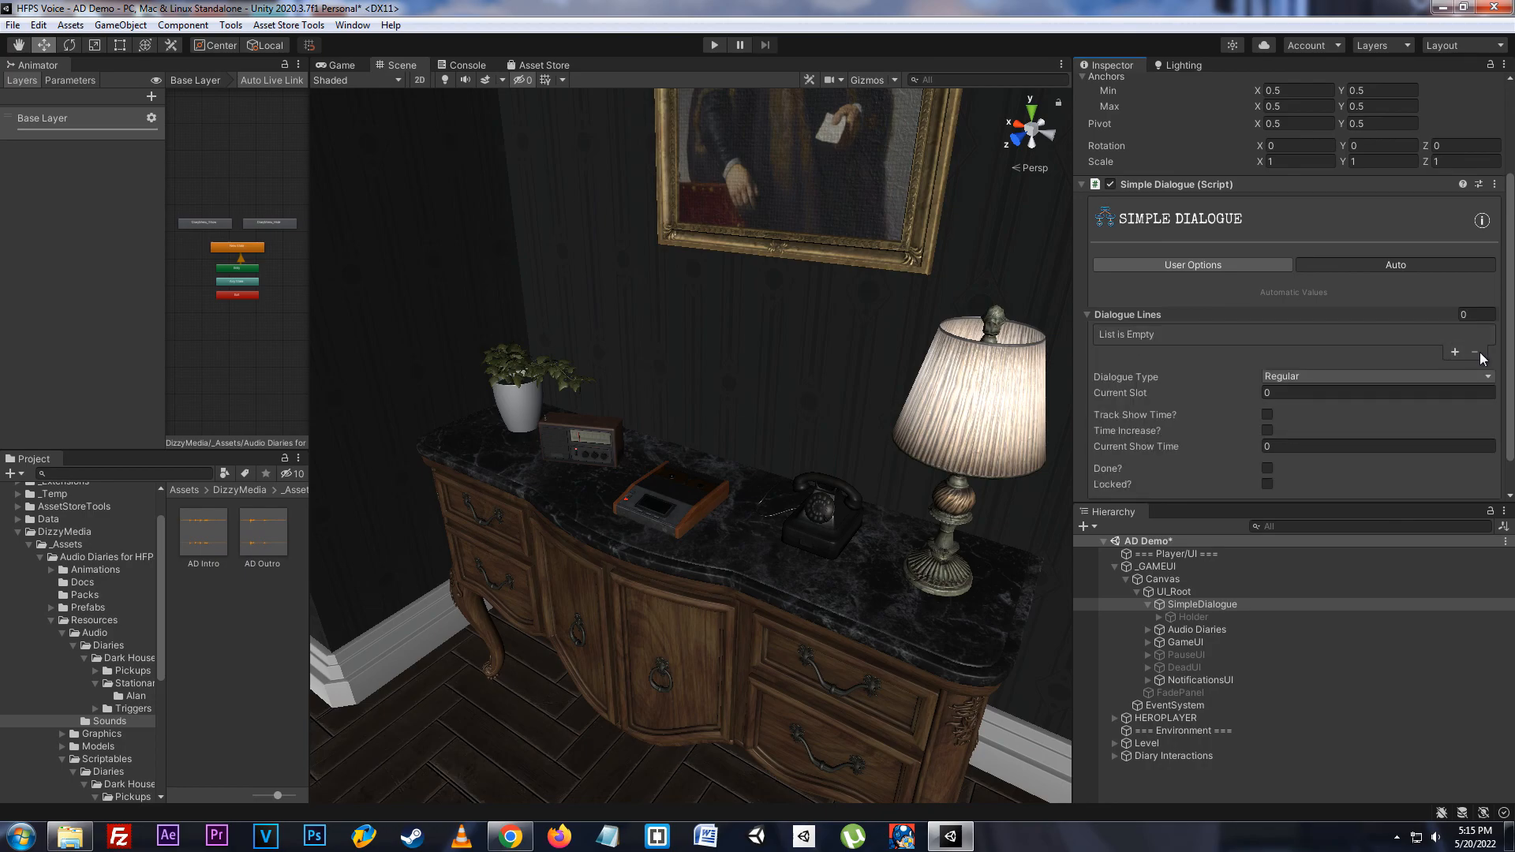
click(1159, 319)
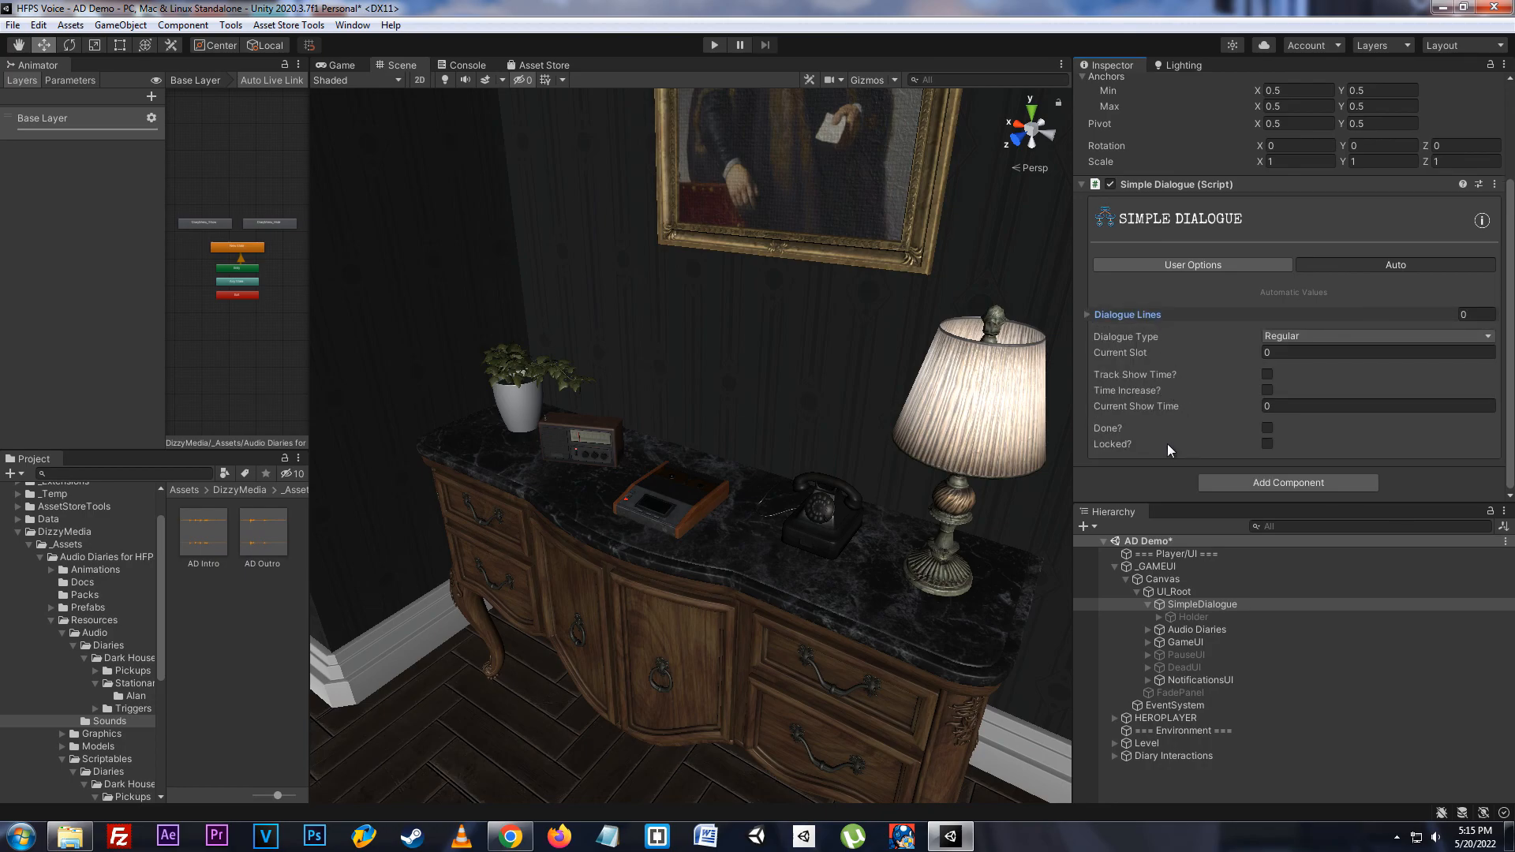